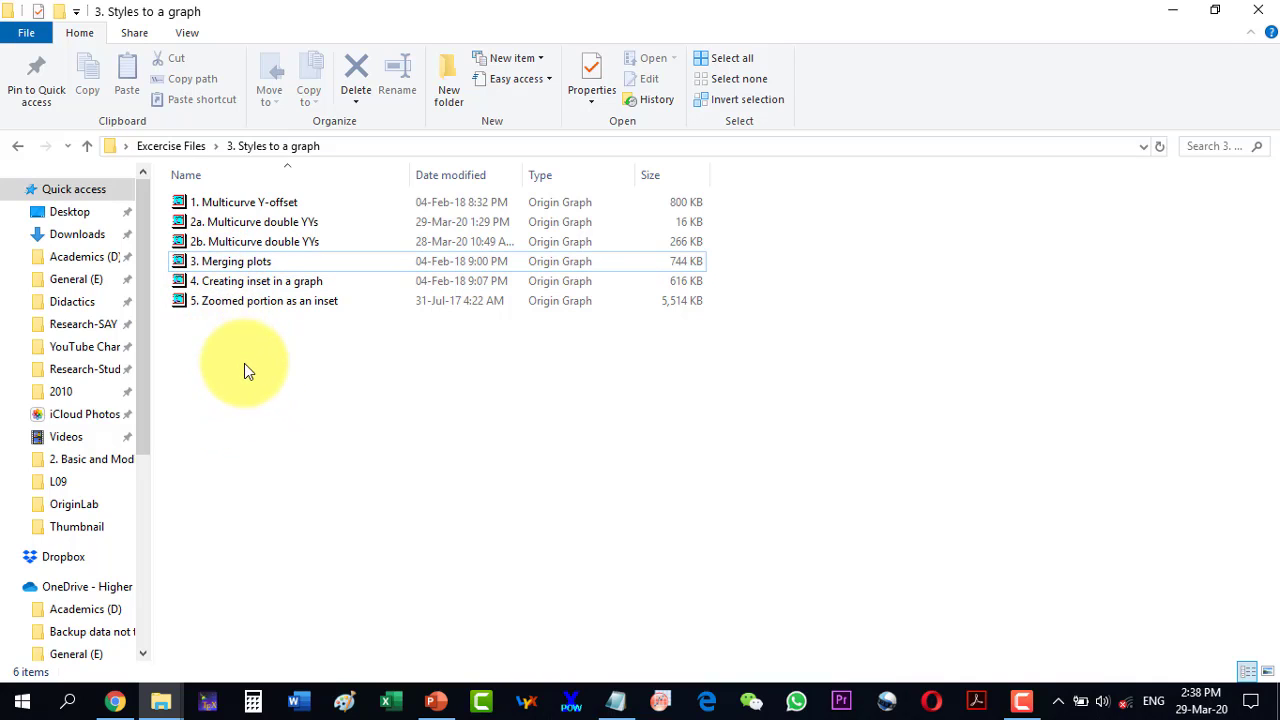
Open the "3. Merging plots" Origin project and enlarge Graph4 so that its whole three-panel page fits the window
left_click(230, 265)
double_click(230, 265)
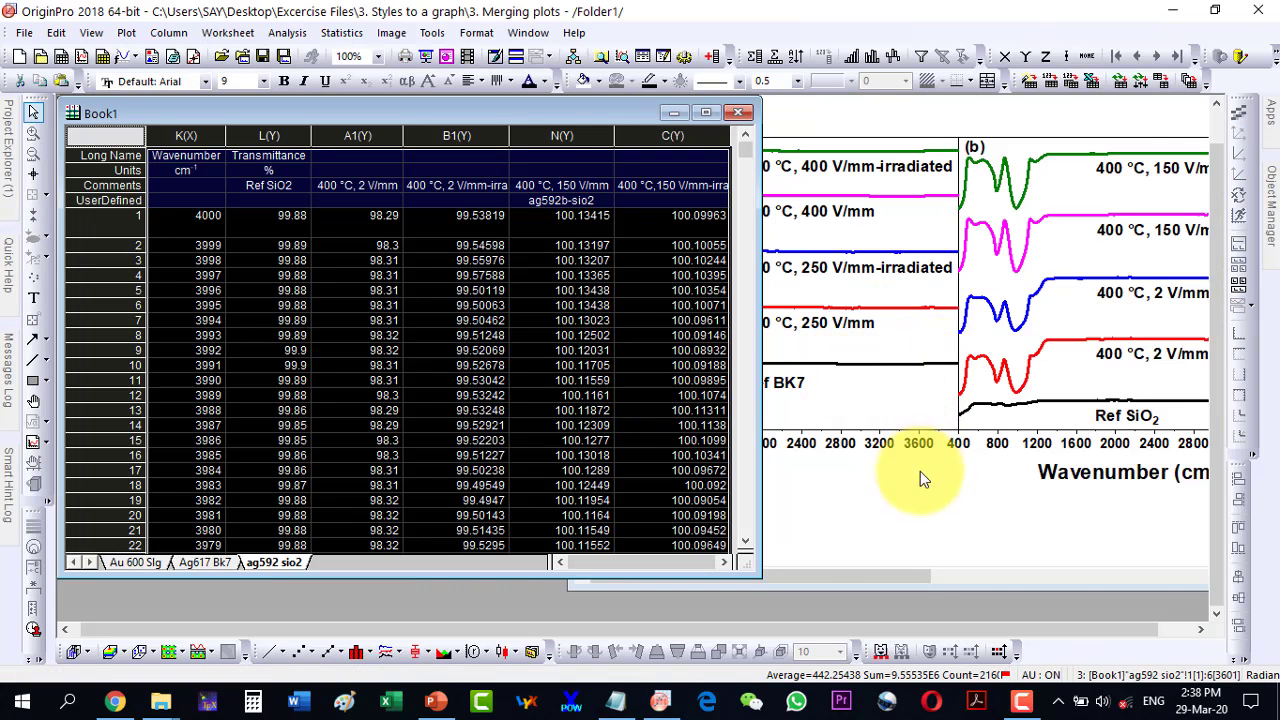
left_click(919, 476)
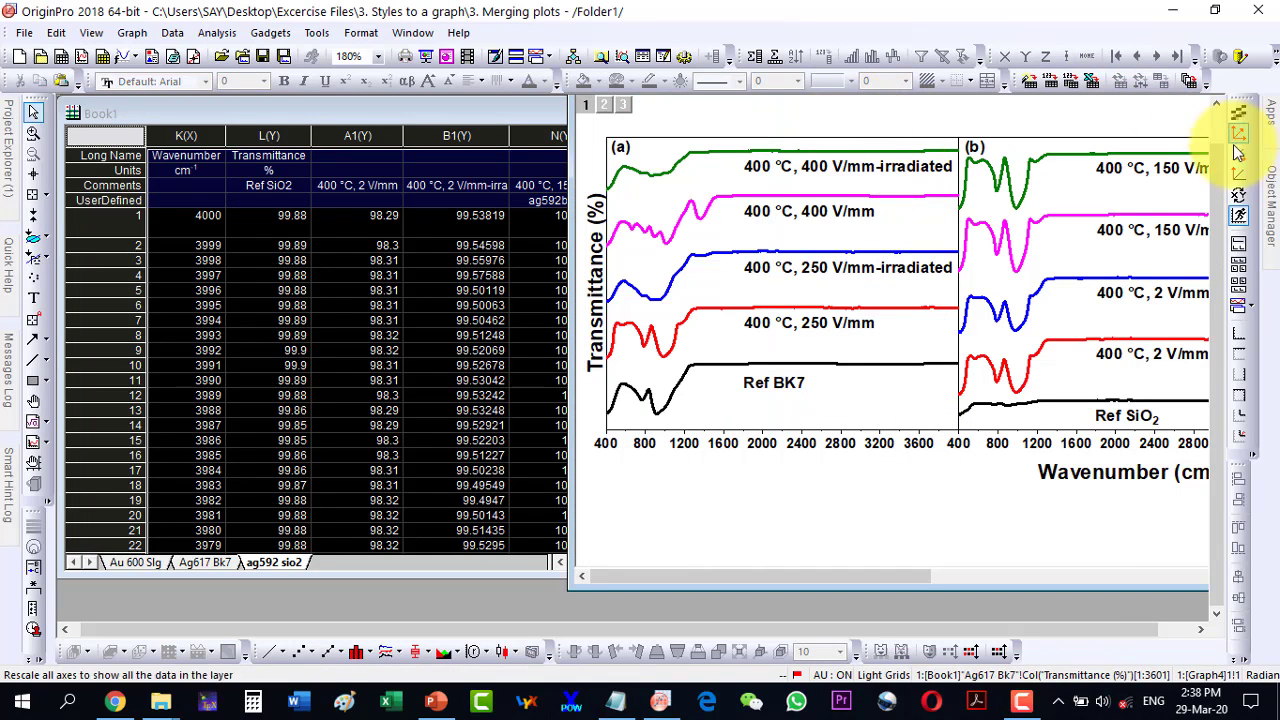
left_click(1218, 181)
left_click_drag(976, 117, 616, 118)
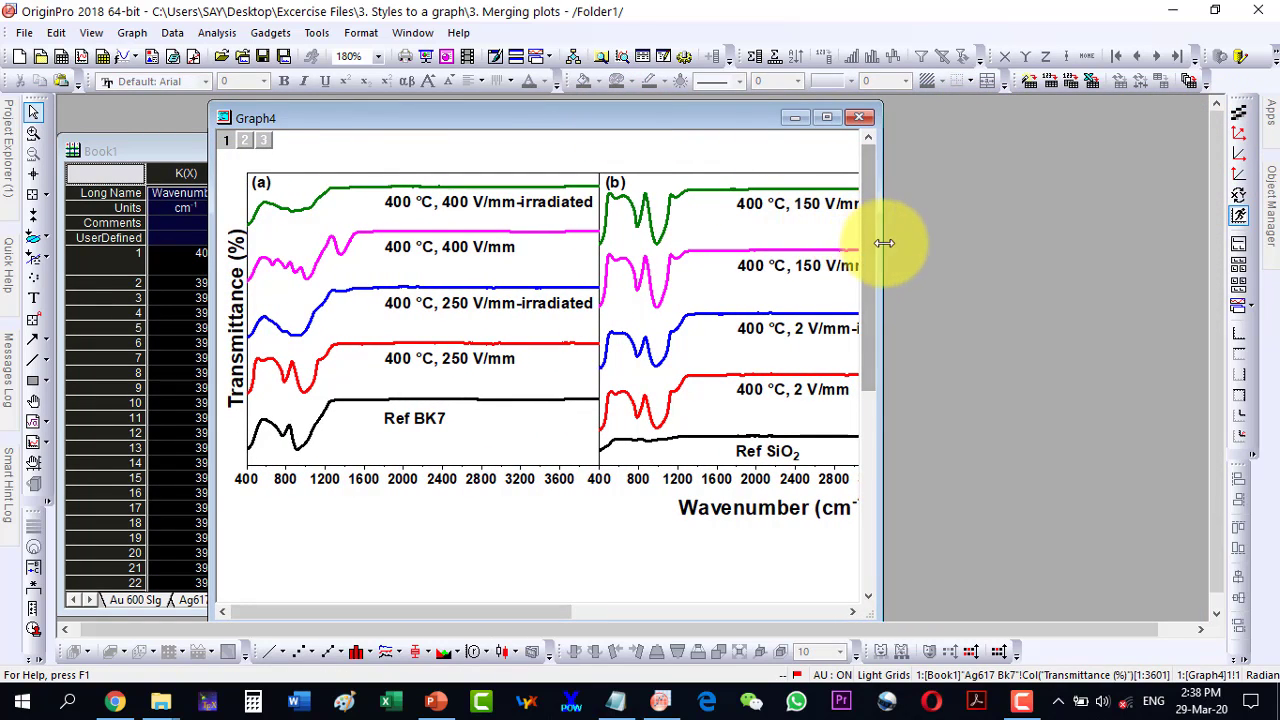
left_click_drag(876, 248, 1210, 247)
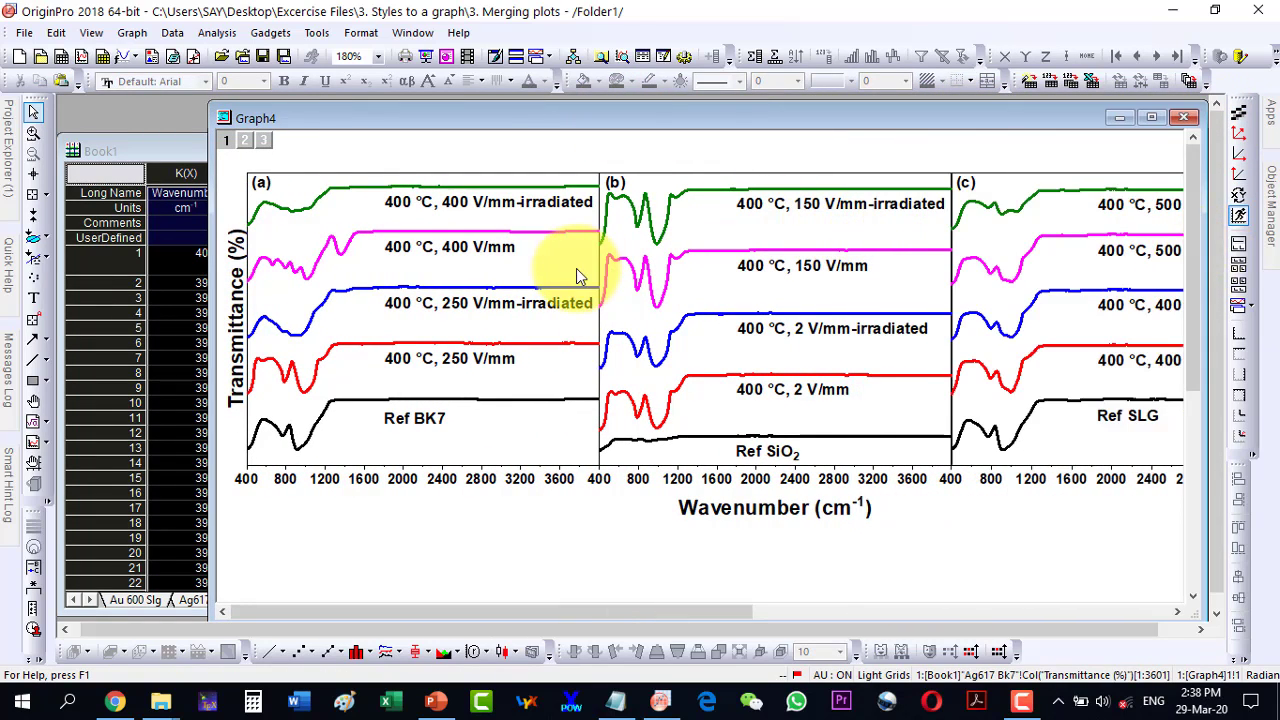
key("ctrl+w")
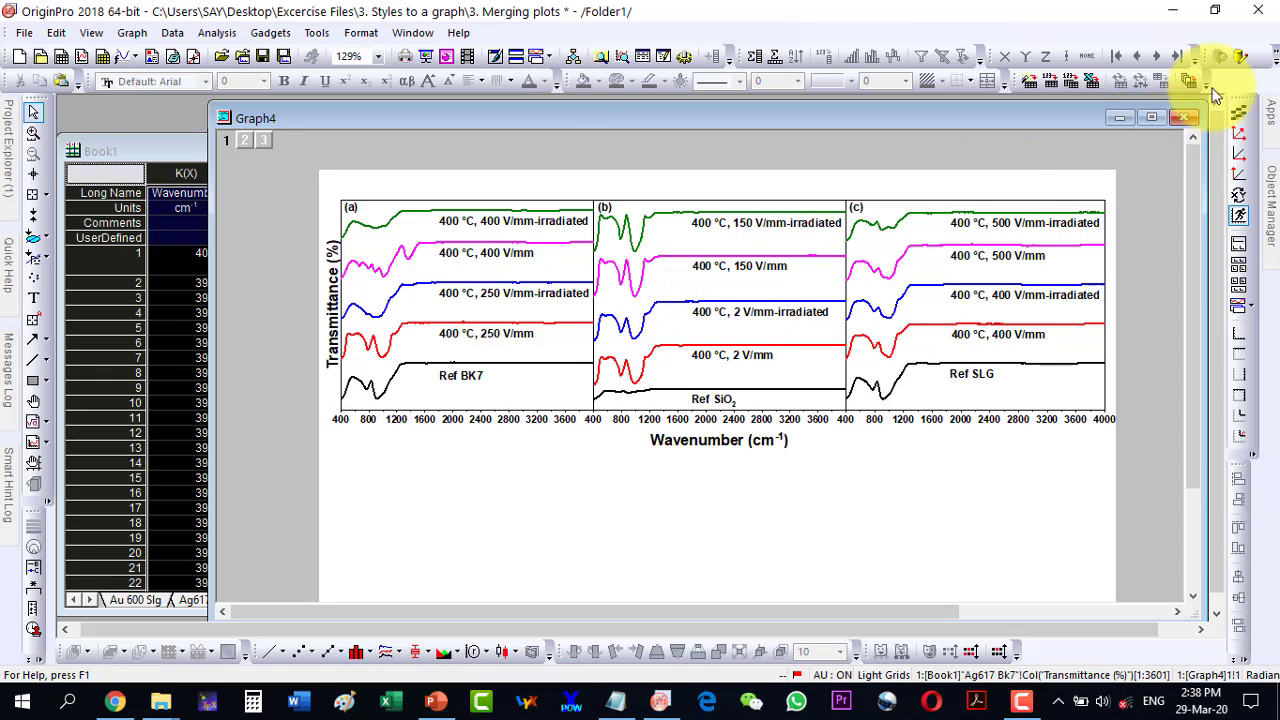
Delete the Graph4 window and maximize the Book1 workbook
left_click(1186, 118)
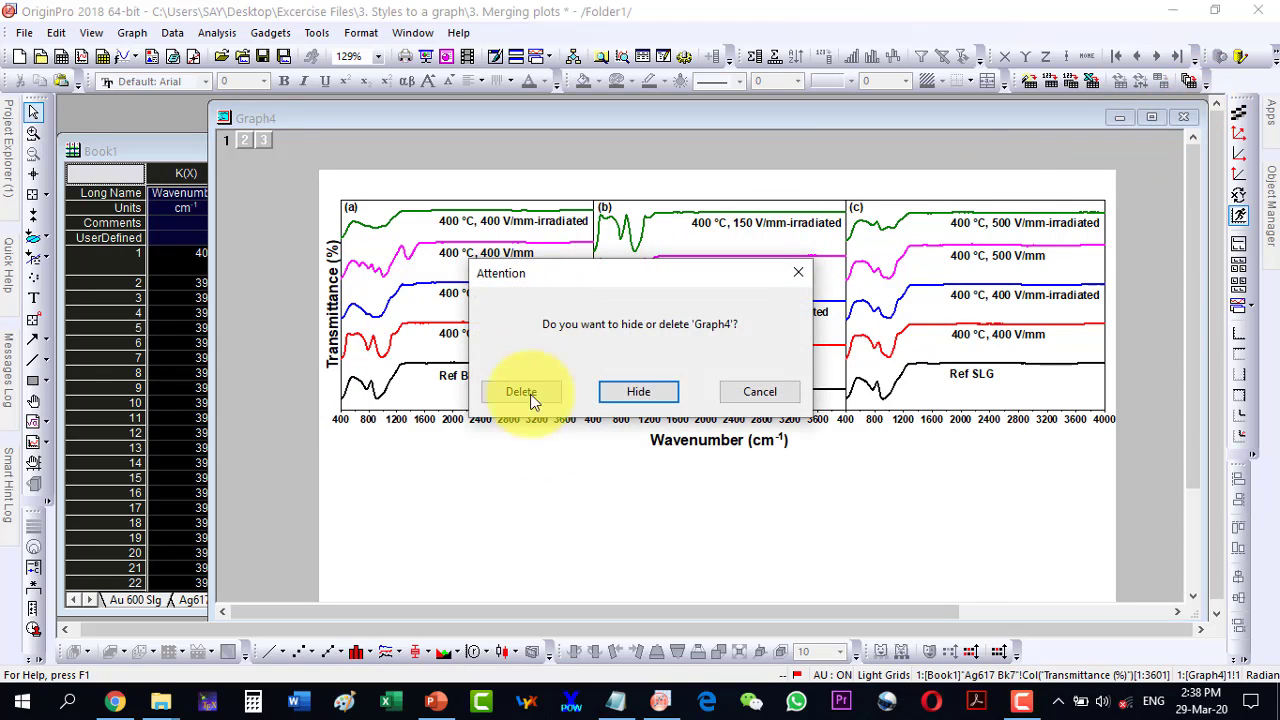
left_click(534, 391)
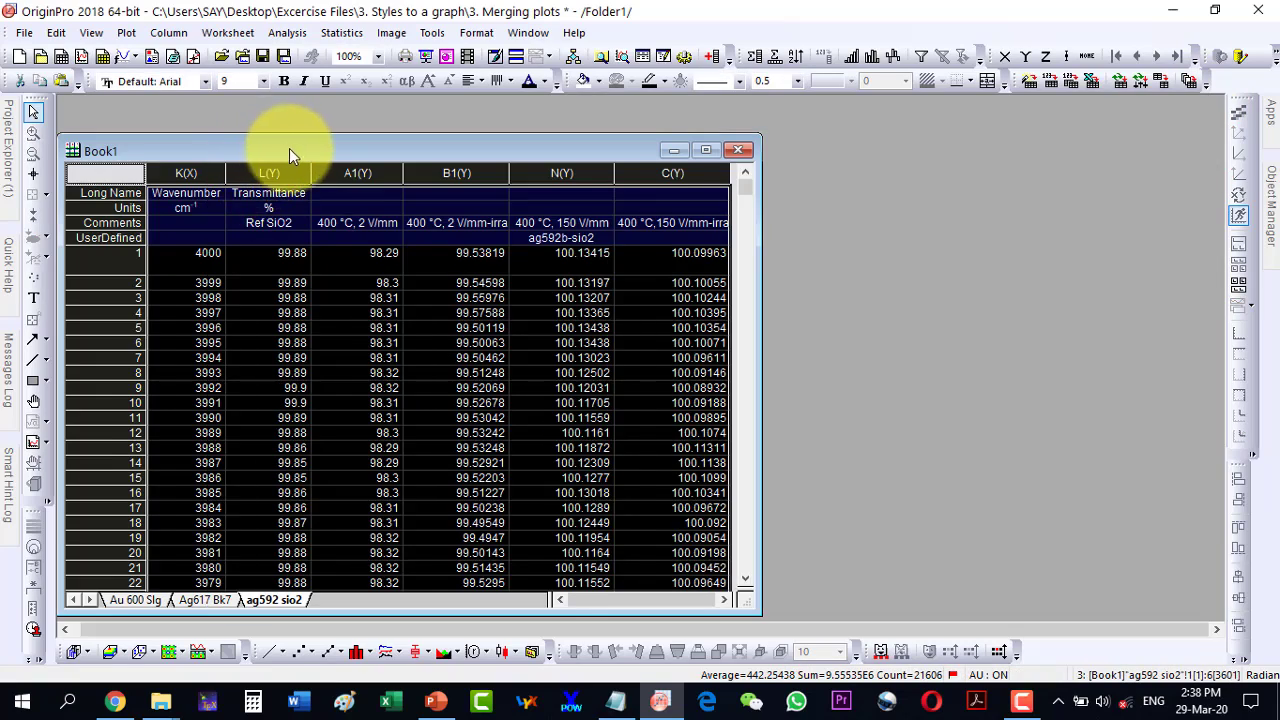
left_click_drag(286, 149, 317, 124)
left_click(735, 129)
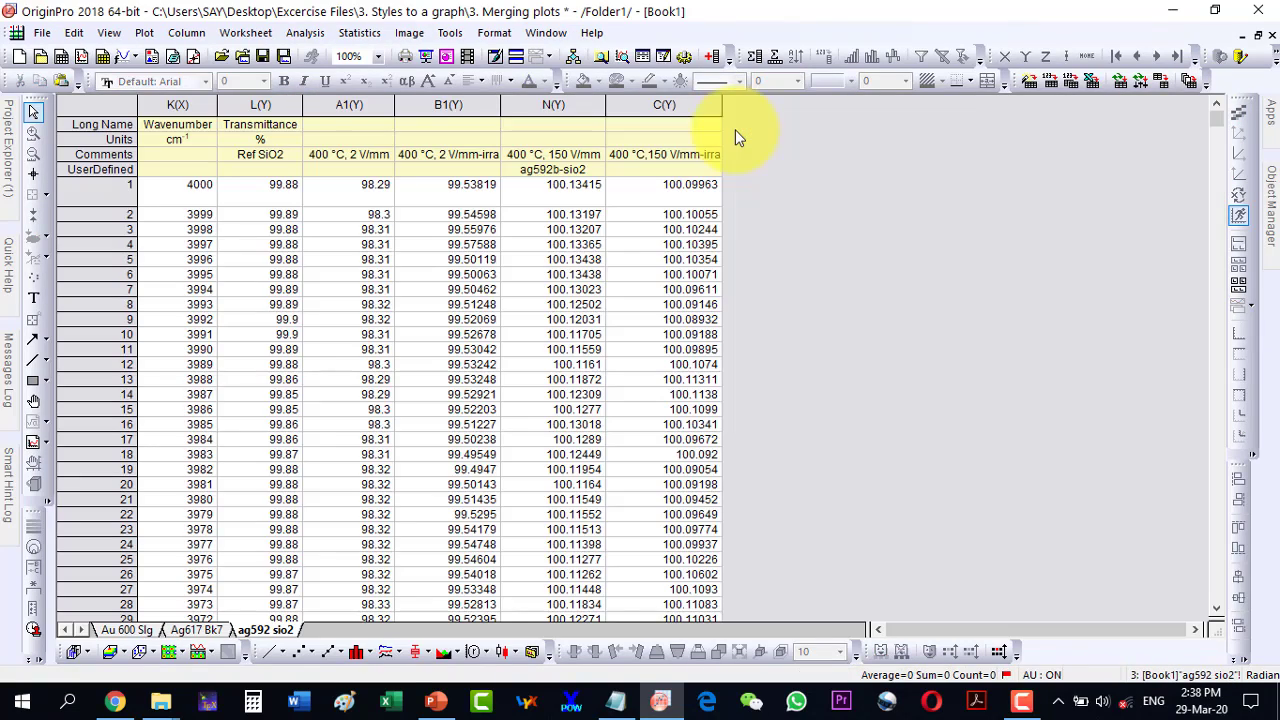
Fit the column widths of the Au 600 Slg sheet to their contents and review the Ag617 Bk7 and ag592 sio2 sheets
left_click(128, 630)
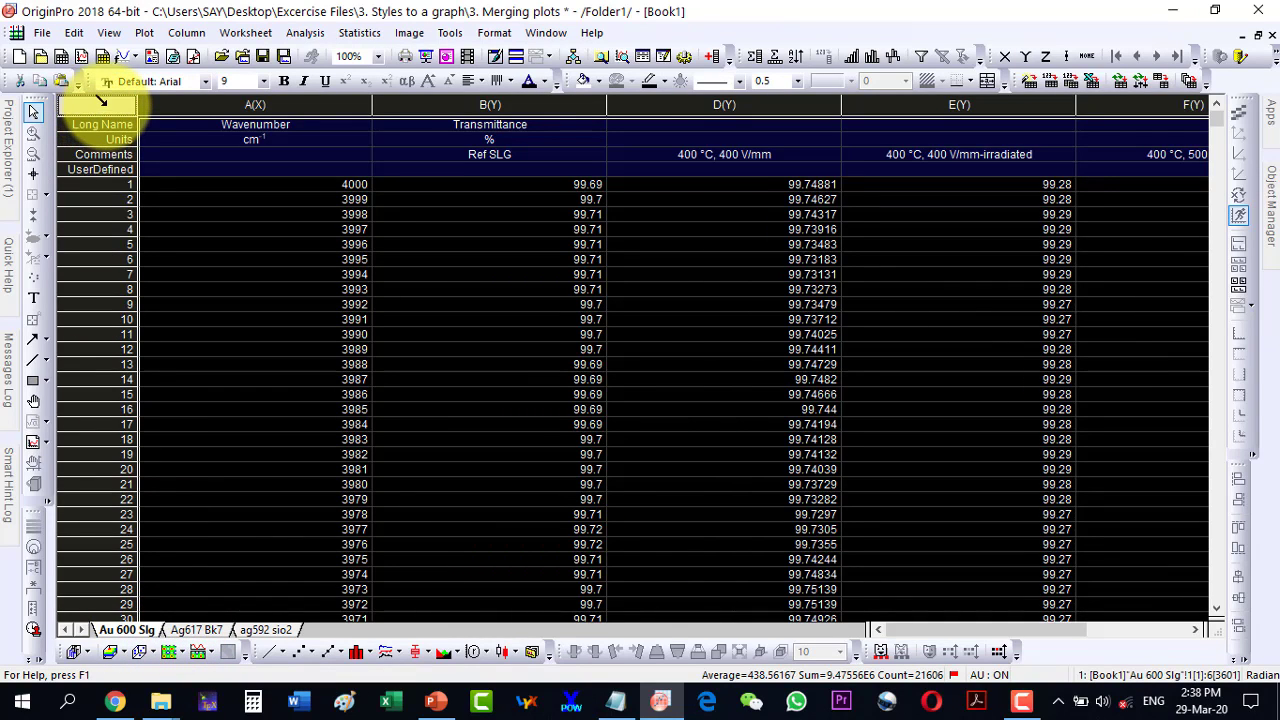
double_click(371, 106)
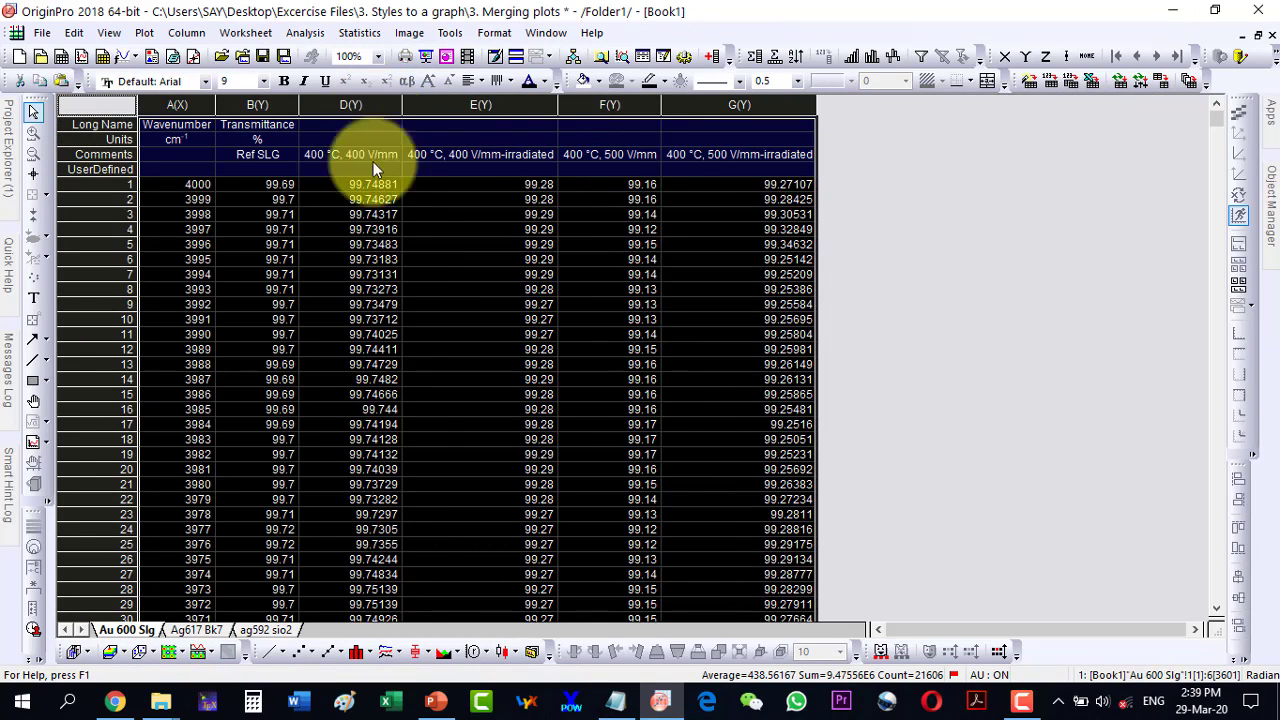
left_click(957, 453)
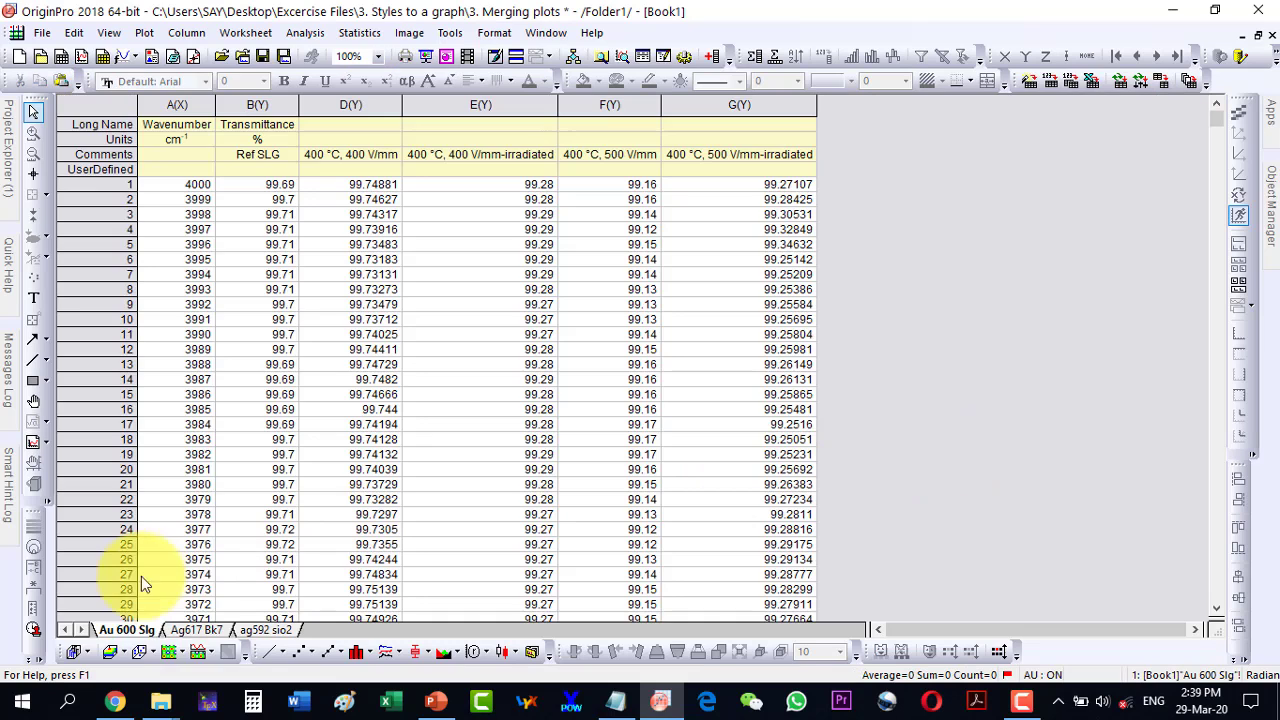
left_click(205, 631)
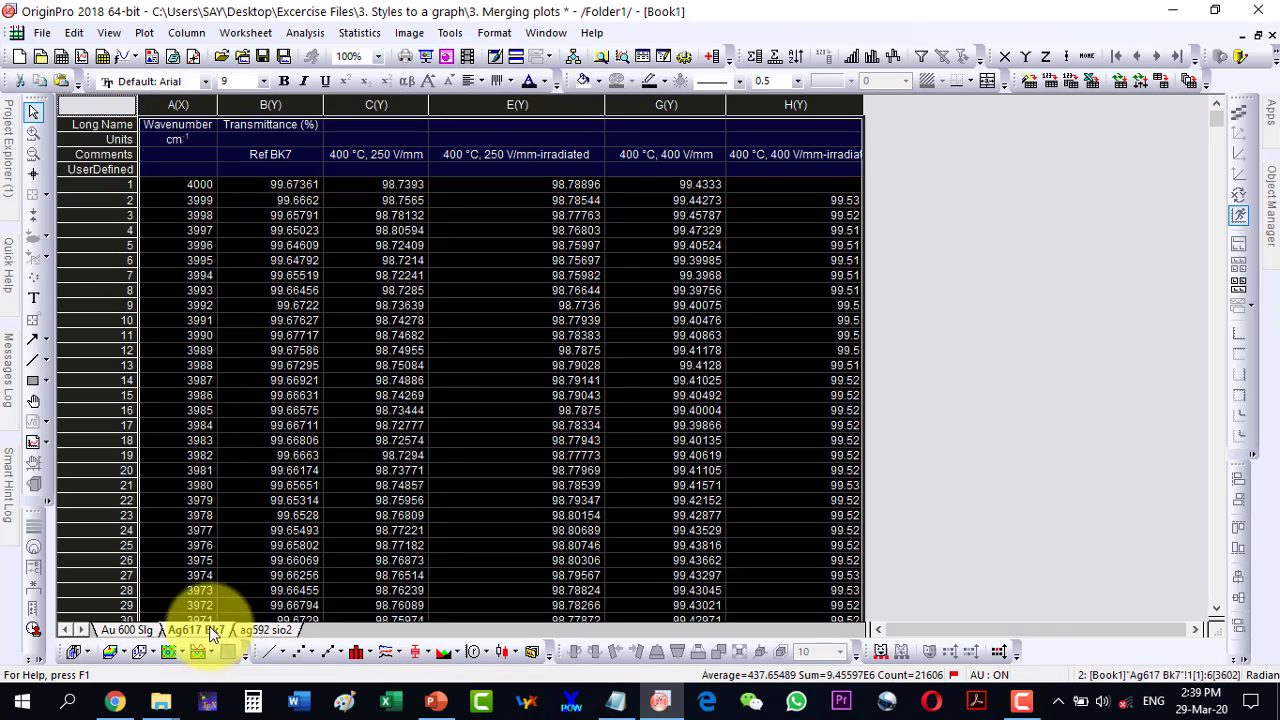
left_click(265, 632)
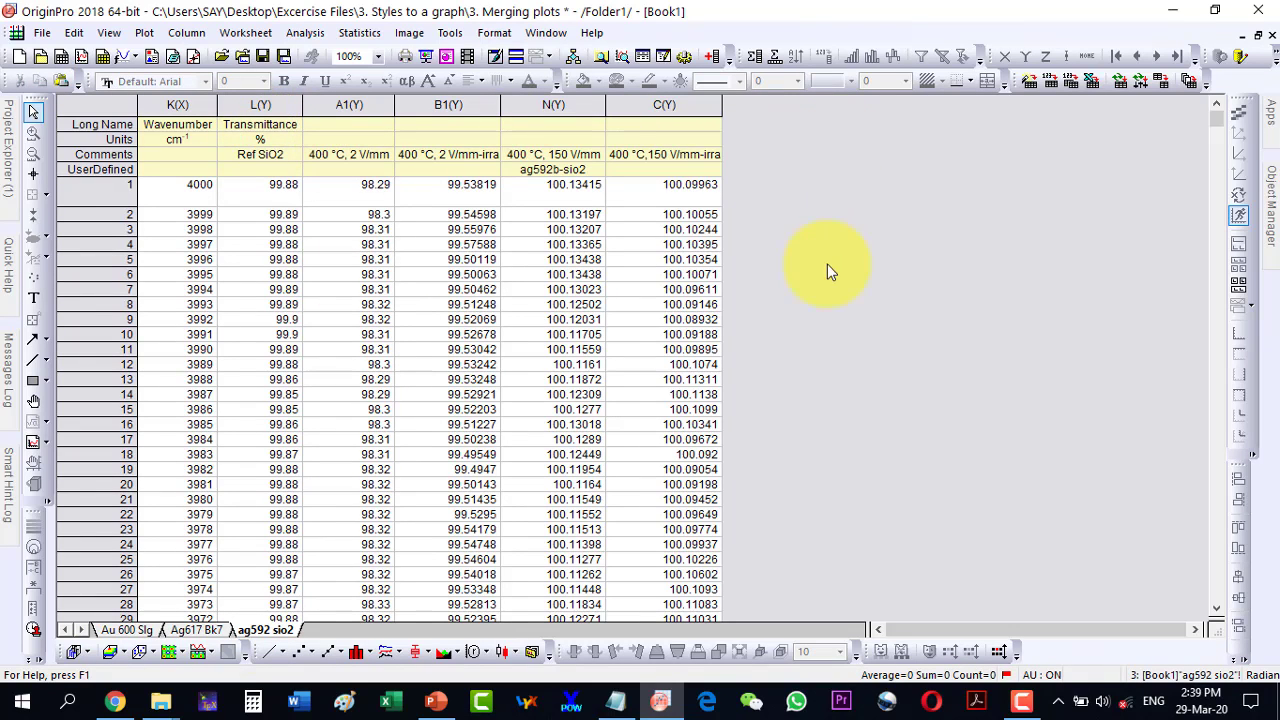
Restore the workbook window, plot all Au 600 Slg columns as Stacked Lines by Y Offsets, and place the graph beside the workbook
left_click(1257, 35)
left_click_drag(176, 138, 148, 124)
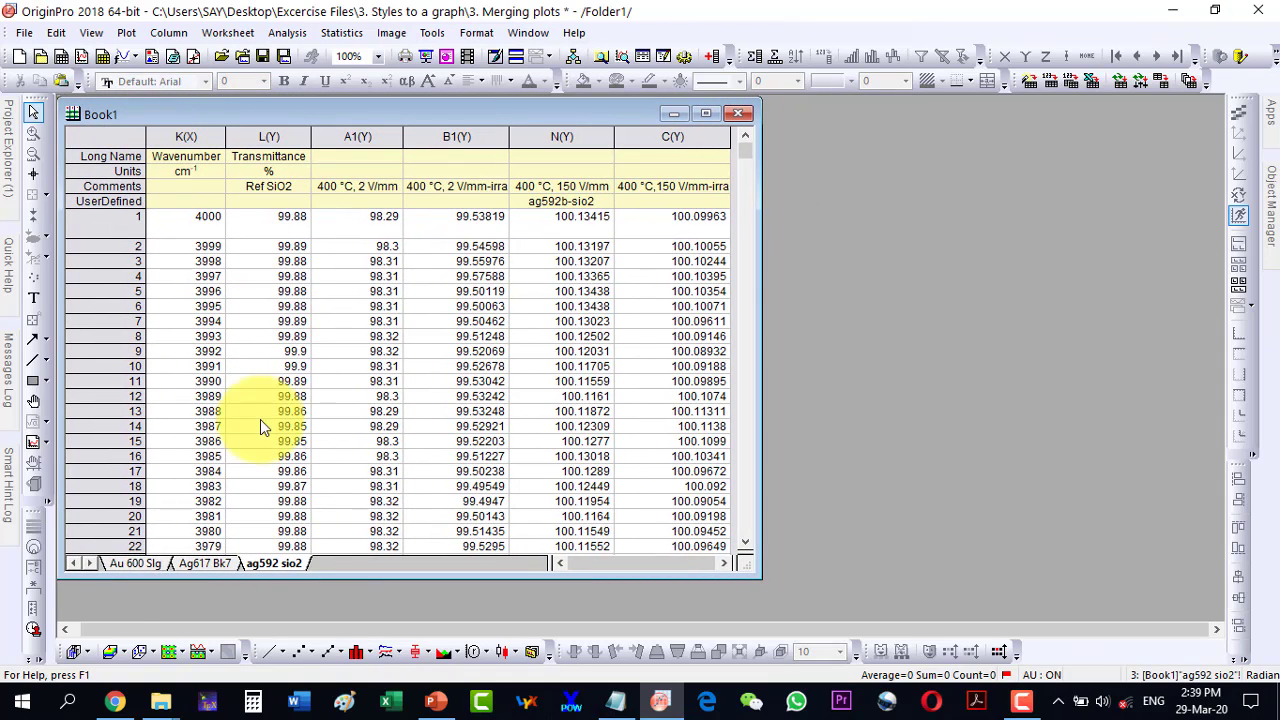
left_click(130, 562)
key("ctrl+a")
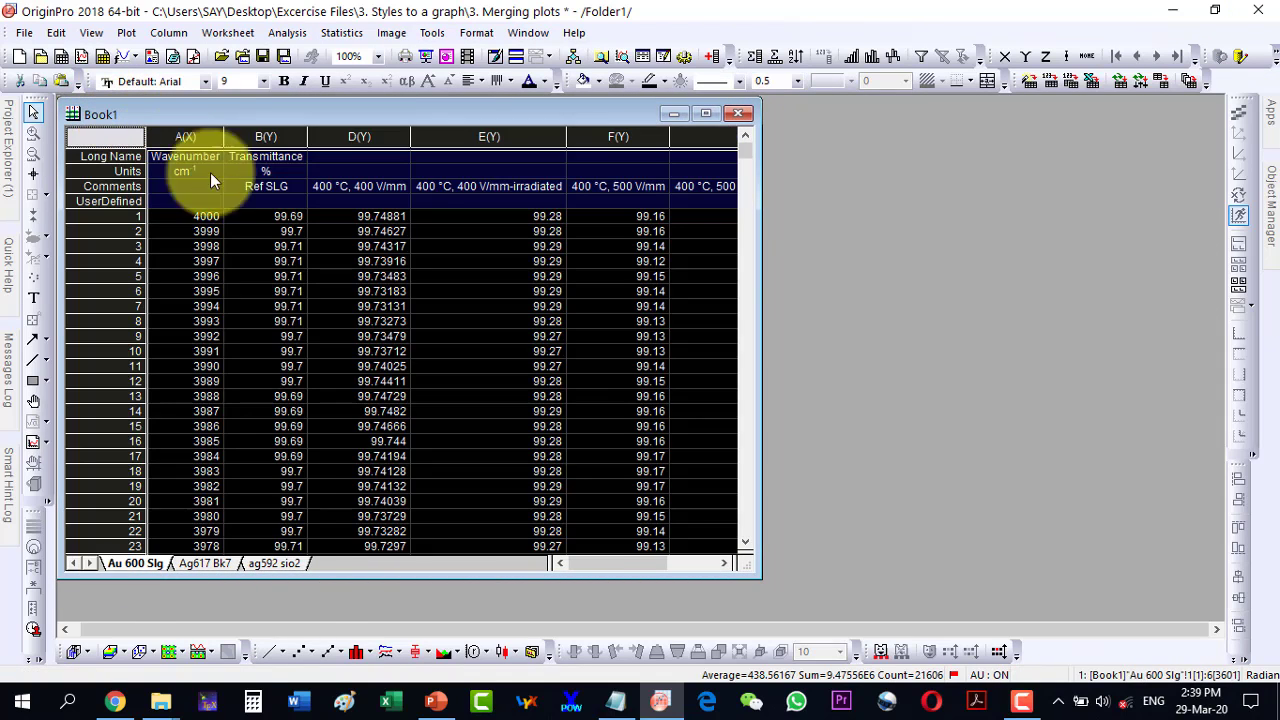
left_click(398, 652)
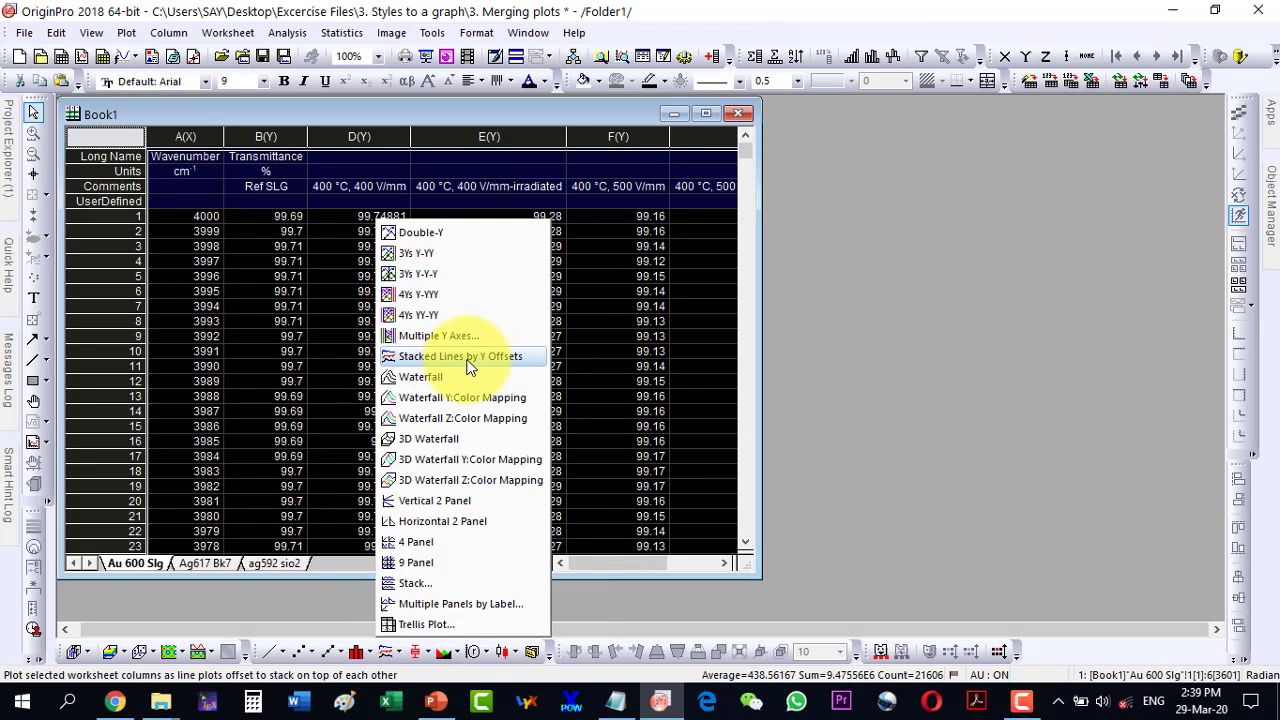
left_click(470, 360)
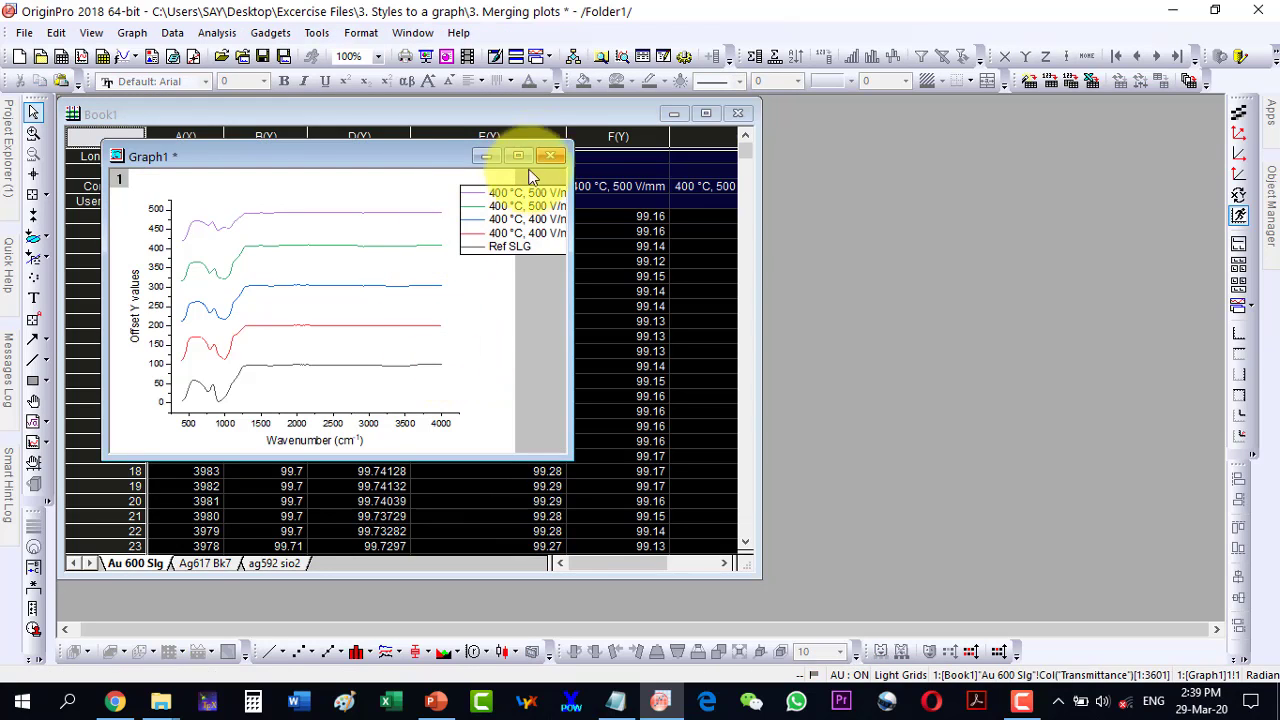
left_click_drag(271, 157, 854, 145)
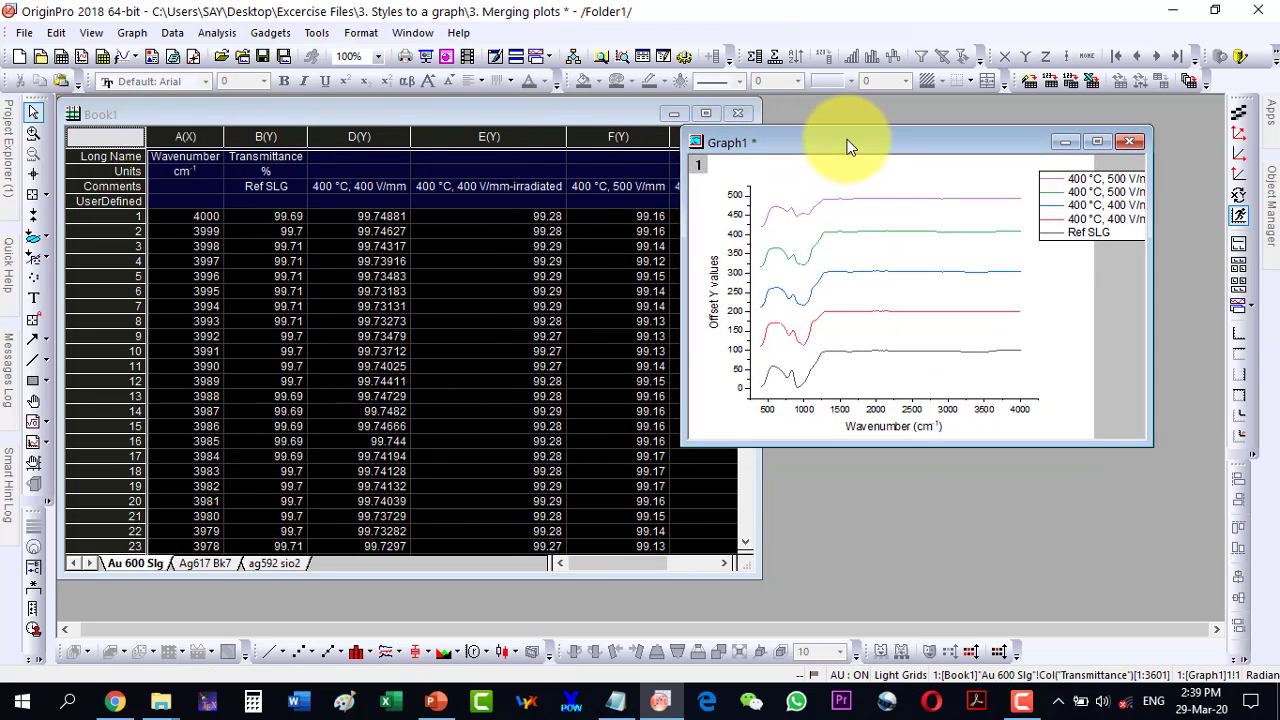
Plot the Ag617 Bk7 sheet as Stacked Lines by Y Offsets and move its graph beside the workbook
left_click(197, 564)
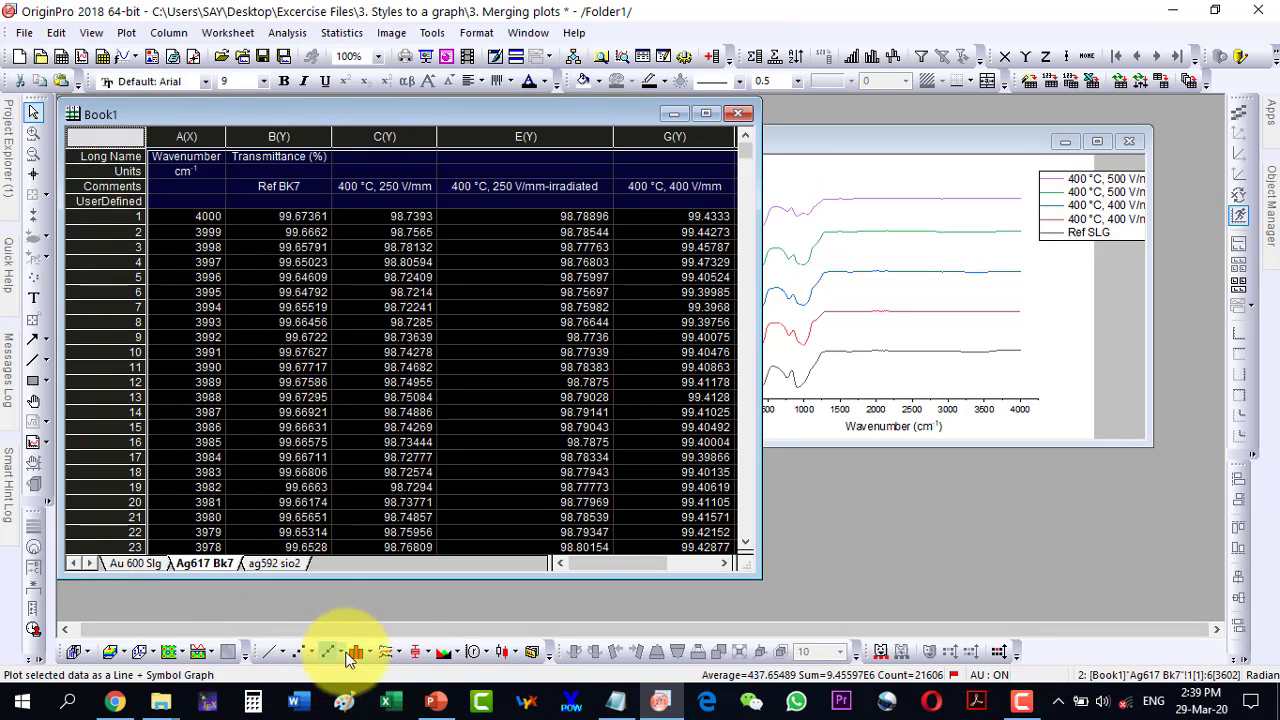
left_click(383, 649)
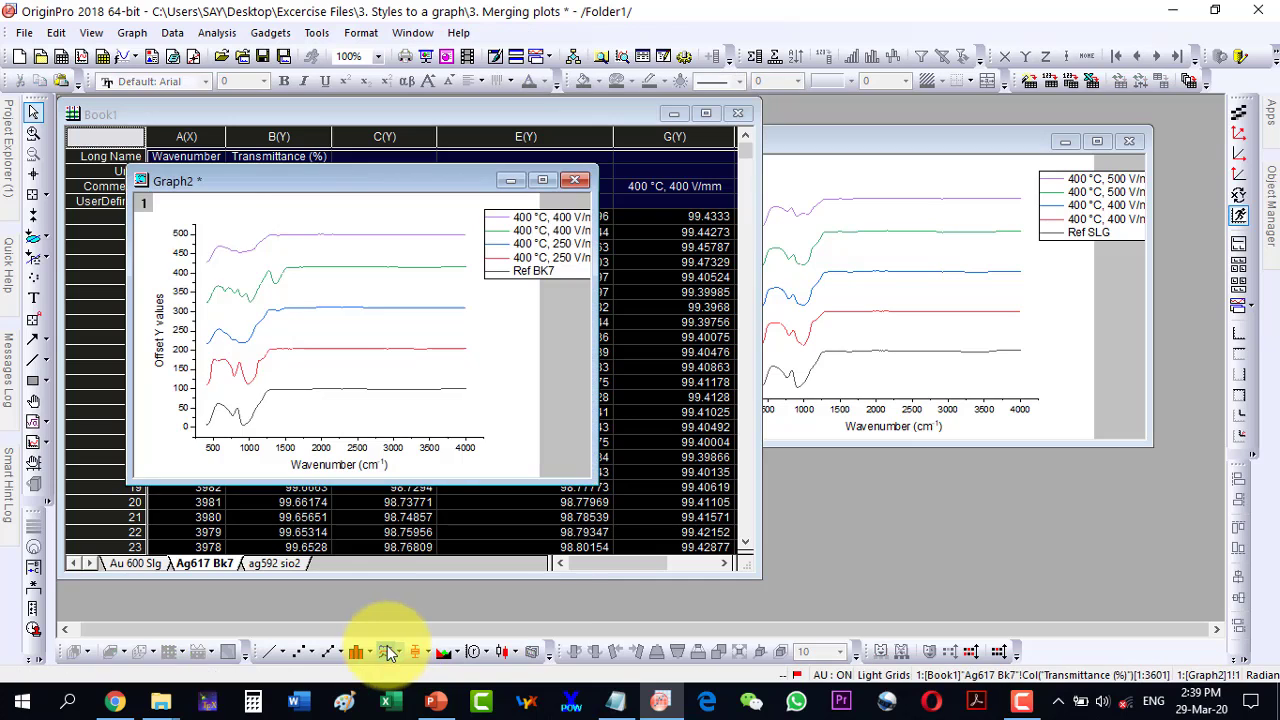
left_click_drag(214, 189, 820, 180)
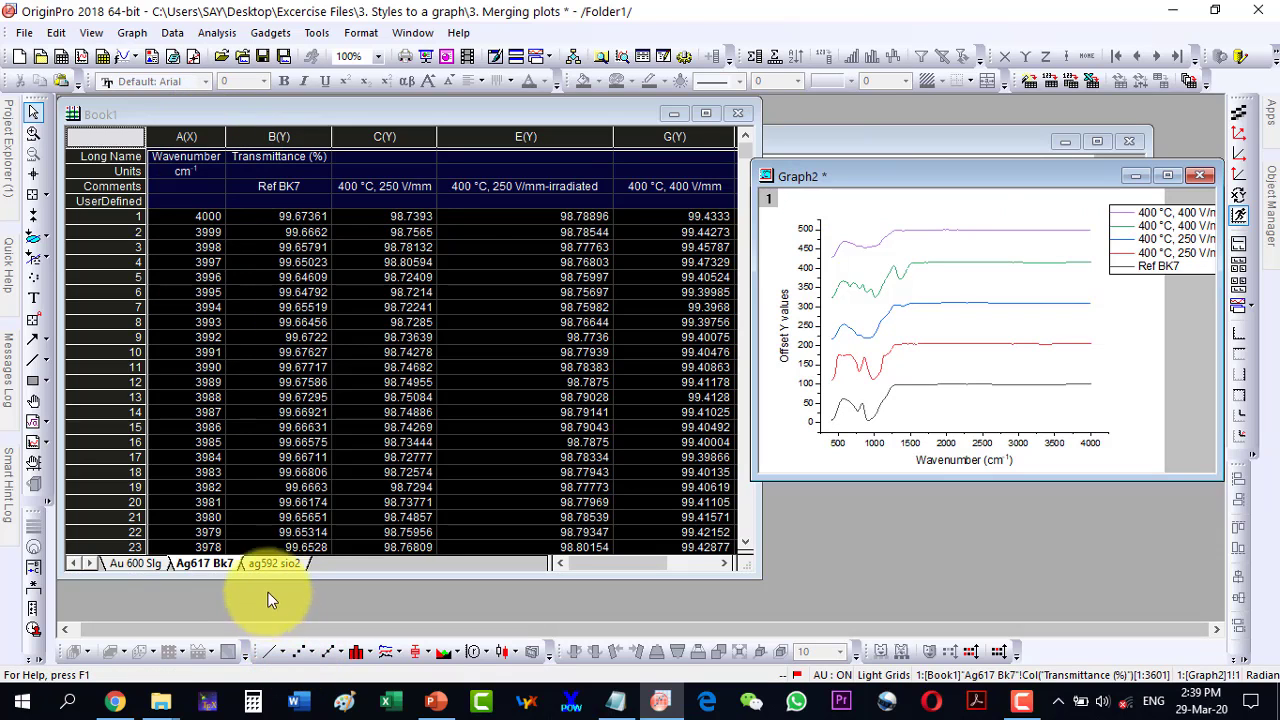
Plot all columns of the ag592 sio2 sheet as Stacked Lines by Y Offsets and move that graph beside the workbook
left_click(270, 563)
left_click(105, 136)
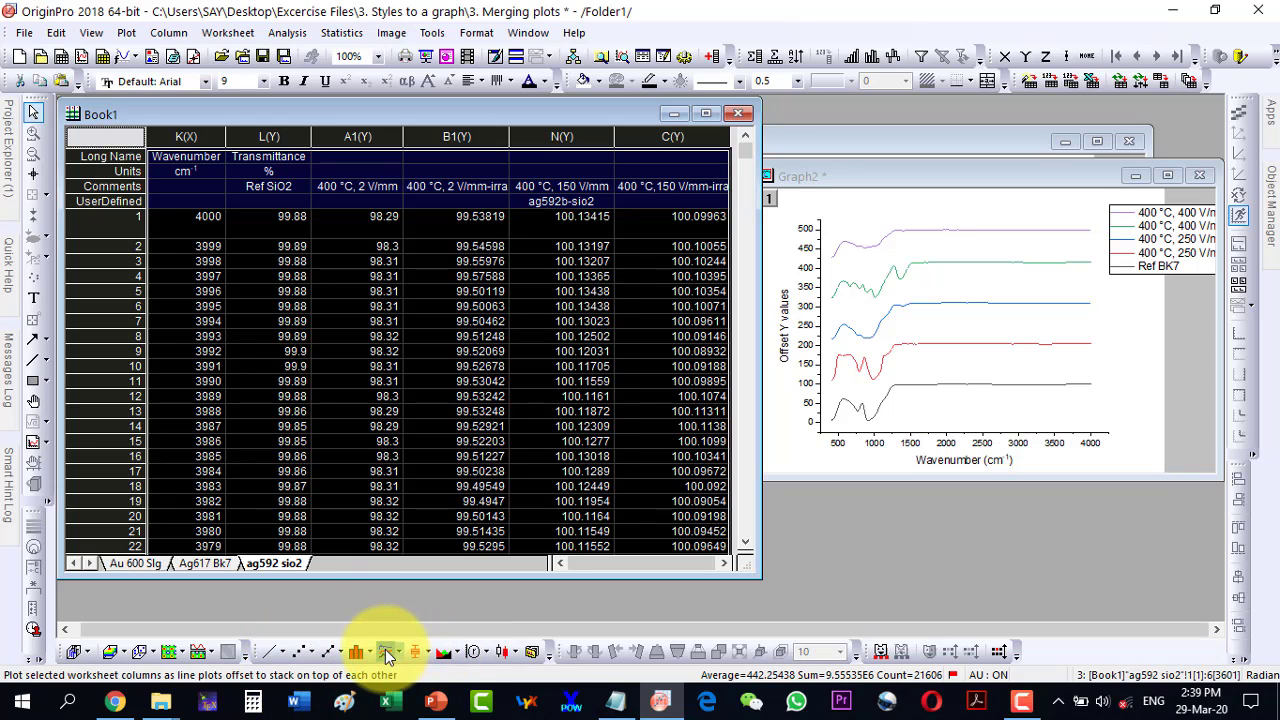
left_click(392, 651)
left_click_drag(243, 200, 889, 202)
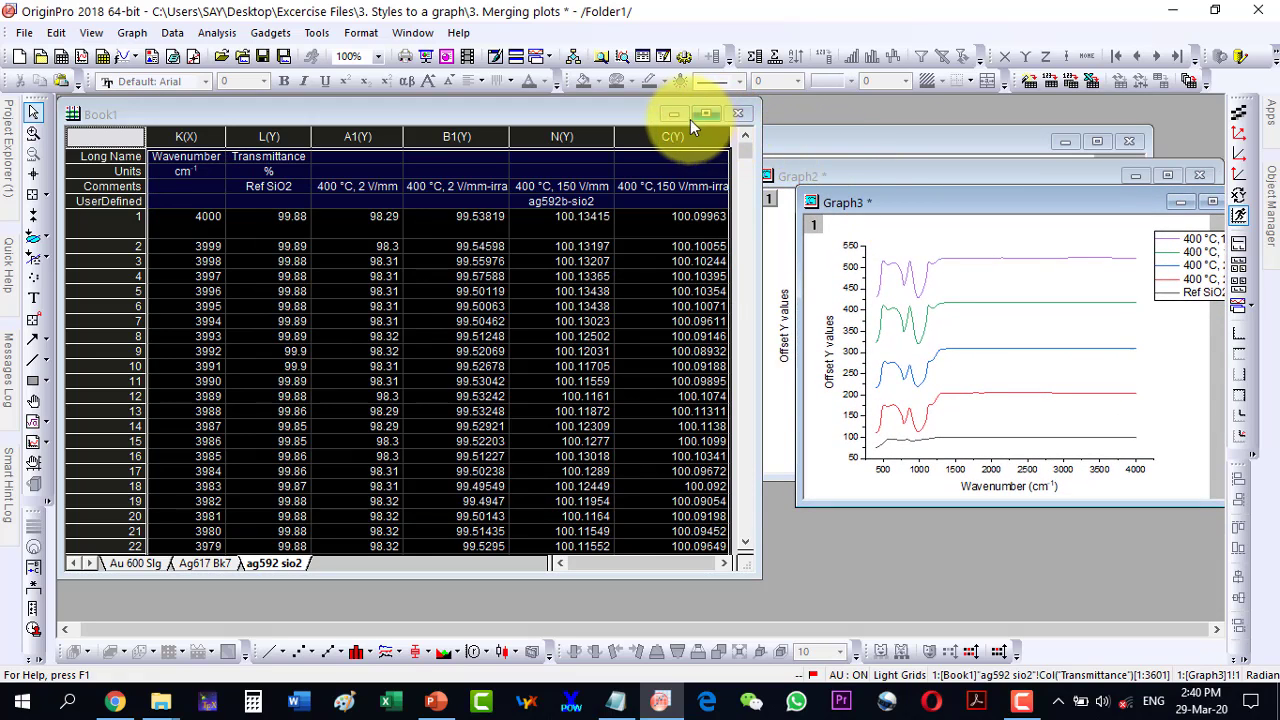
Minimize the Book1 workbook and arrange Graph1 and Graph2 side by side, with Graph3 overlapping below them
left_click(793, 142)
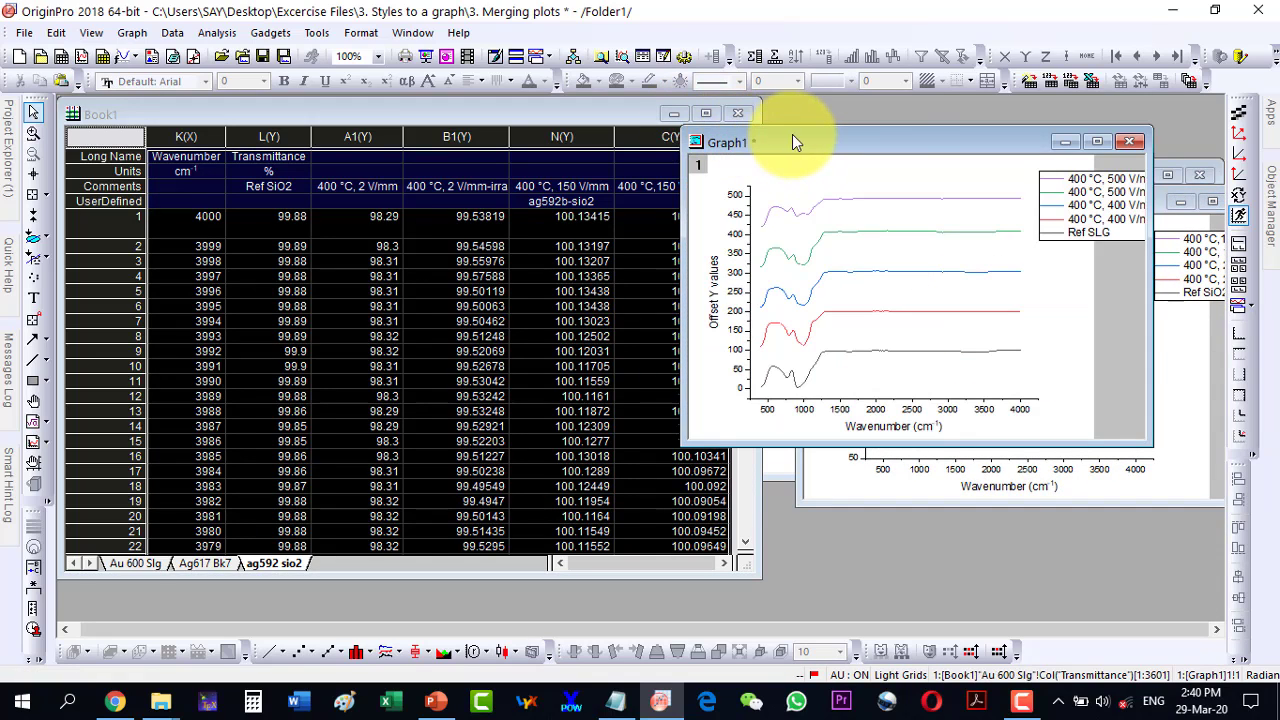
left_click(674, 113)
left_click_drag(790, 148, 248, 148)
left_click_drag(423, 135, 348, 115)
left_click_drag(869, 175, 661, 121)
left_click_drag(1088, 204, 597, 217)
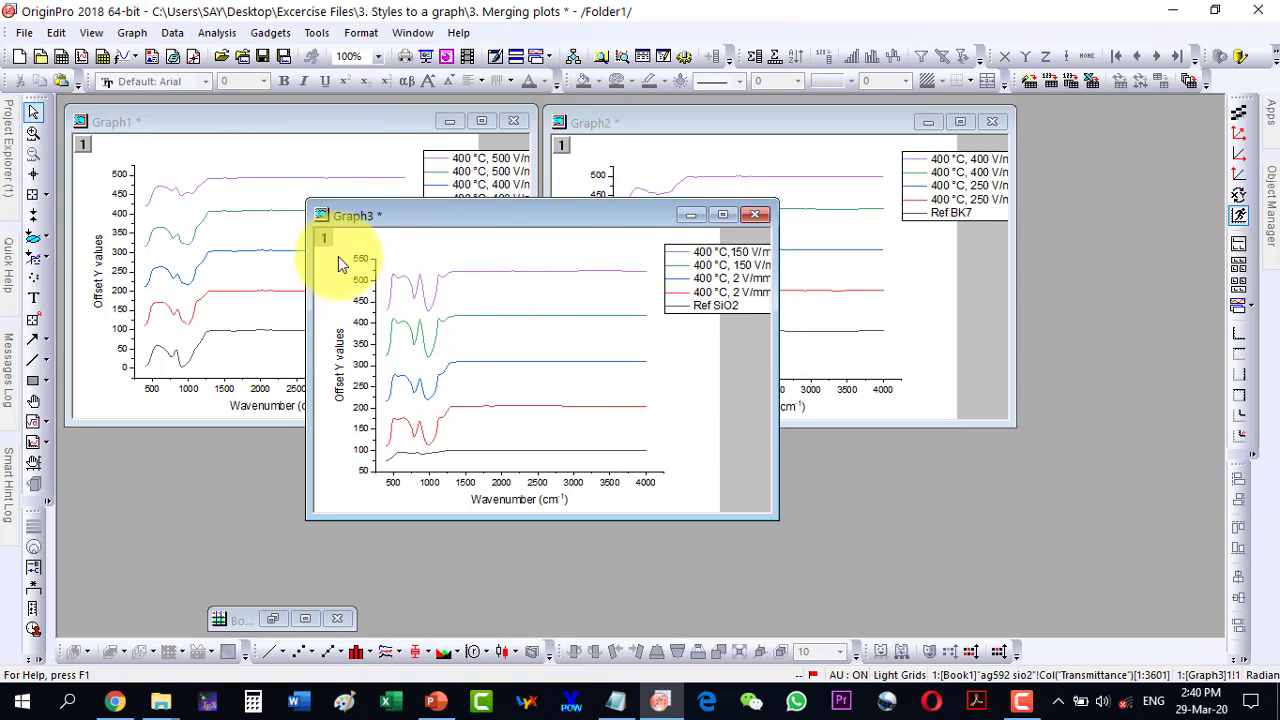
Activate Graph1 and view the Merge Graph Windows options
left_click(243, 117)
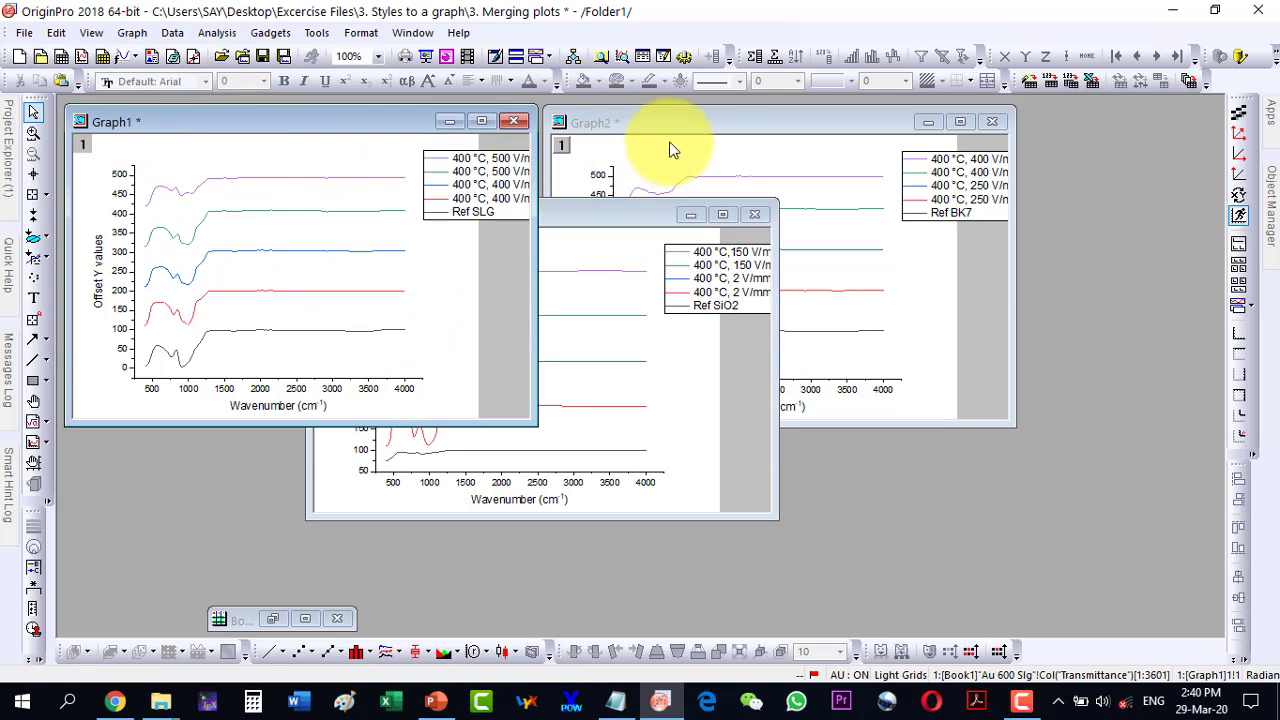
left_click(129, 35)
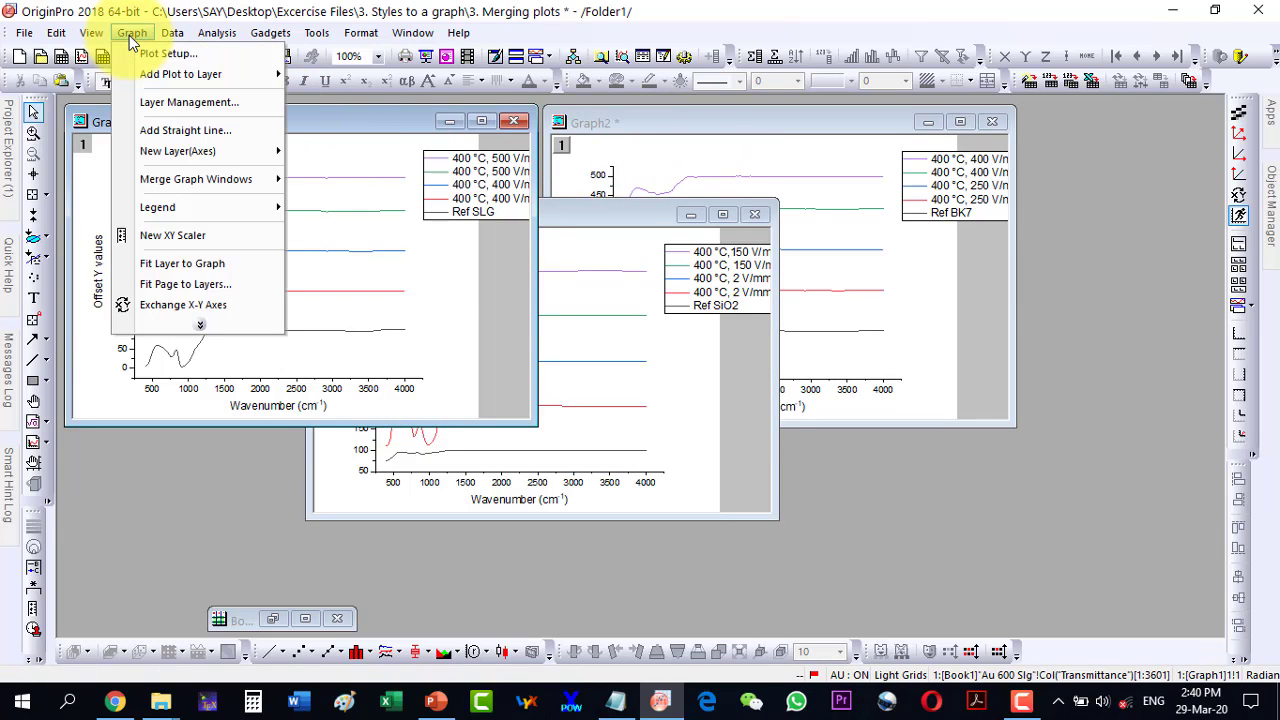
mouse_move(162, 187)
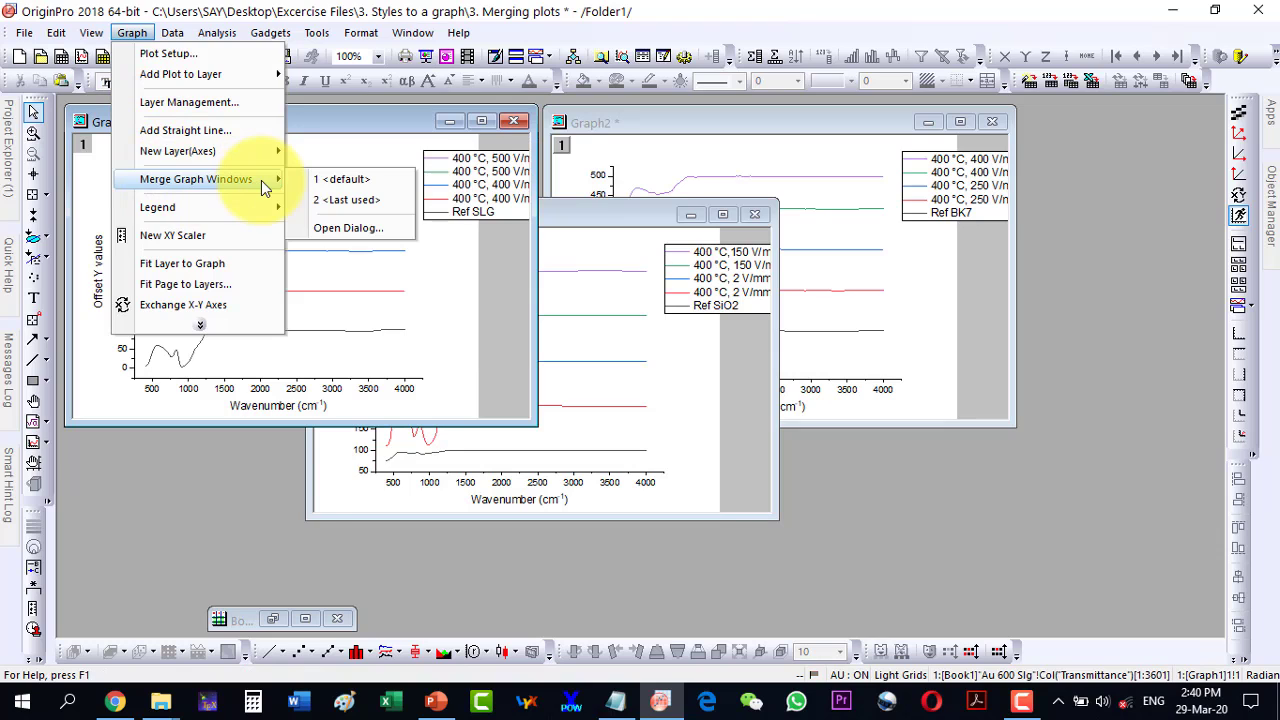
Restore the Book1 workbook, examine which commands are offered while it is active, and minimize it again
left_click(242, 619)
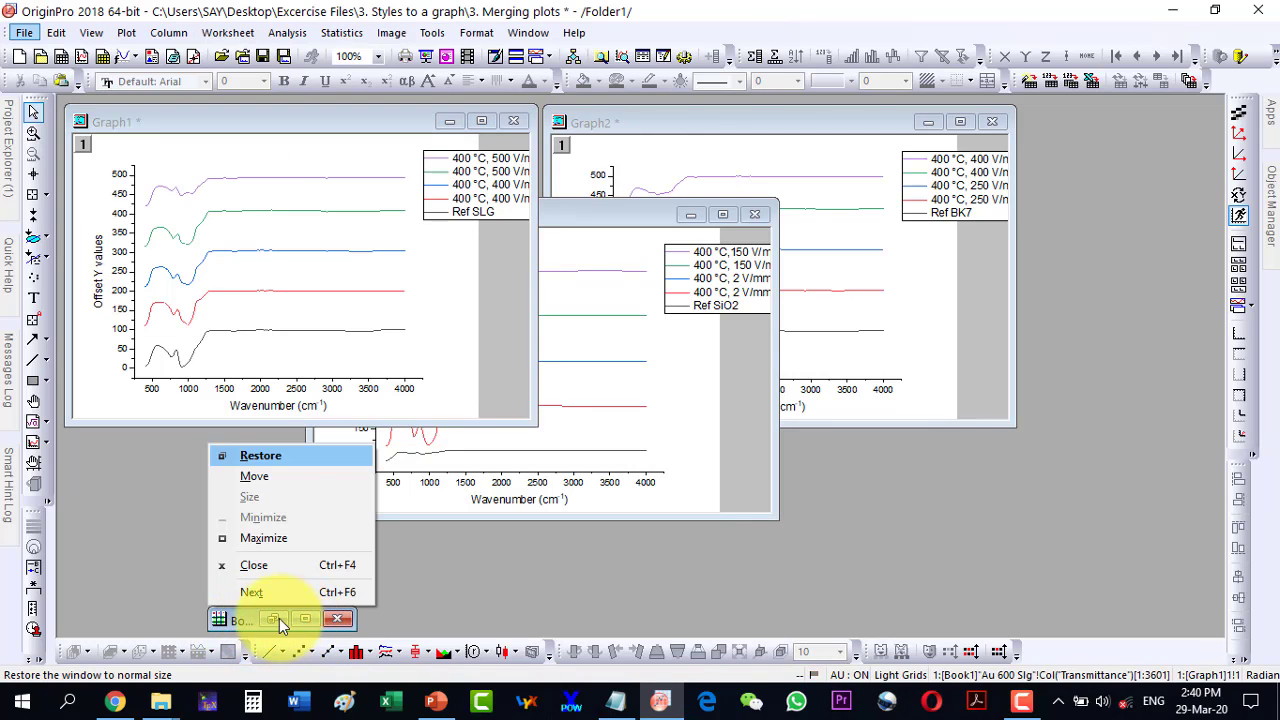
left_click(275, 615)
left_click(268, 612)
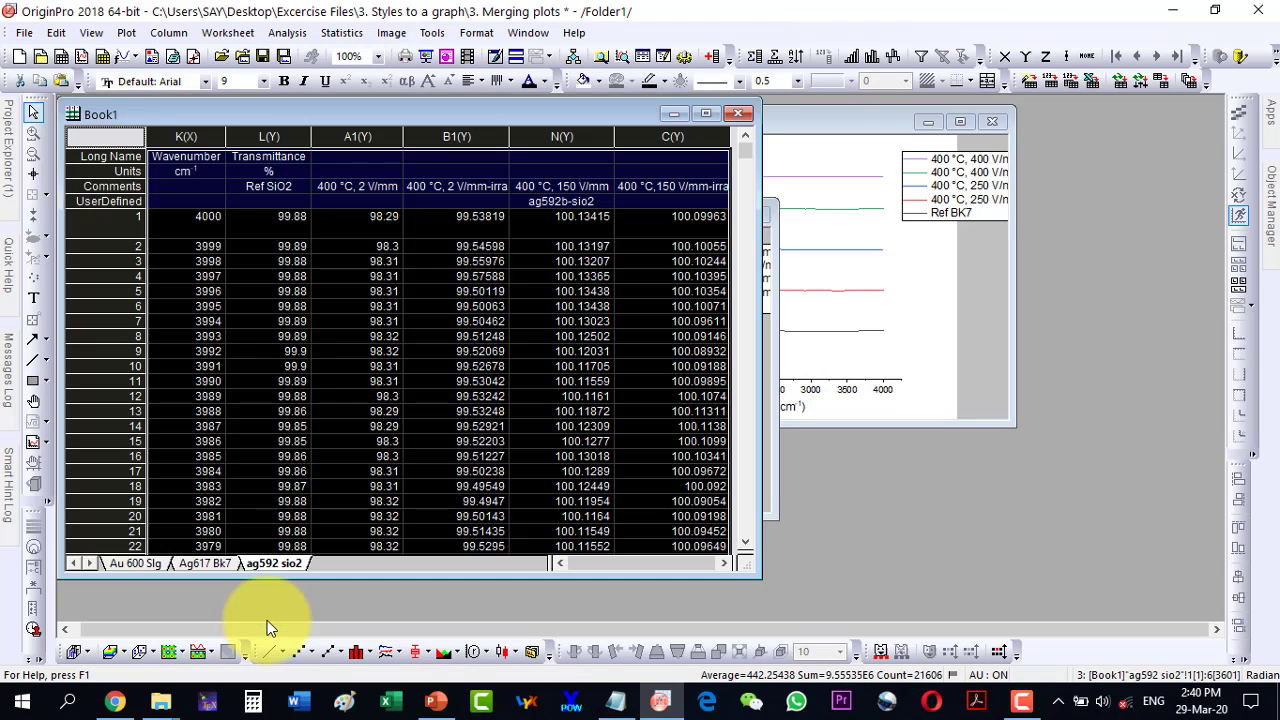
left_click_drag(217, 115, 223, 157)
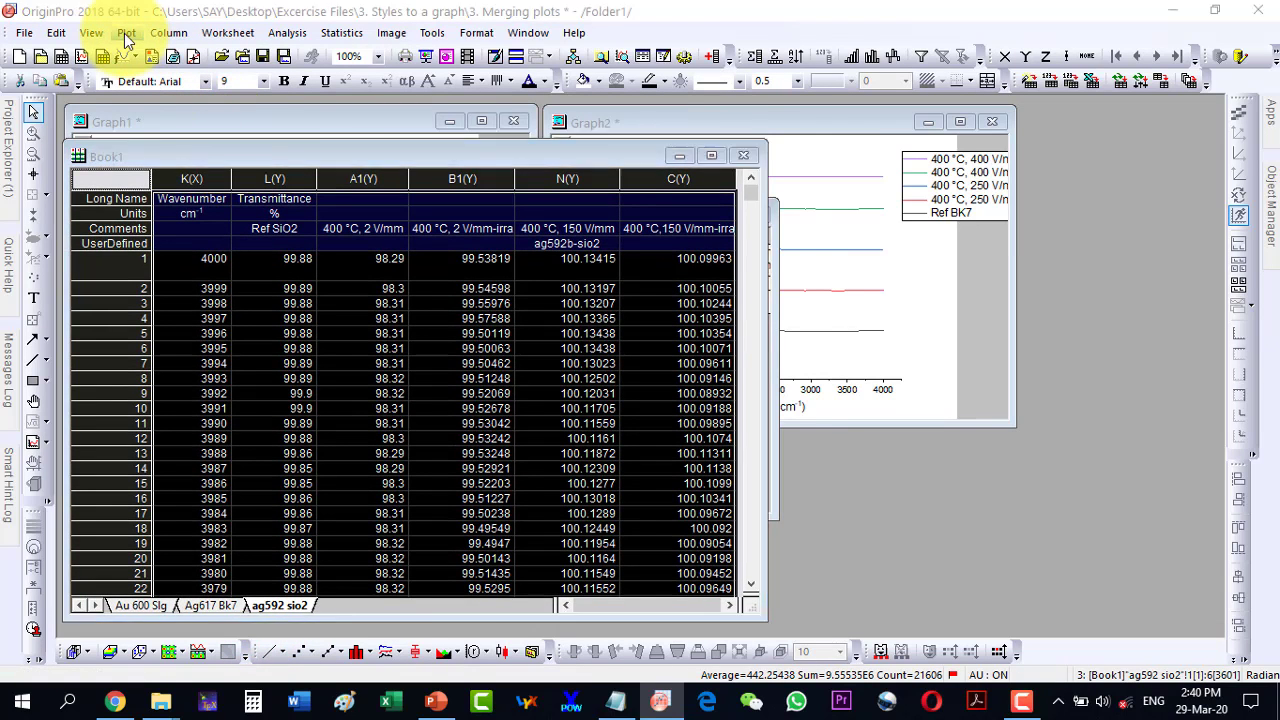
left_click(126, 33)
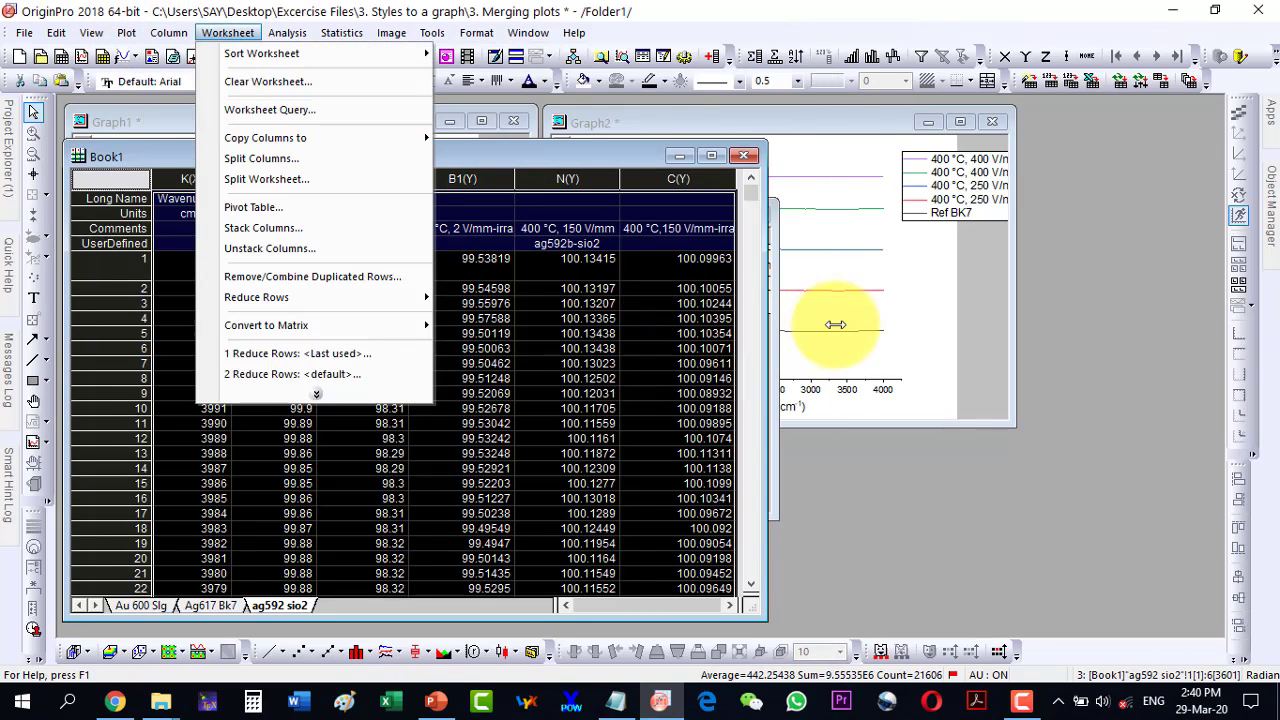
key("Right")
key("Right")
key("Right")
key("Right")
key("Right")
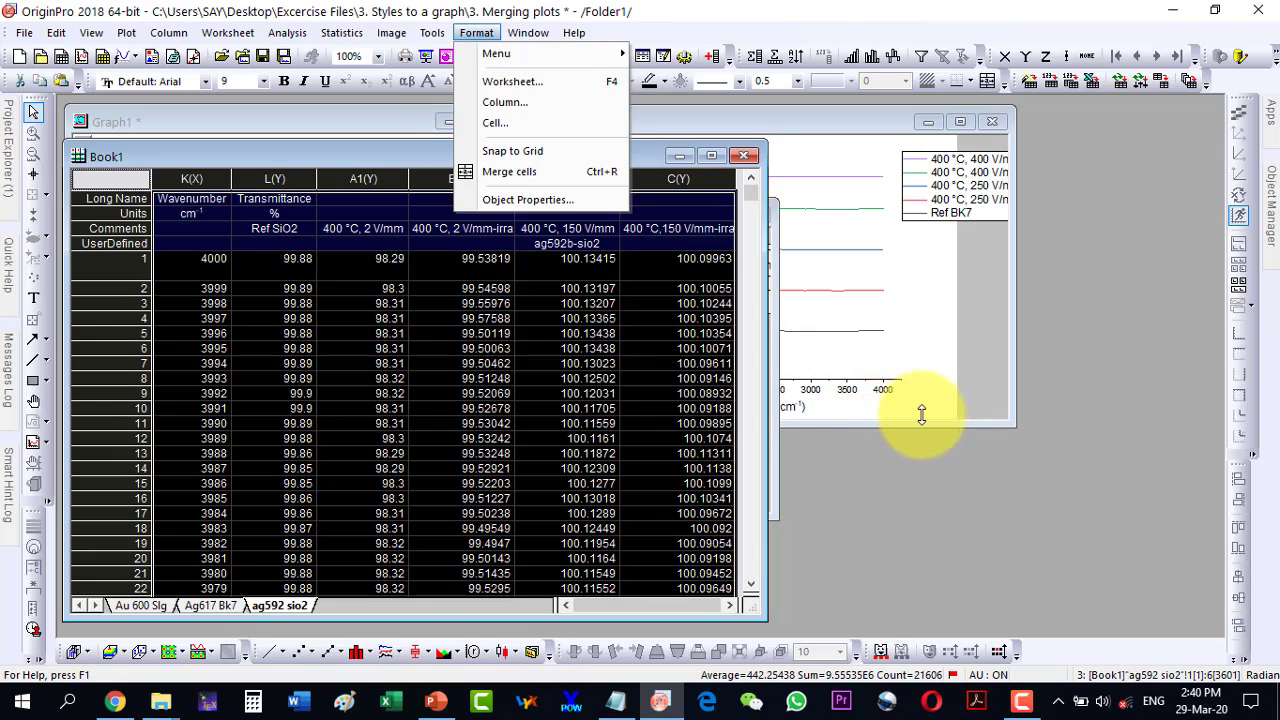
left_click(915, 413)
left_click(294, 163)
left_click(674, 159)
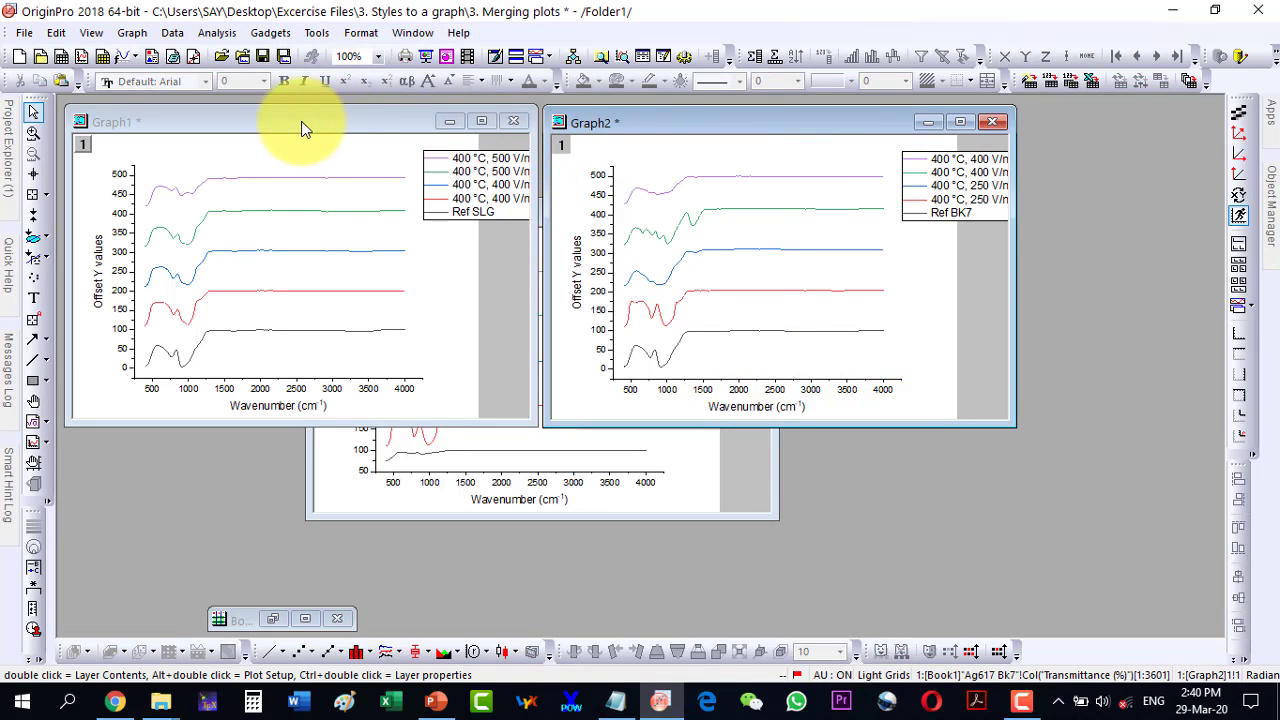
Open the Merge Graph Windows dialog, choose to merge all graphs in the active folder, and check the source graph list
left_click(130, 33)
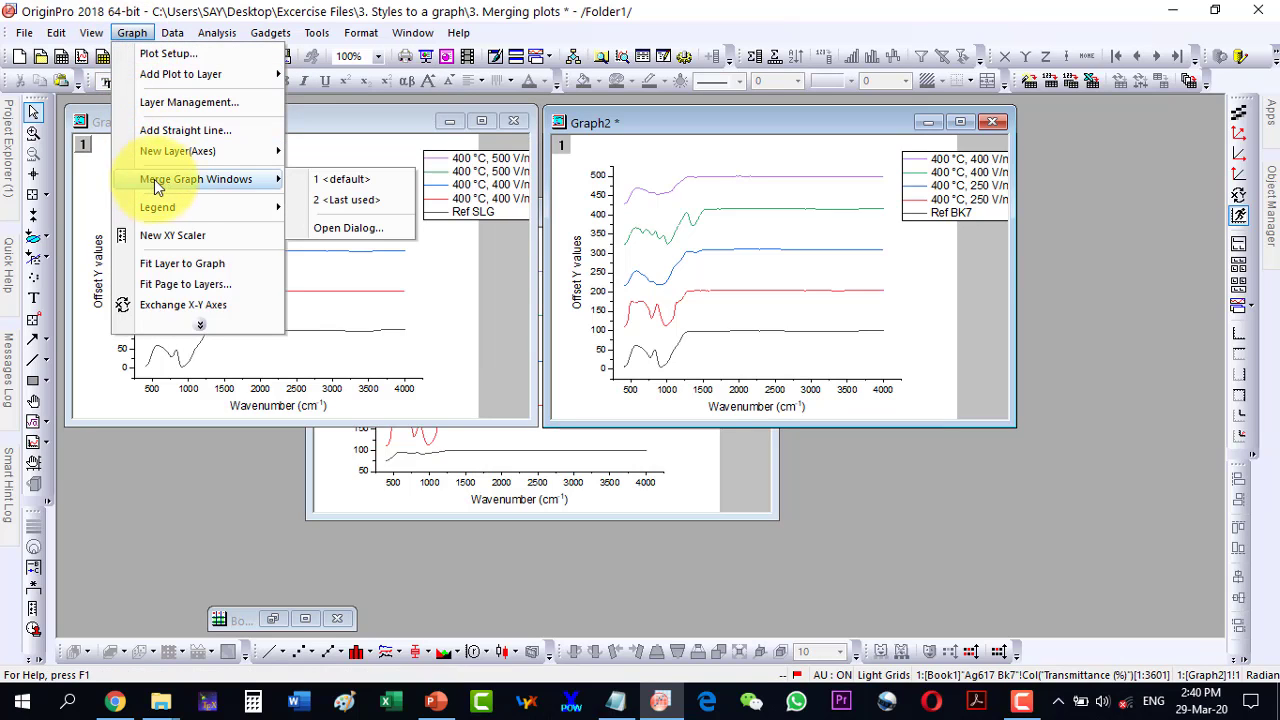
left_click(339, 228)
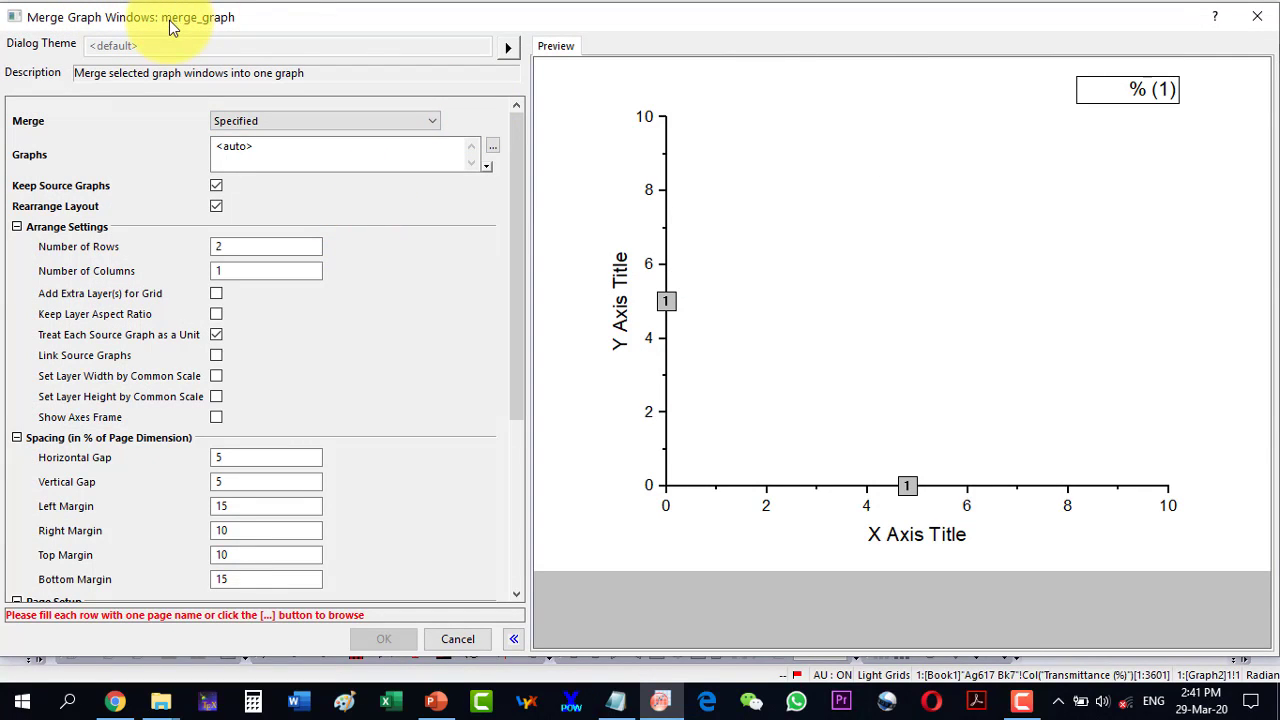
left_click(268, 125)
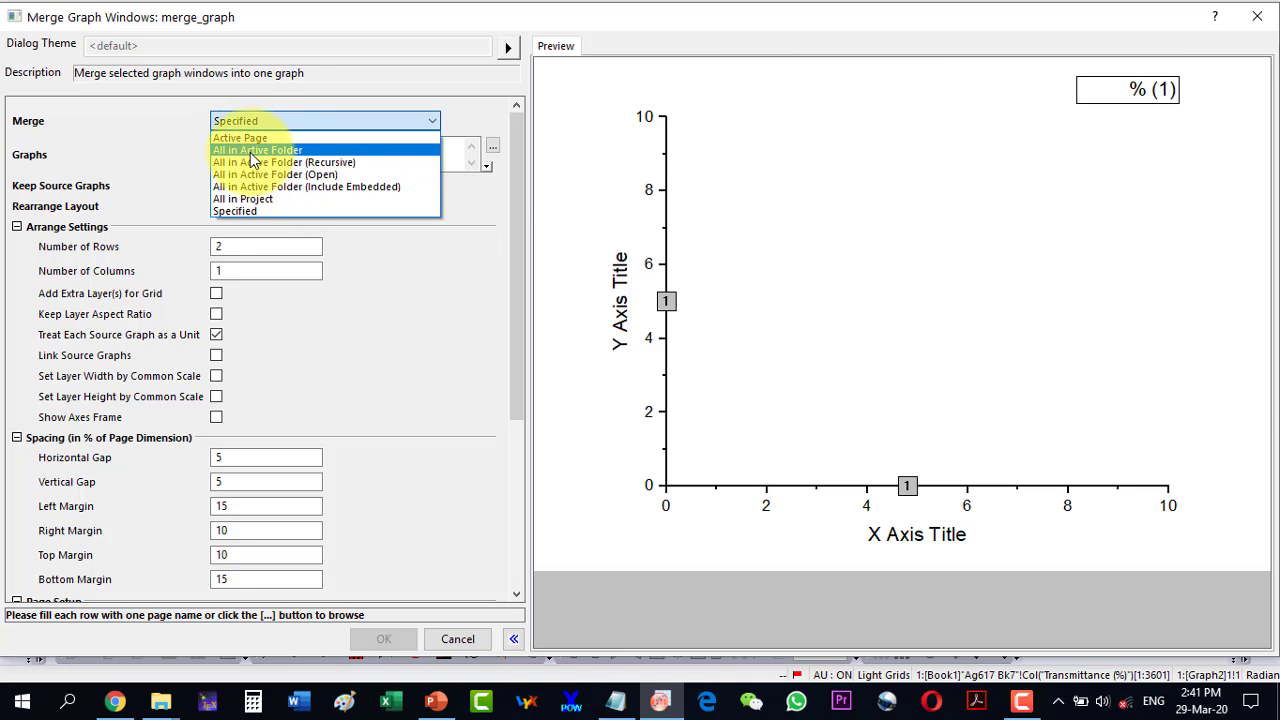
left_click(276, 150)
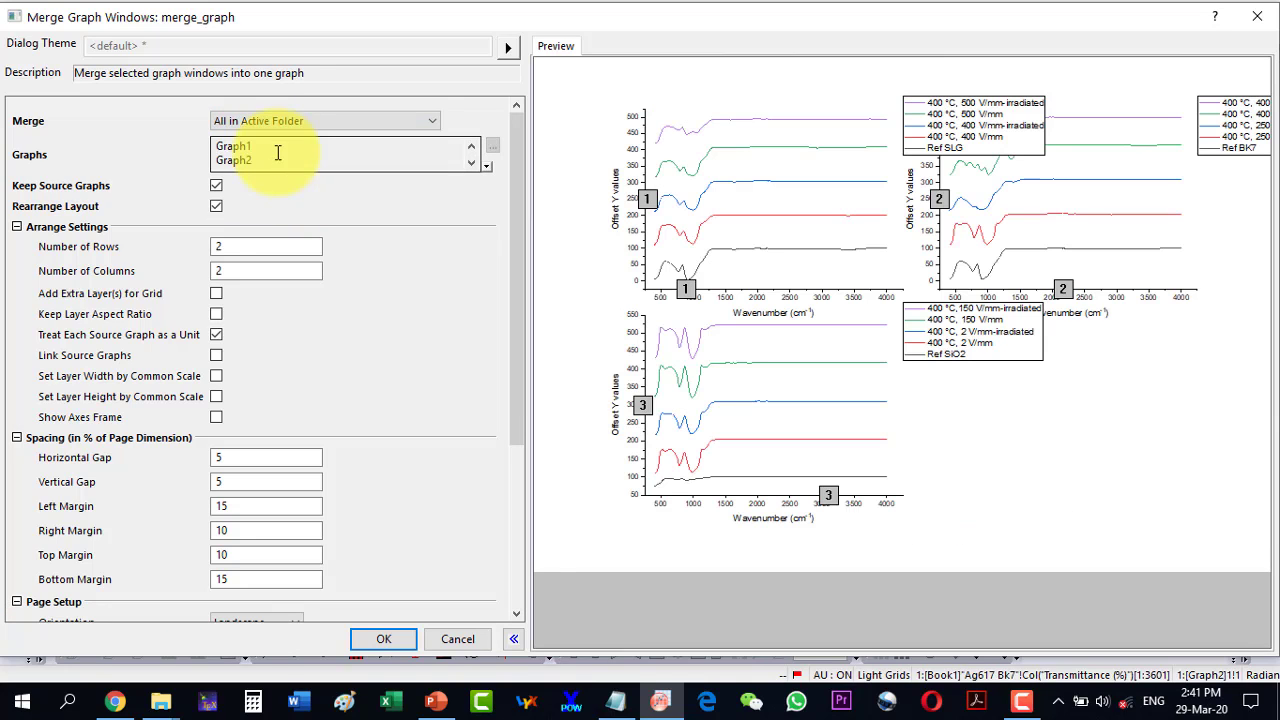
left_click(256, 148)
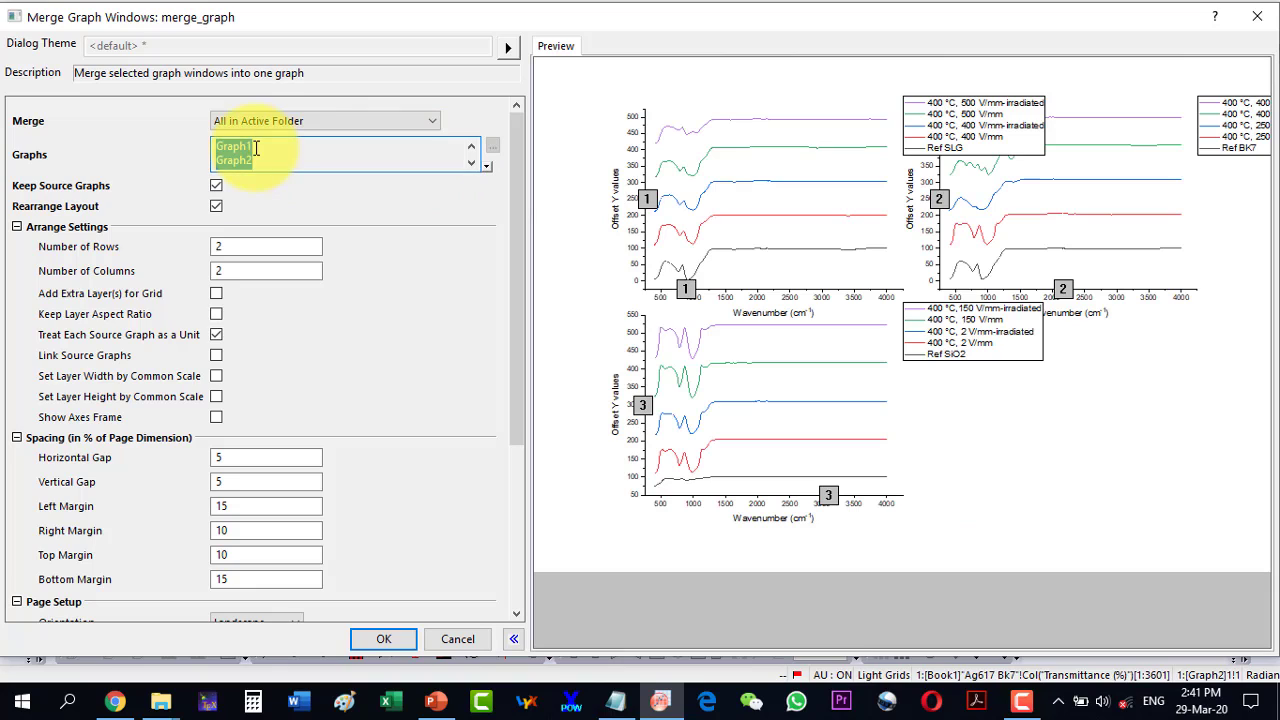
scroll(265, 165, "down", 1)
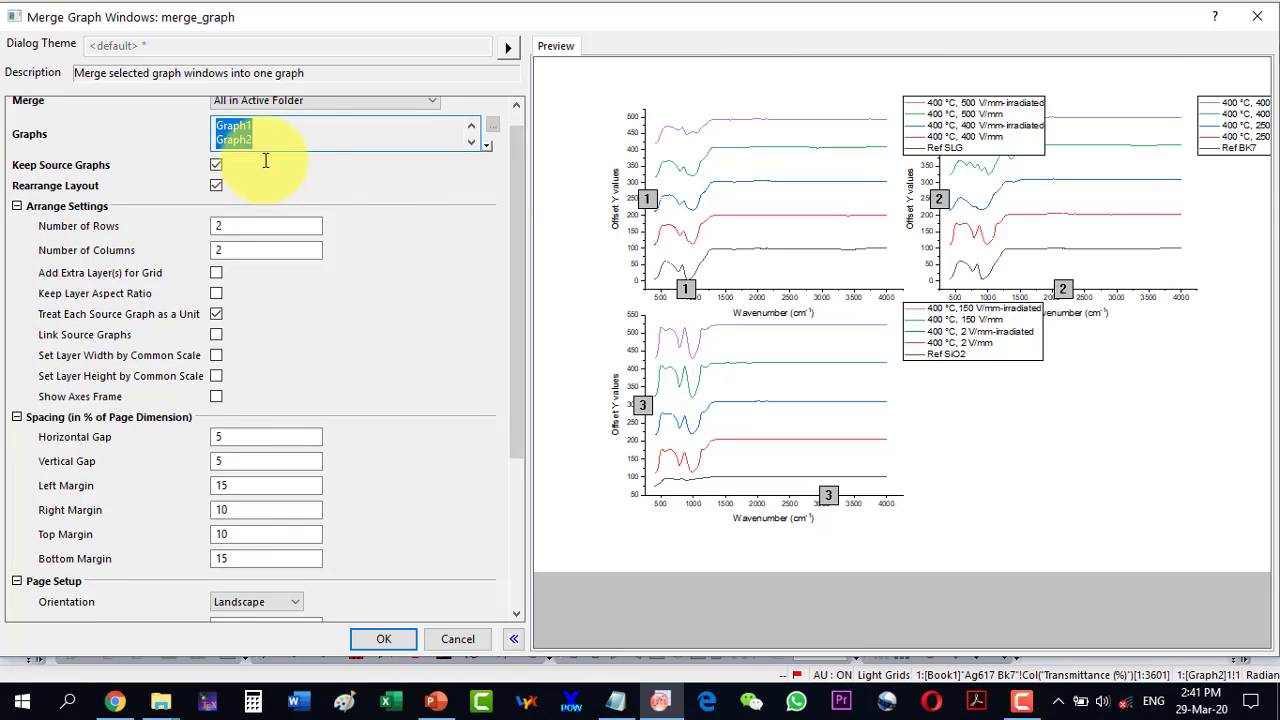
left_click(470, 146)
scroll(340, 170, "up", 1)
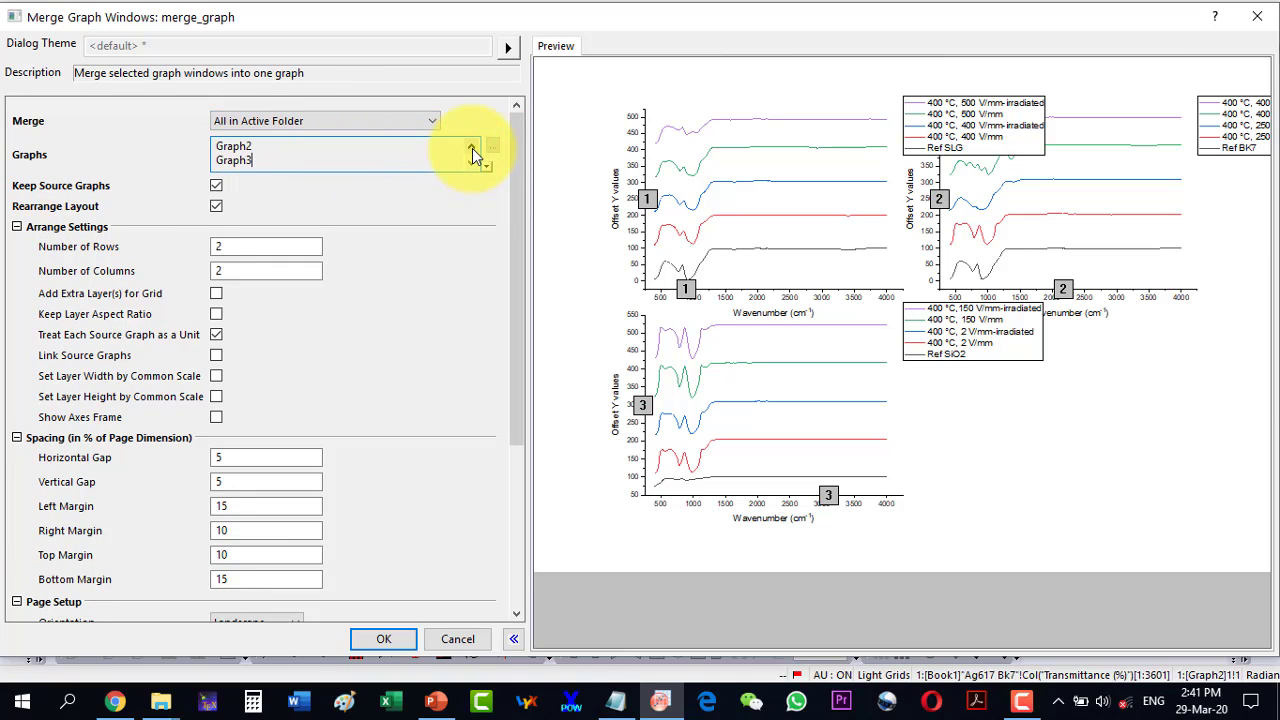
Switch the merge selection to Specified and review the source graphs listed for merging
left_click(406, 121)
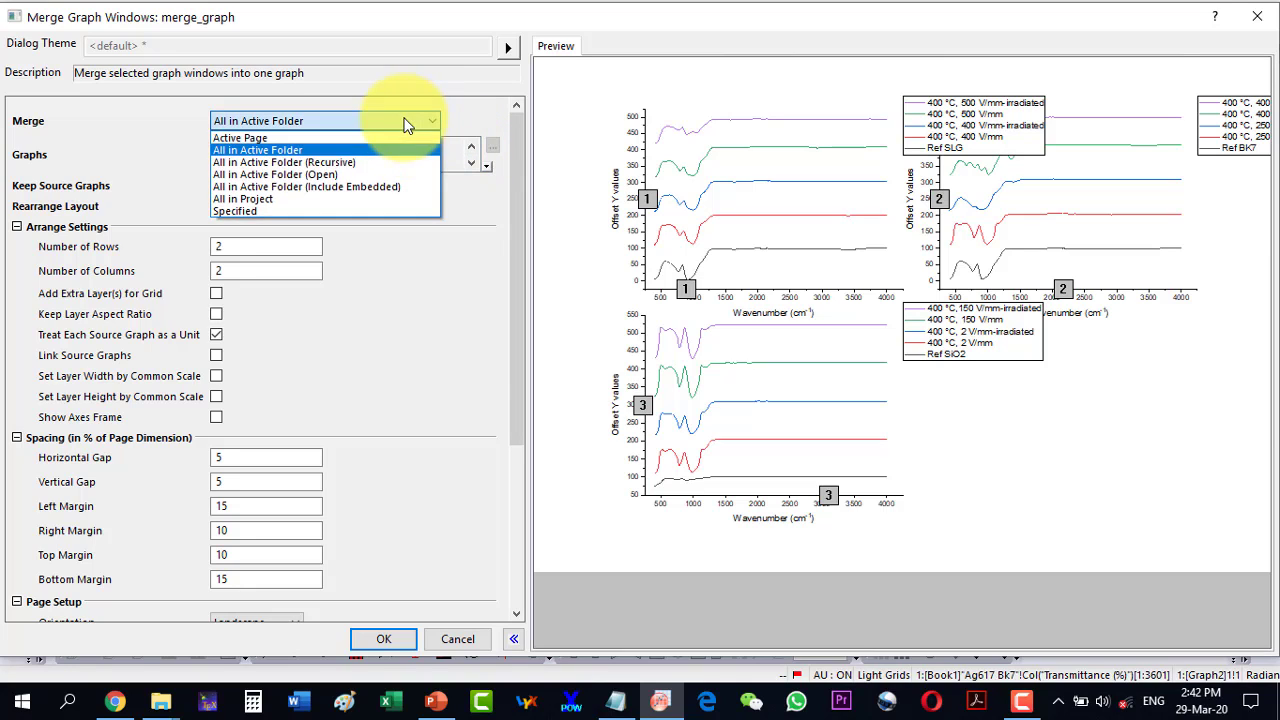
left_click(247, 211)
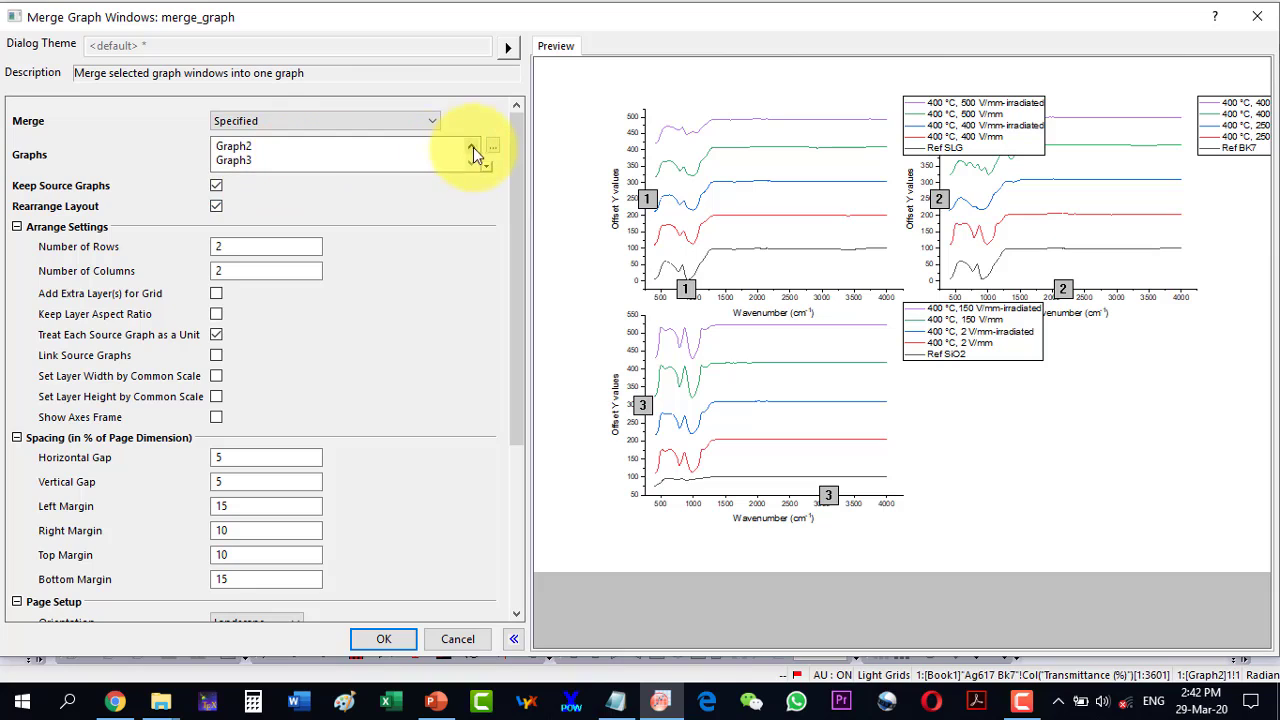
left_click_drag(440, 162, 243, 166)
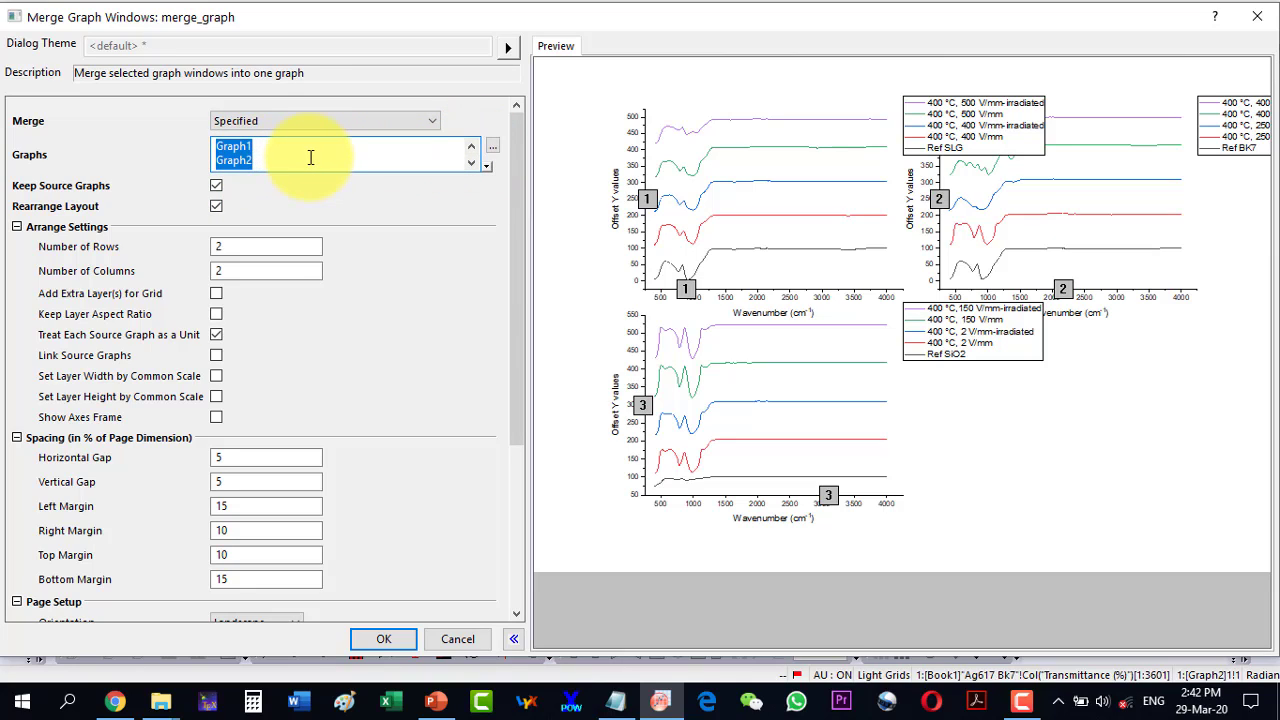
left_click(264, 157)
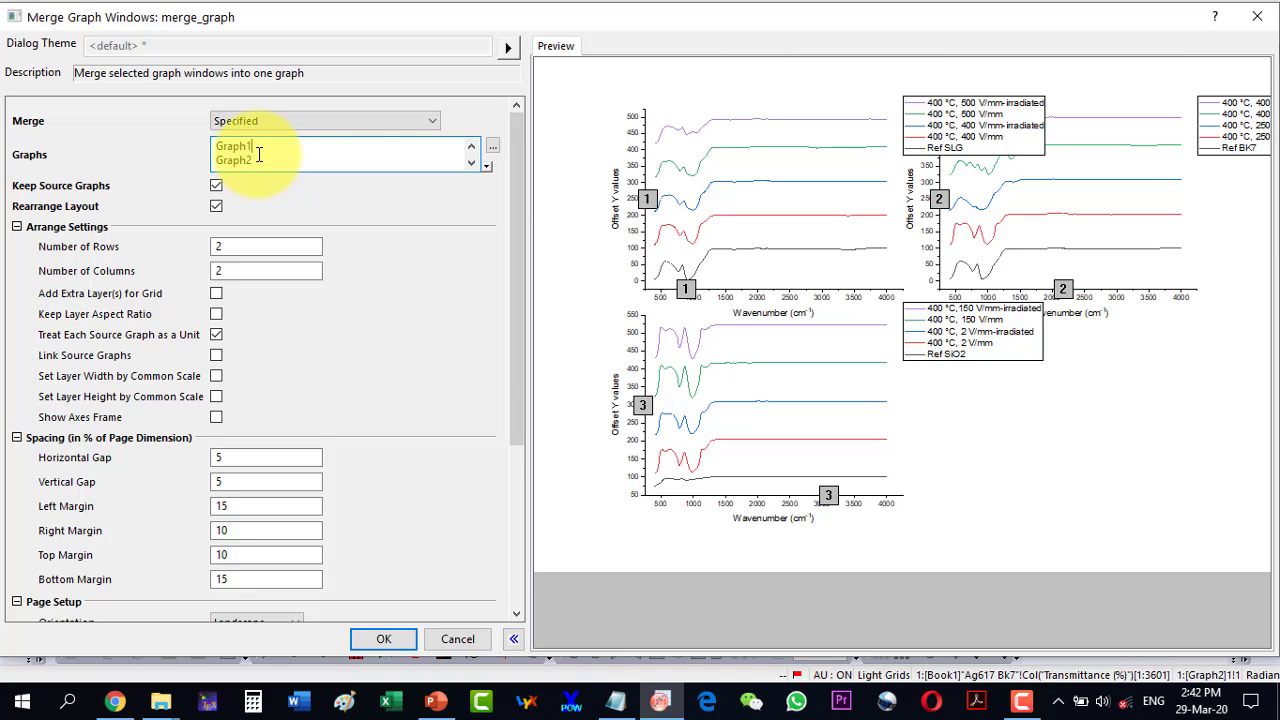
scroll(258, 155, "down", 1)
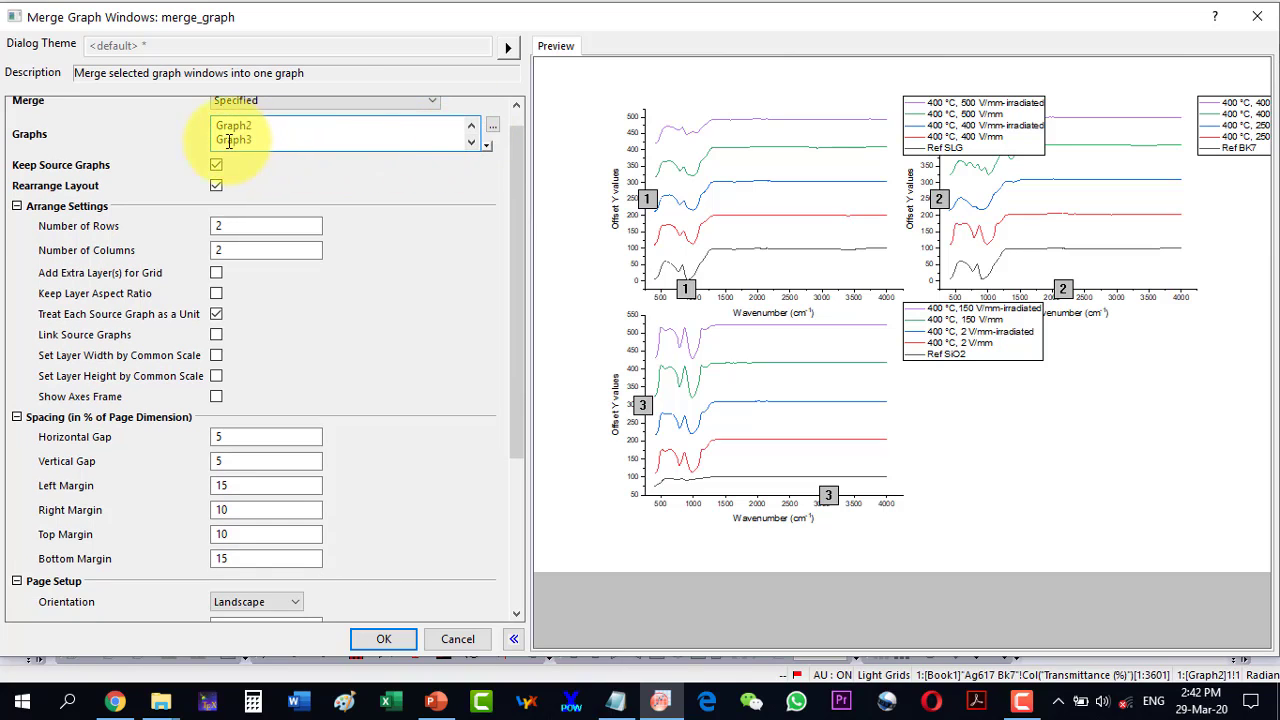
scroll(308, 138, "up", 1)
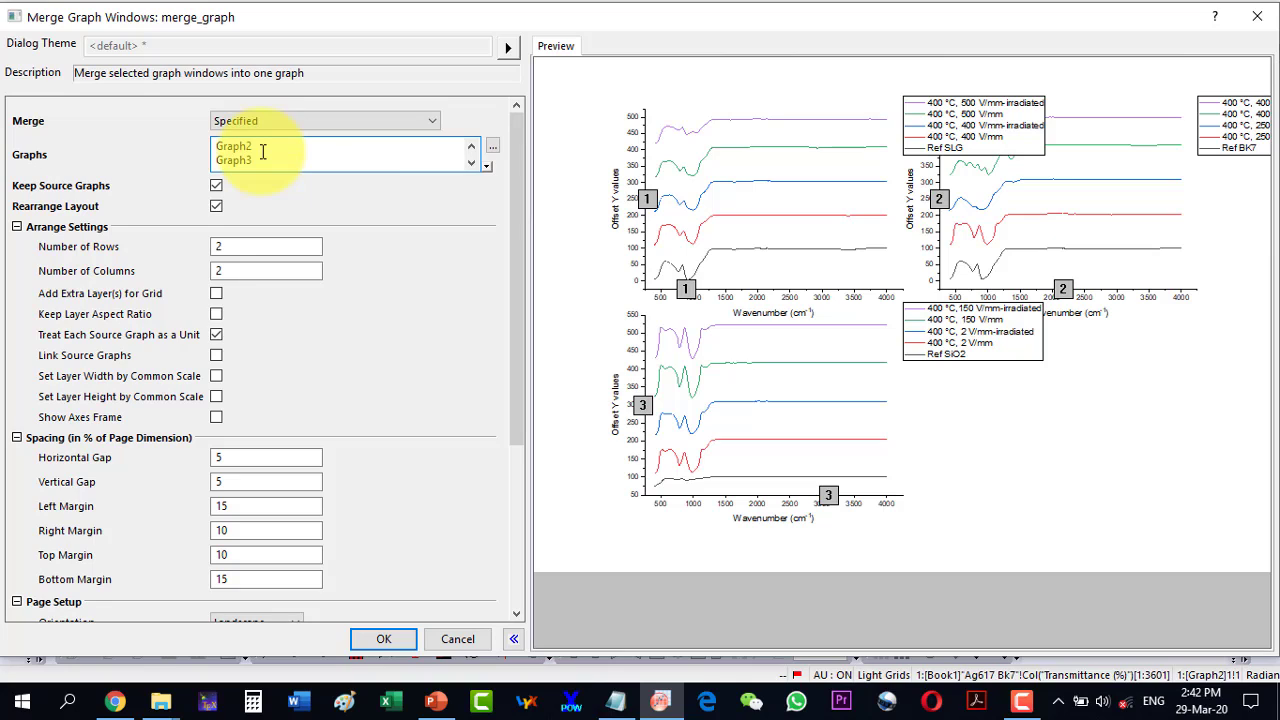
Arrange the merged layout in 1 row and 3 columns and keep the layer aspect ratio
left_click(216, 207)
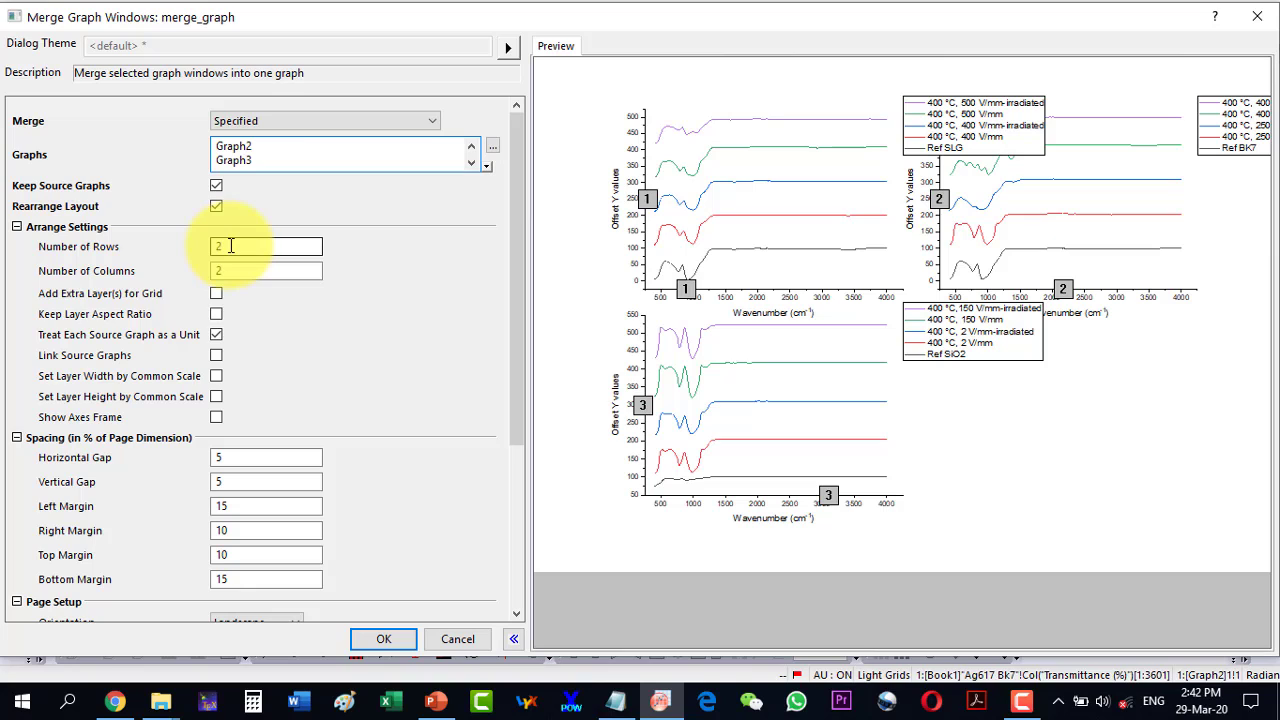
double_click(230, 246)
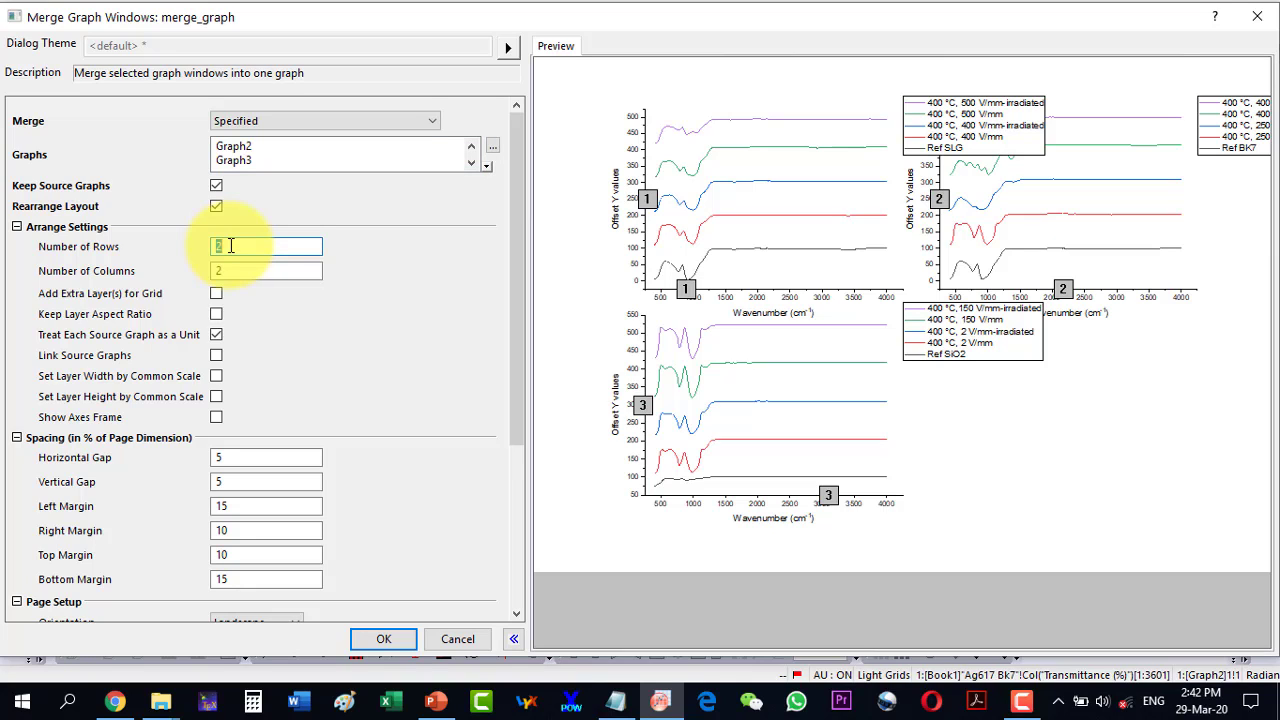
type("1")
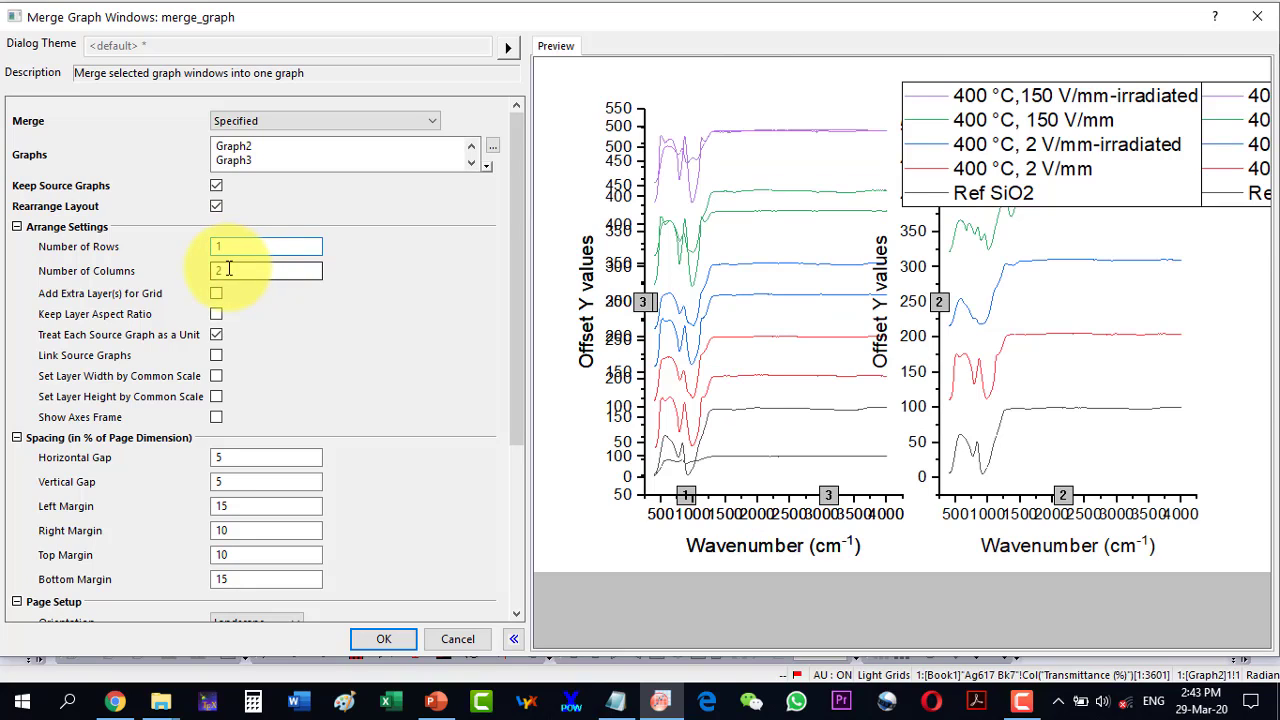
left_click(228, 268)
type("3")
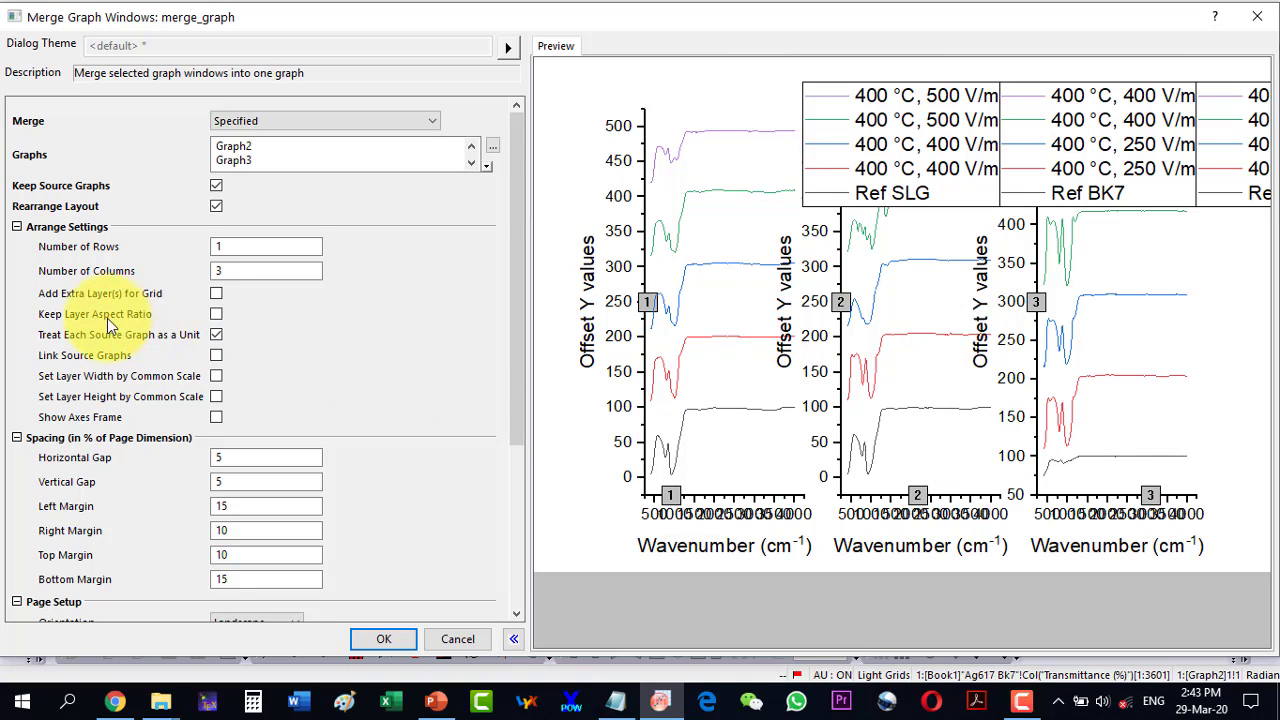
left_click(216, 314)
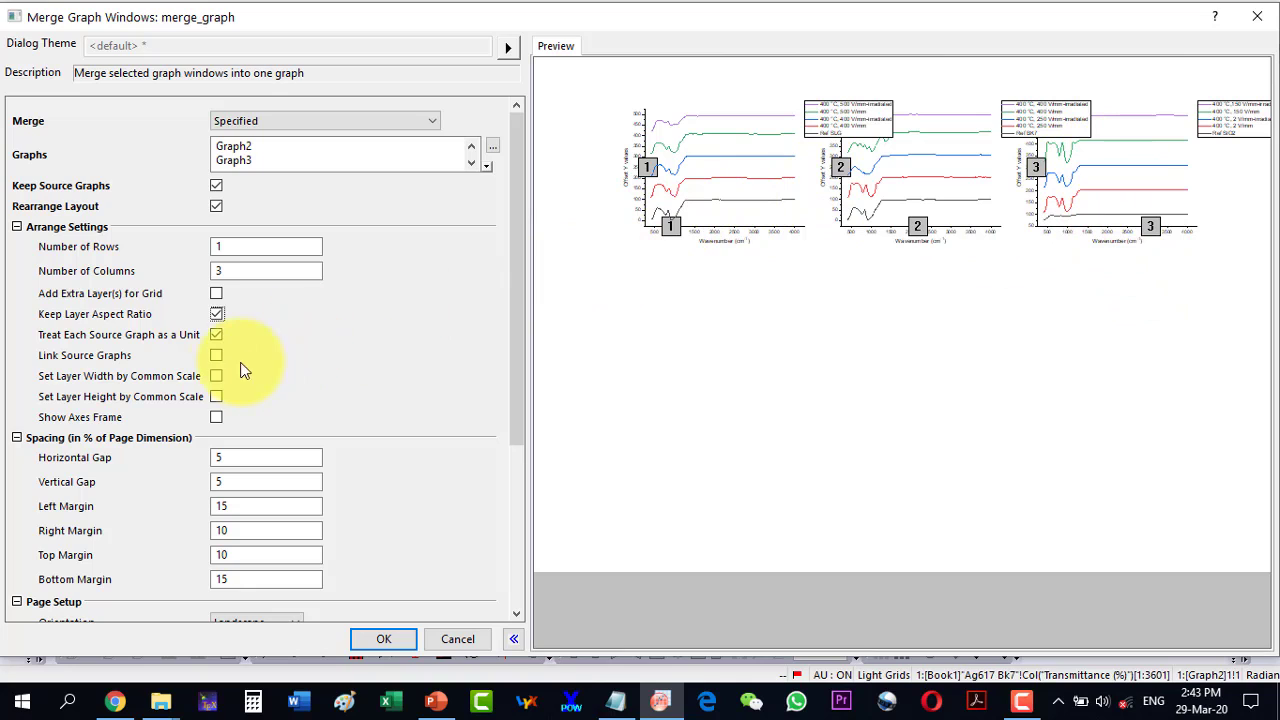
Examine the gap, margin, page setup, scale and label options for the merged graph
scroll(226, 372, "down", 3)
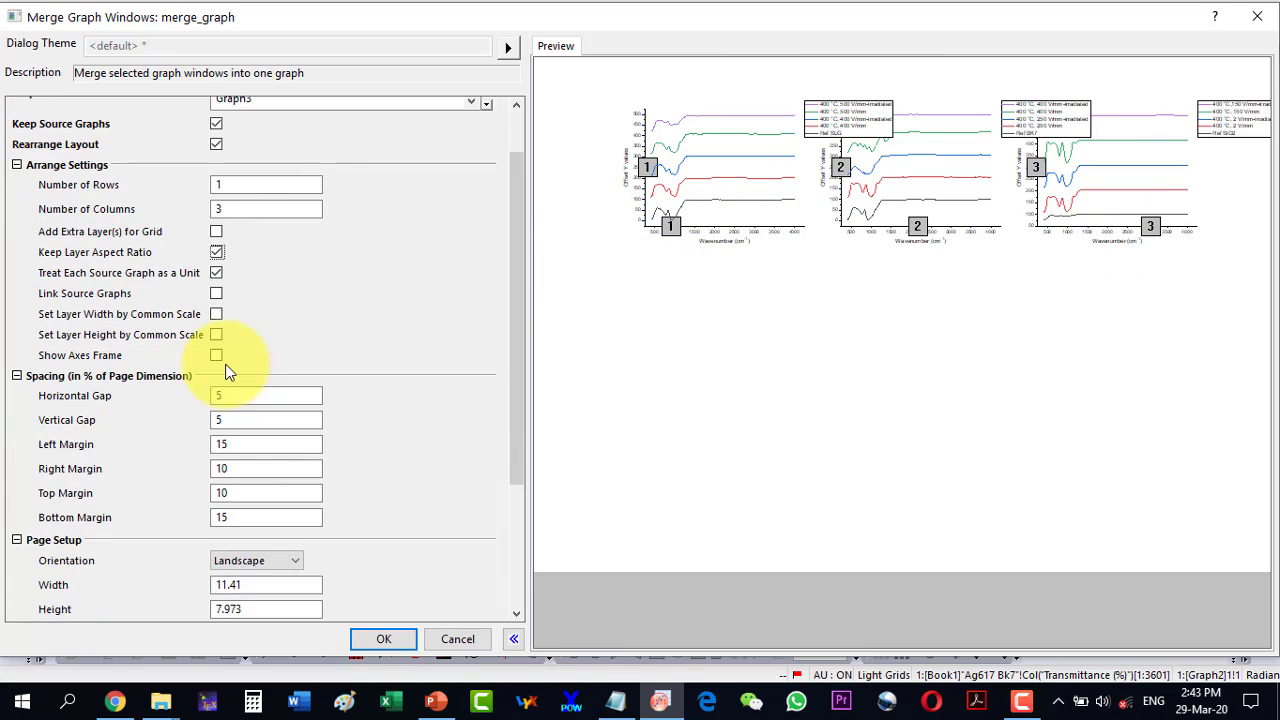
left_click(222, 395)
key("BackSpace")
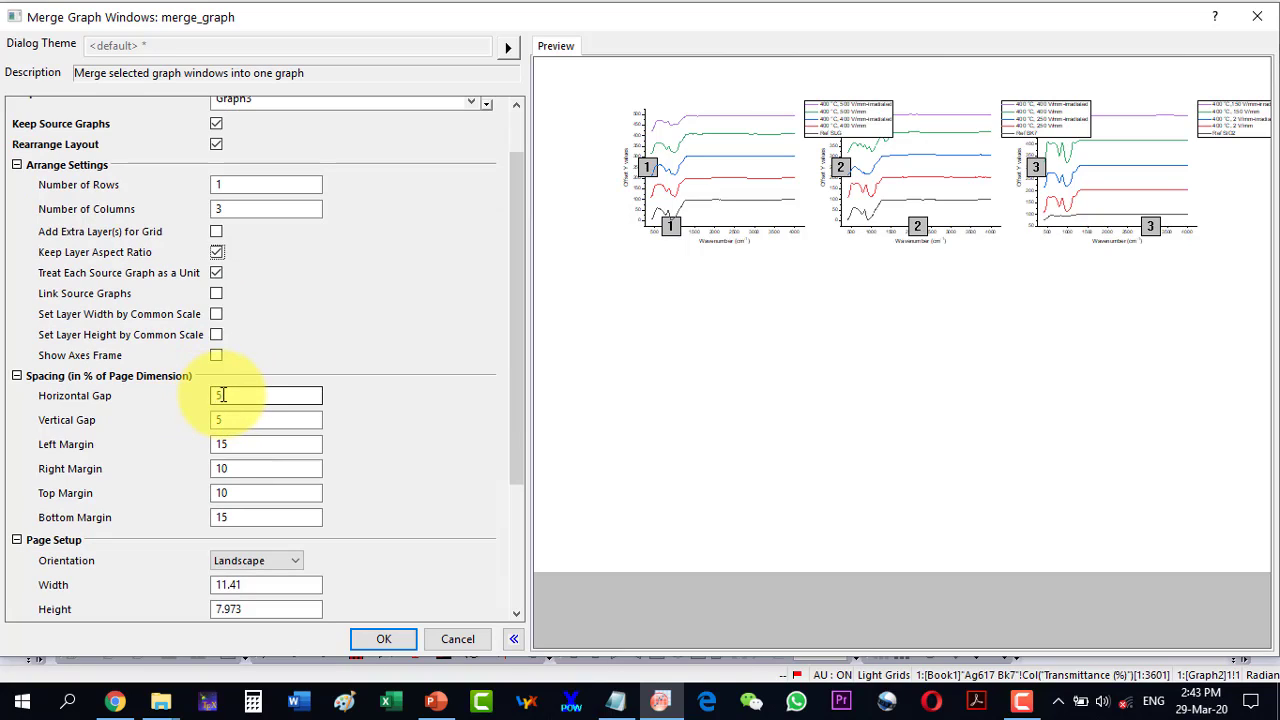
left_click(226, 420)
left_click(229, 442)
left_click(236, 468)
left_click(237, 491)
left_click(239, 516)
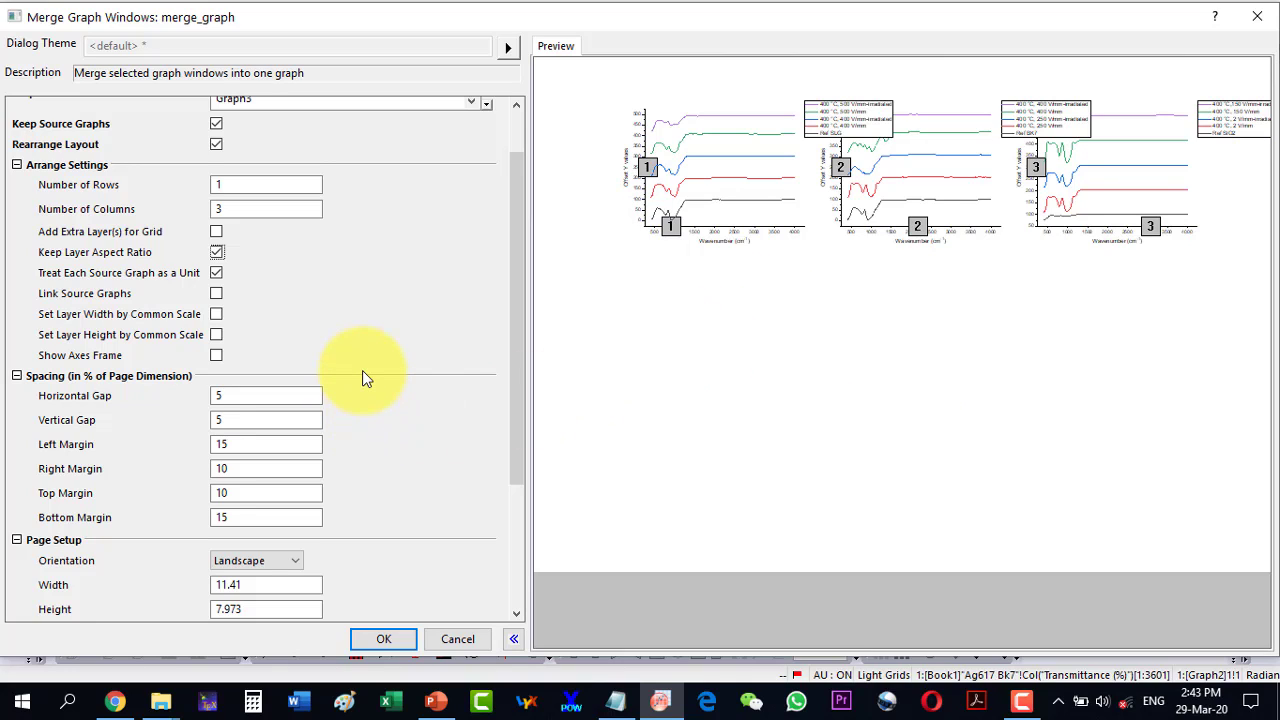
left_click_drag(516, 308, 516, 447)
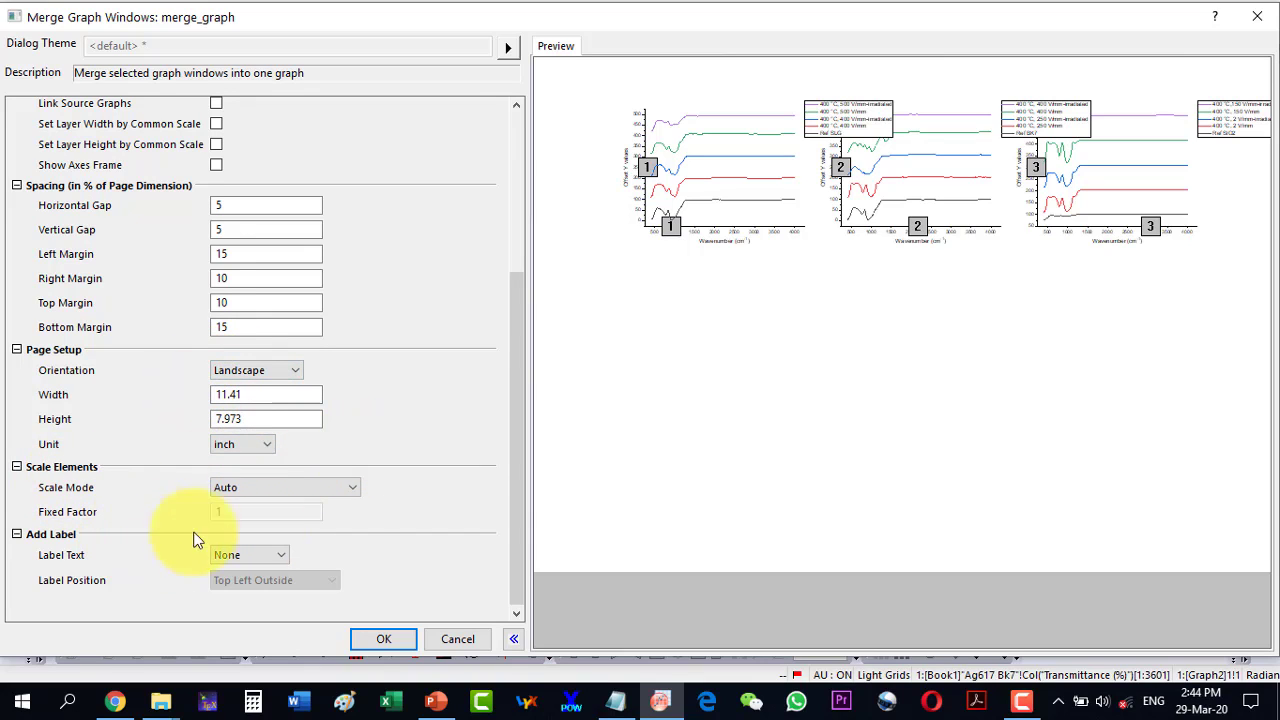
Create the merged graph with the chosen settings and maximize its window
left_click(381, 640)
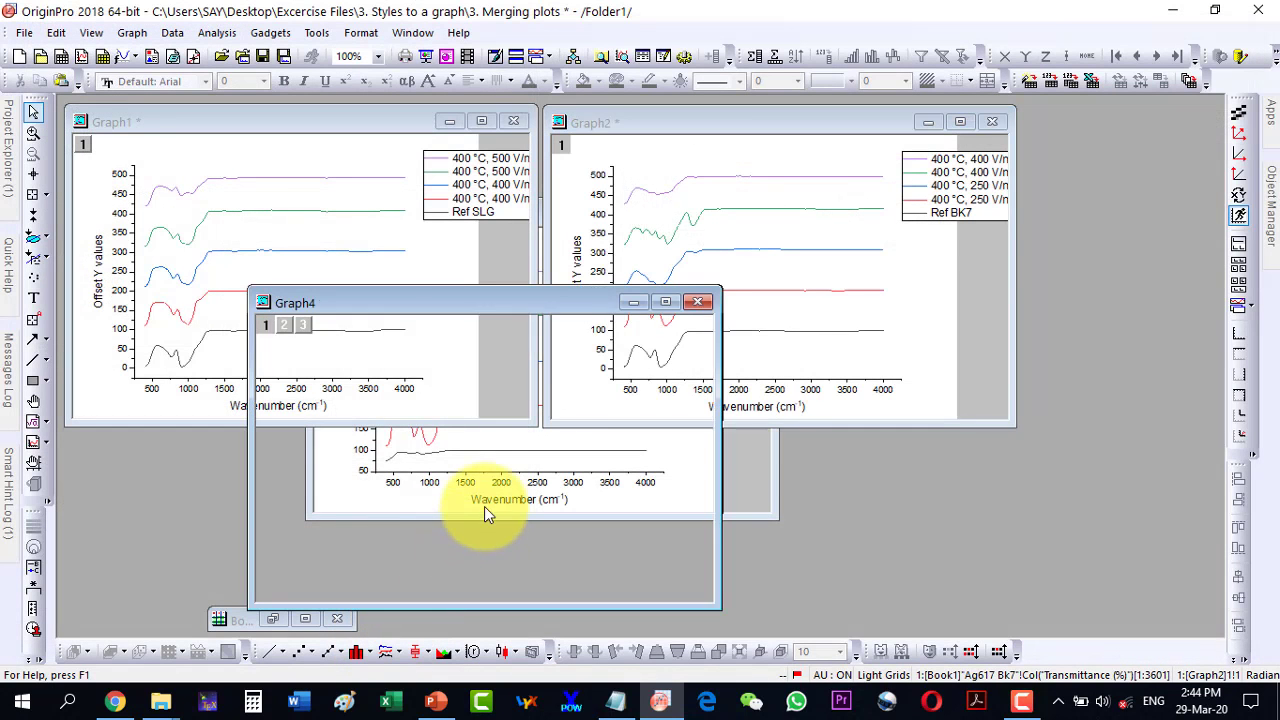
left_click(666, 302)
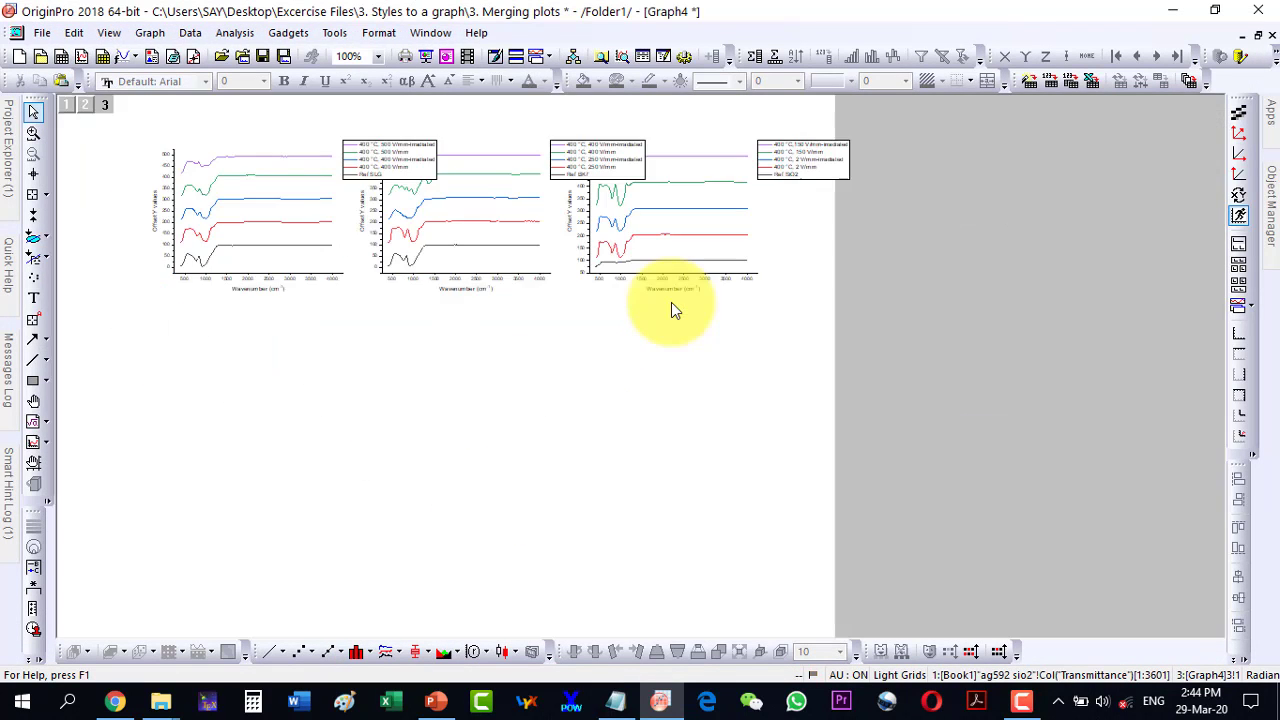
Move the SLG legend to sit above the first panel's curves, clear of the second panel
scroll(835, 407, "up", 5)
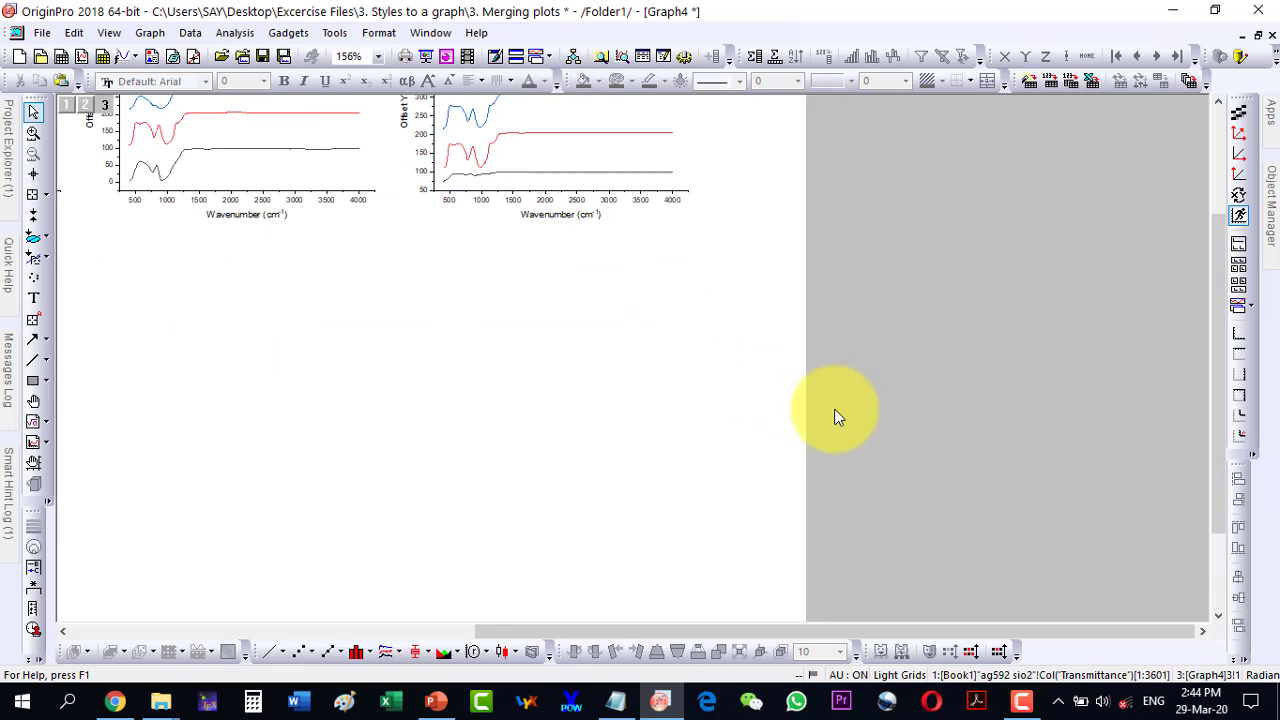
left_click_drag(797, 632, 369, 632)
left_click_drag(665, 636, 701, 634)
scroll(737, 451, "up", 3)
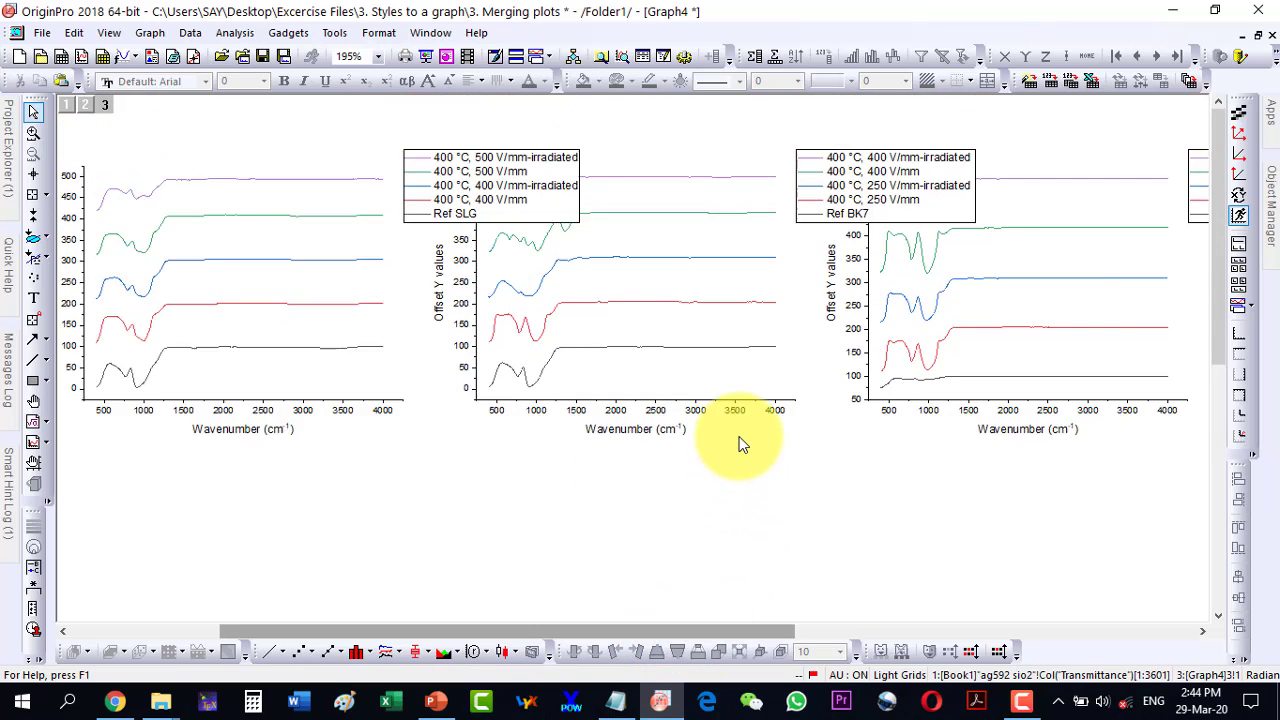
scroll(740, 445, "up", 1)
left_click_drag(660, 629, 560, 636)
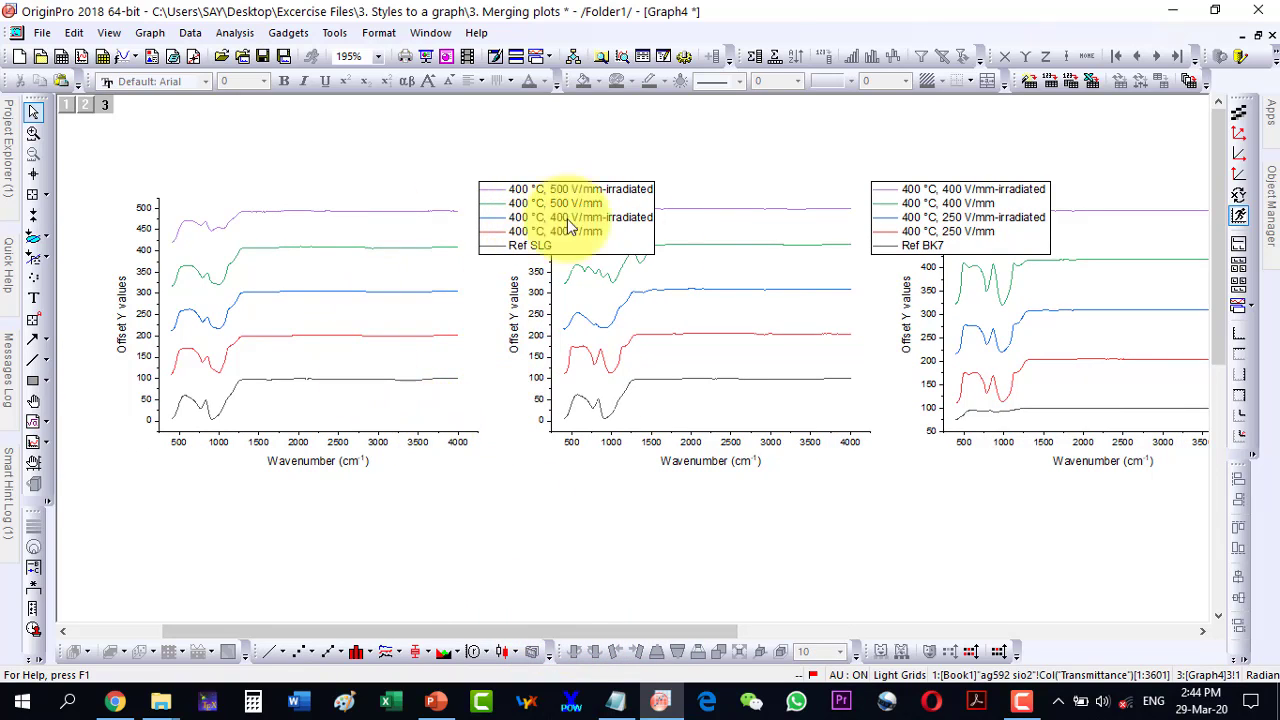
left_click_drag(678, 632, 708, 632)
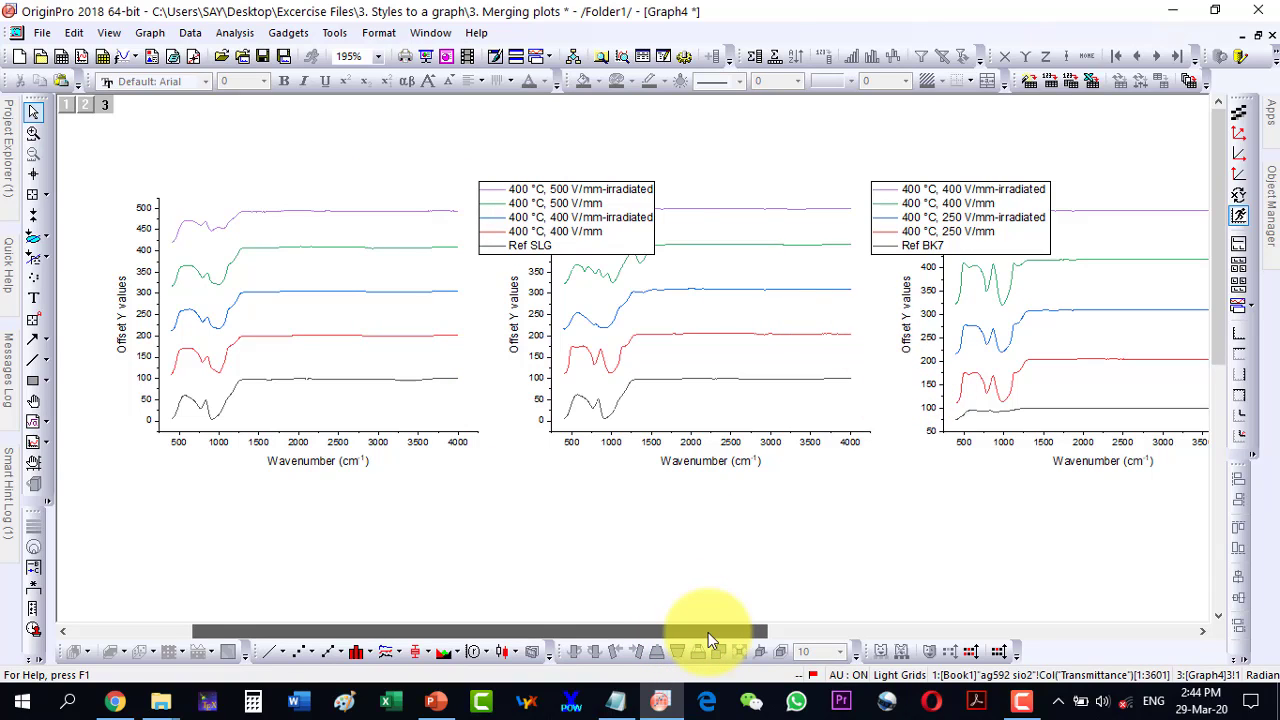
left_click_drag(708, 632, 700, 625)
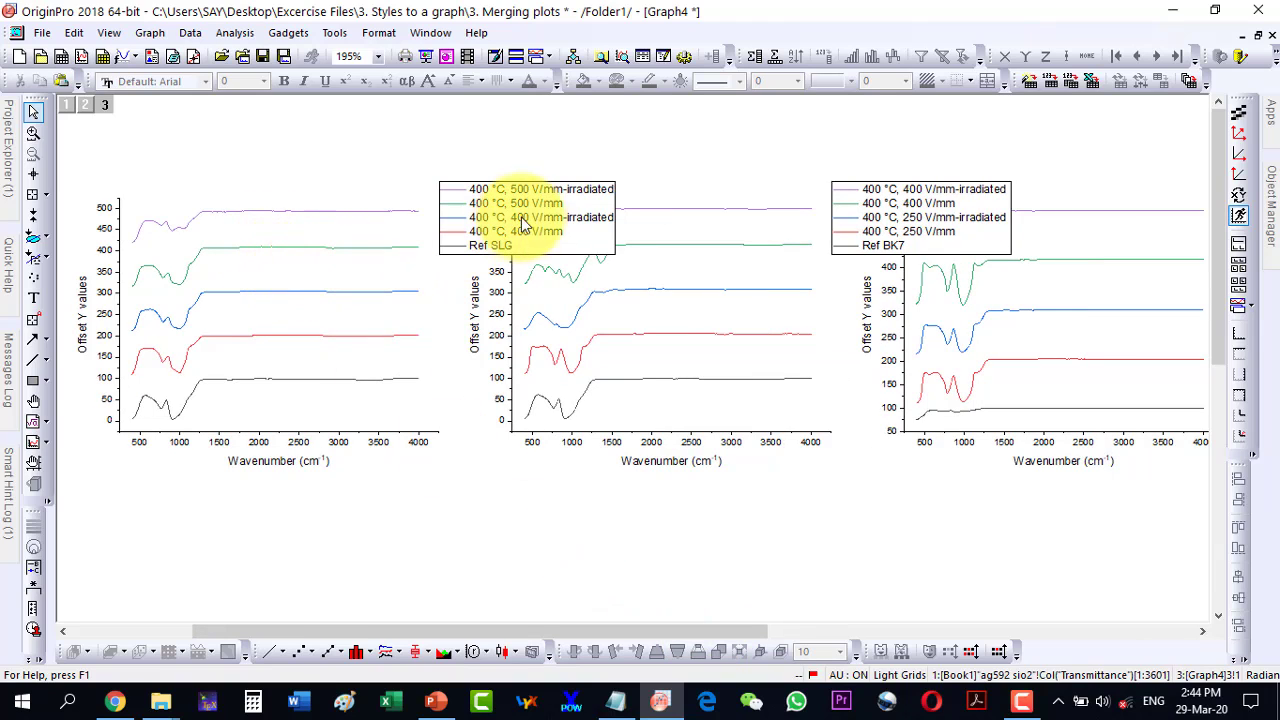
left_click_drag(590, 247, 325, 178)
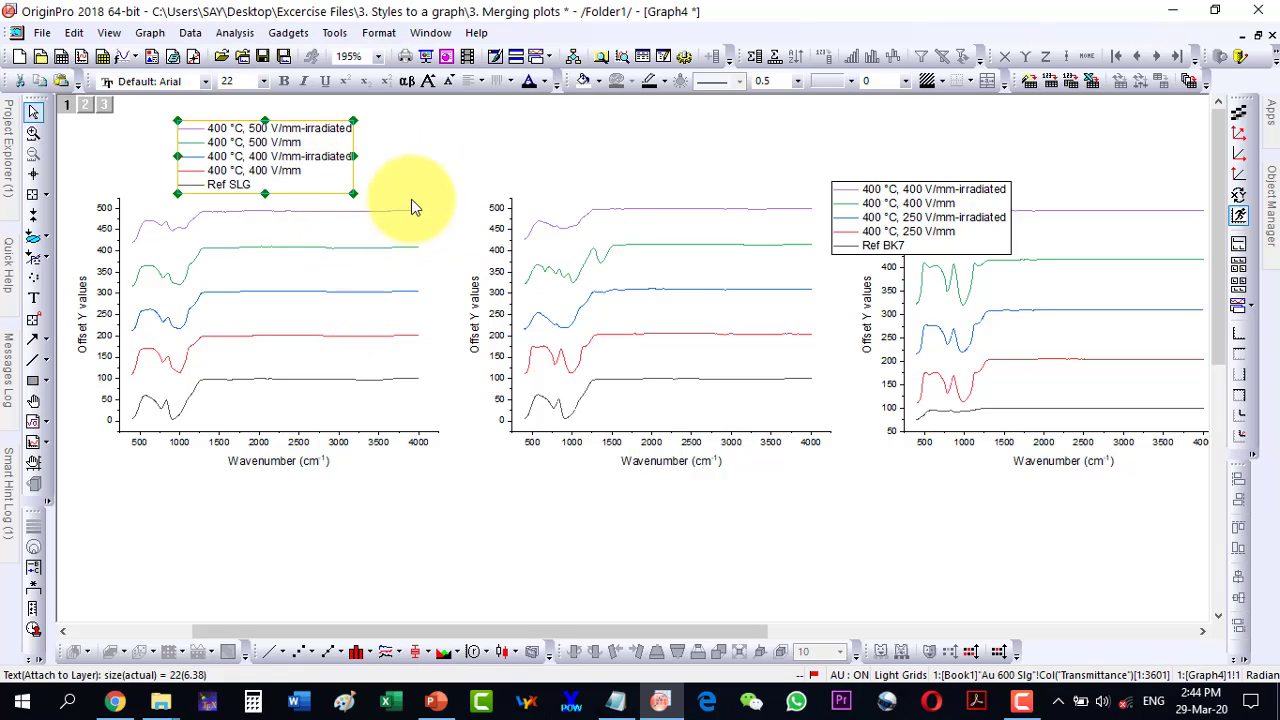
left_click(334, 309)
left_click(315, 315)
right_click(315, 315)
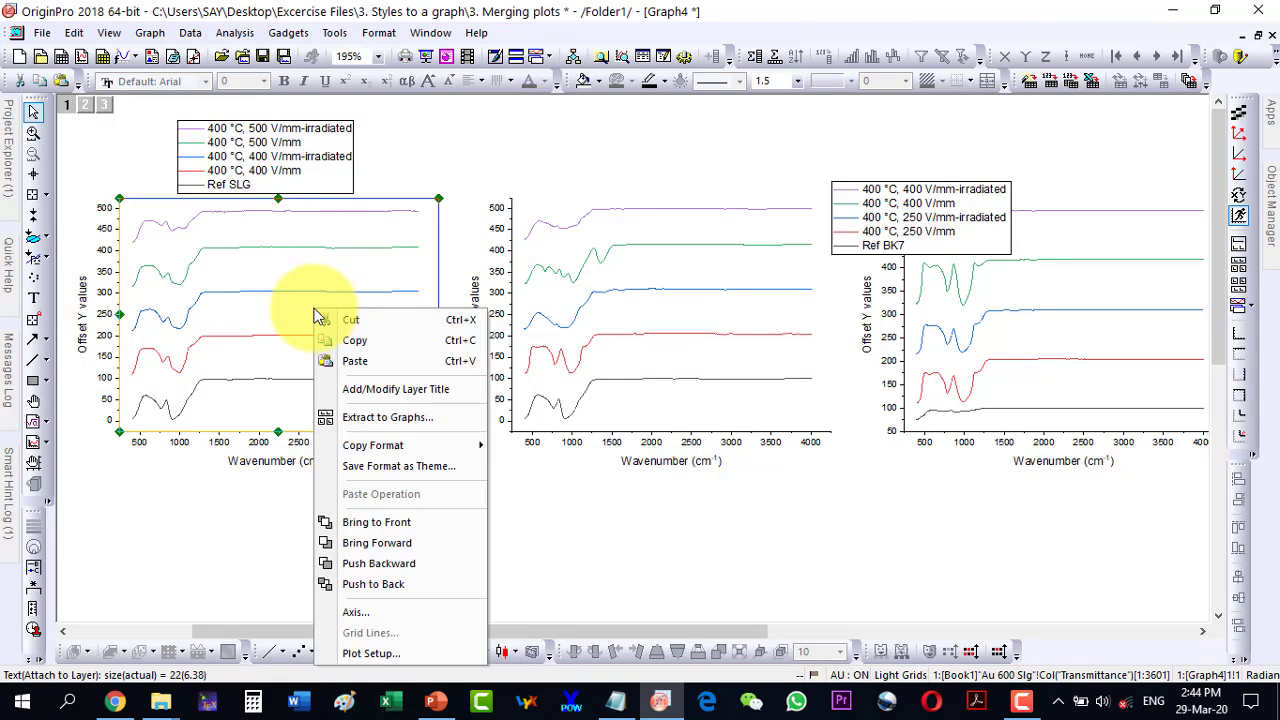
left_click(259, 270)
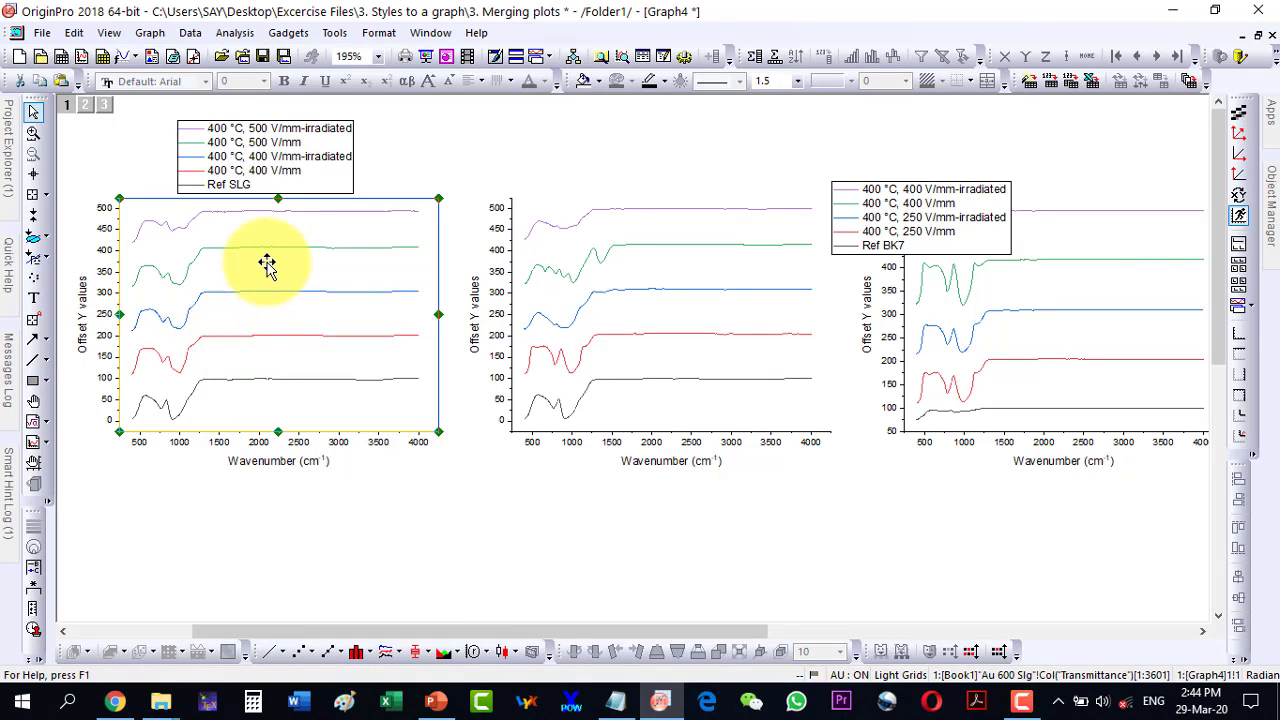
double_click(288, 274)
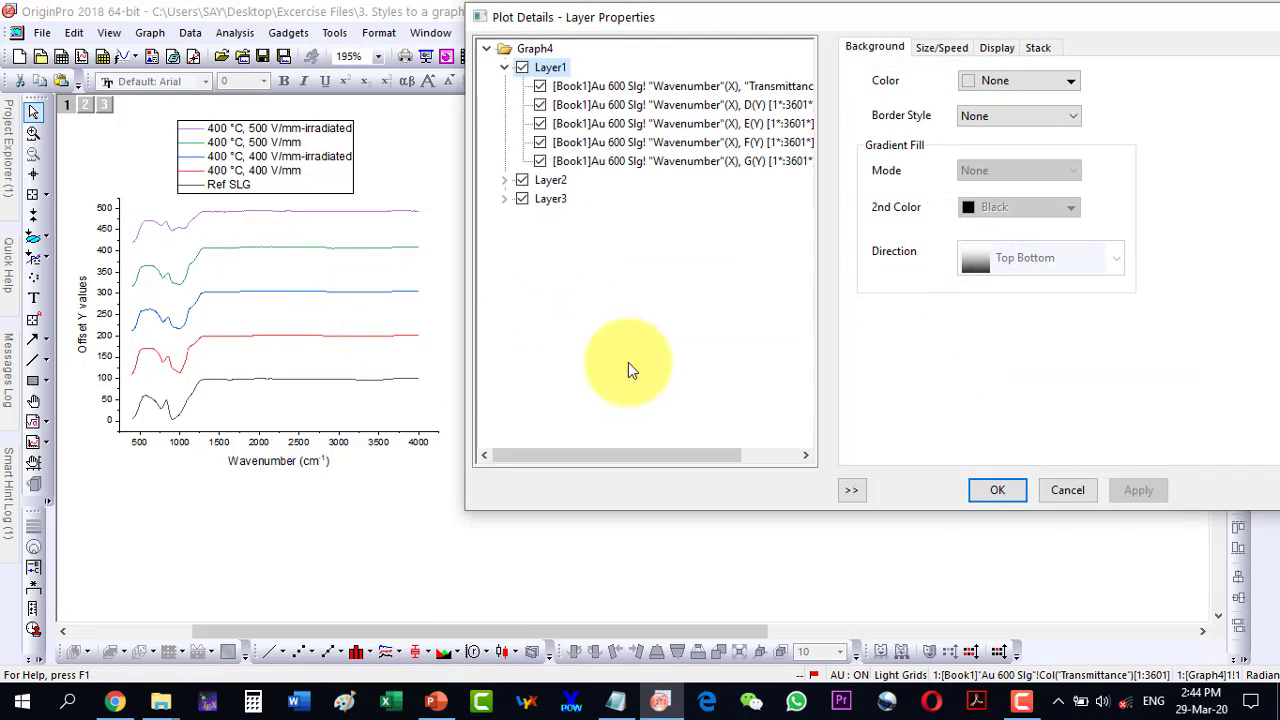
left_click(1067, 492)
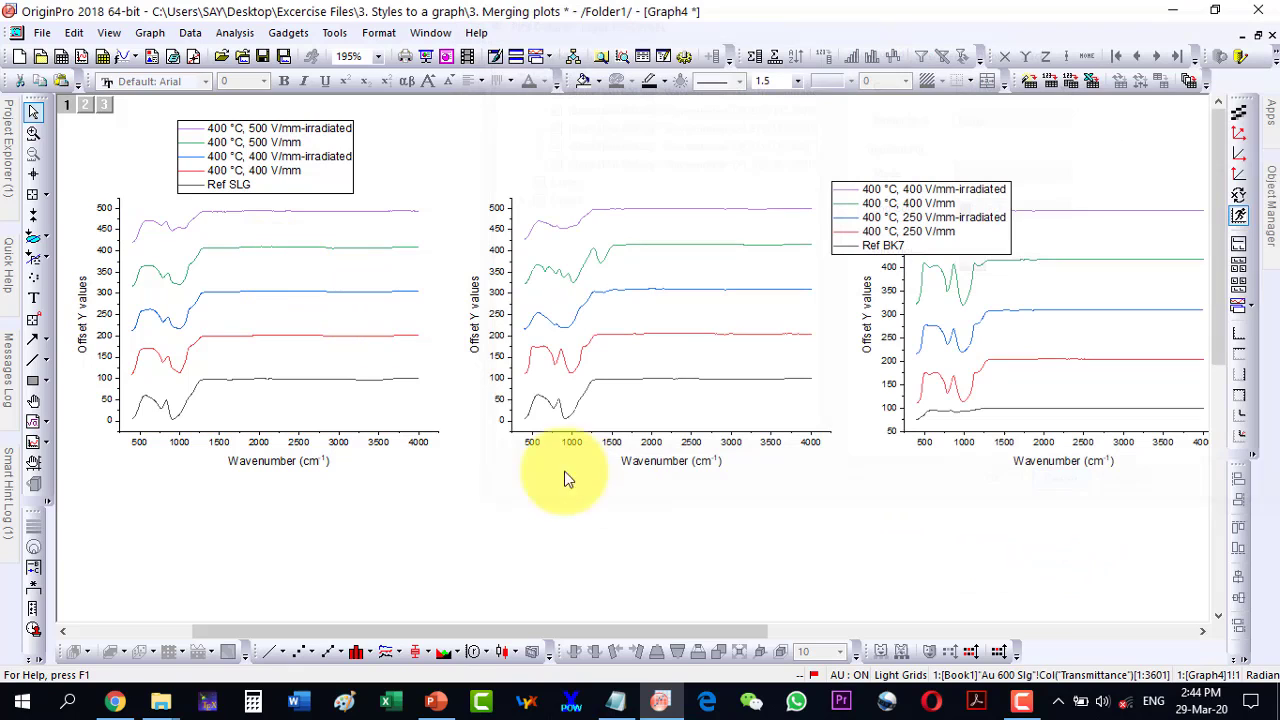
Add the opposite axis lines in both the vertical and horizontal directions to frame the first (SLG) panel
left_click(342, 442)
left_click(528, 251)
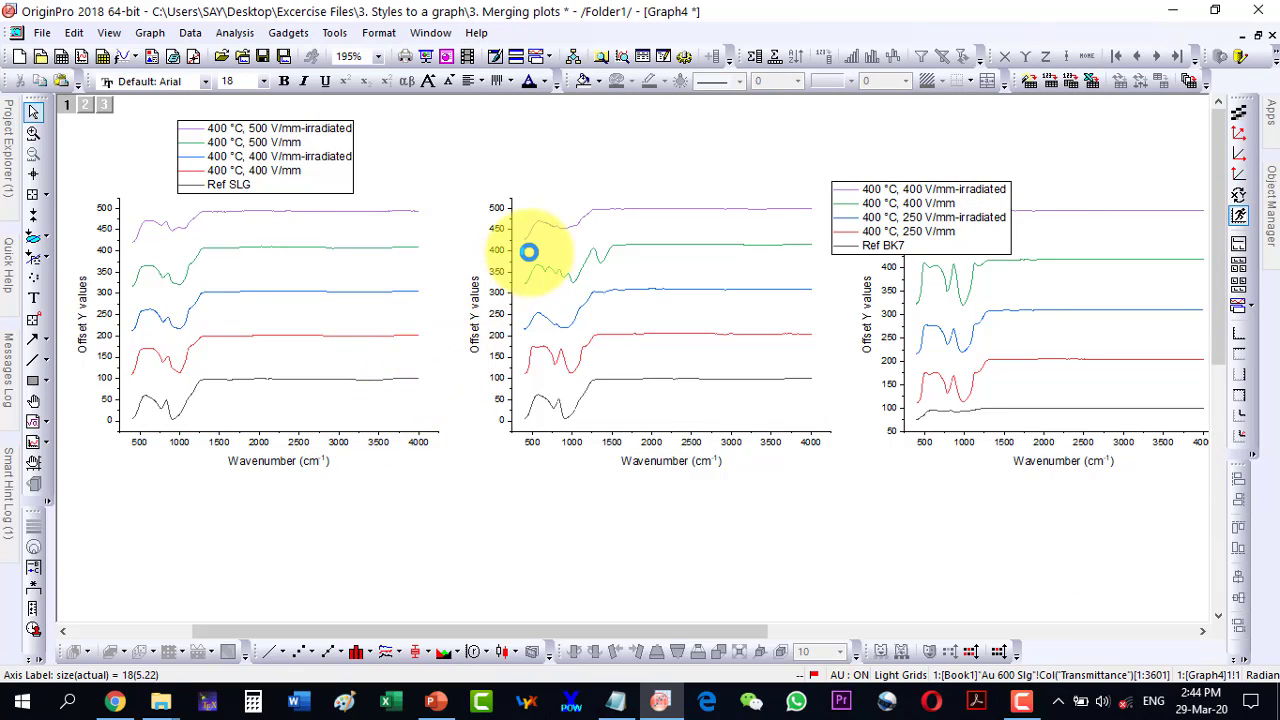
double_click(555, 188)
left_click(620, 42)
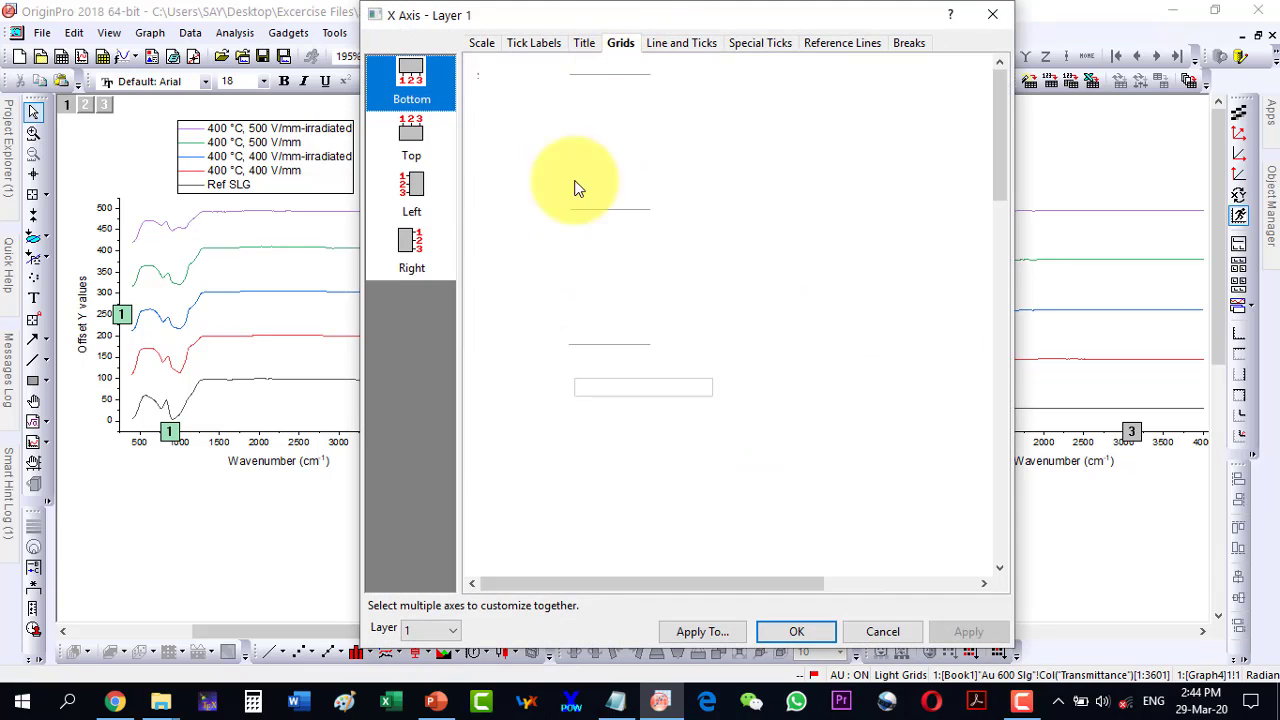
left_click(580, 364)
left_click(411, 140)
left_click(581, 364)
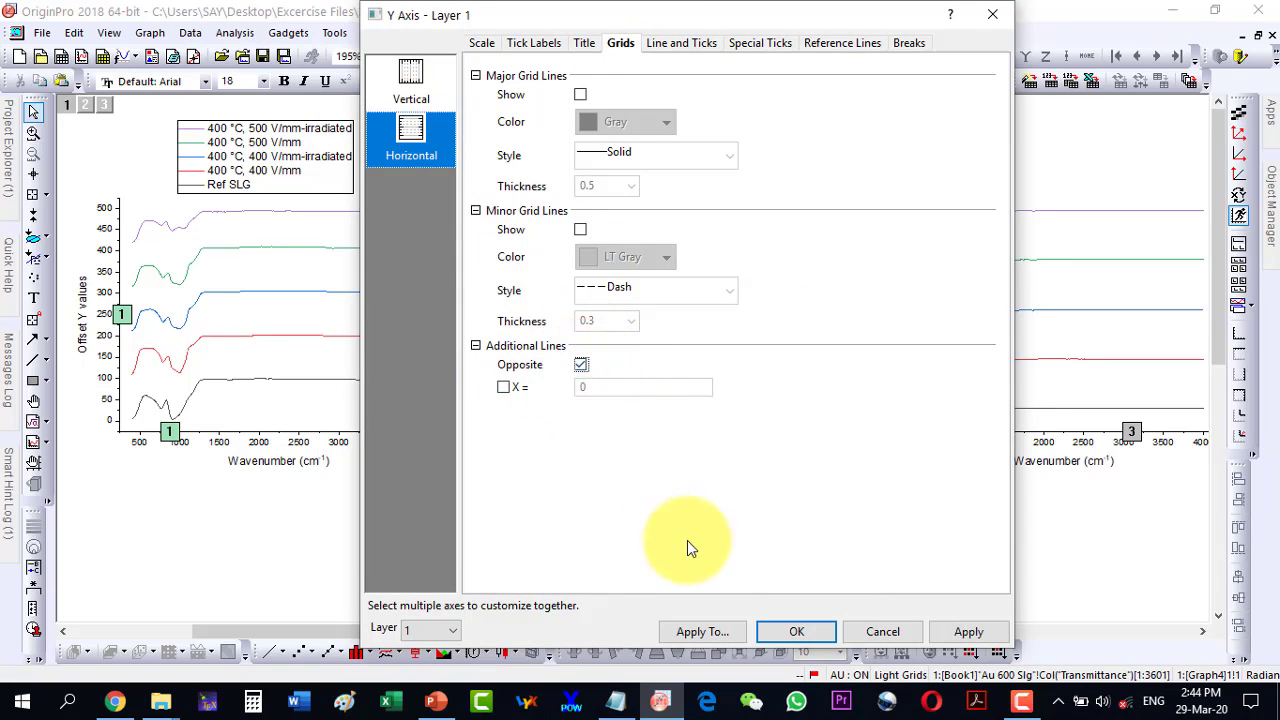
left_click(968, 631)
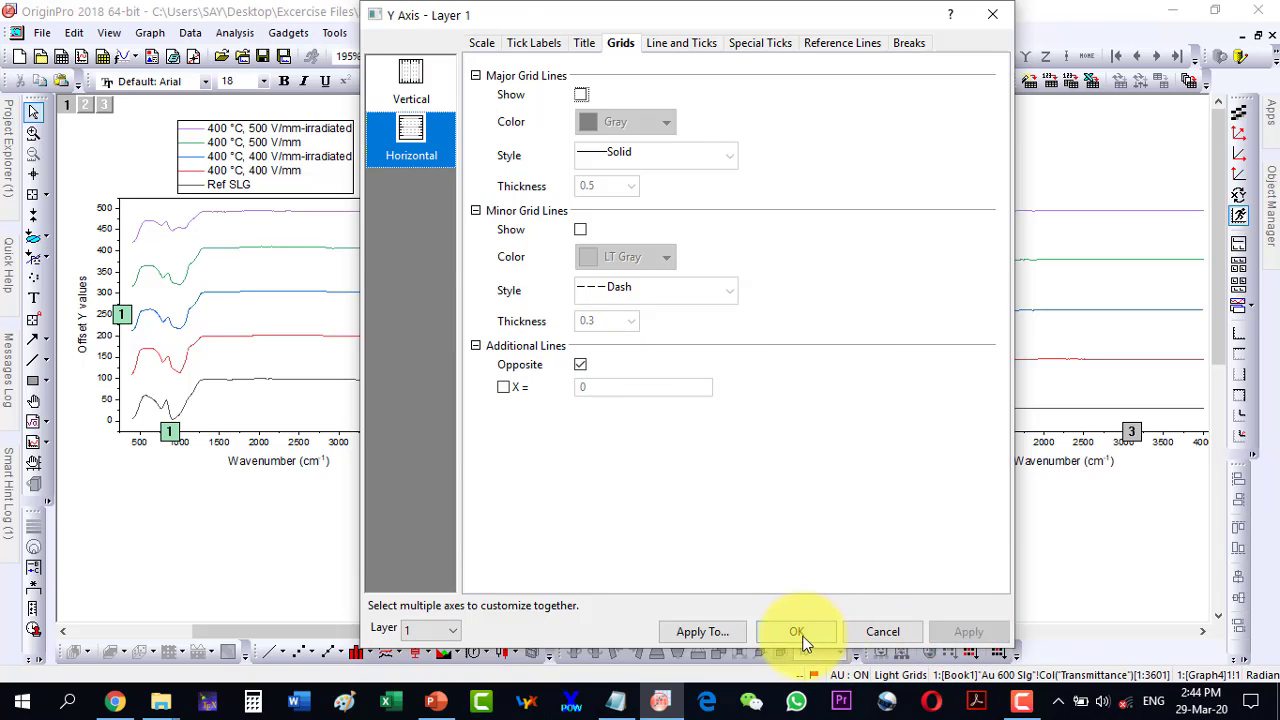
left_click(806, 636)
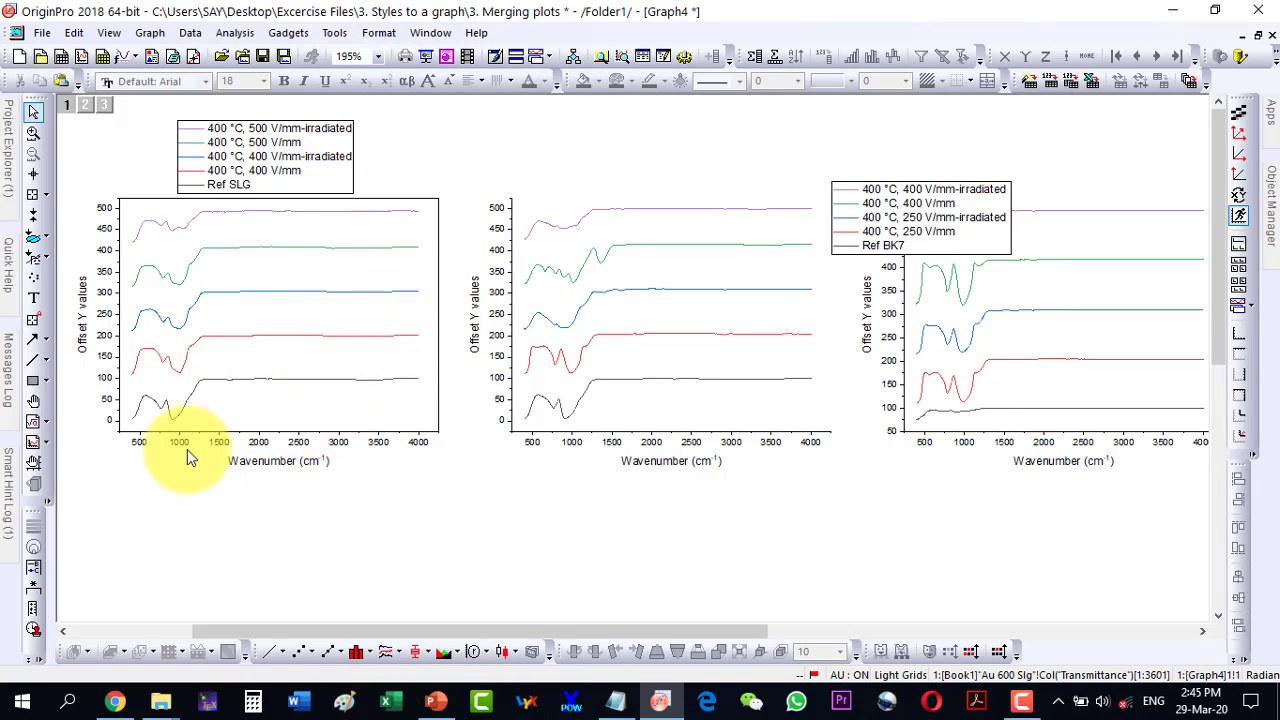
Set the first panel's X axis scale to run from 400 to 4000
left_click(140, 449)
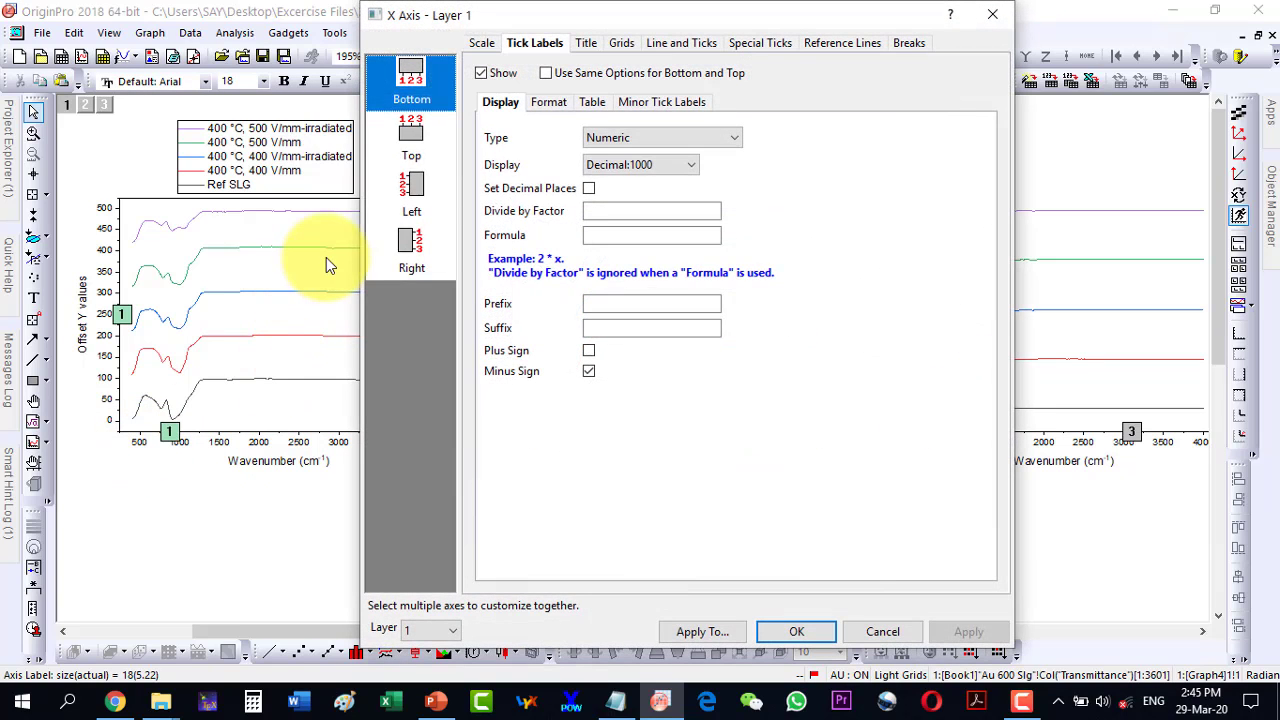
left_click(481, 43)
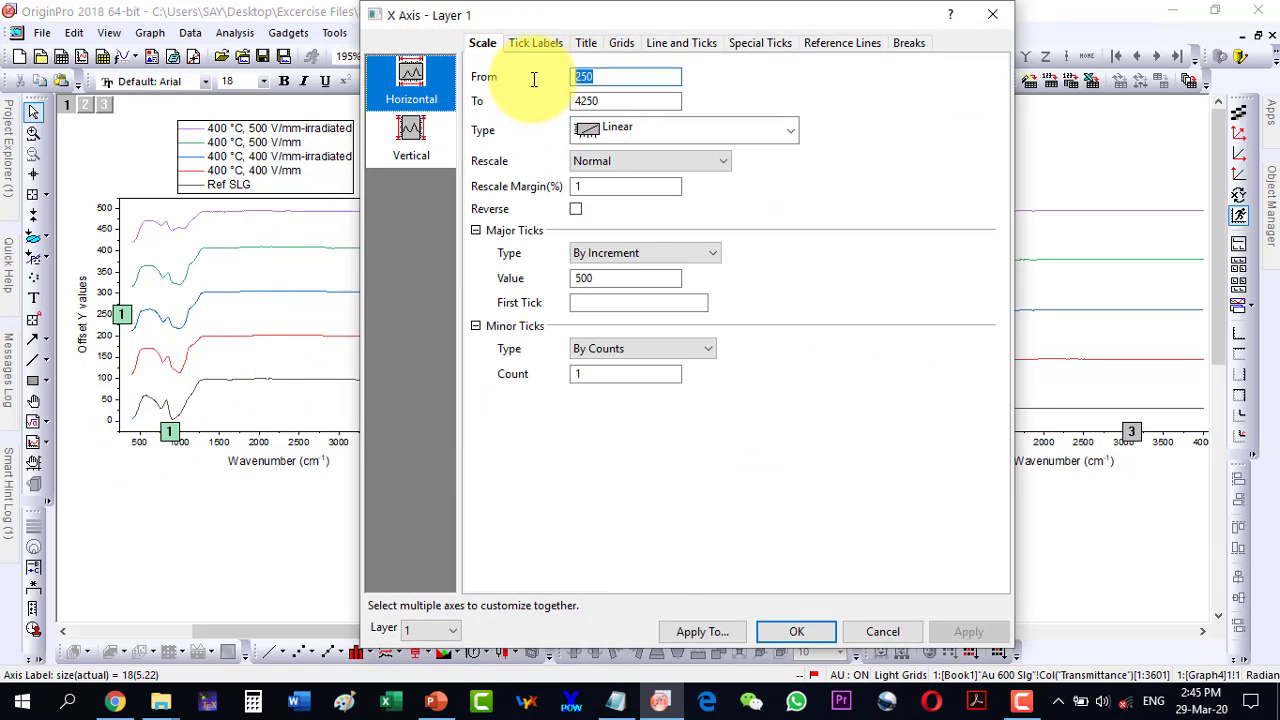
type("400")
key("Tab")
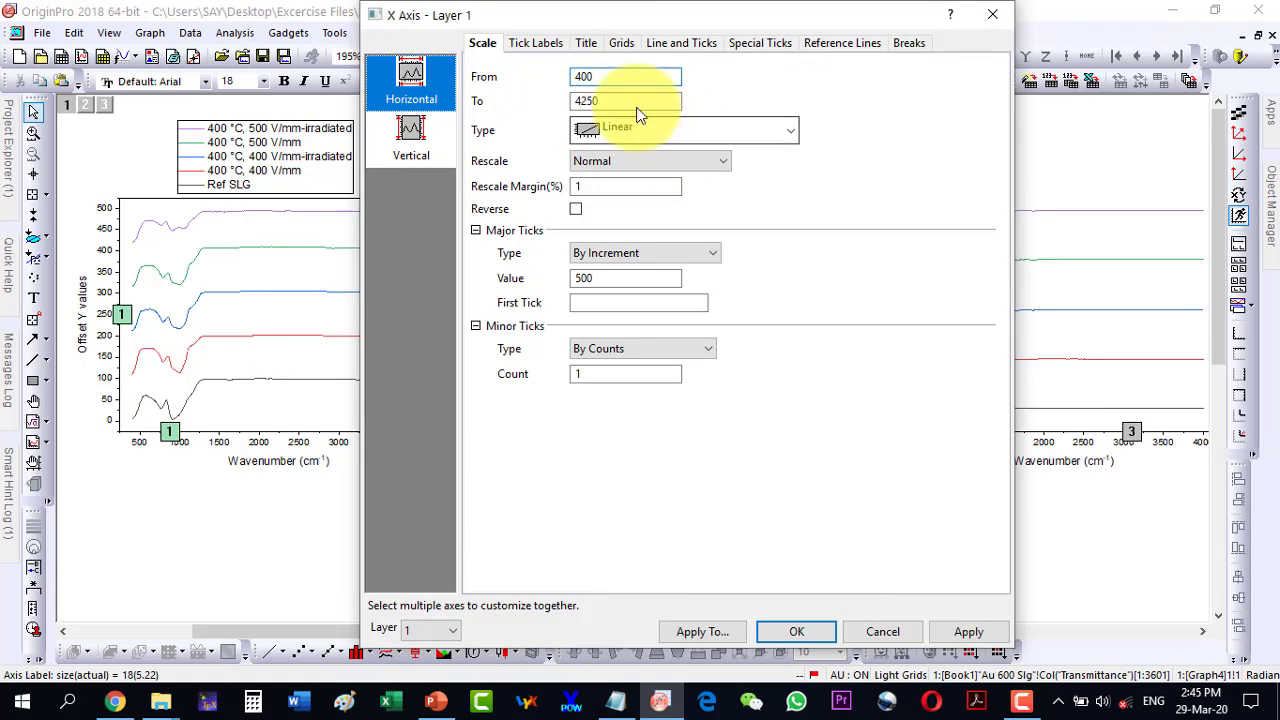
type("4000")
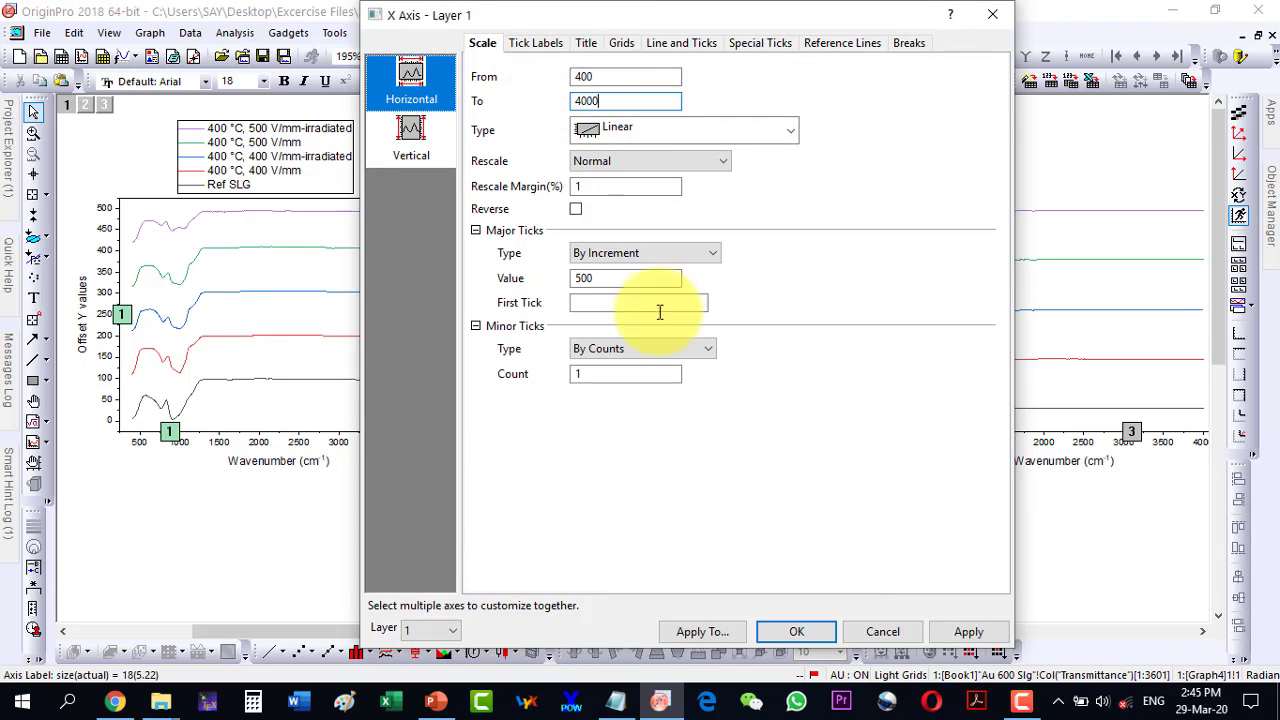
left_click(816, 633)
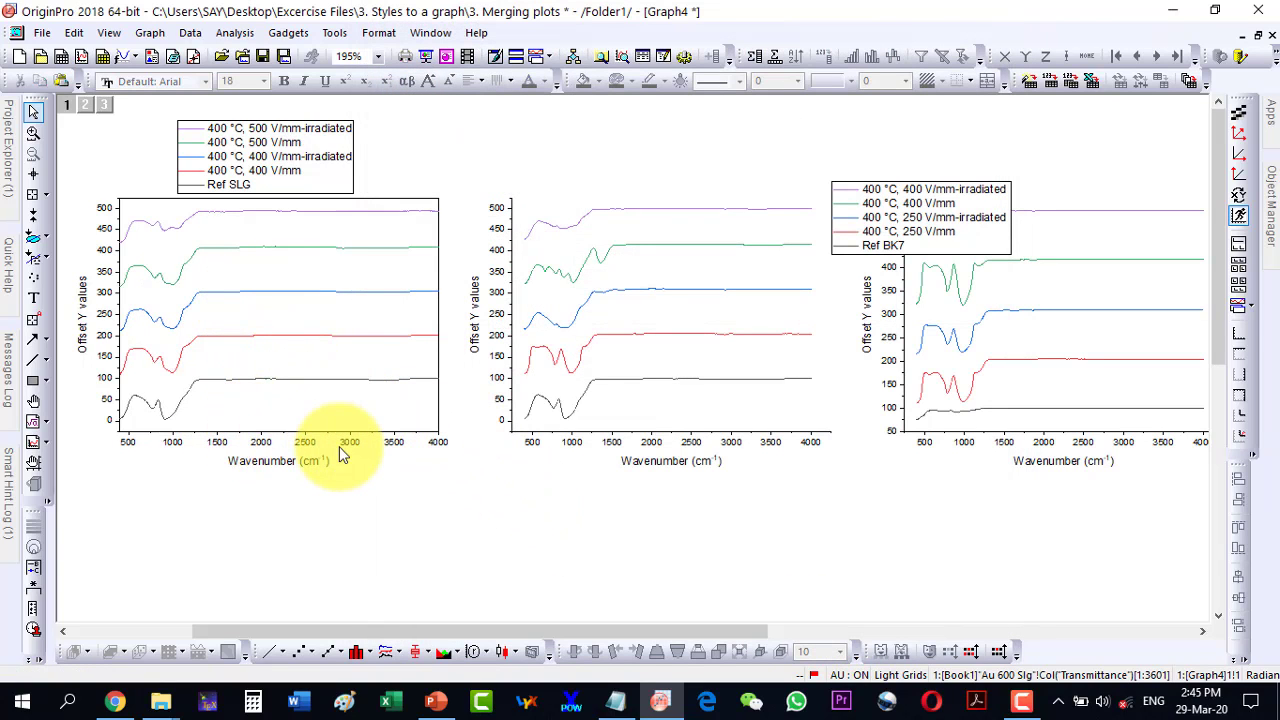
Set the line width of all curves in the first panel to 3
left_click(279, 211)
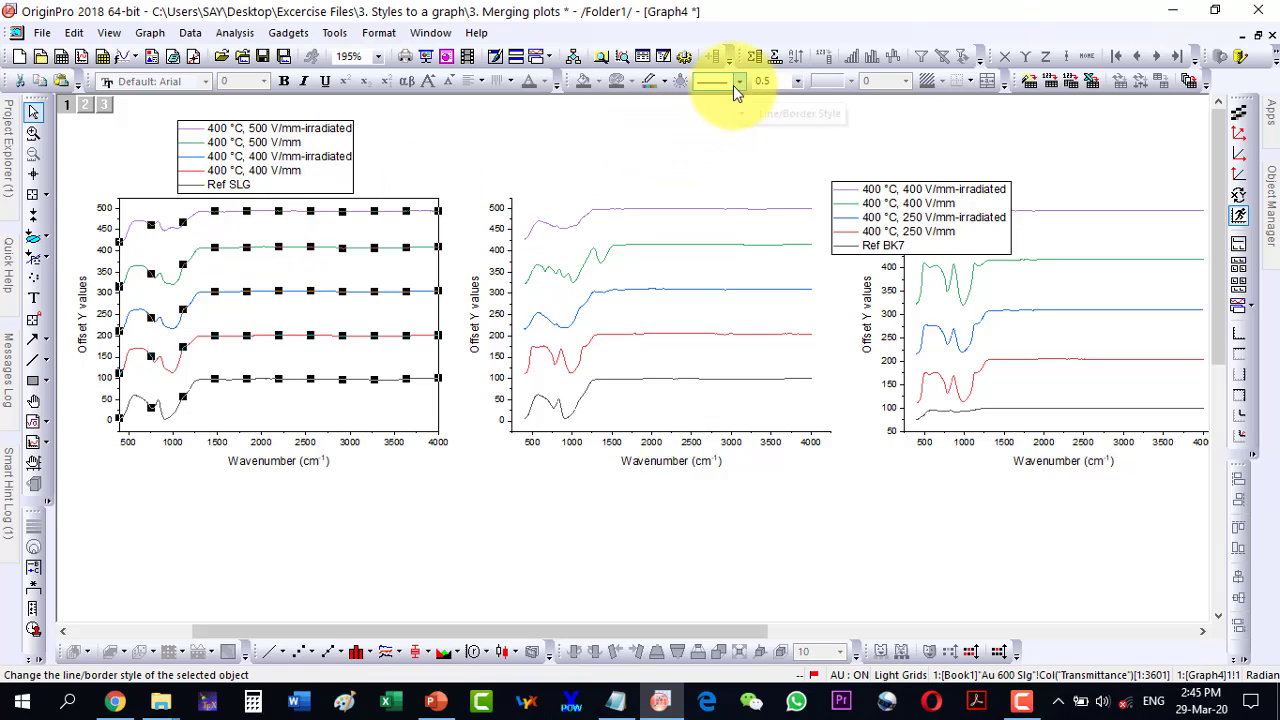
left_click(797, 82)
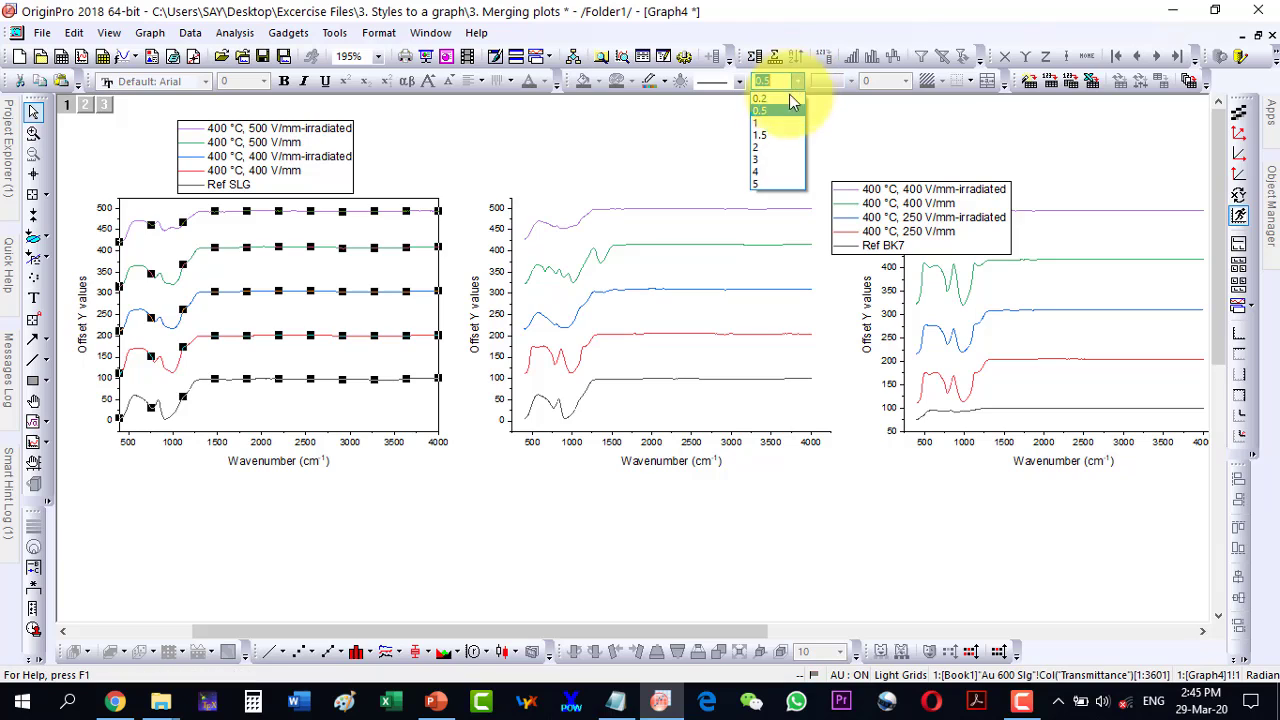
left_click(765, 159)
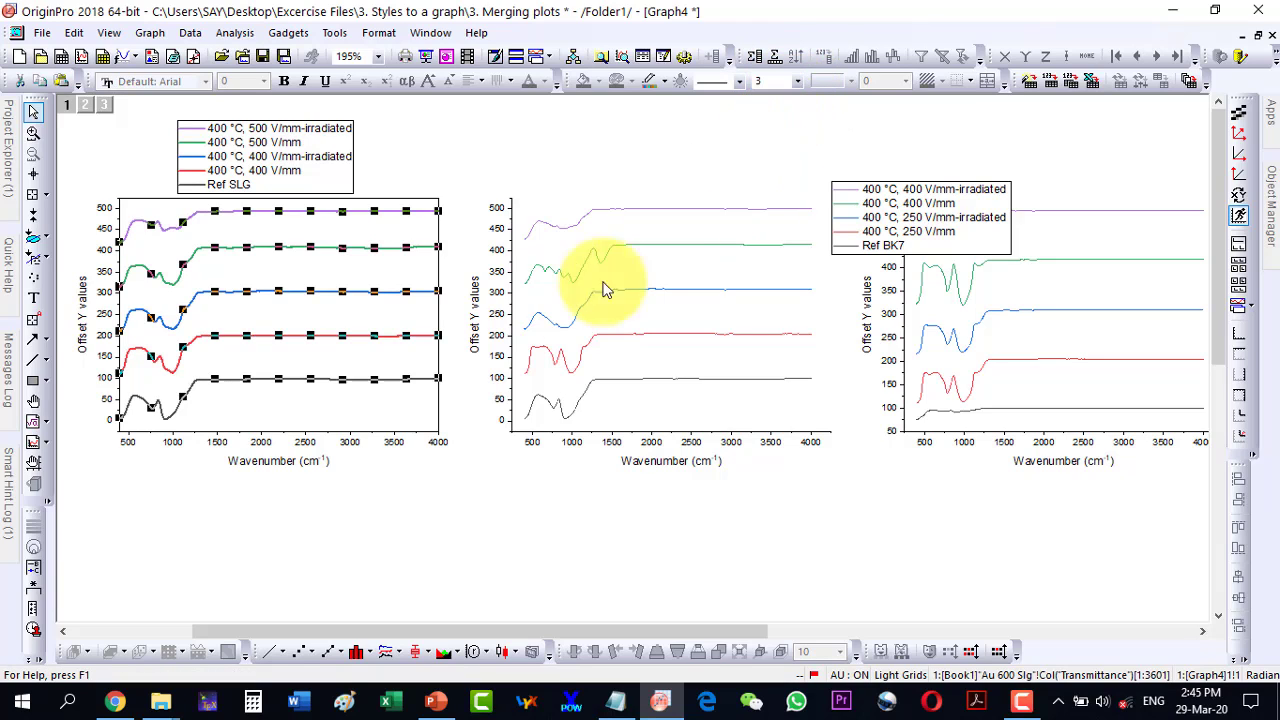
left_click(360, 408)
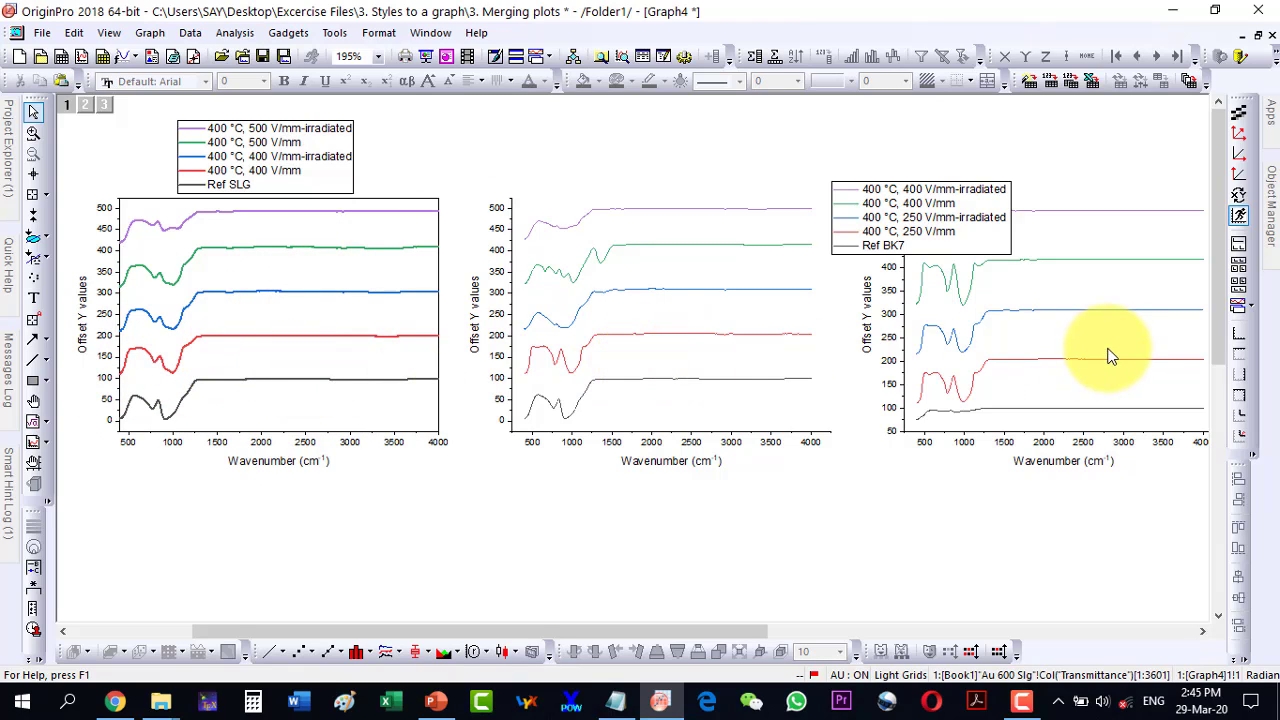
Copy the Scales format of the first panel and paste it onto the second and third panels
left_click(270, 318)
right_click(270, 318)
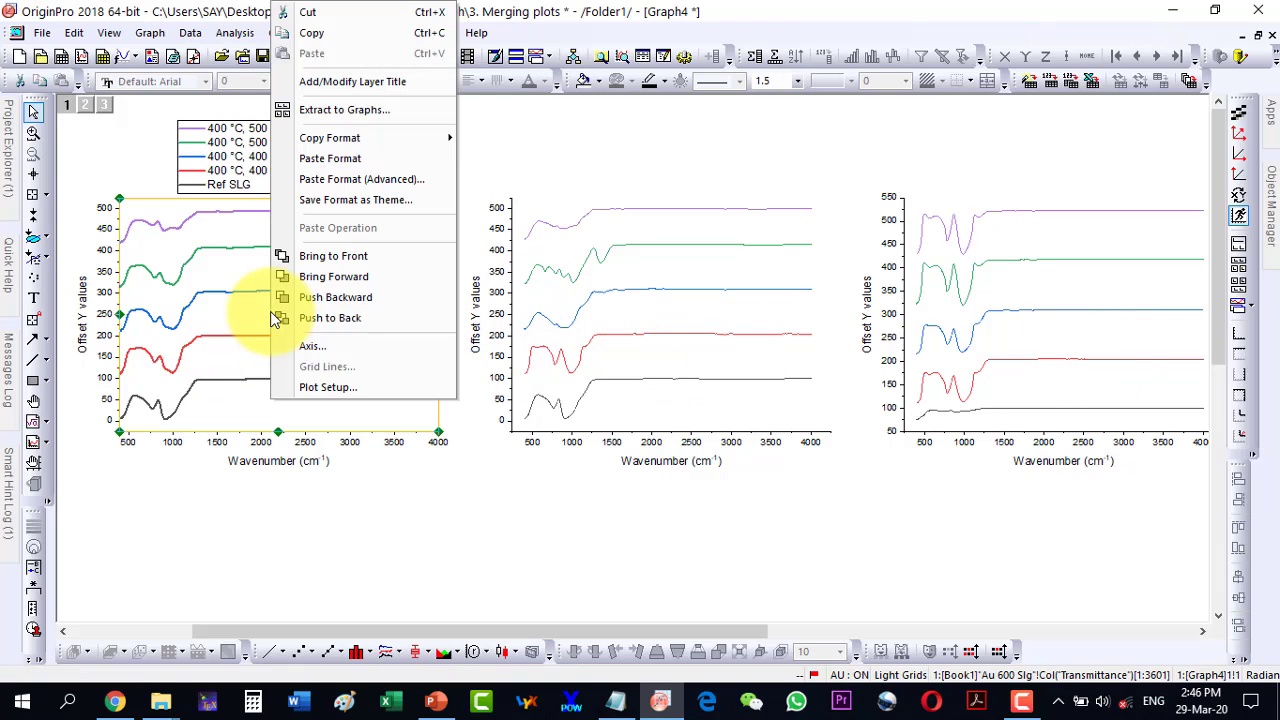
mouse_move(307, 135)
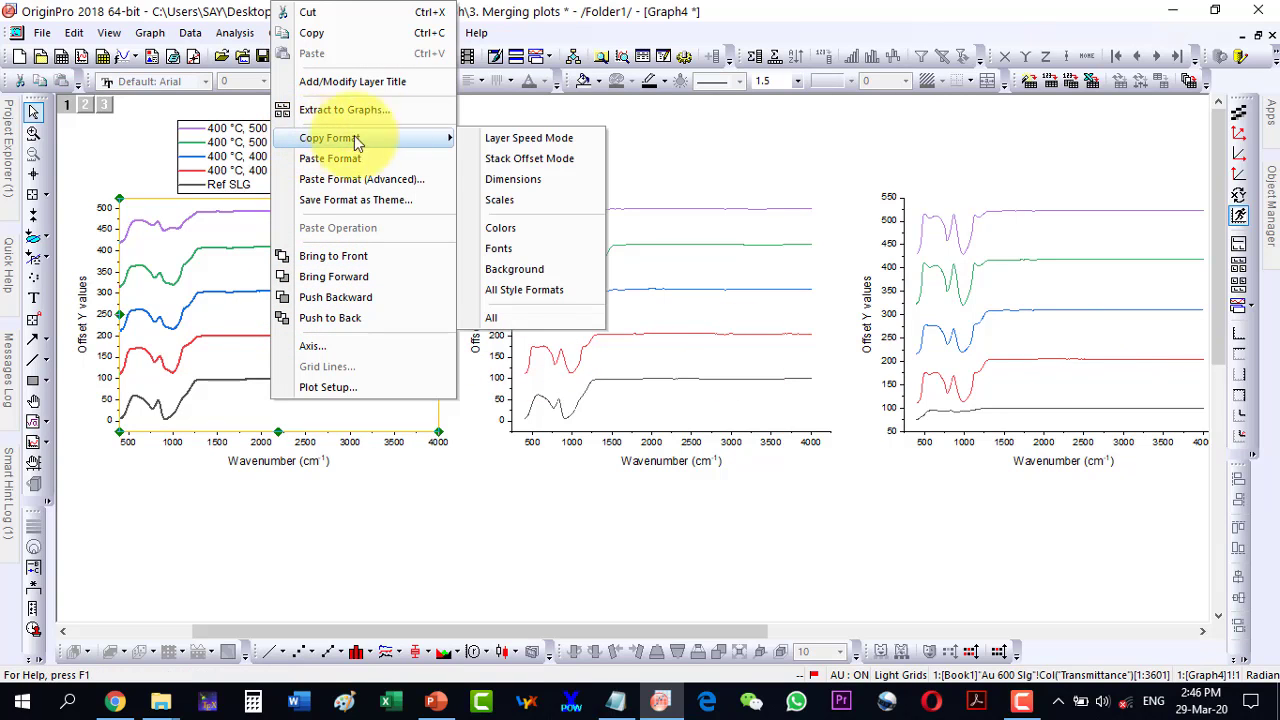
left_click(504, 200)
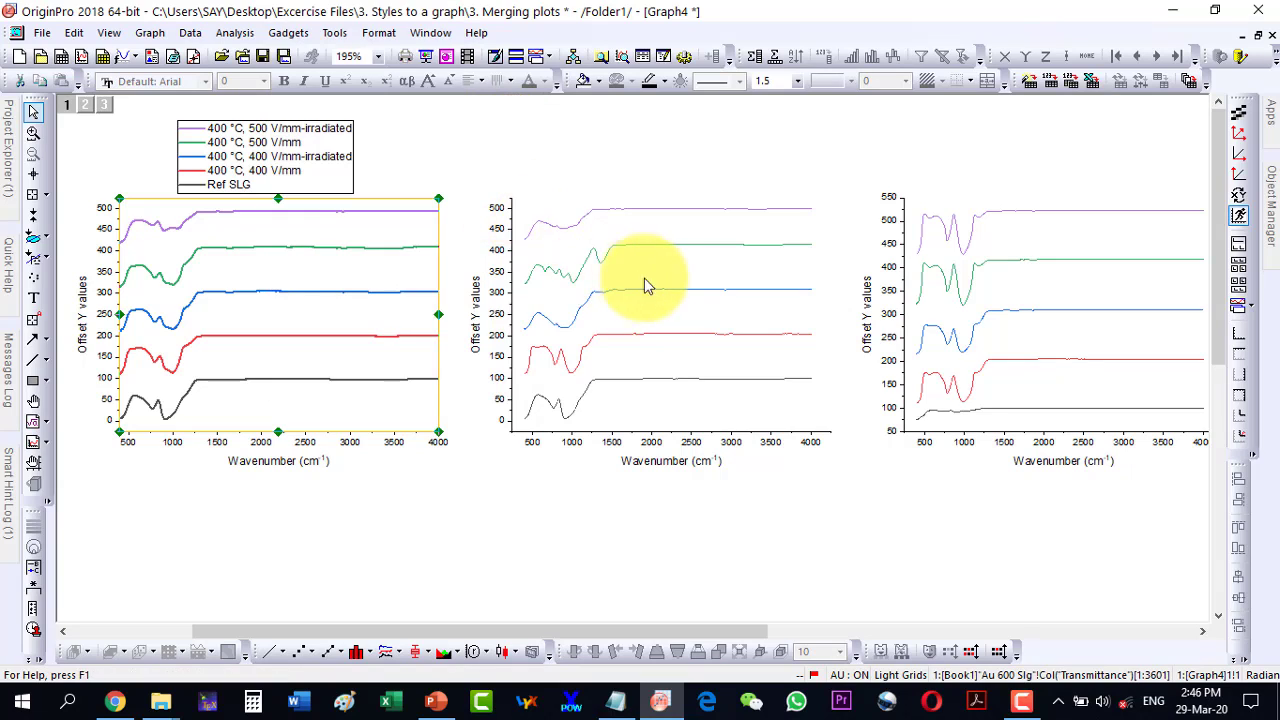
left_click(655, 283)
right_click(655, 272)
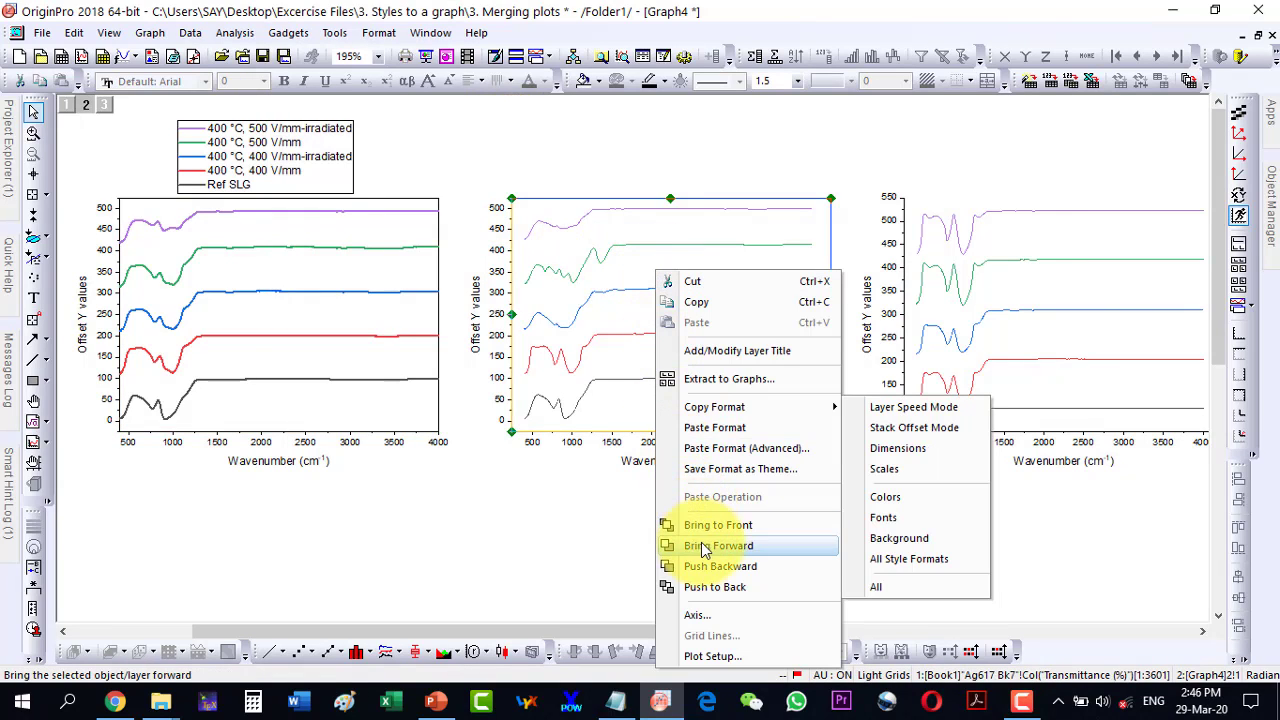
left_click(708, 429)
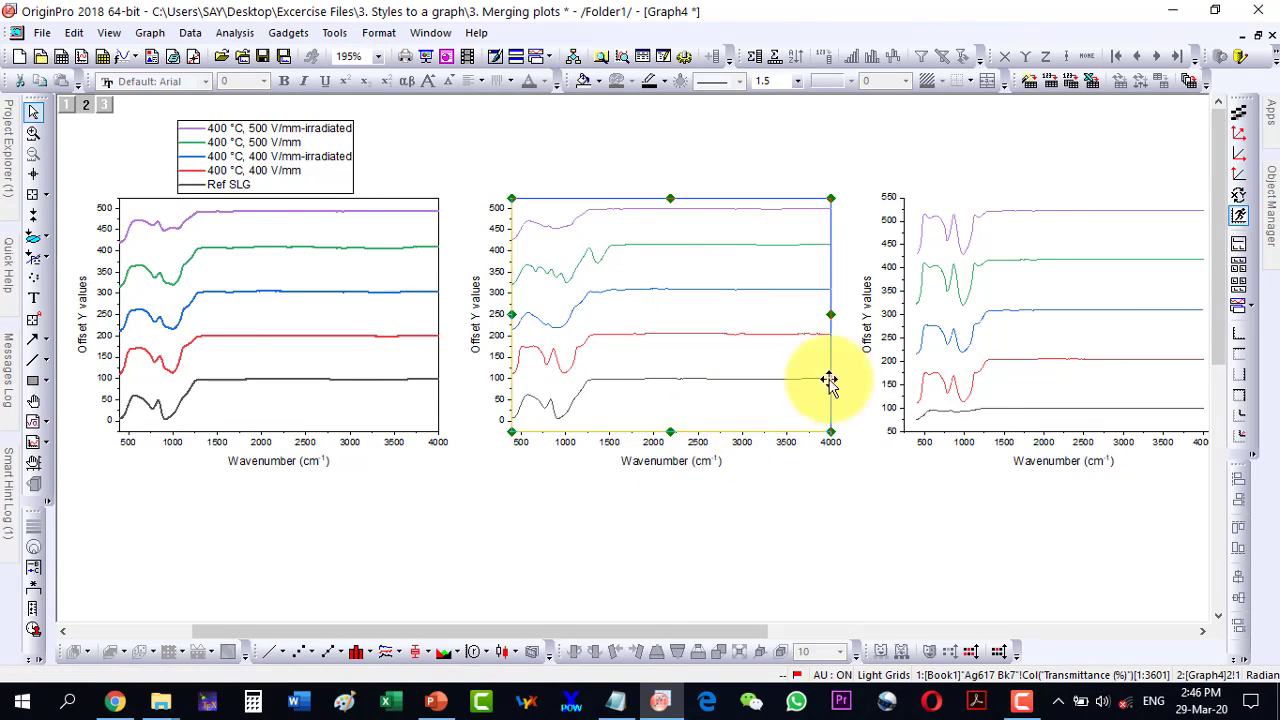
left_click(1004, 287)
right_click(1005, 287)
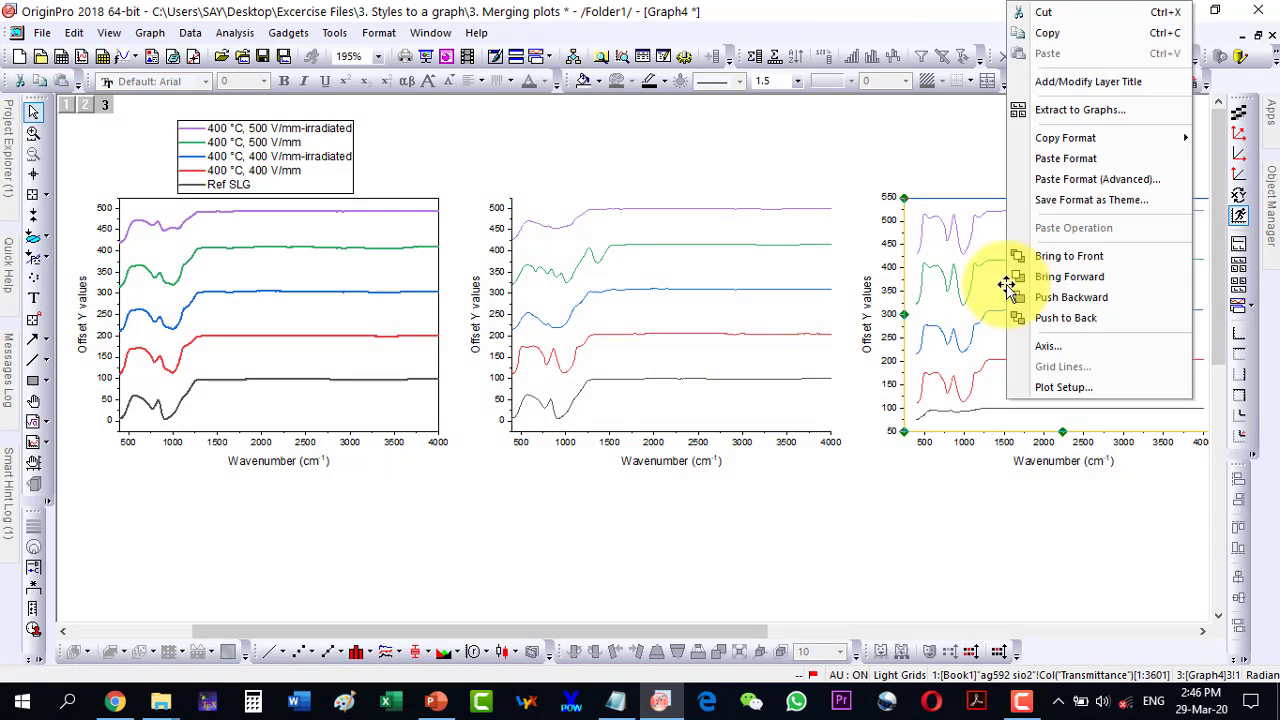
left_click(1064, 159)
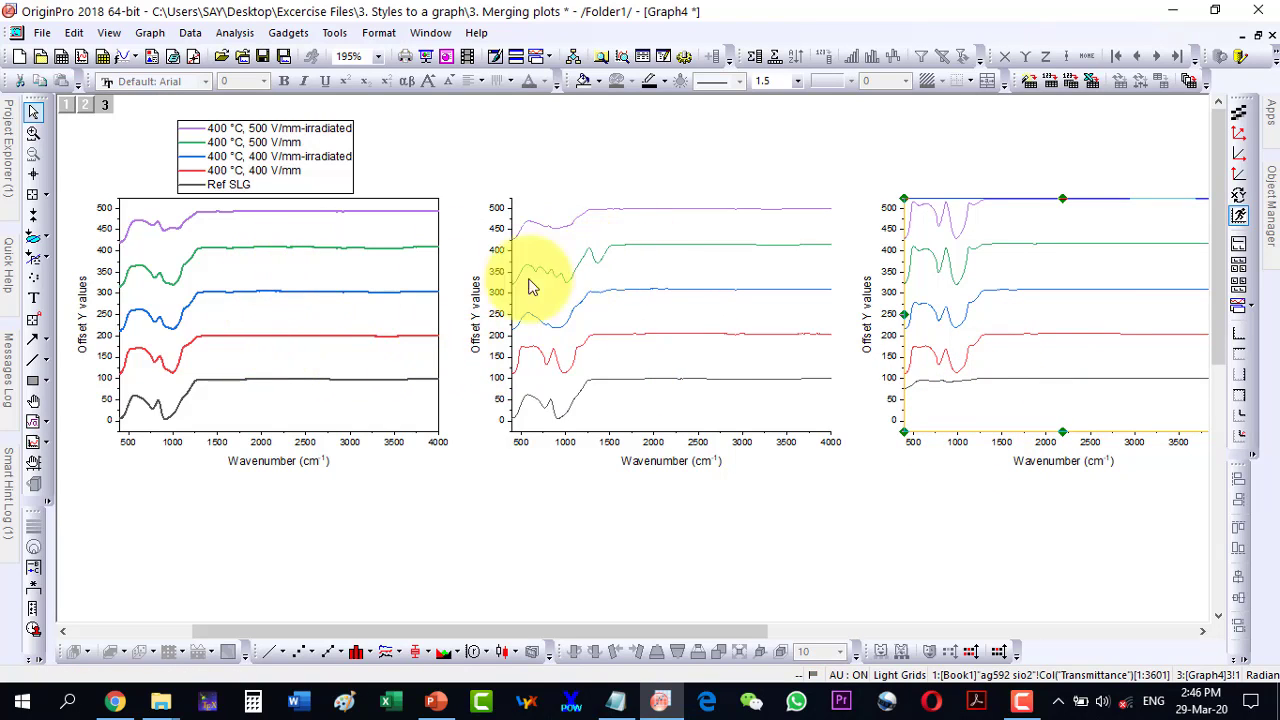
Copy All Style Formats from the first panel and paste them onto the second and third panels
left_click(302, 265)
right_click(302, 265)
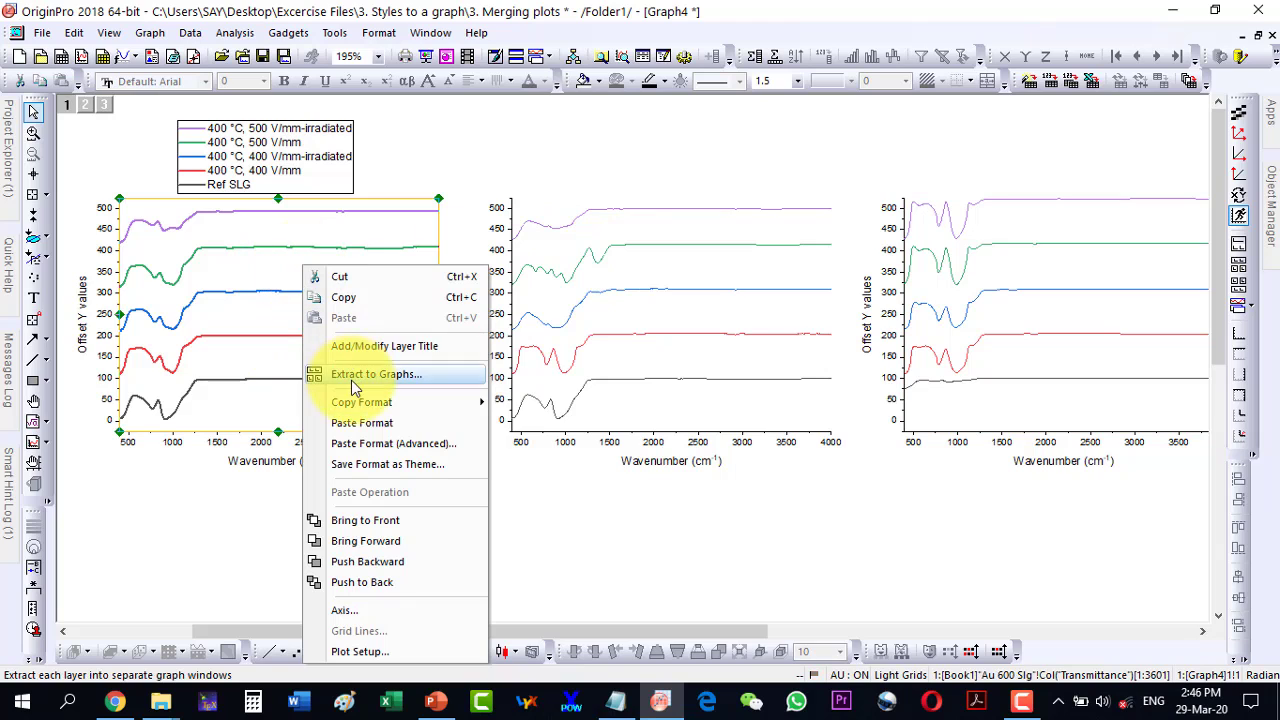
mouse_move(351, 398)
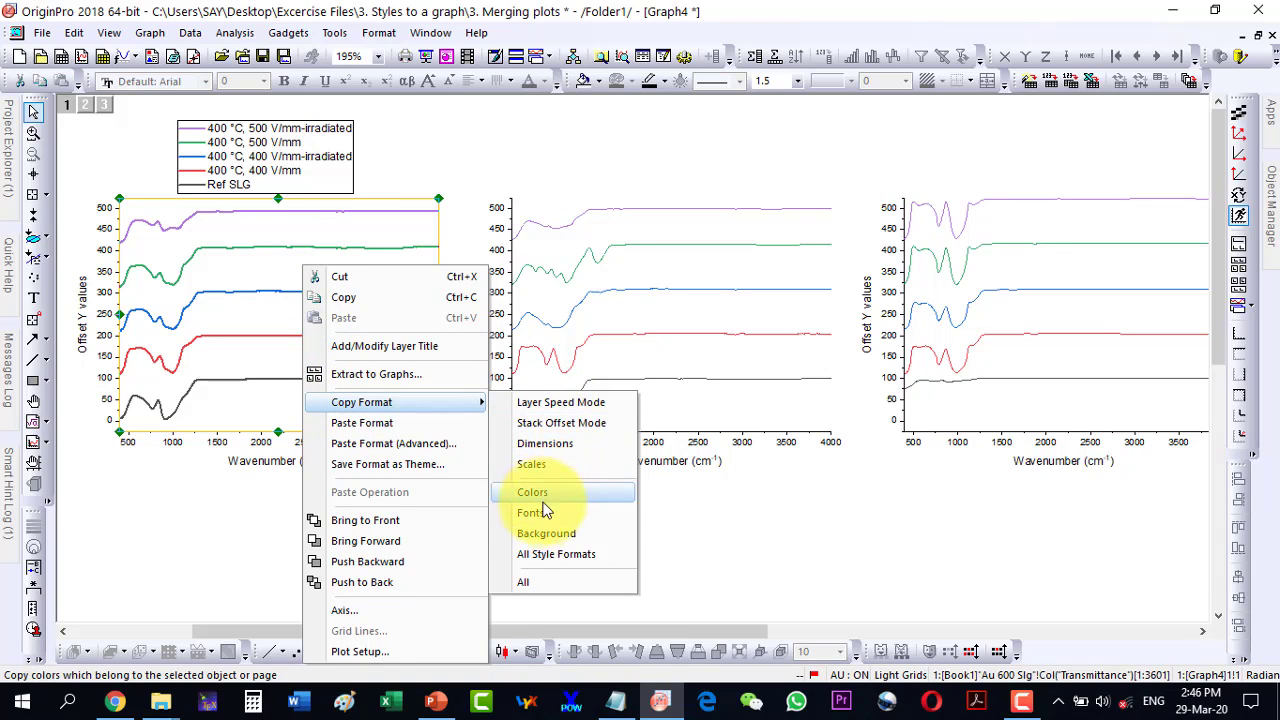
left_click(545, 560)
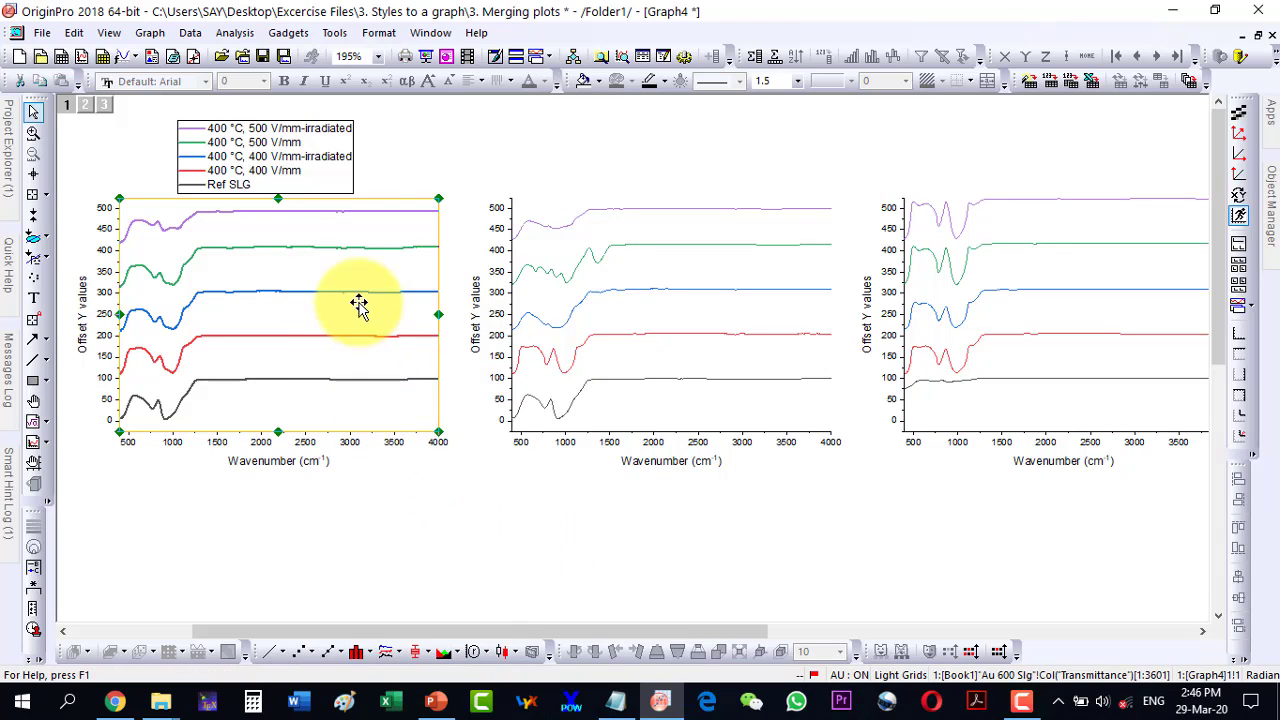
left_click(652, 276)
right_click(652, 271)
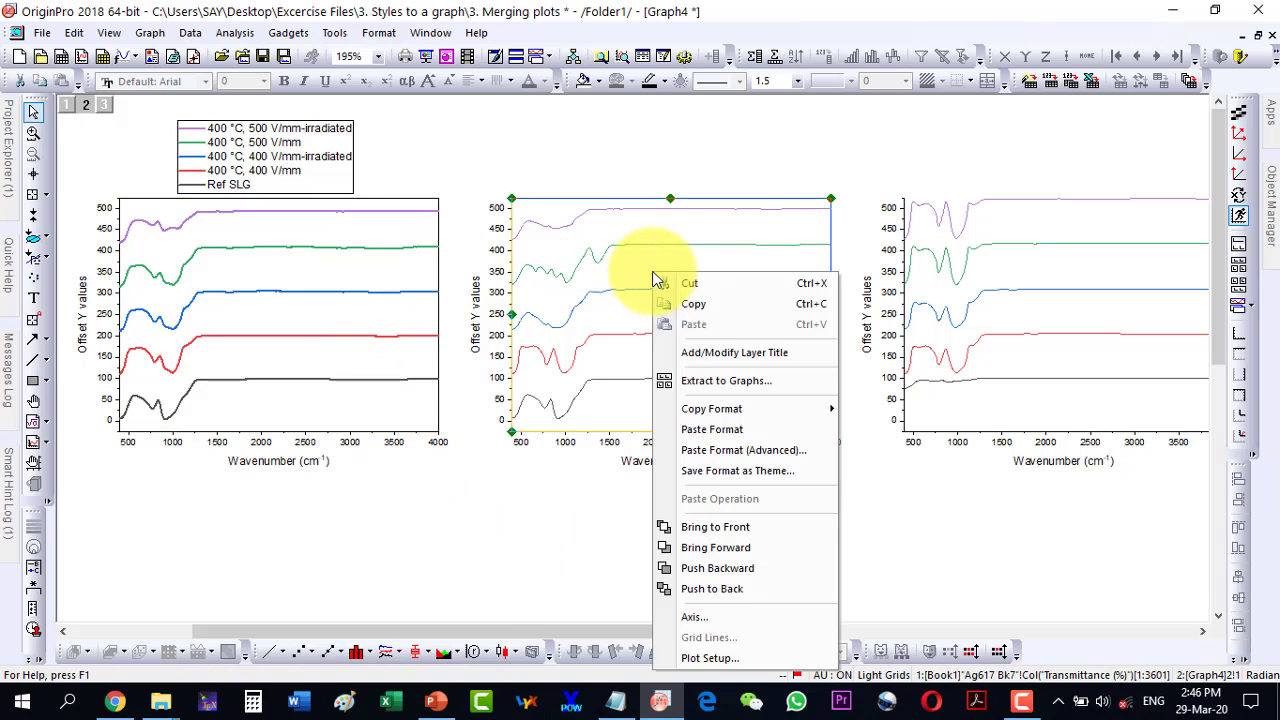
left_click(727, 440)
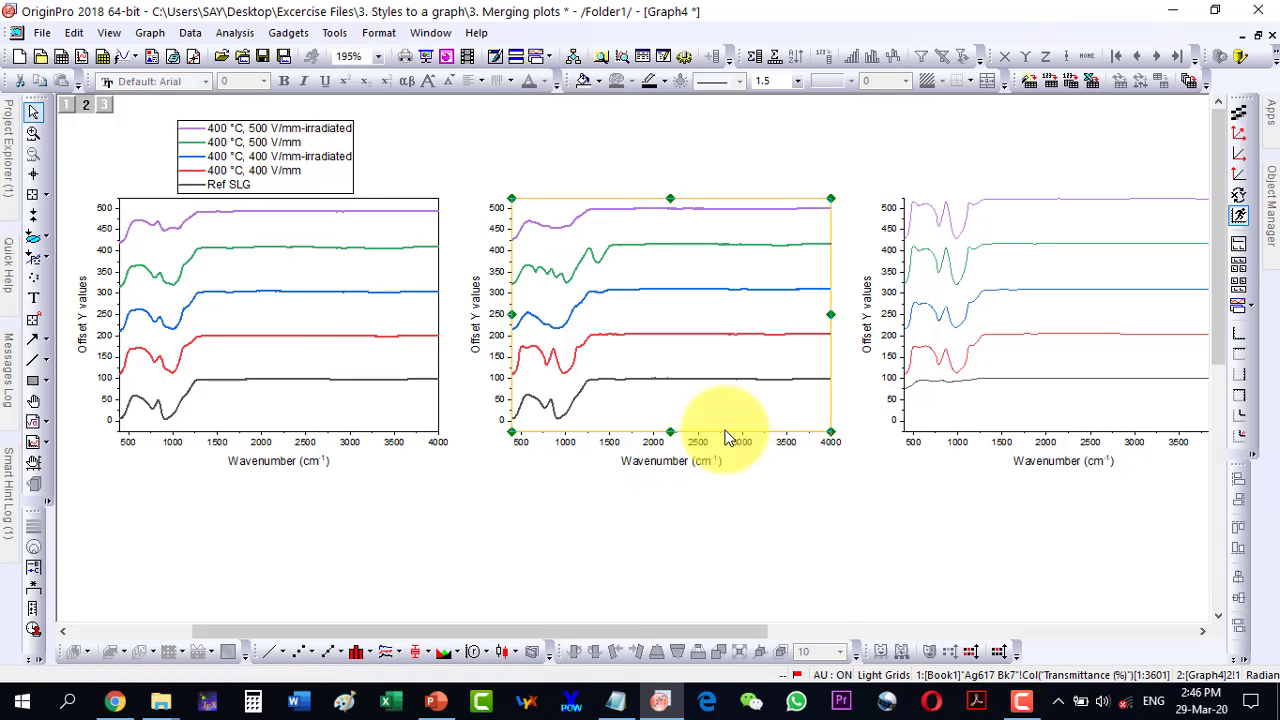
left_click(1010, 274)
right_click(1010, 271)
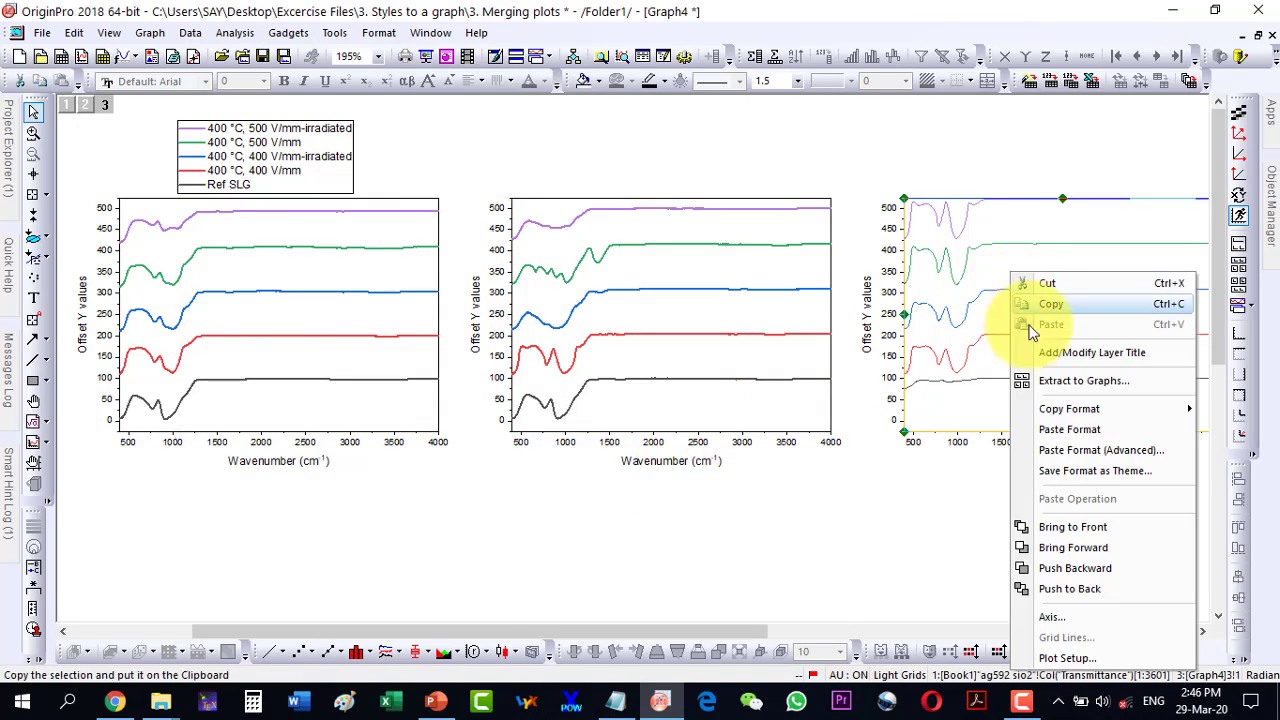
left_click(1051, 430)
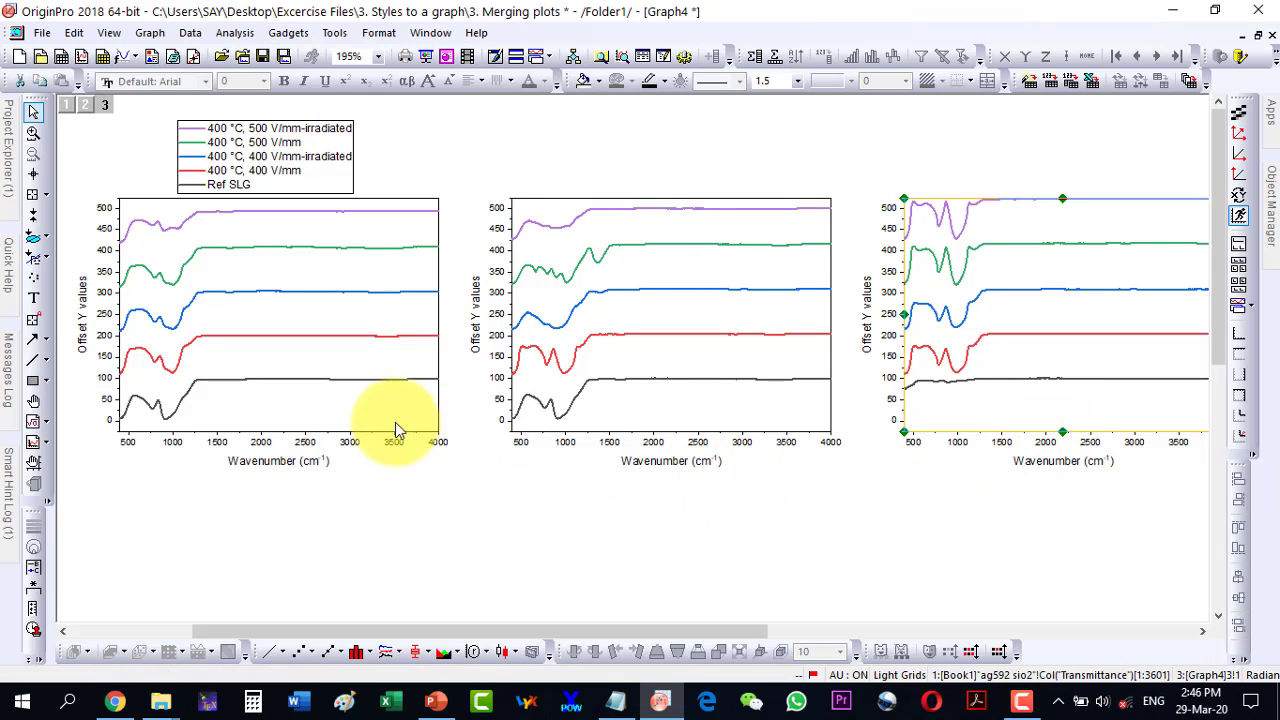
right_click(334, 258)
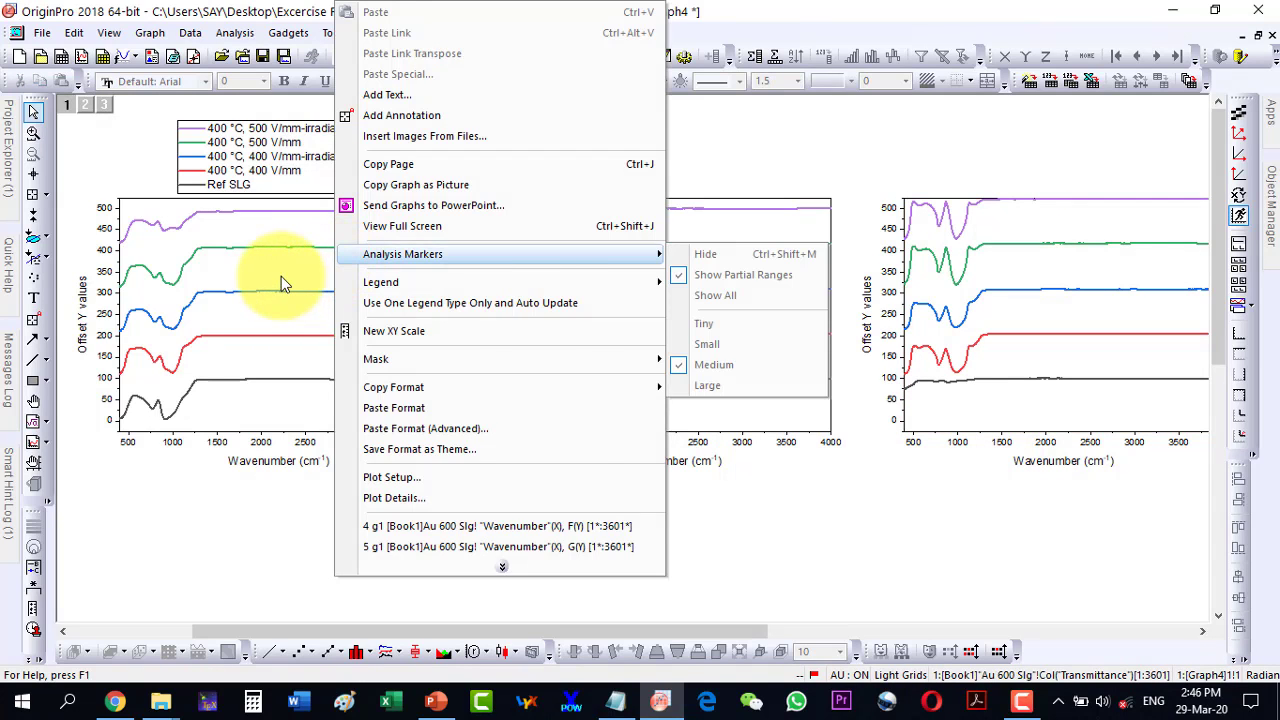
left_click(304, 276)
right_click(344, 281)
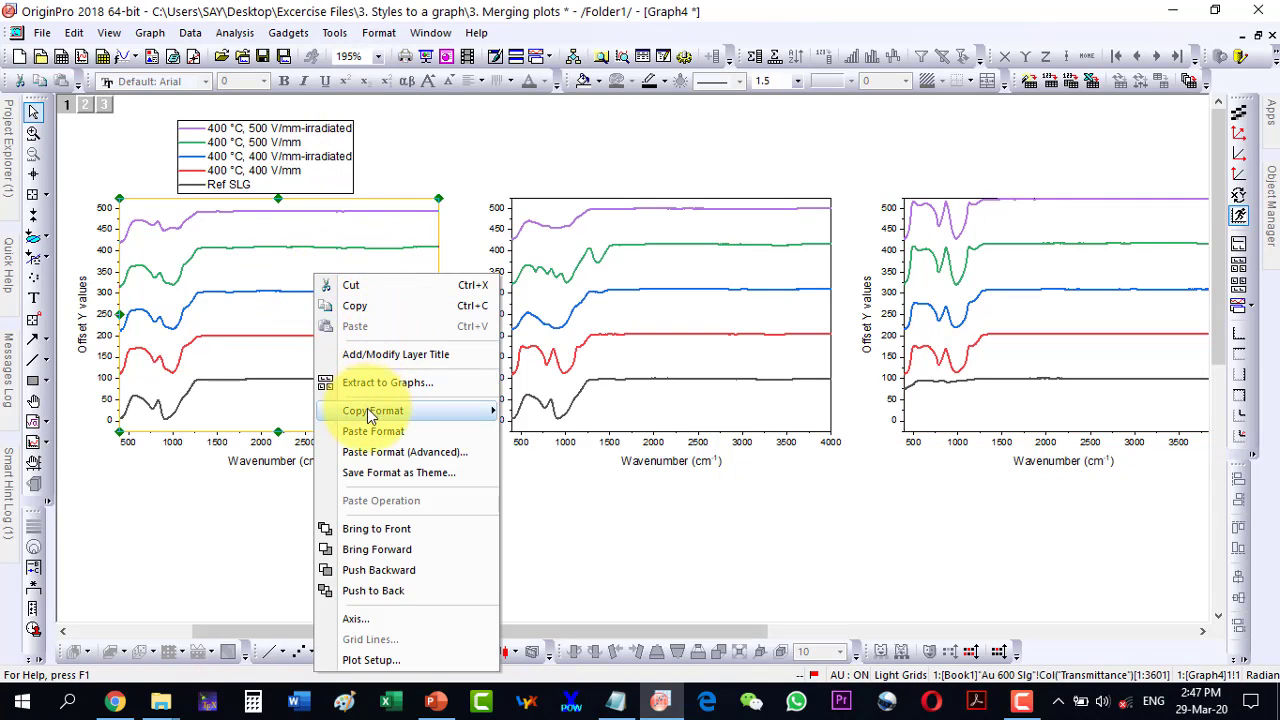
mouse_move(370, 410)
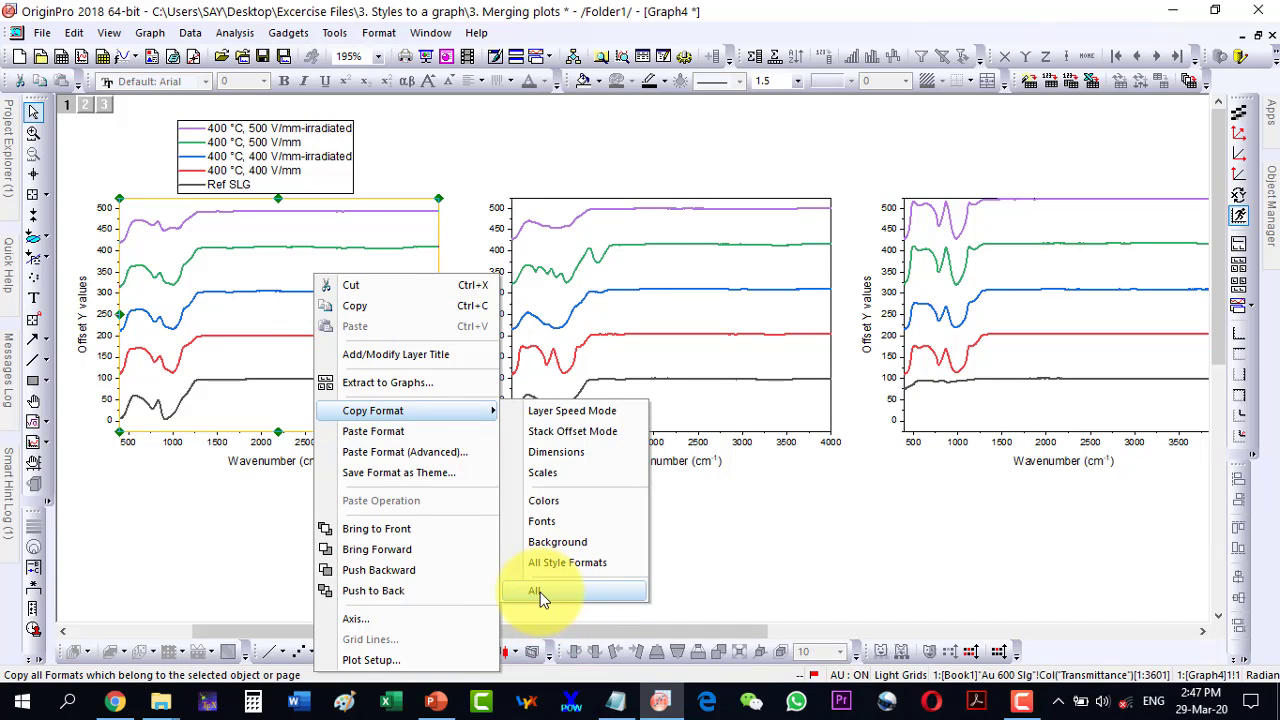
left_click(765, 545)
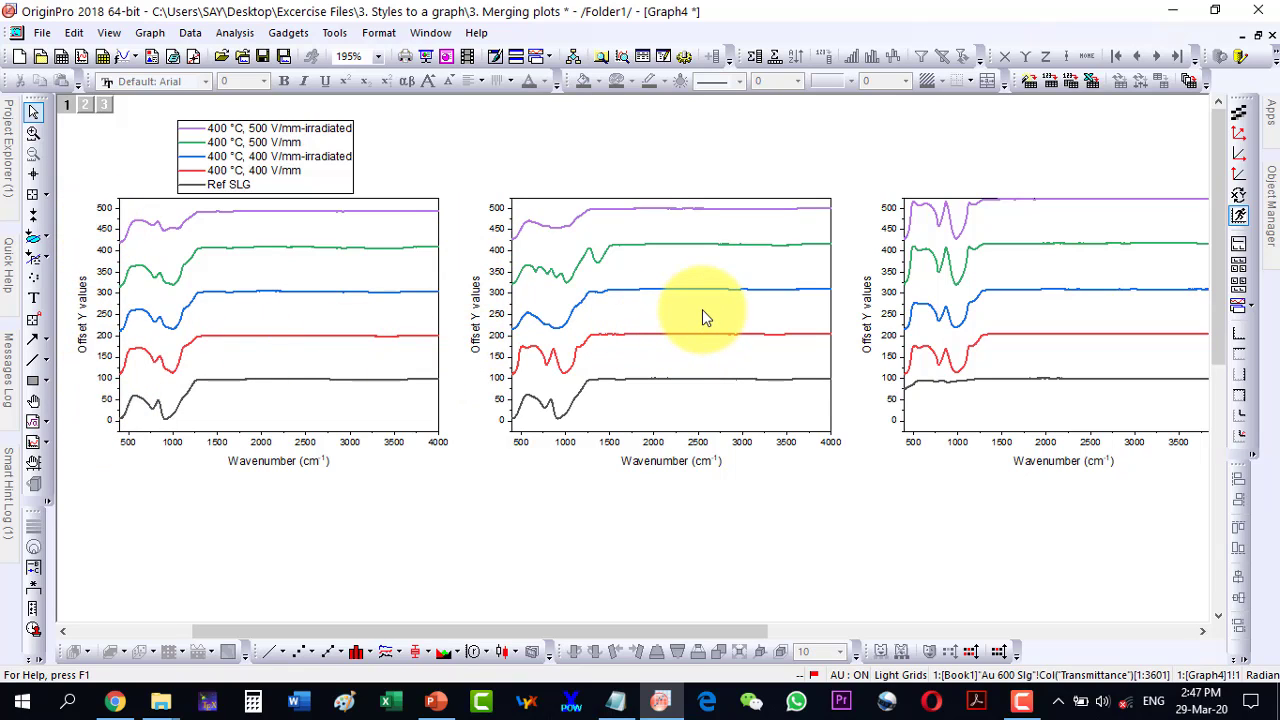
Delete the Y axis titles and Y tick labels of the second and third panels
left_click(476, 312)
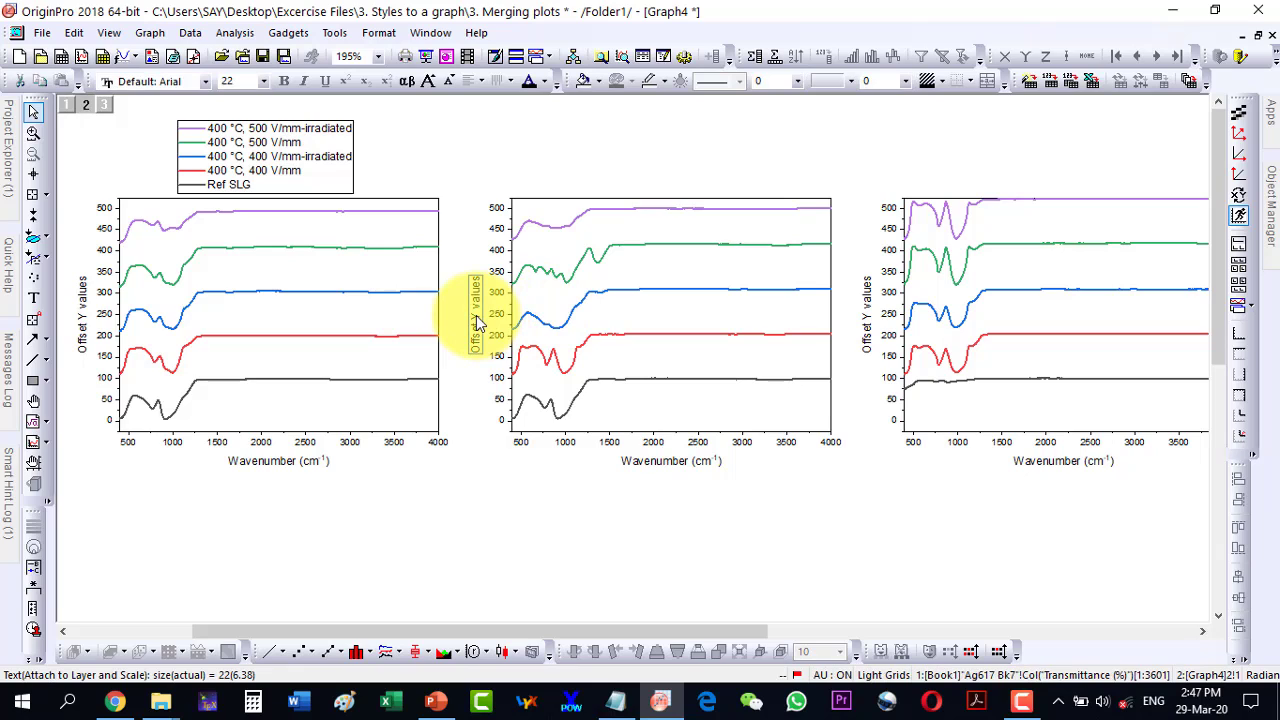
key("Delete")
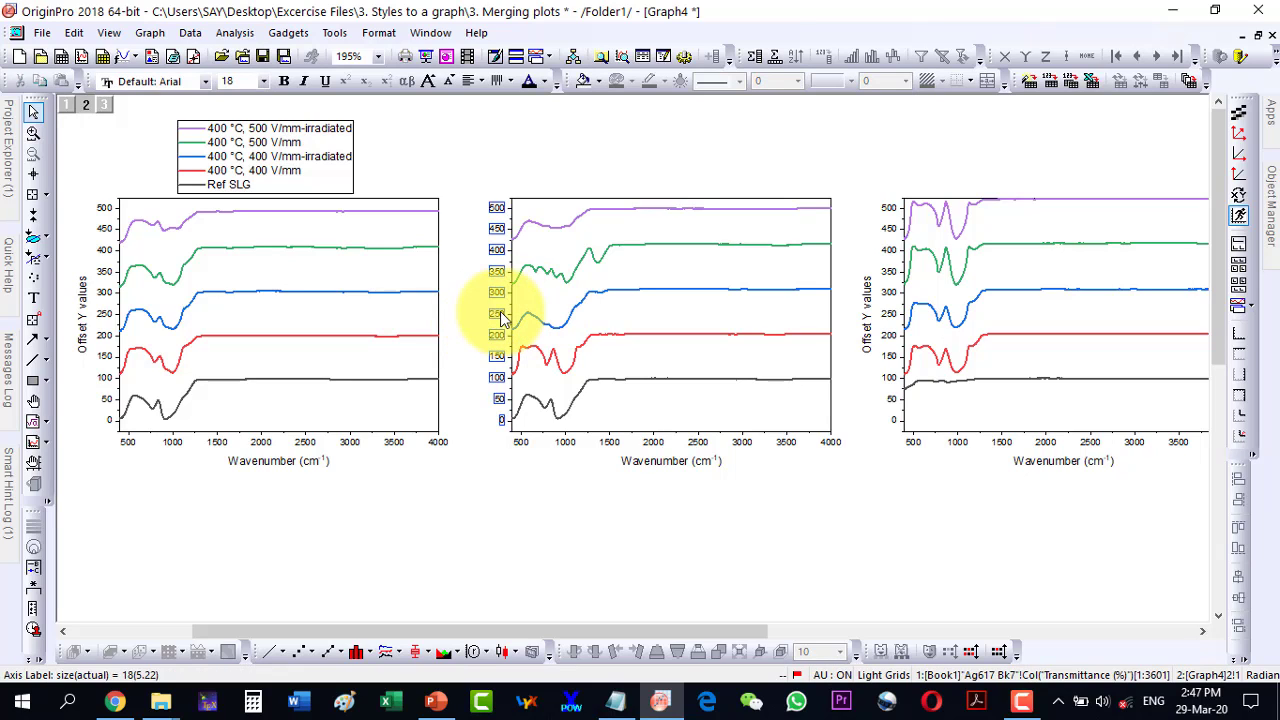
left_click(866, 300)
key("Delete")
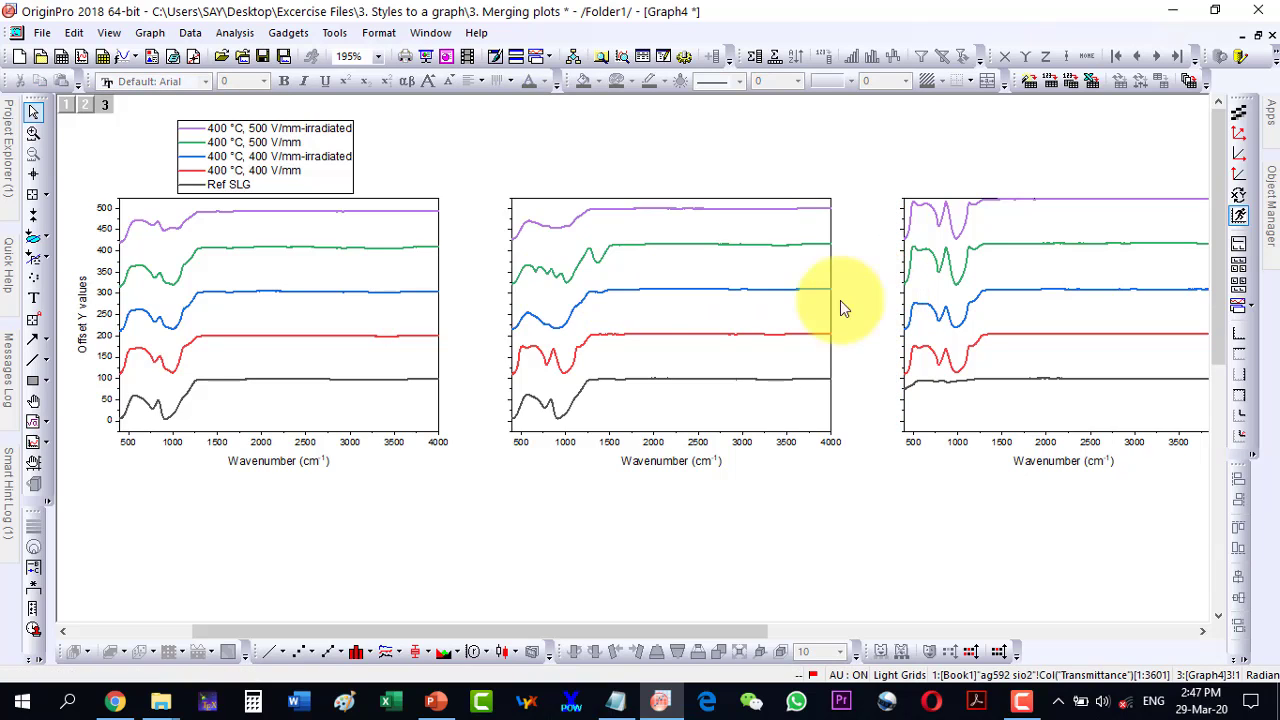
Set the major and minor tick styles of the second panel's left Y axis to None
left_click(510, 258)
double_click(509, 253)
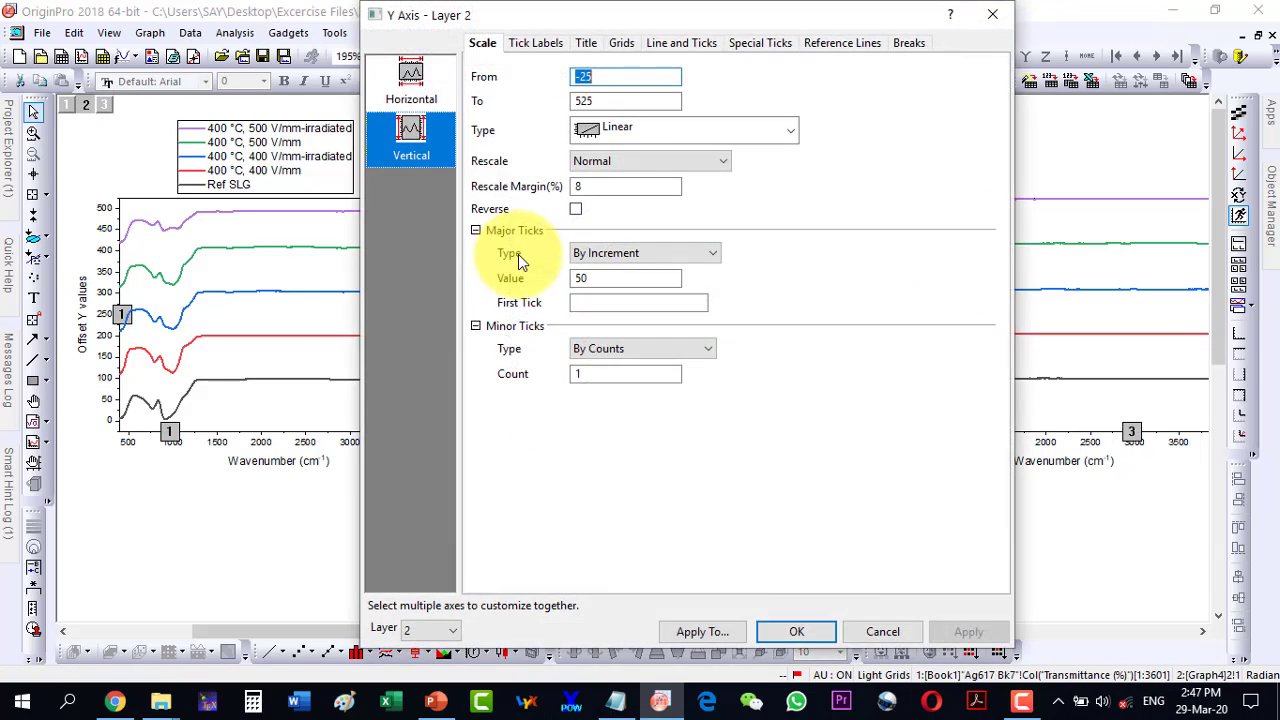
left_click(655, 42)
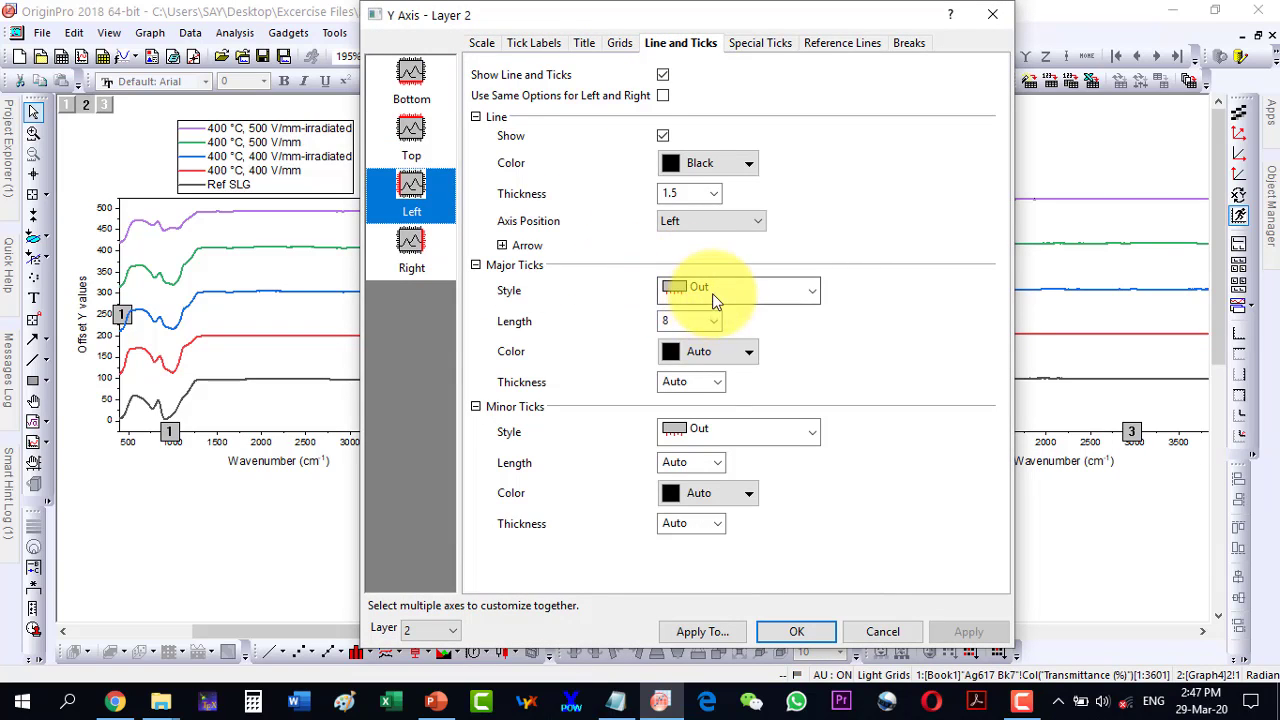
left_click(716, 300)
left_click(710, 380)
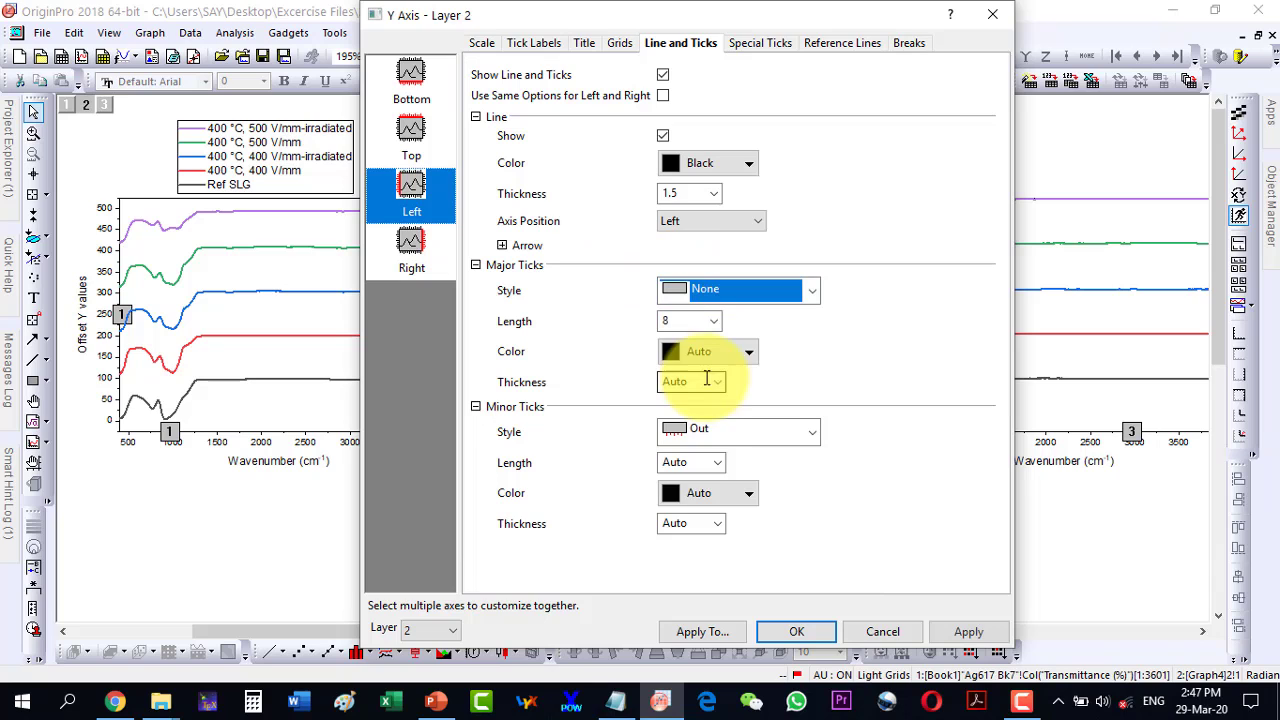
left_click(714, 442)
left_click(705, 519)
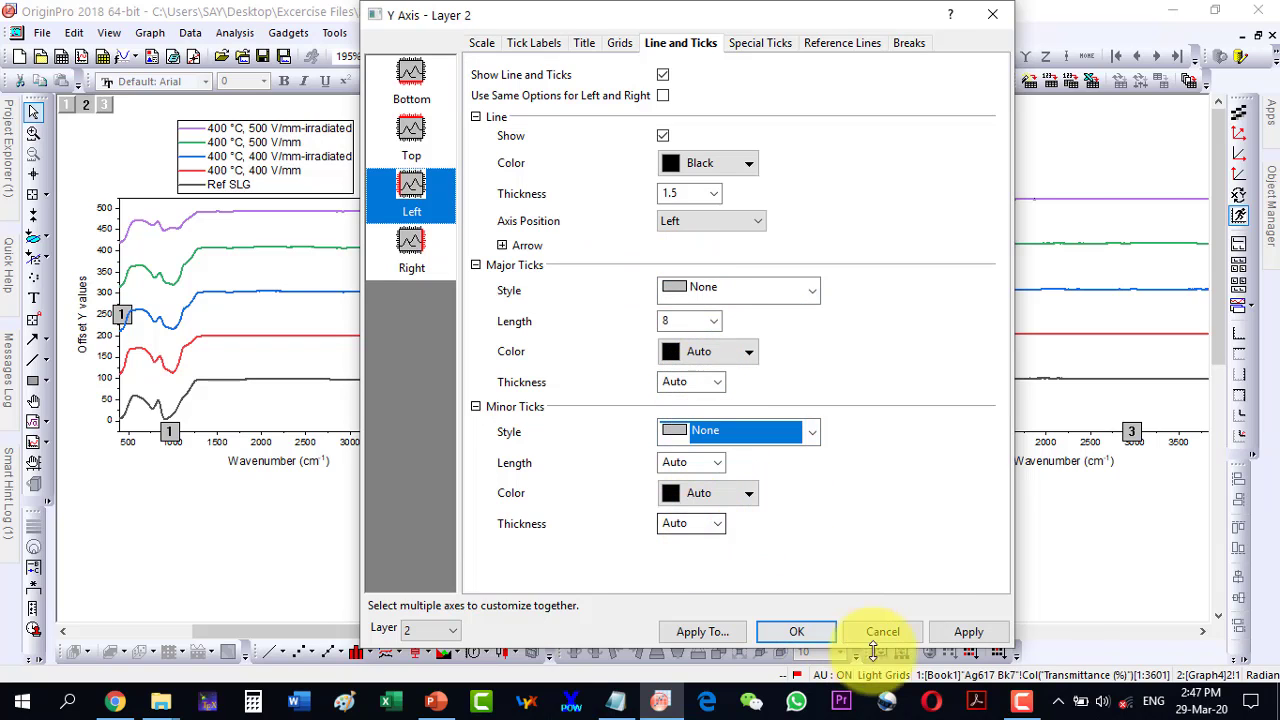
left_click(946, 631)
left_click(794, 633)
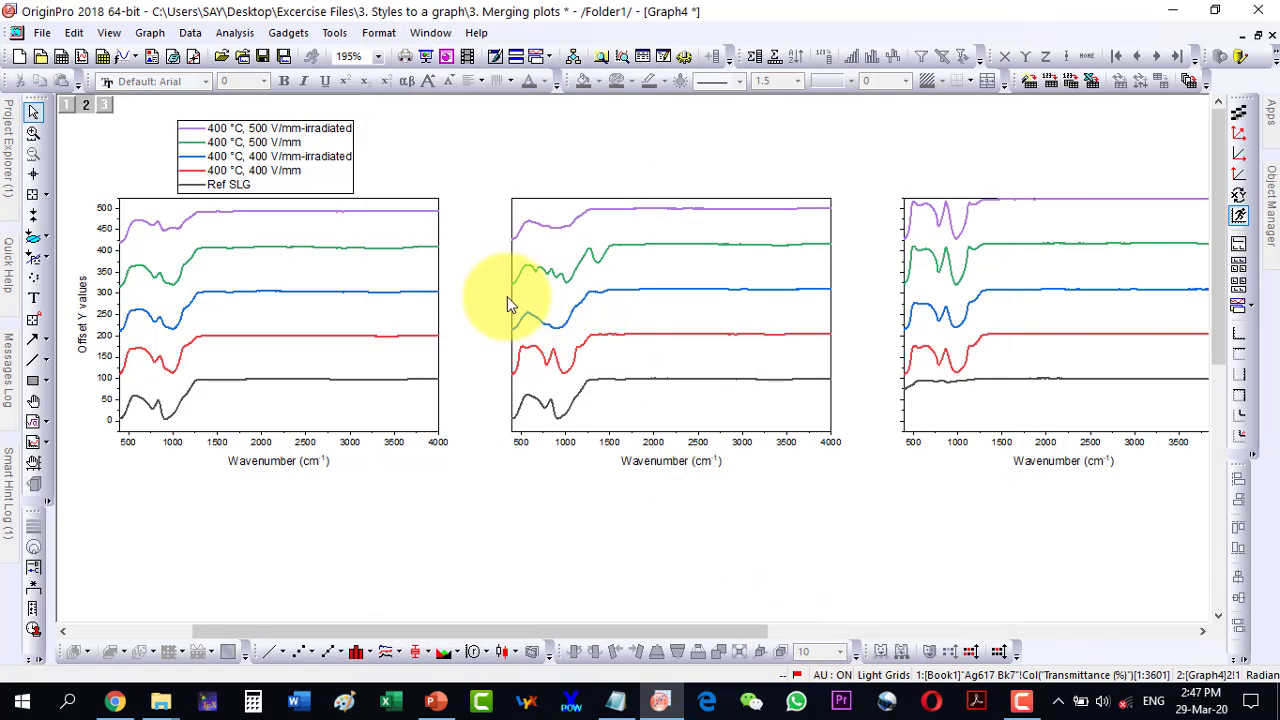
Copy All Style Formats from the second panel and paste them onto the third panel
left_click(660, 271)
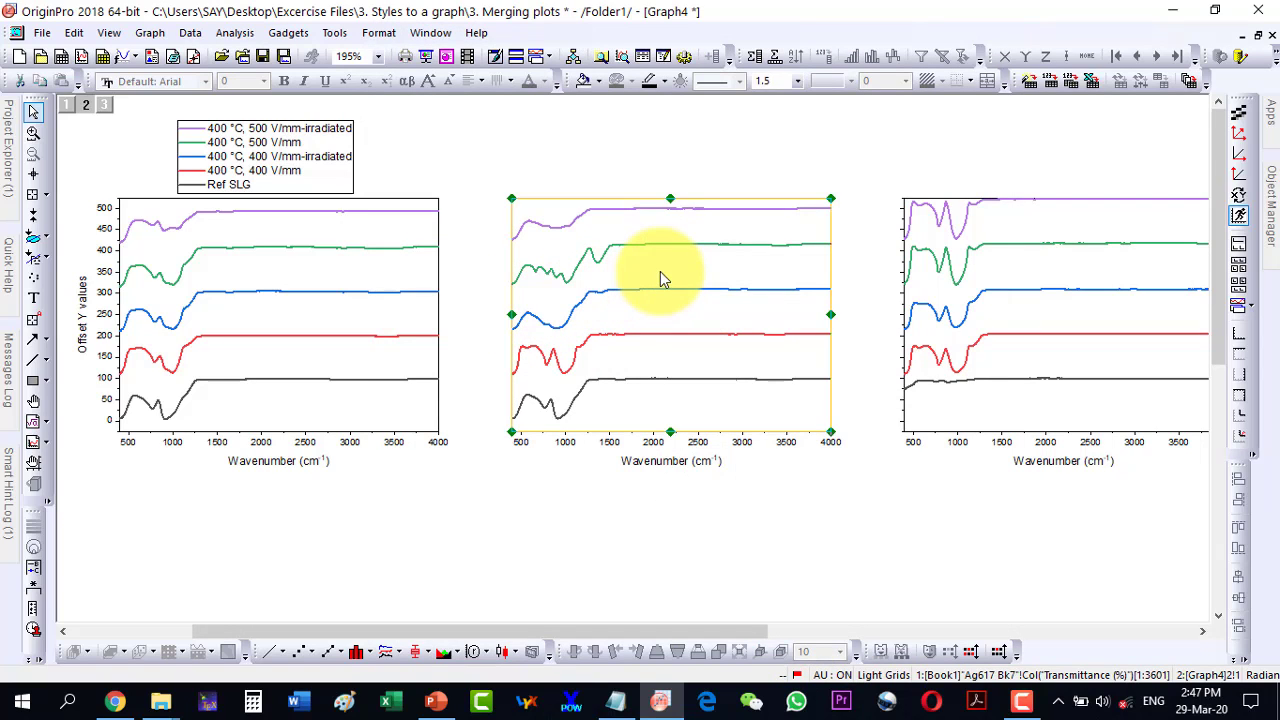
right_click(660, 271)
mouse_move(777, 404)
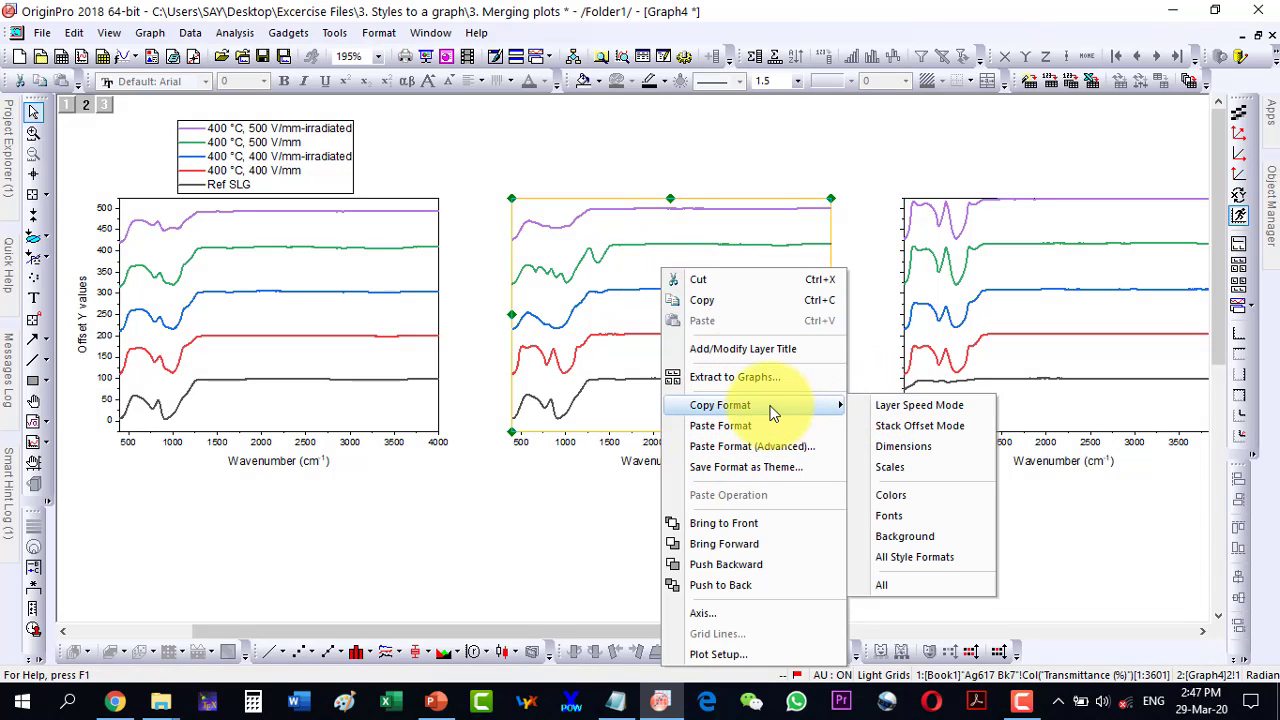
left_click(903, 557)
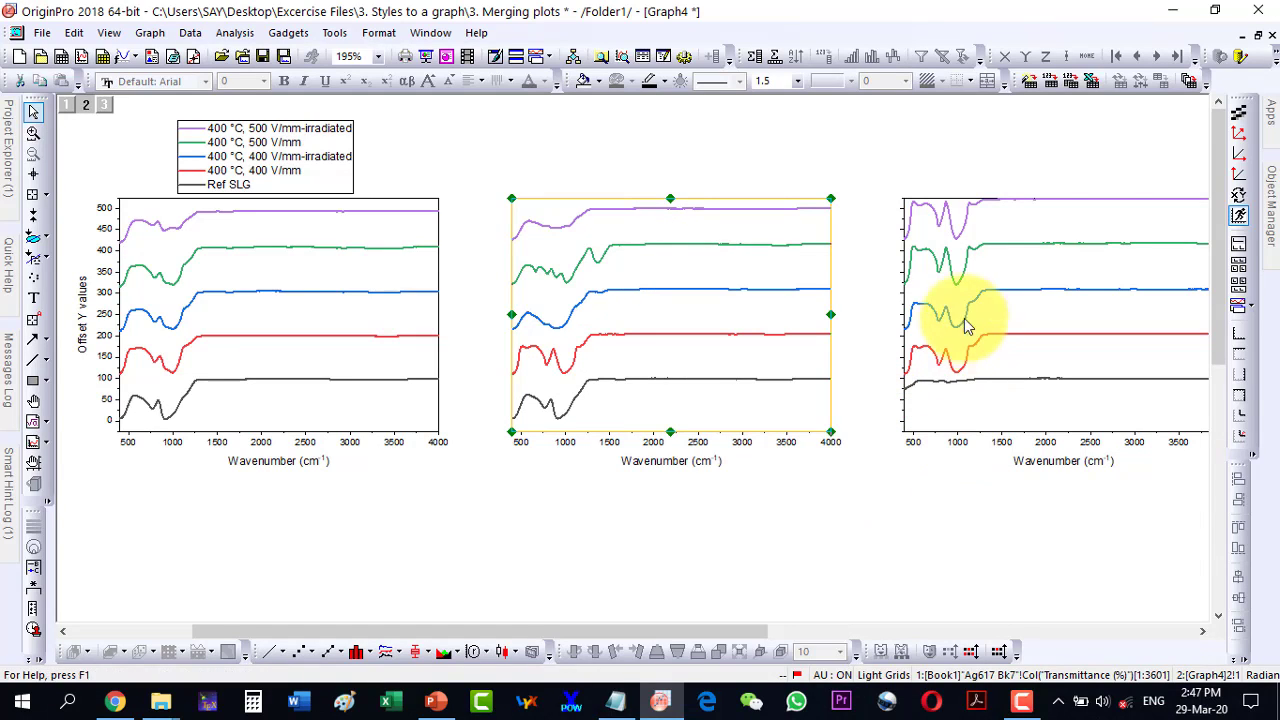
left_click(943, 289)
right_click(997, 277)
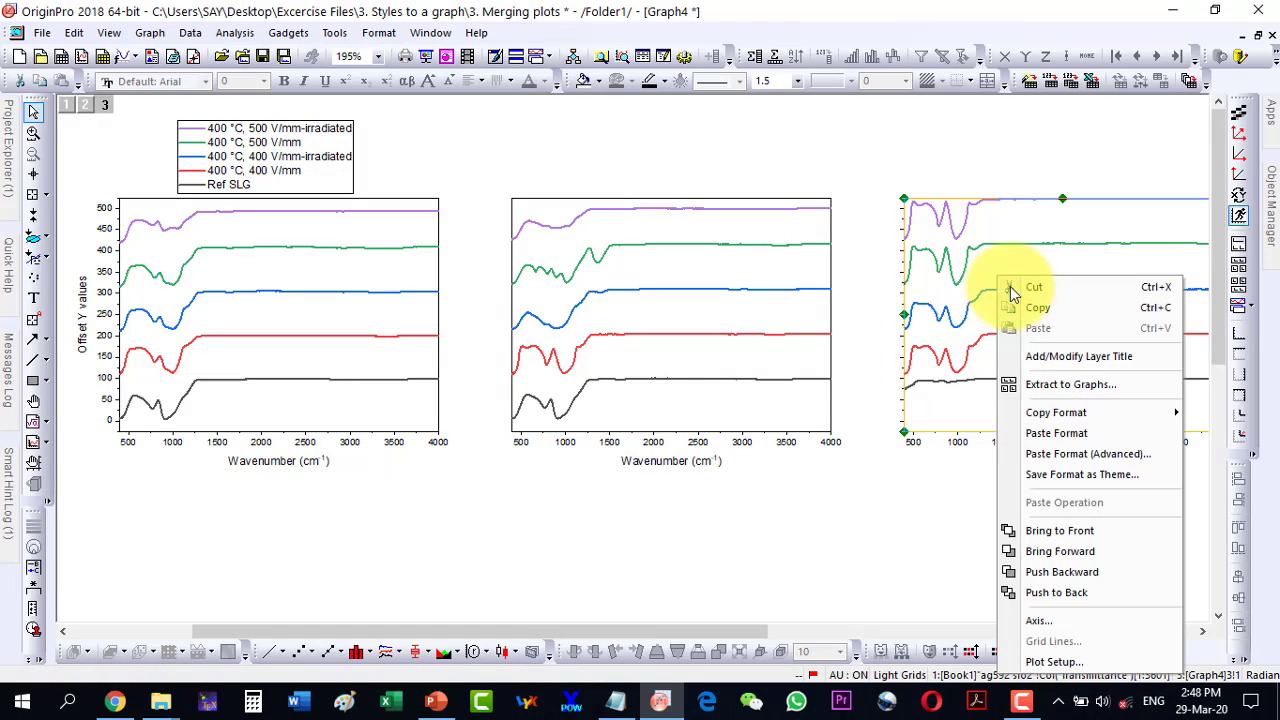
left_click(1030, 436)
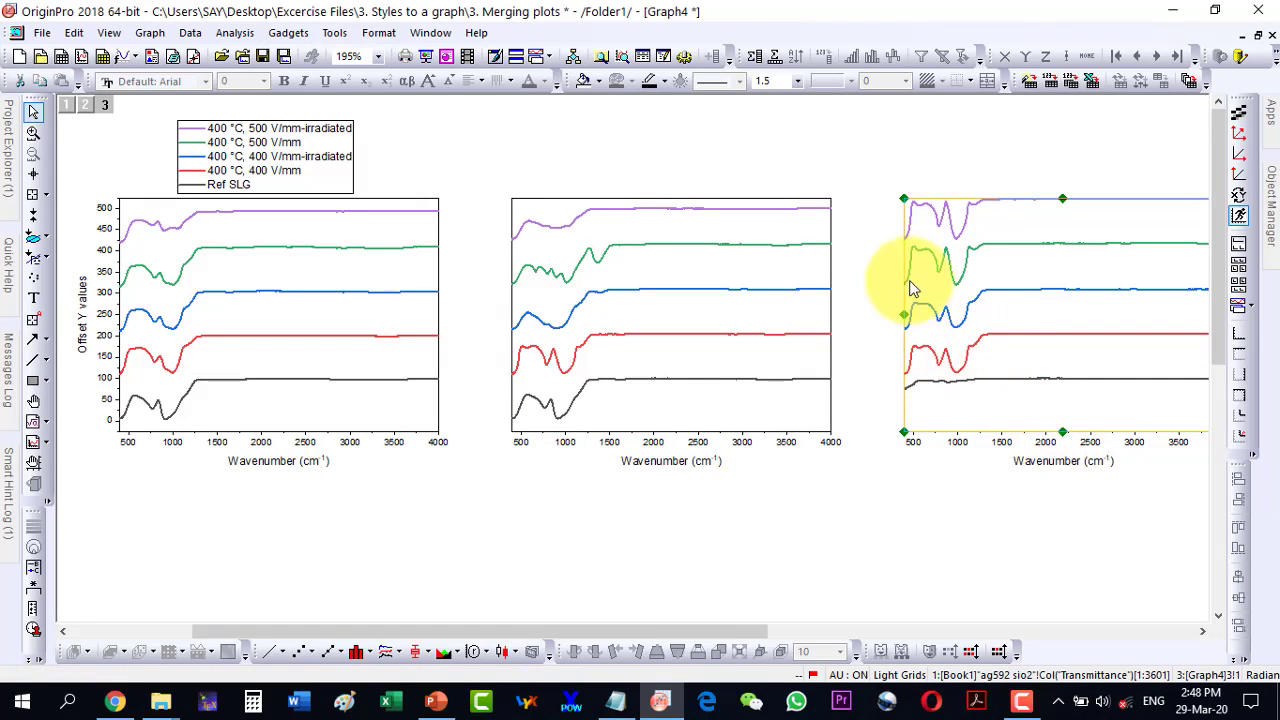
Move the third panel against the second panel's right edge and the second panel flush against the first panel's right edge
left_click_drag(1062, 316, 990, 318)
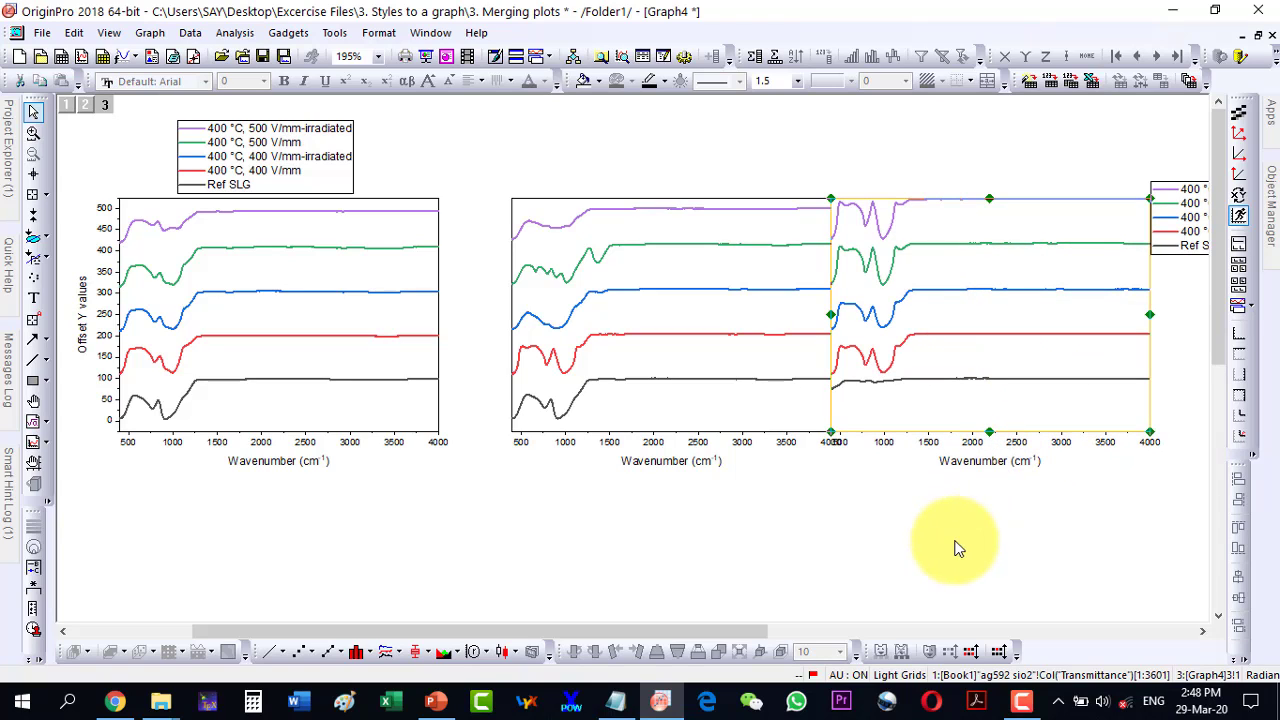
left_click(660, 272)
left_click(660, 272)
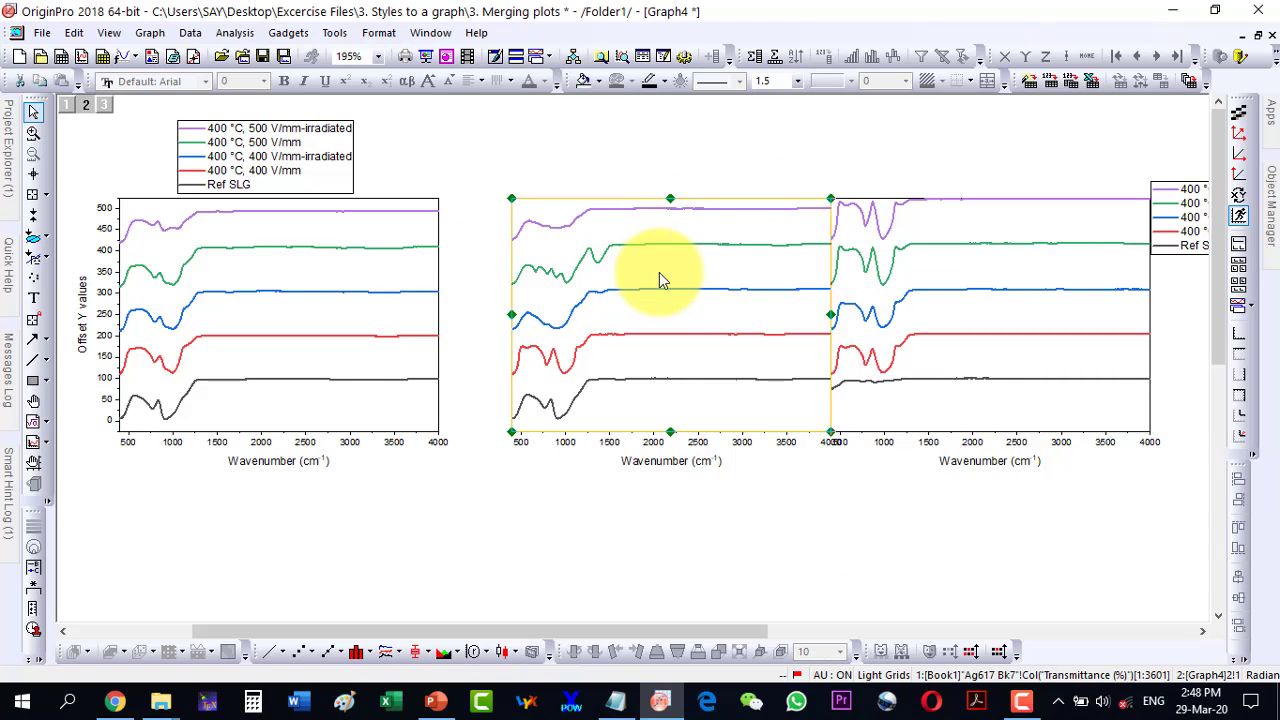
key("Left")
key("Left")
key("Left")
key("Left")
key("Left")
key("Left")
key("Left")
key("Left")
key("Left")
key("Left")
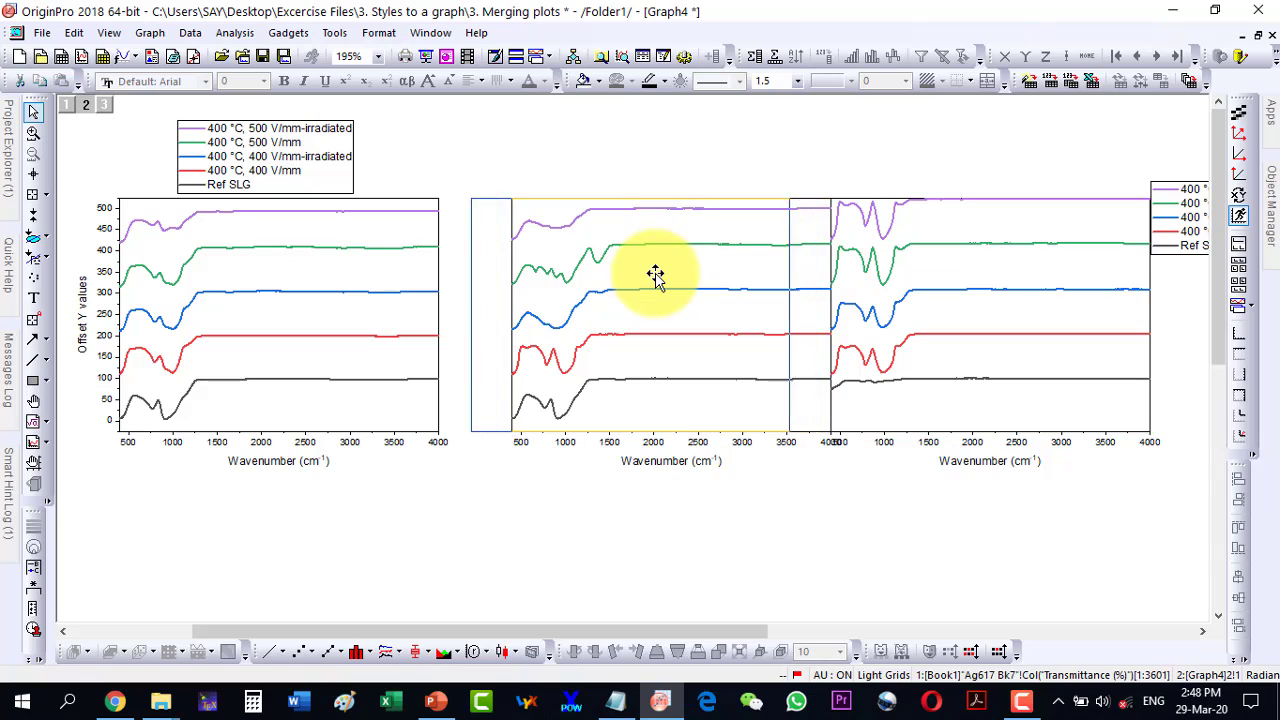
key("Left")
key("Left")
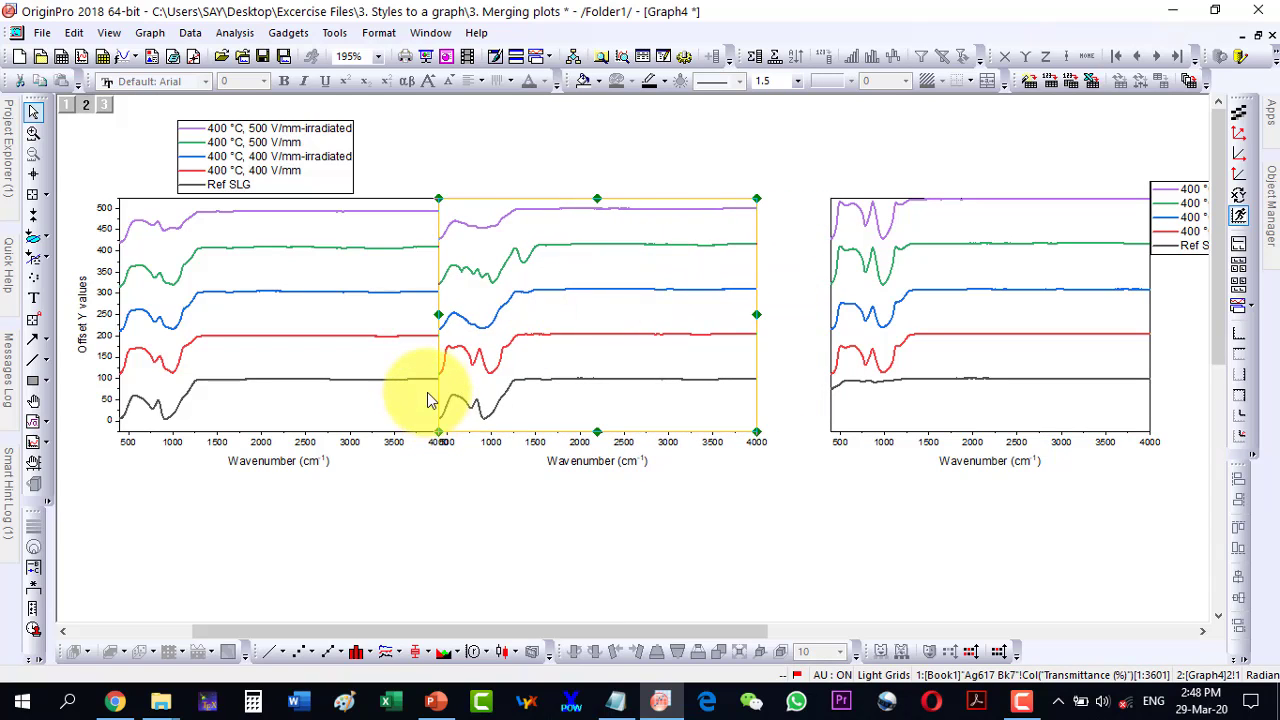
Move the third panel left until it sits flush against the repositioned second panel
left_click(795, 365)
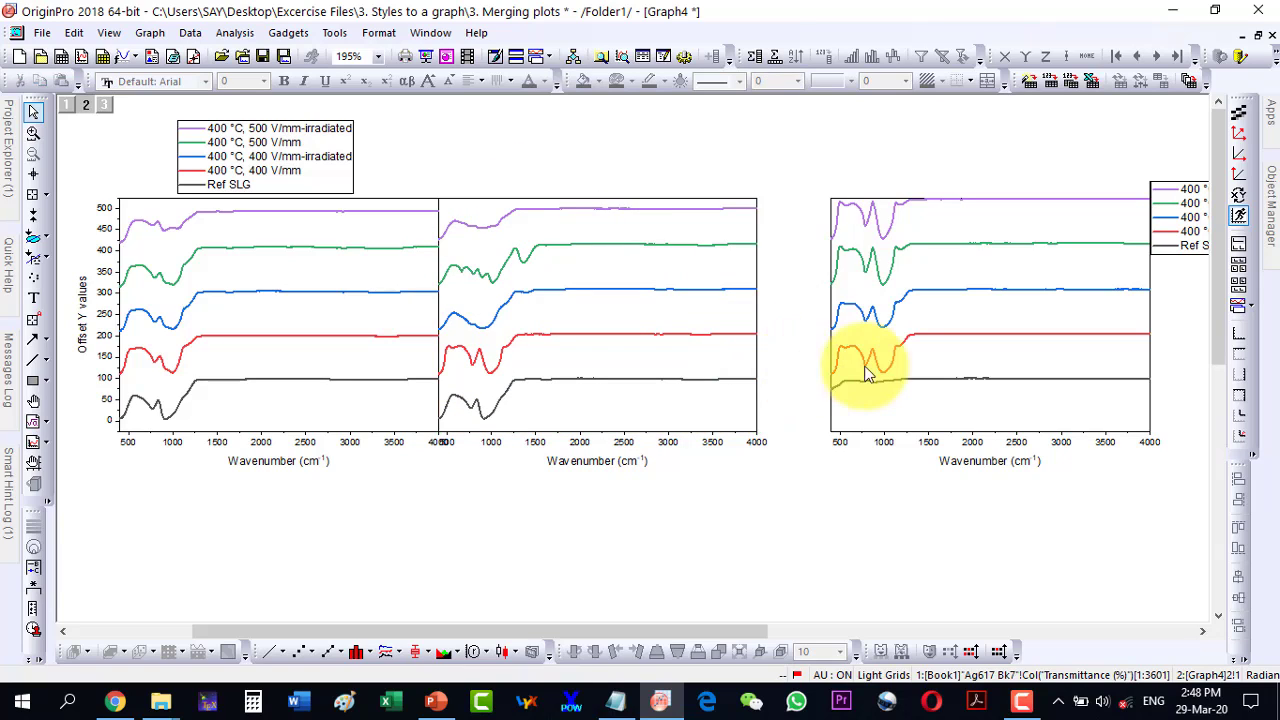
left_click(930, 359)
key("Left")
key("Left")
key("Left")
key("Left")
key("Left")
key("Left")
key("Left")
left_click_drag(927, 362, 919, 363)
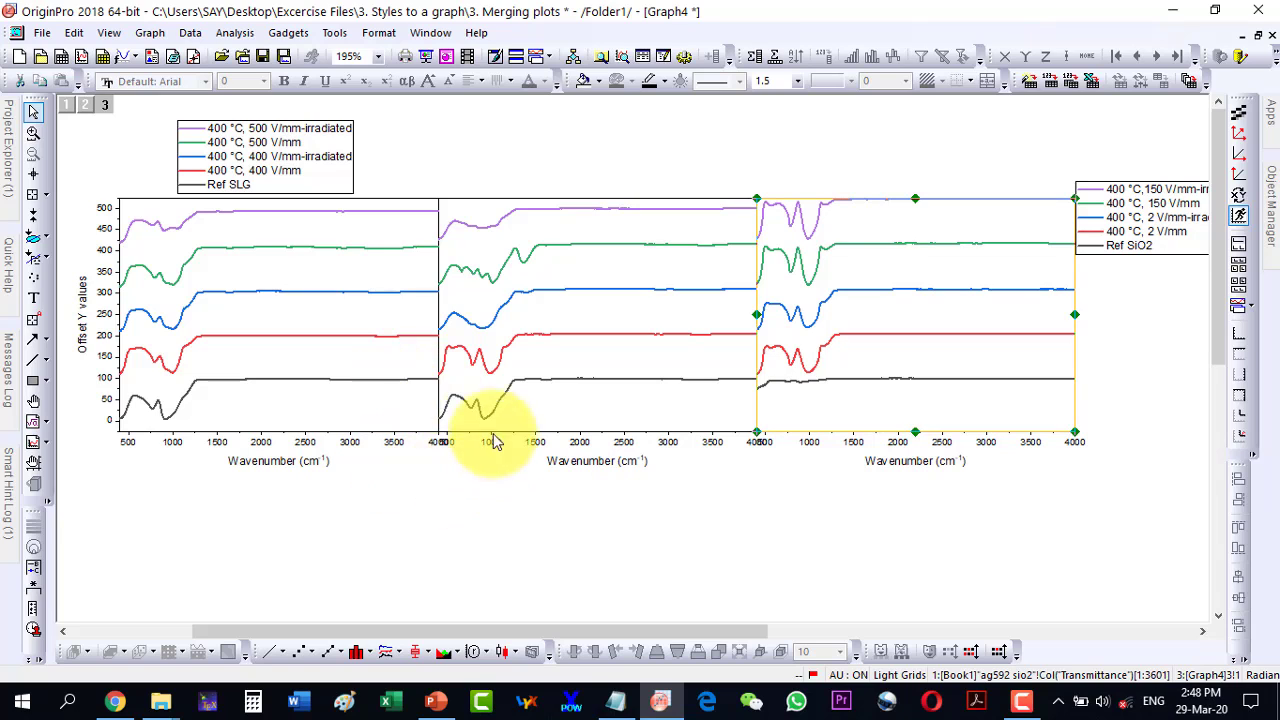
Set the end of the first panel's X axis scale to 3999 to remove the overlapping 4000 tick label
scroll(497, 511, "up", 5)
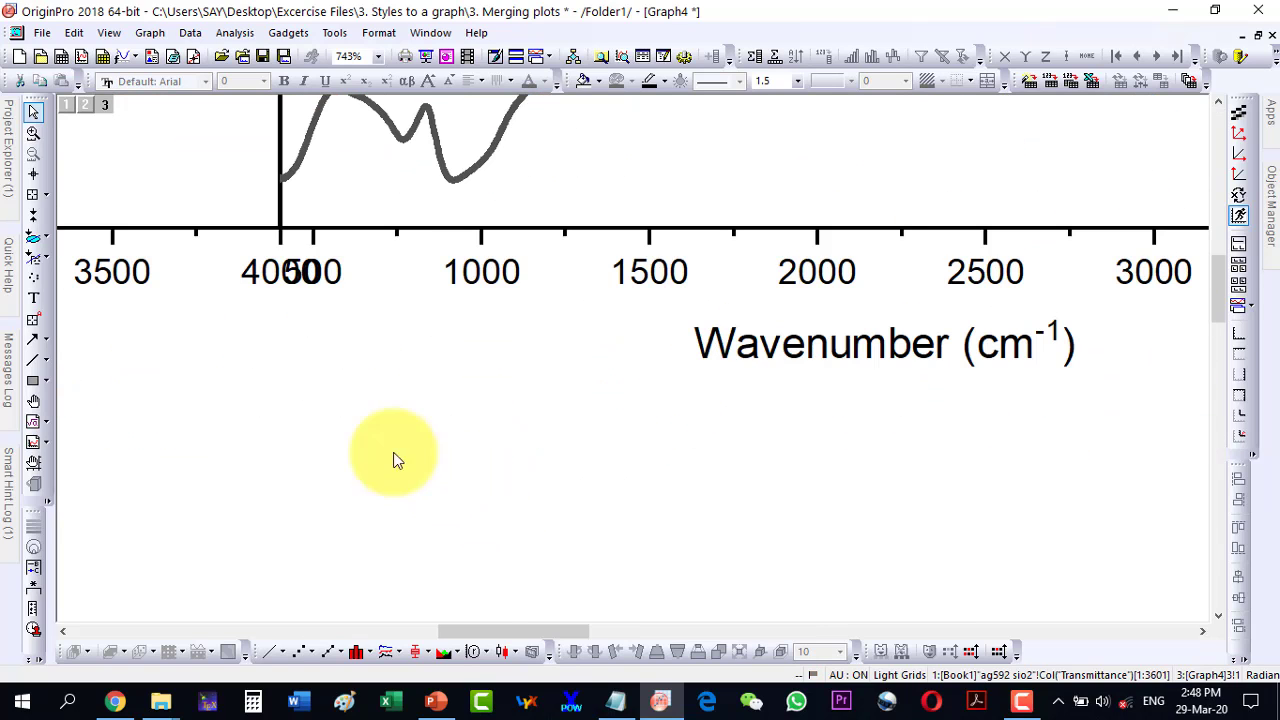
left_click(142, 274)
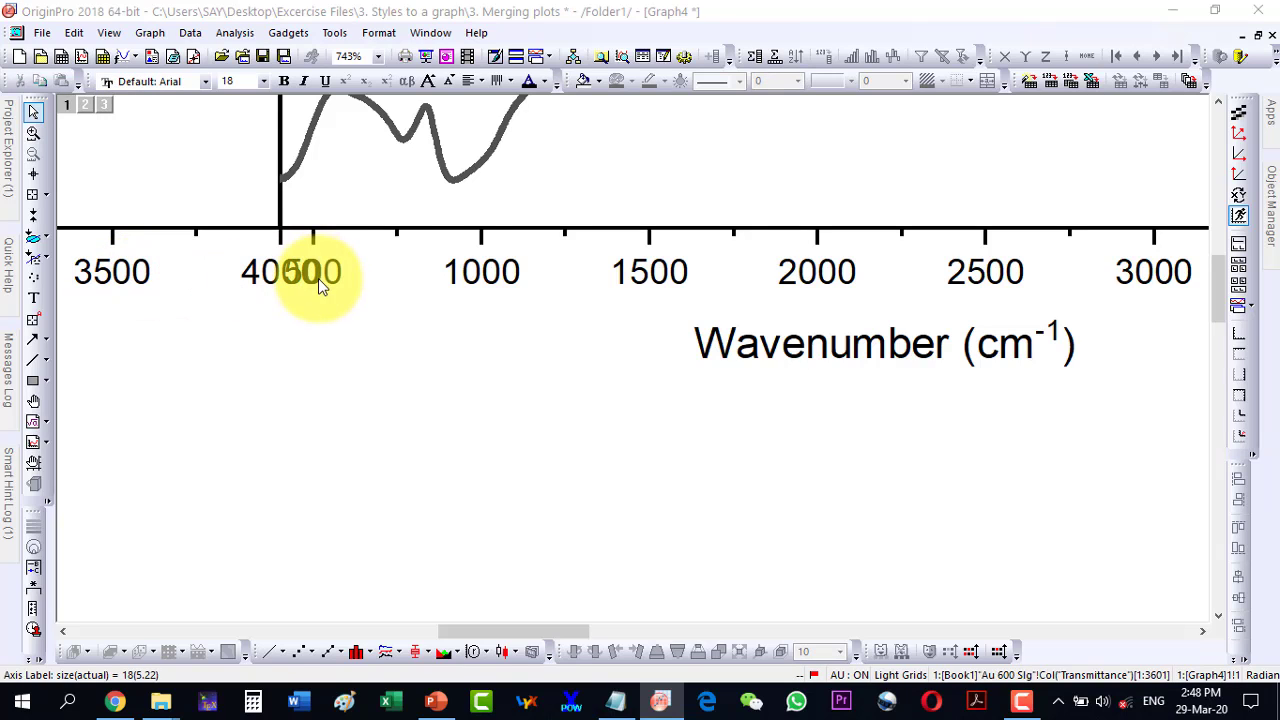
double_click(551, 277)
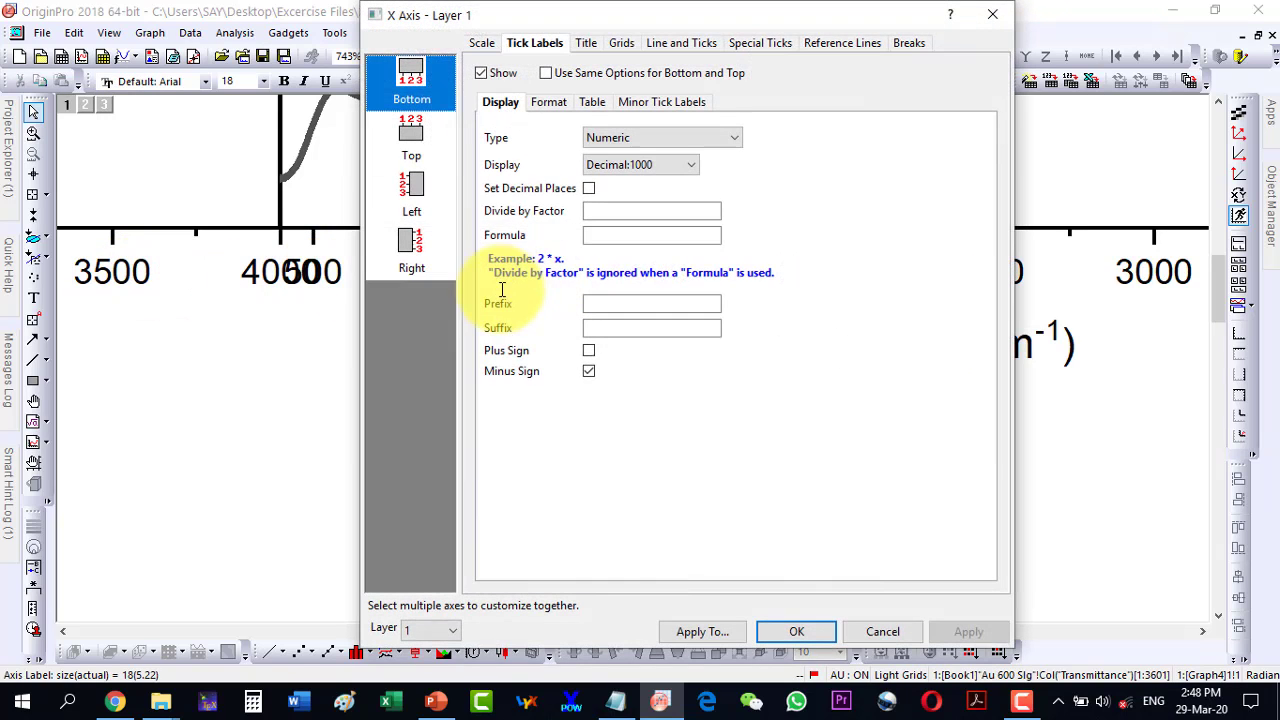
left_click(482, 43)
double_click(600, 100)
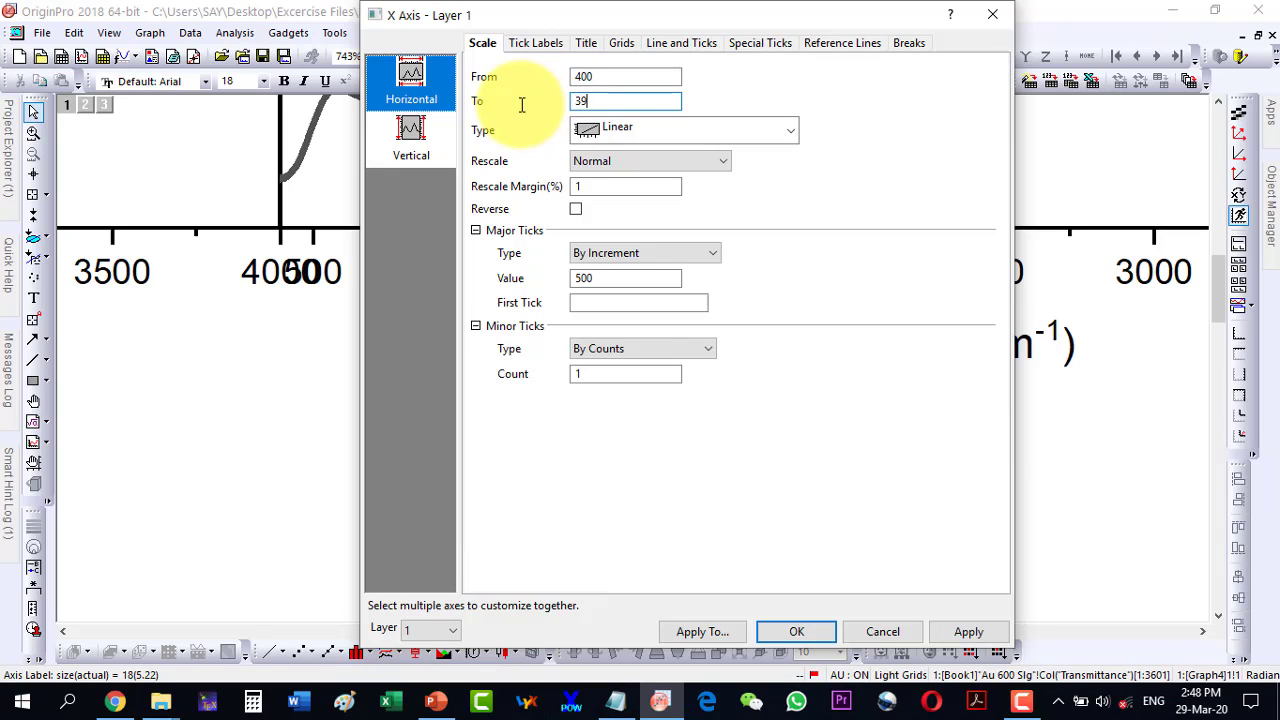
left_click(948, 636)
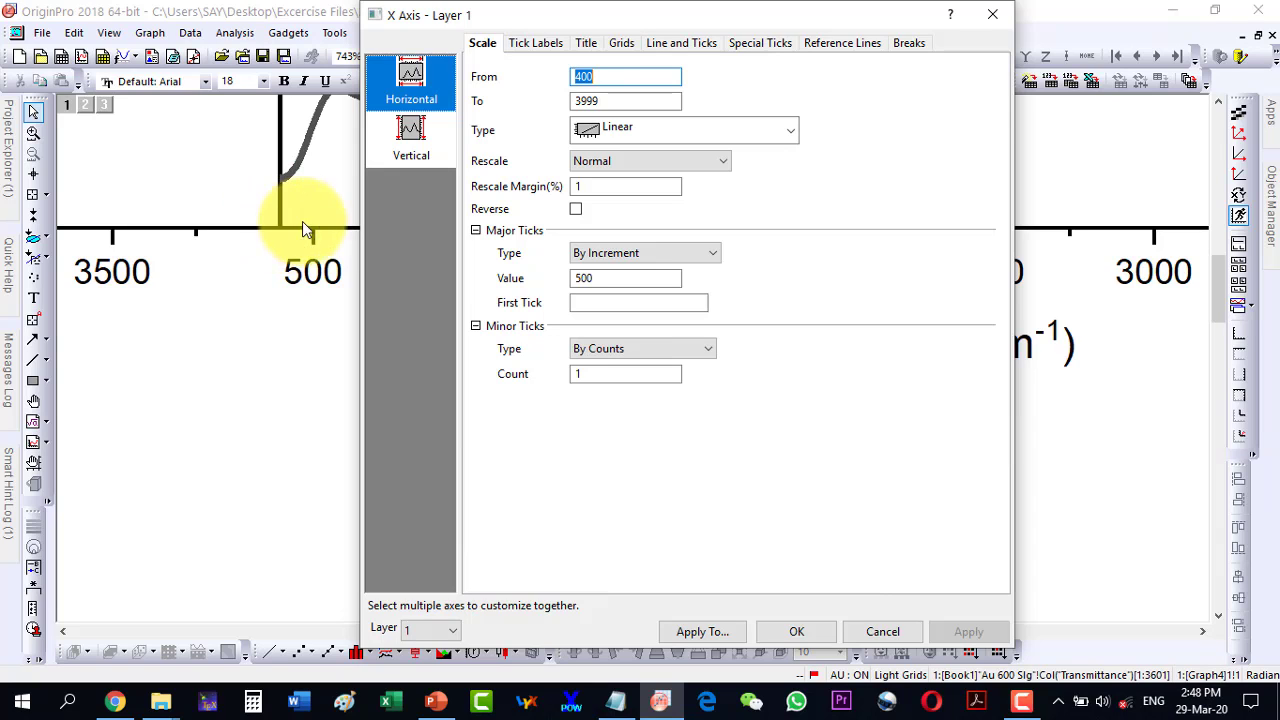
left_click(795, 632)
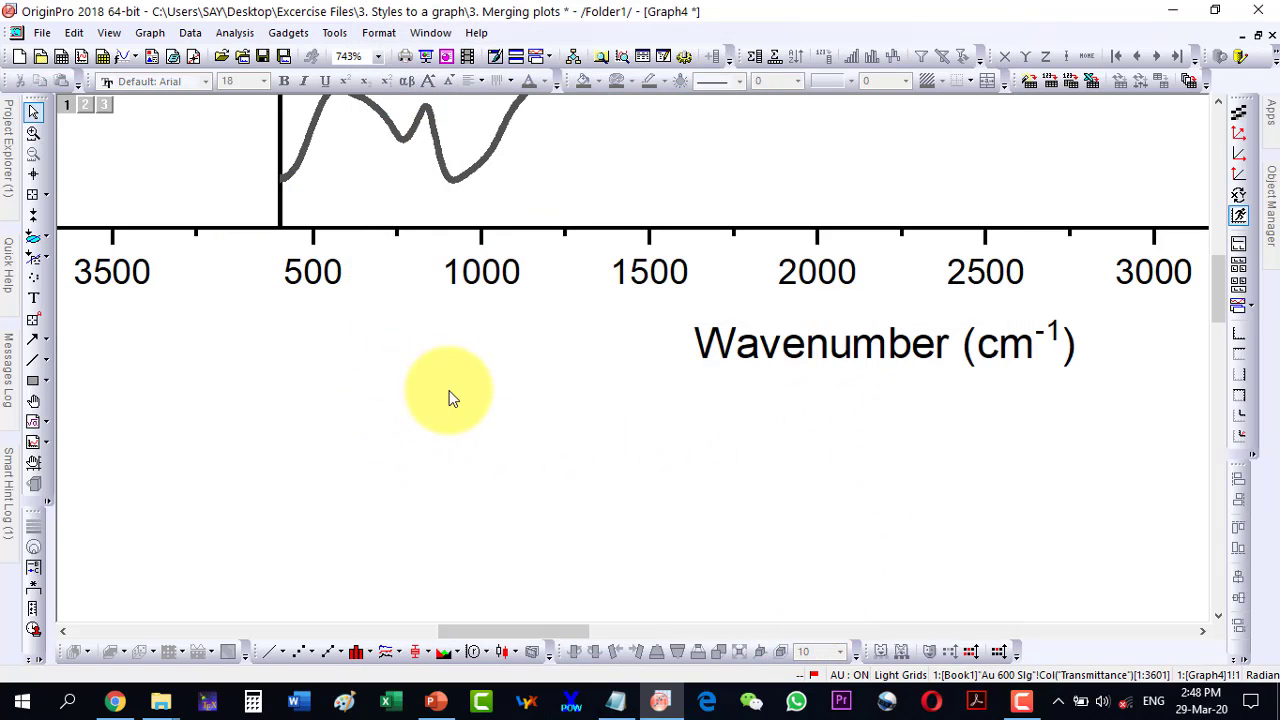
Set the end of the second panel's X axis scale to 3999
scroll(449, 397, "down", 5)
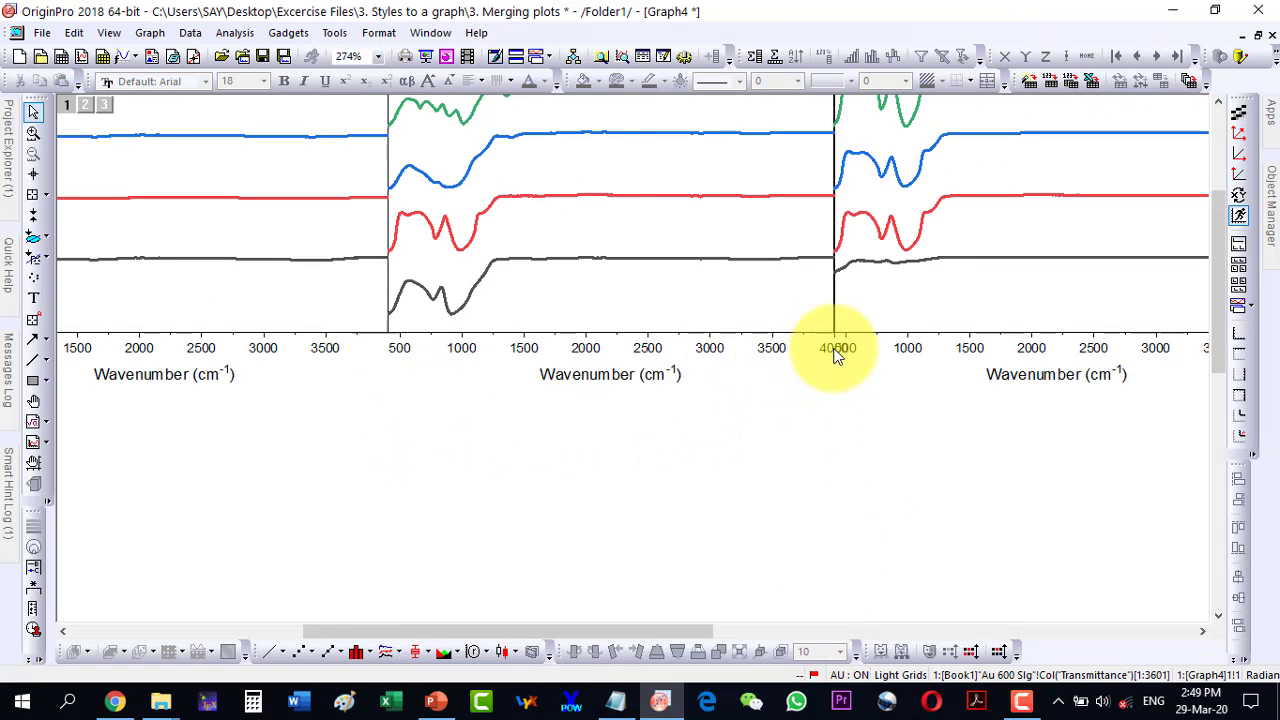
left_click(784, 356)
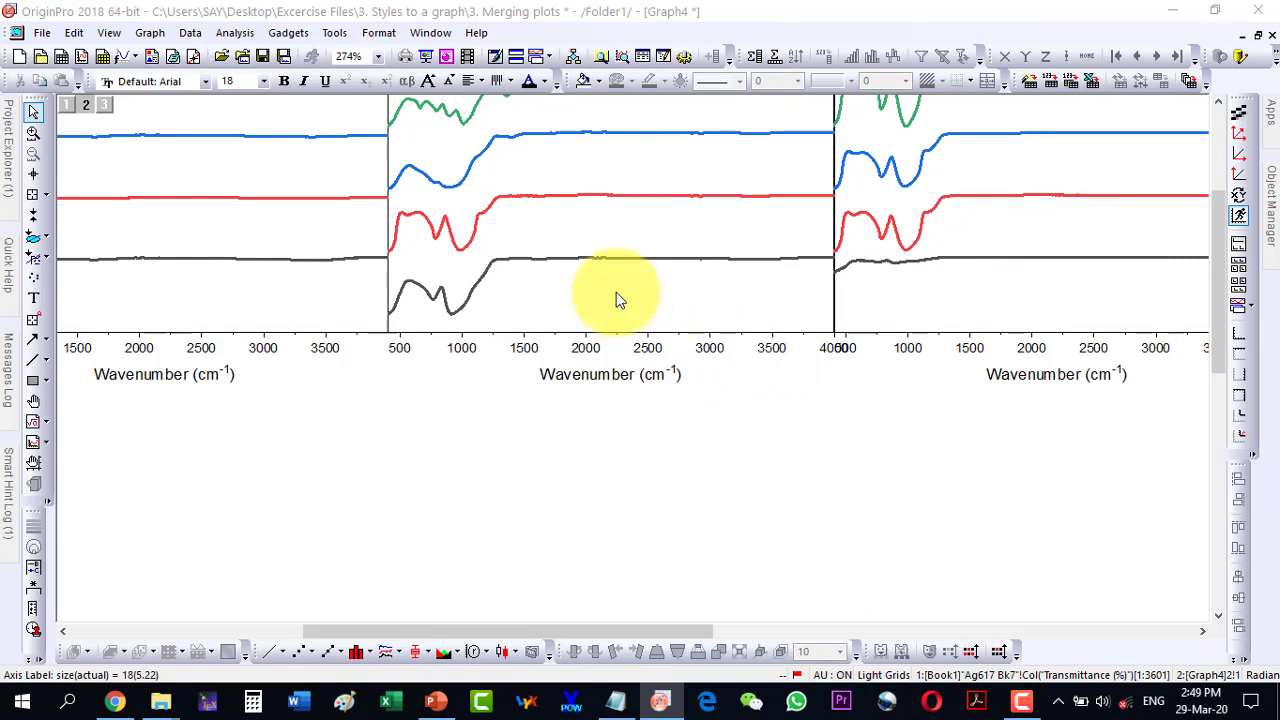
double_click(537, 240)
left_click(482, 43)
double_click(590, 101)
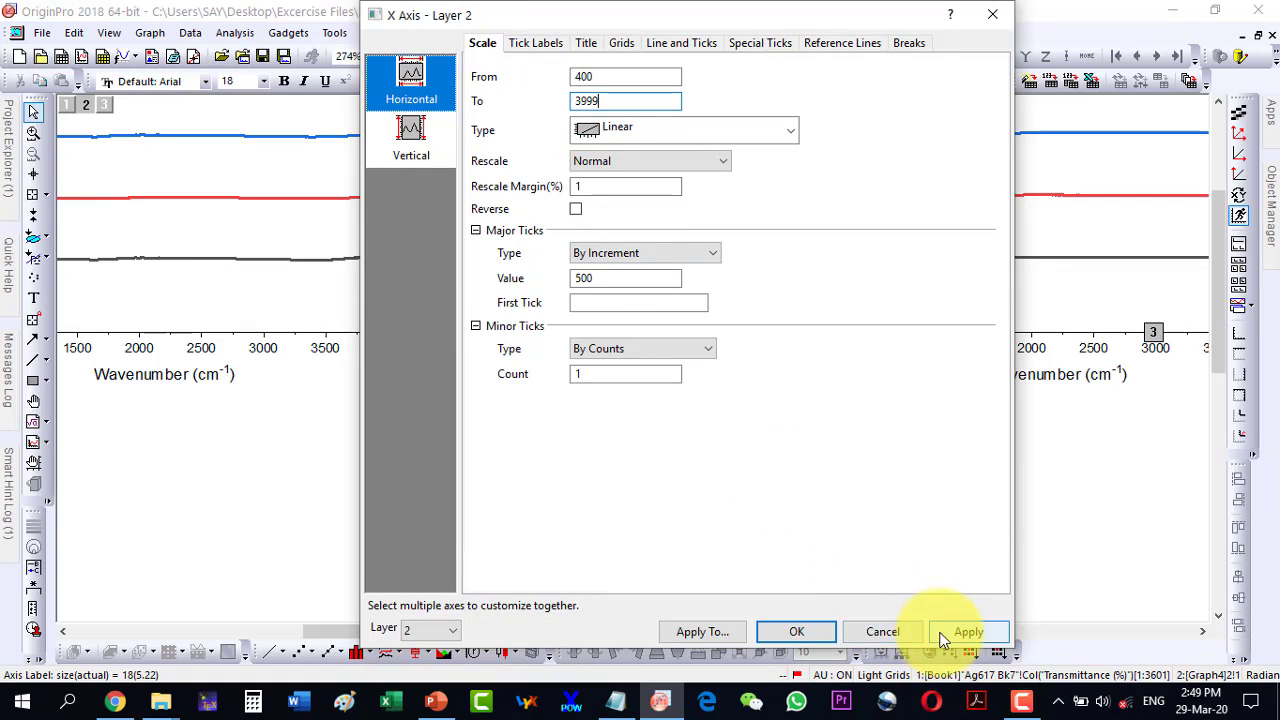
left_click(793, 632)
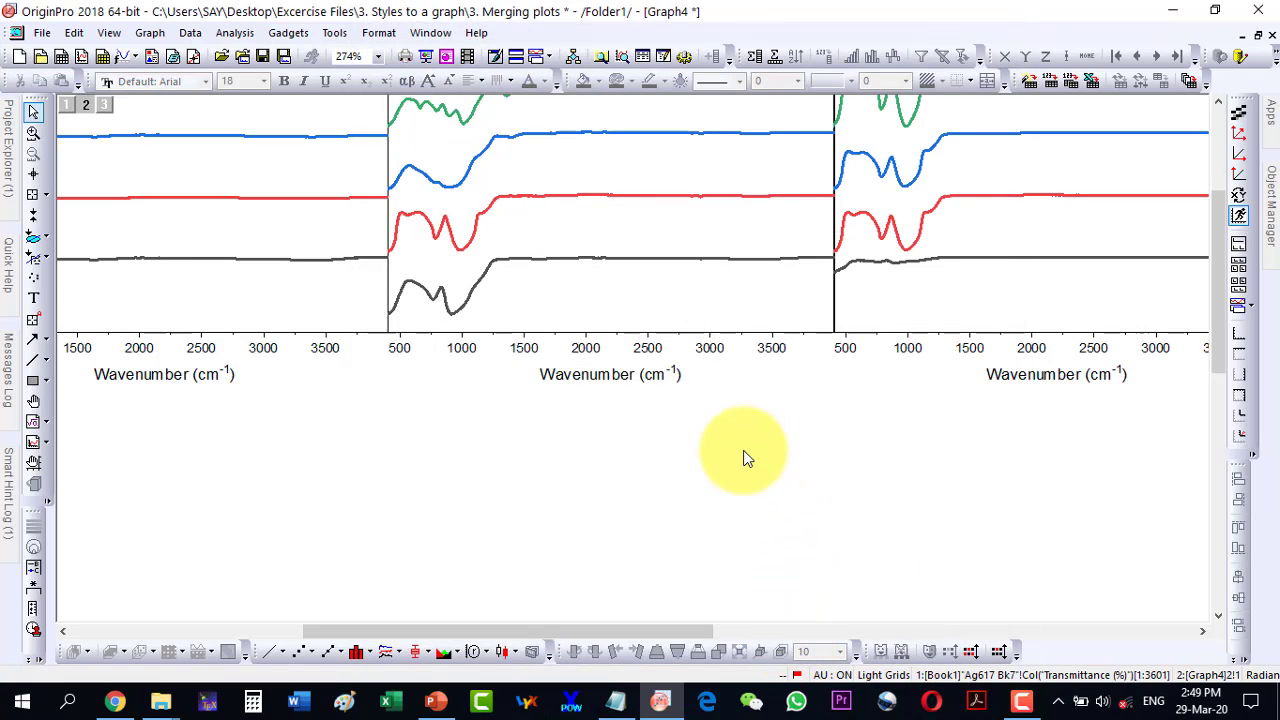
Delete the Wavenumber X axis titles of the first and third panels, keeping only the middle panel's title
key("ctrl+w")
scroll(744, 458, "up", 3)
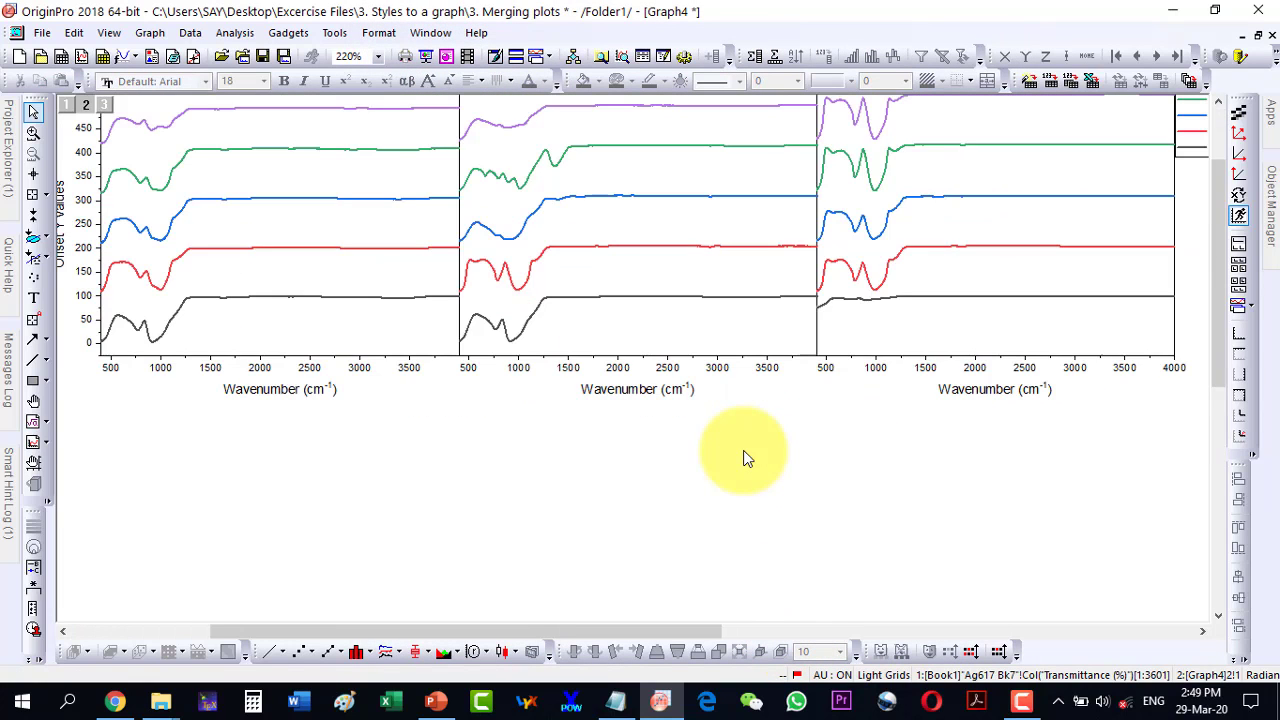
scroll(744, 458, "up", 4)
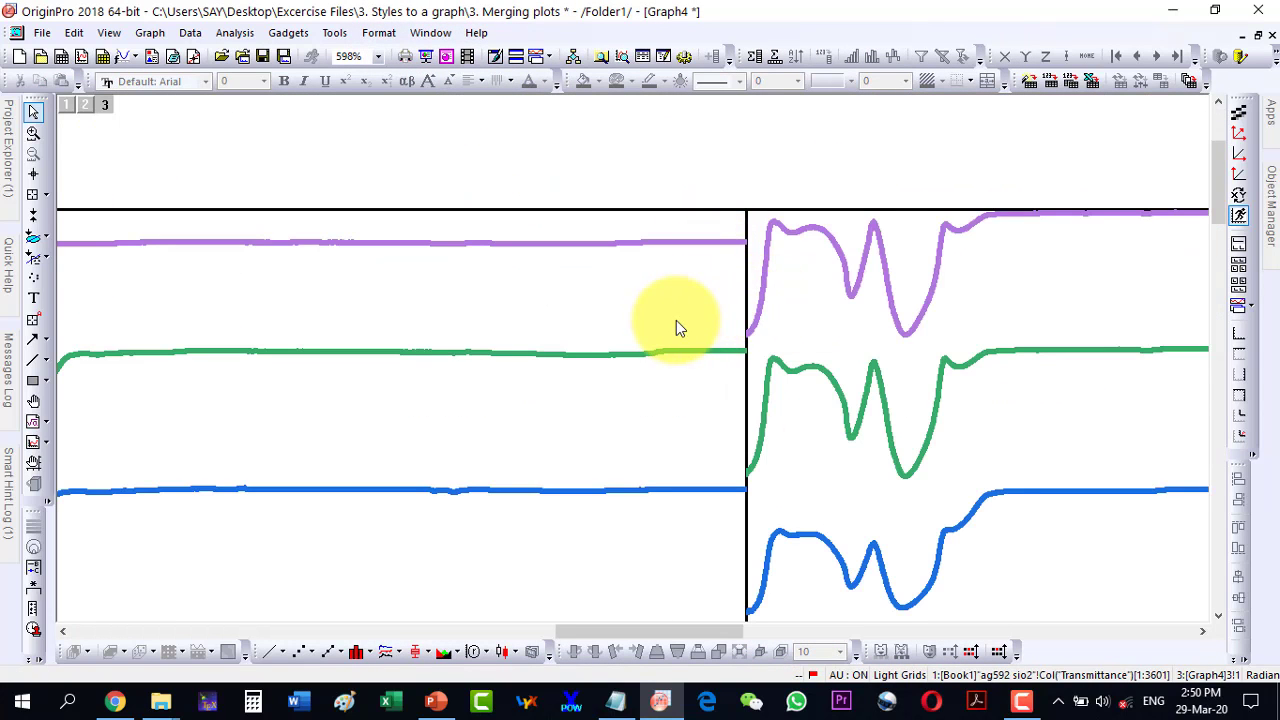
scroll(523, 306, "down", 4)
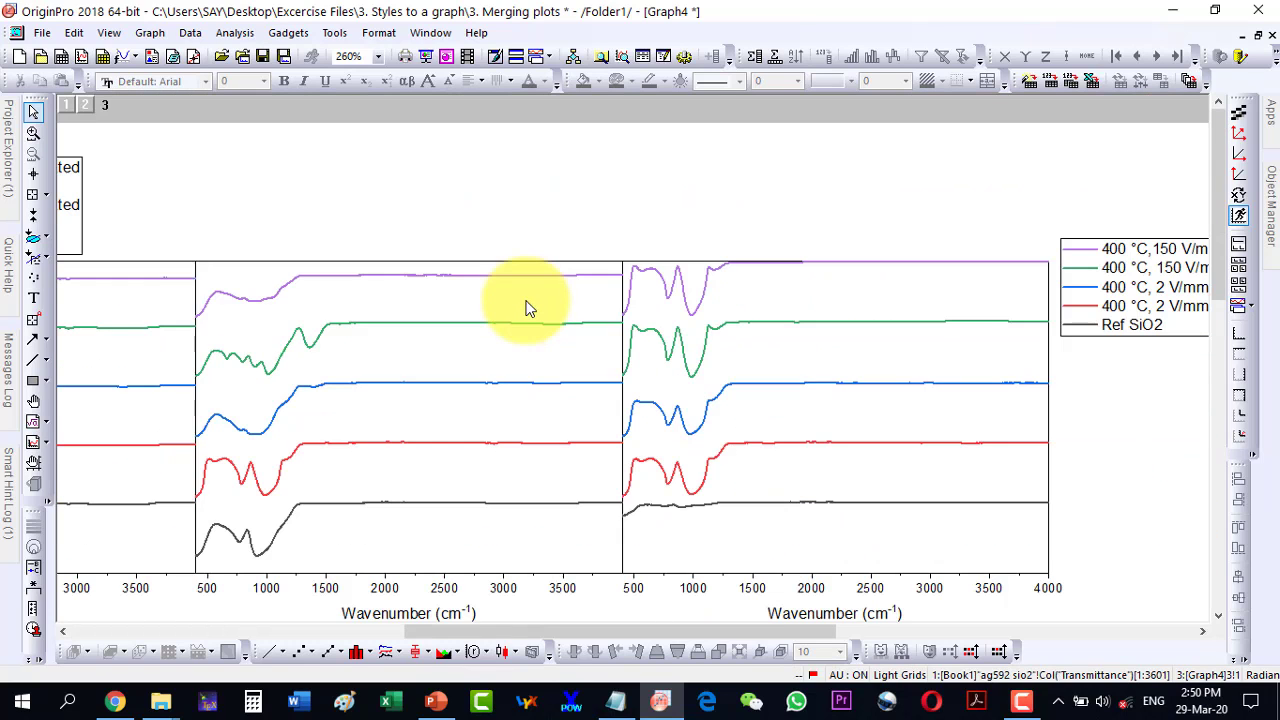
scroll(529, 309, "down", 2)
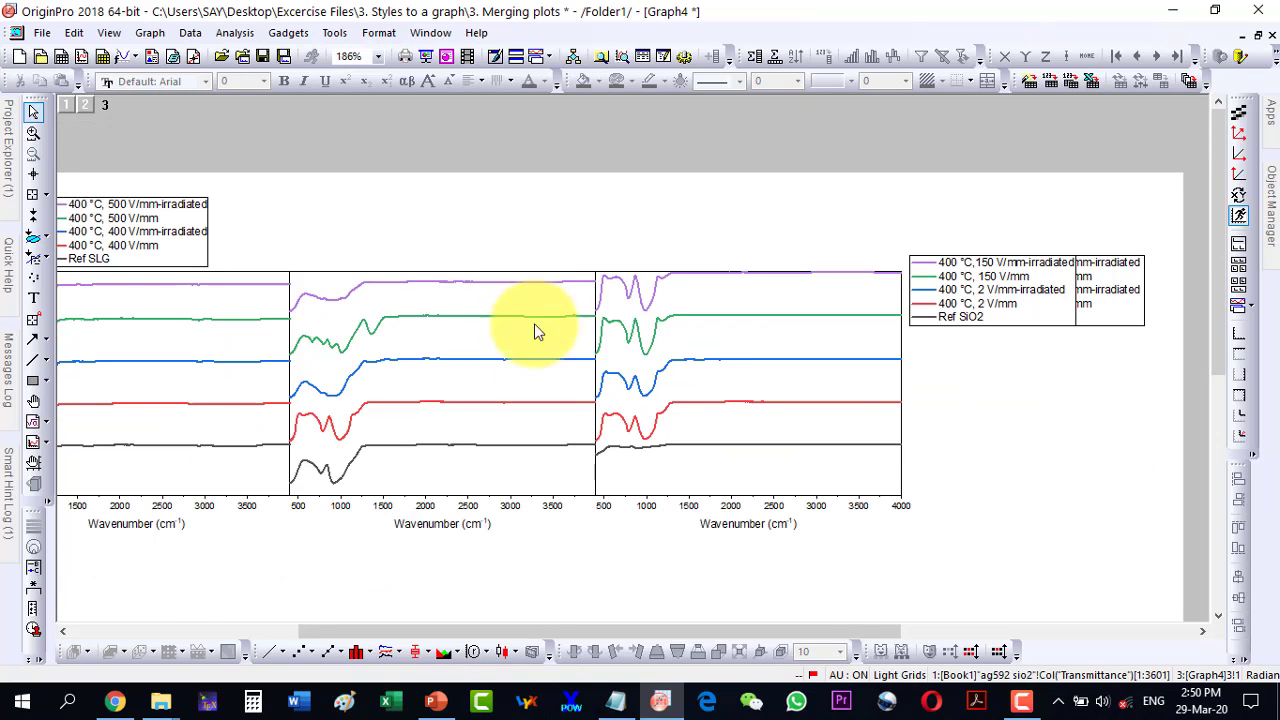
left_click_drag(601, 634, 405, 640)
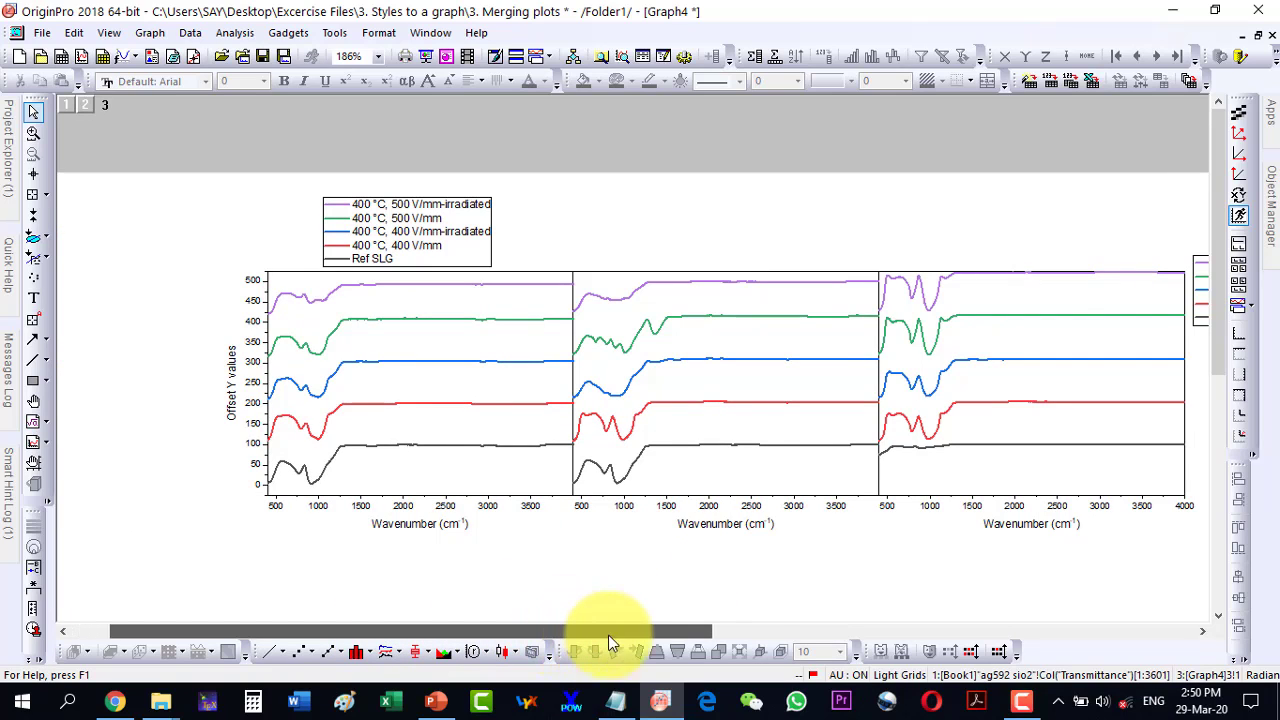
left_click_drag(604, 640, 673, 635)
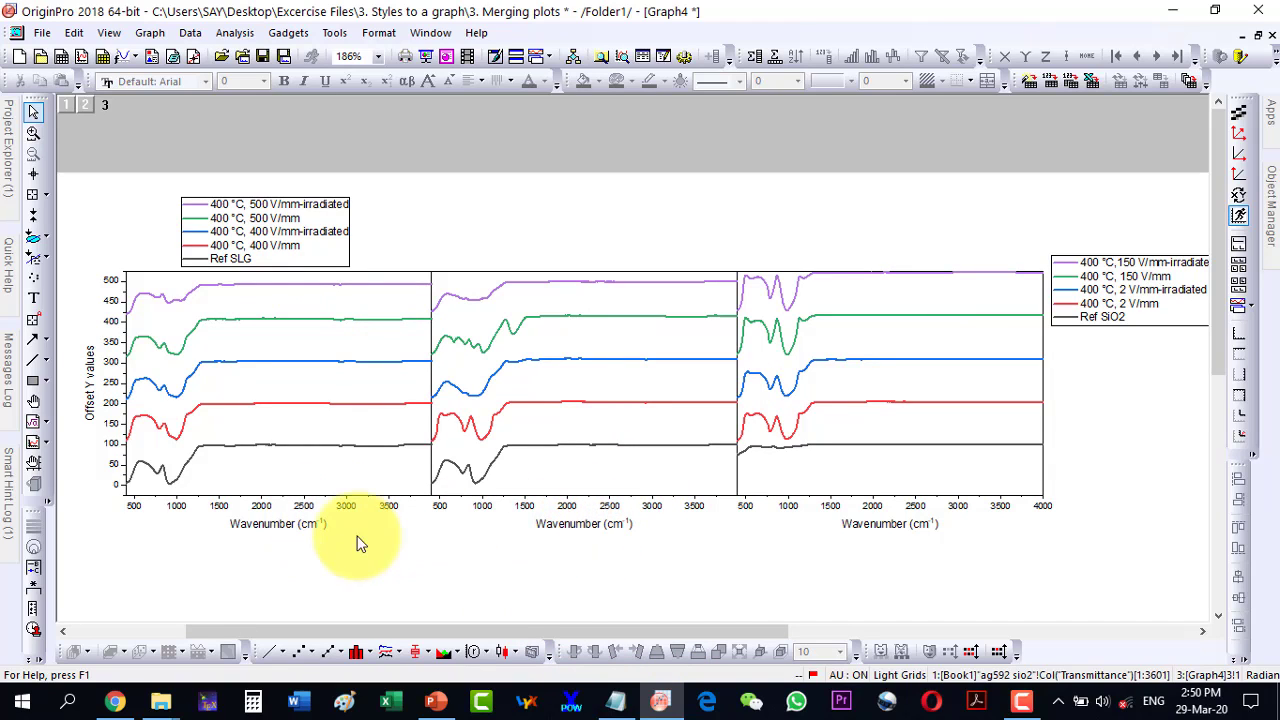
left_click(295, 524)
key("Delete")
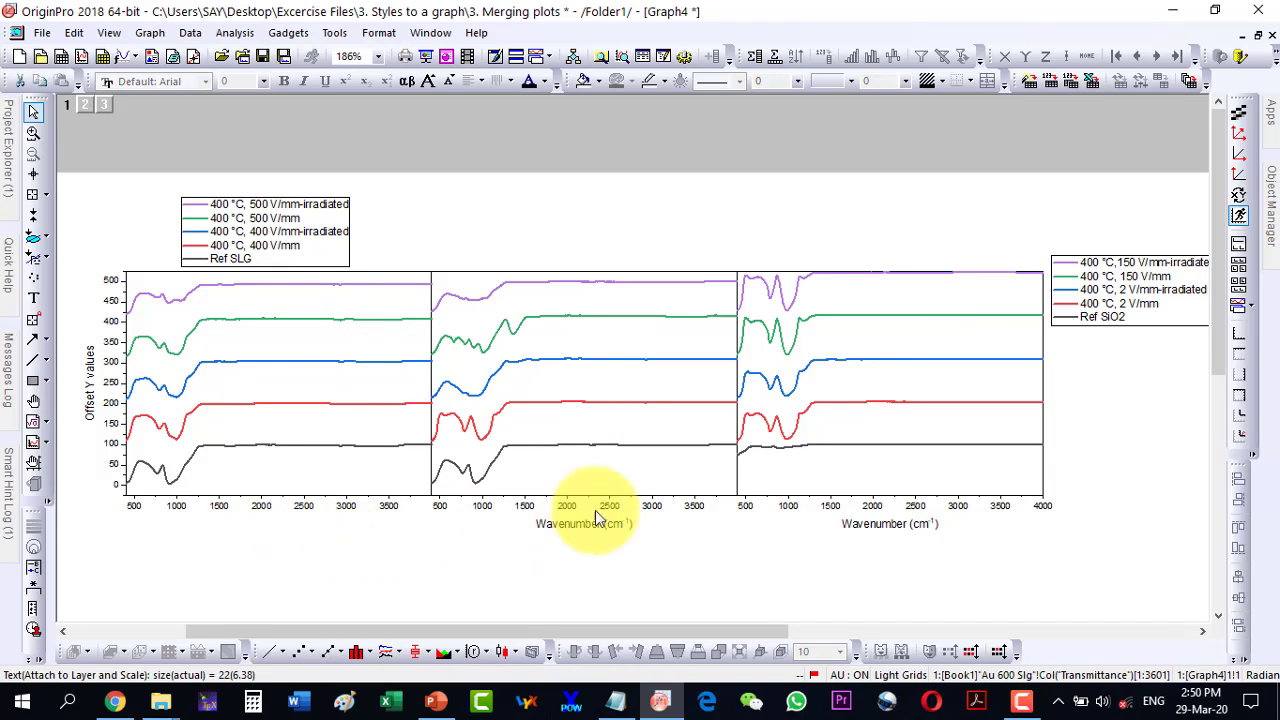
left_click(868, 526)
key("Delete")
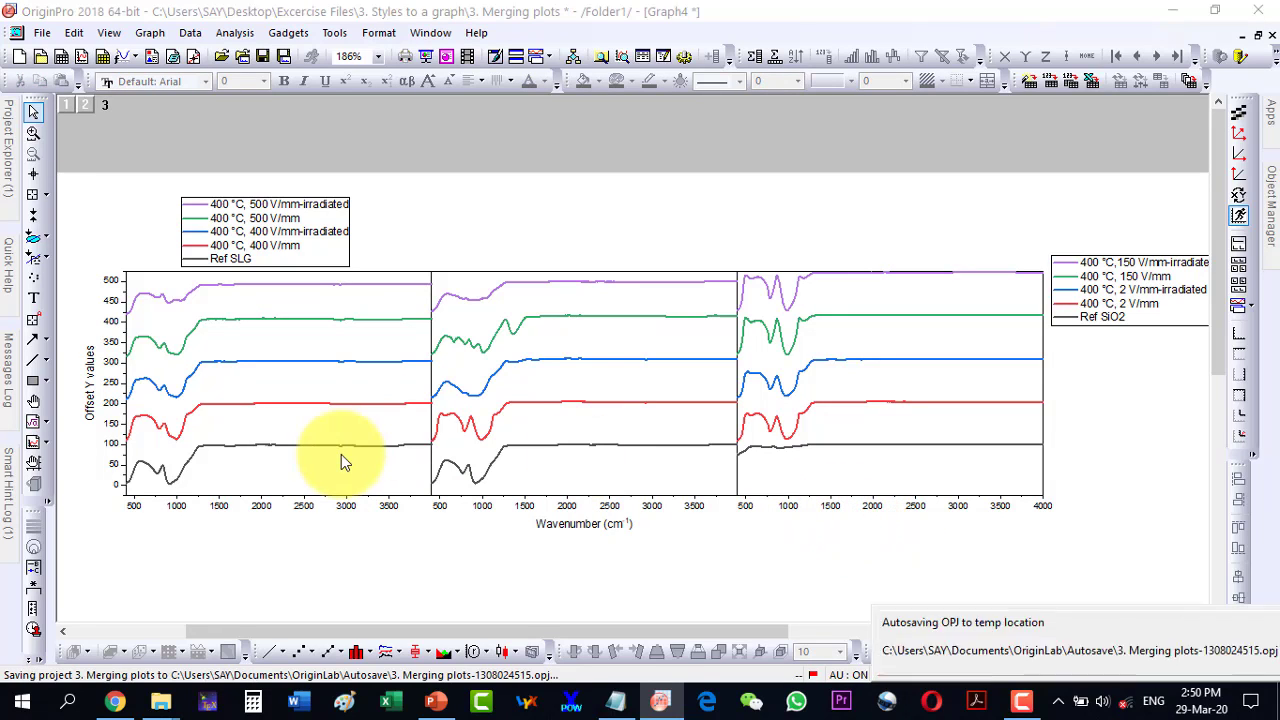
Change the first panel's Y axis title from Offset Y values to Transmittance (%), in enlarged bold text
left_click(90, 391)
left_click(90, 391)
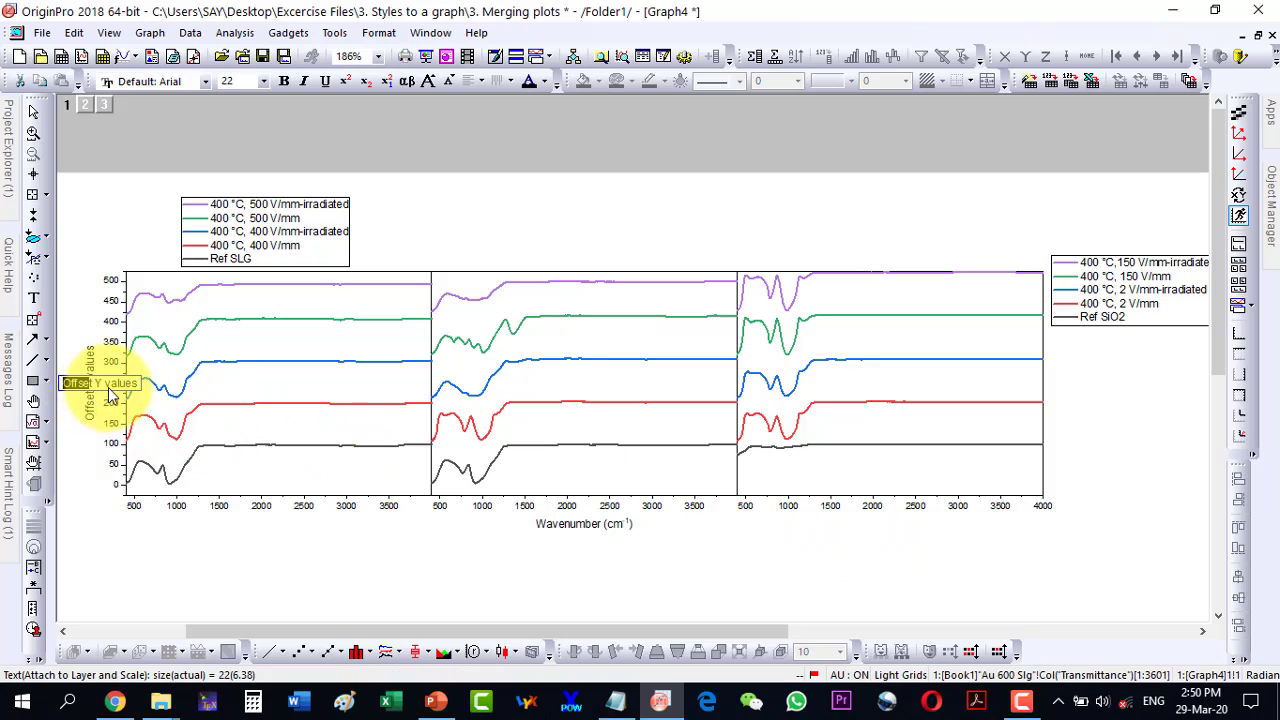
type("Trail")
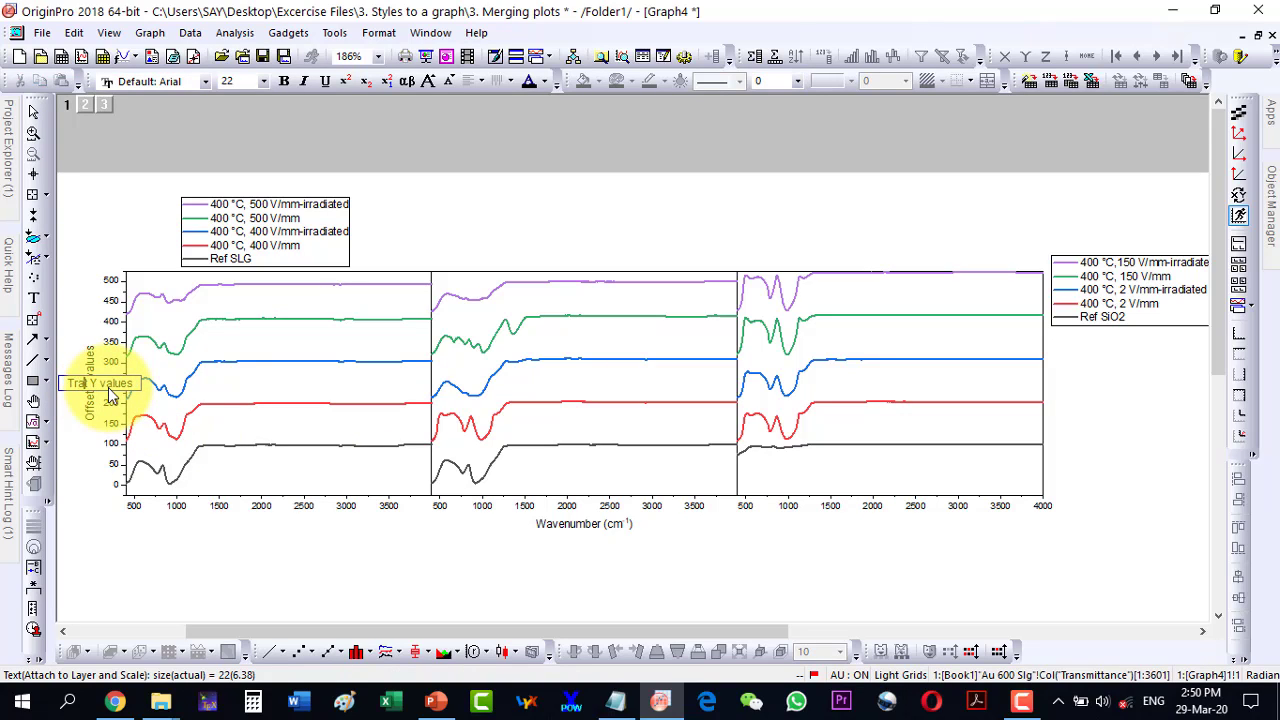
type("nsmitta")
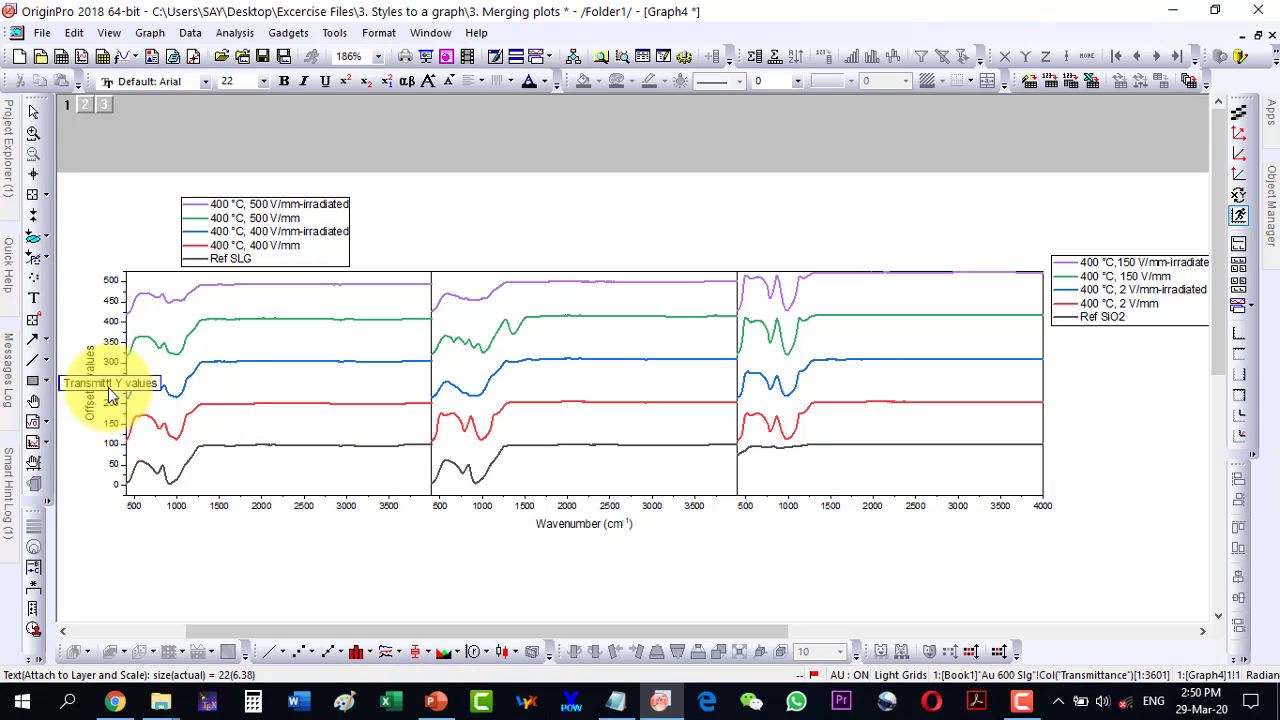
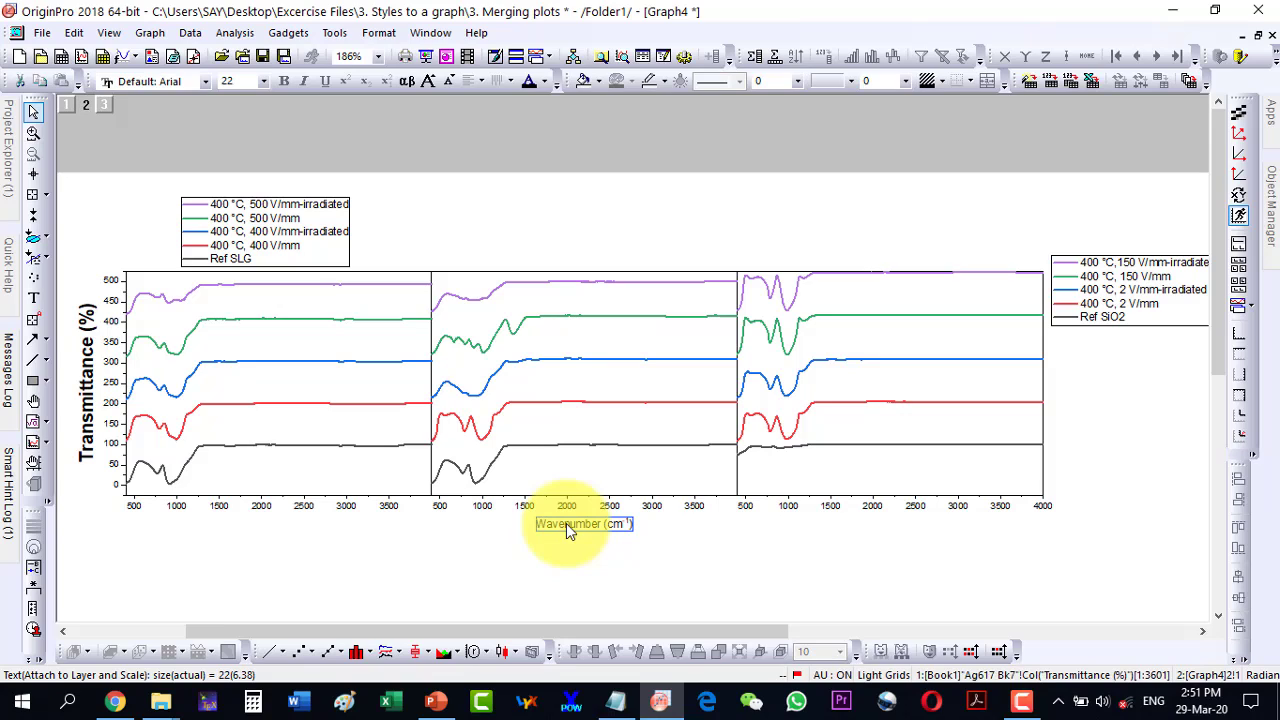
Make the Wavenumber X axis title under the middle panel bold and enlarge it to font size 45.5
double_click(566, 523)
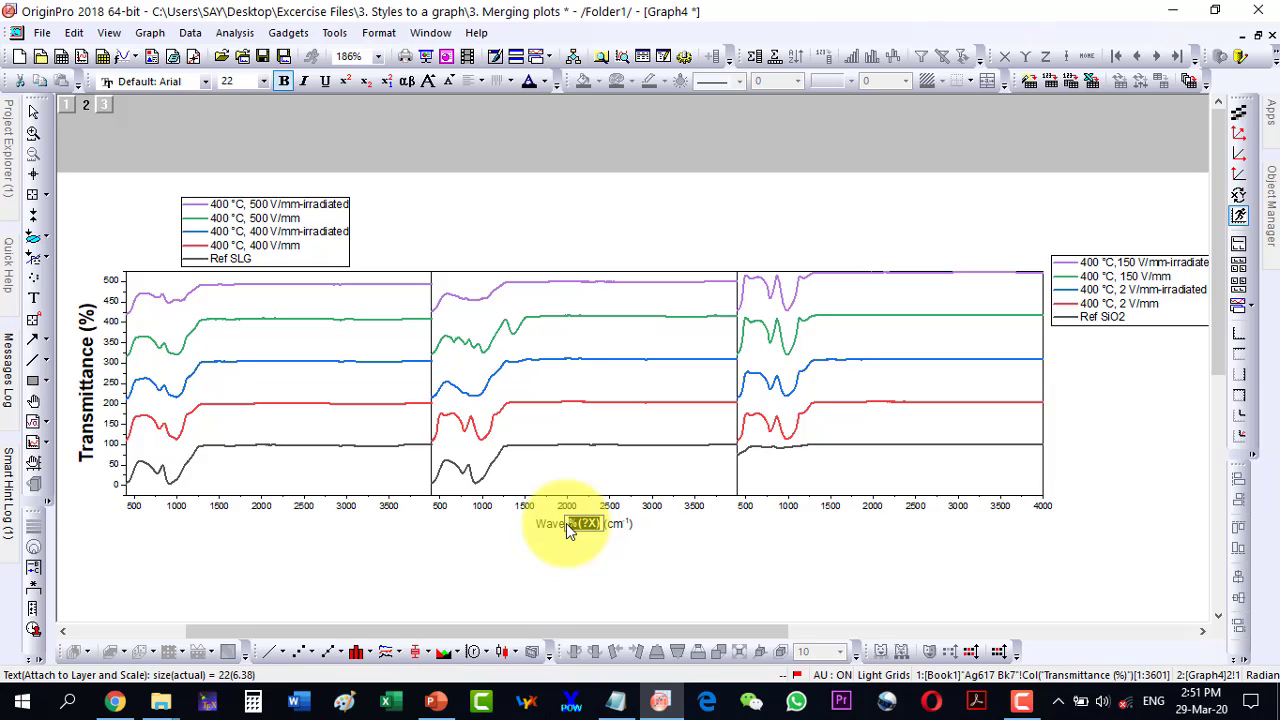
key("ctrl+shift+period")
key("ctrl+shift+period")
key("ctrl+shift+period")
key("ctrl+shift+period")
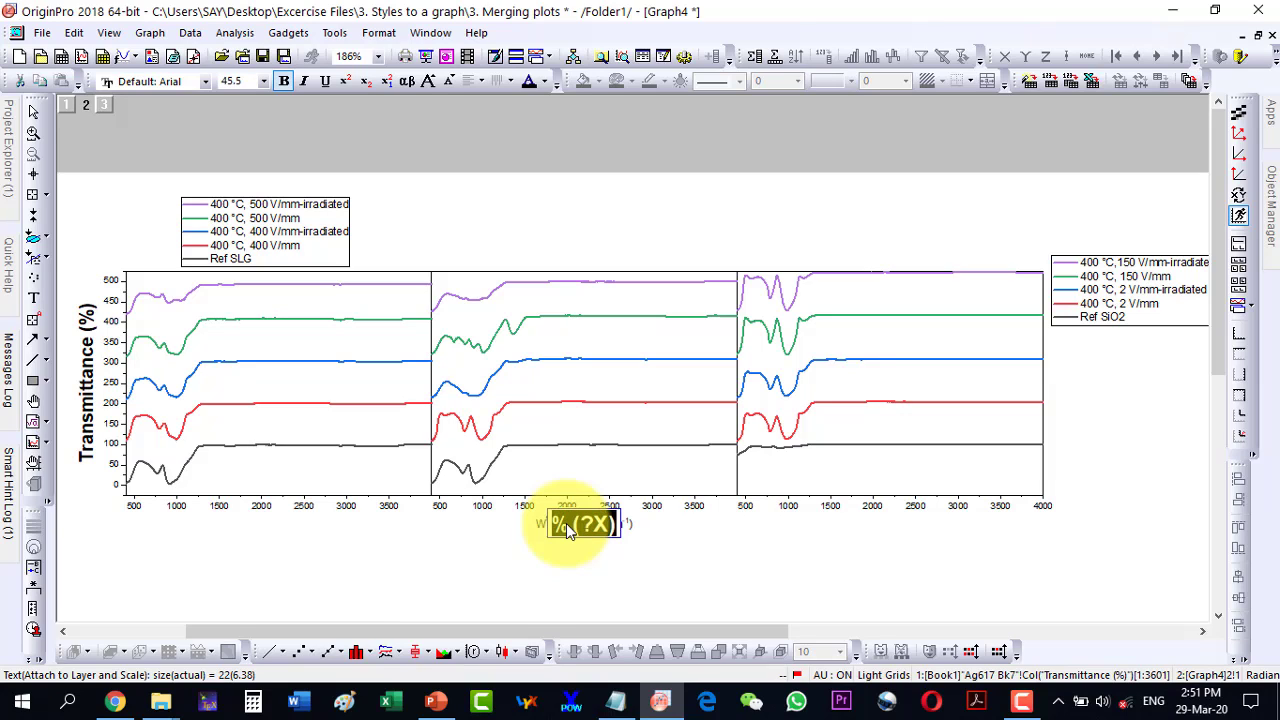
left_click(486, 551)
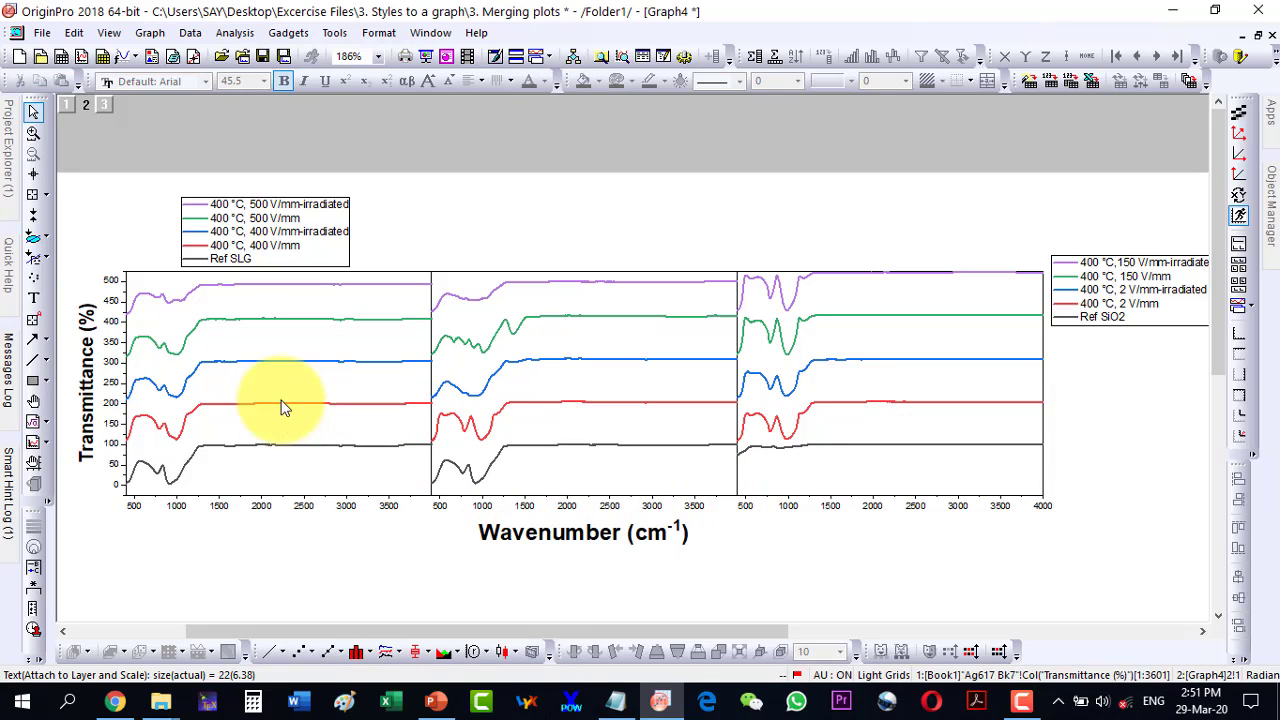
Enlarge the first panel's X axis tick labels to font size 31
left_click(309, 510)
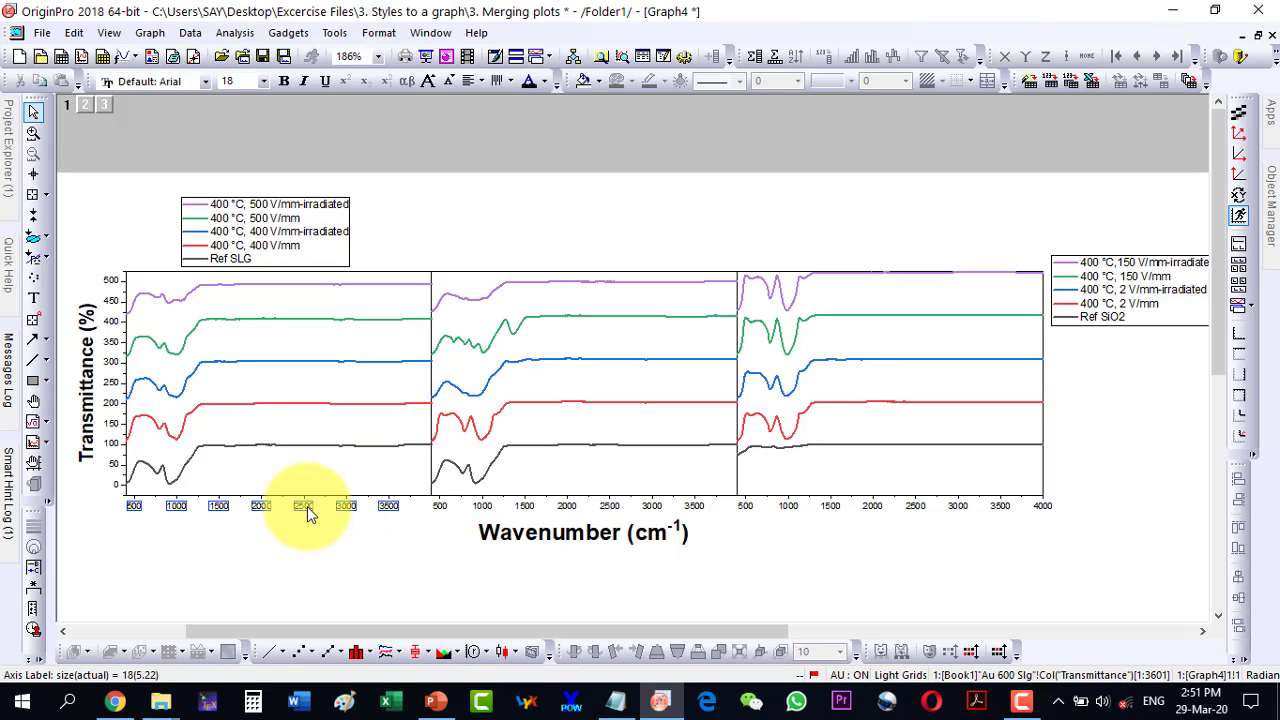
key("ctrl+bracketright")
key("ctrl+bracketright")
key("ctrl+bracketright")
key("ctrl+bracketright")
key("ctrl+bracketright")
key("ctrl+bracketright")
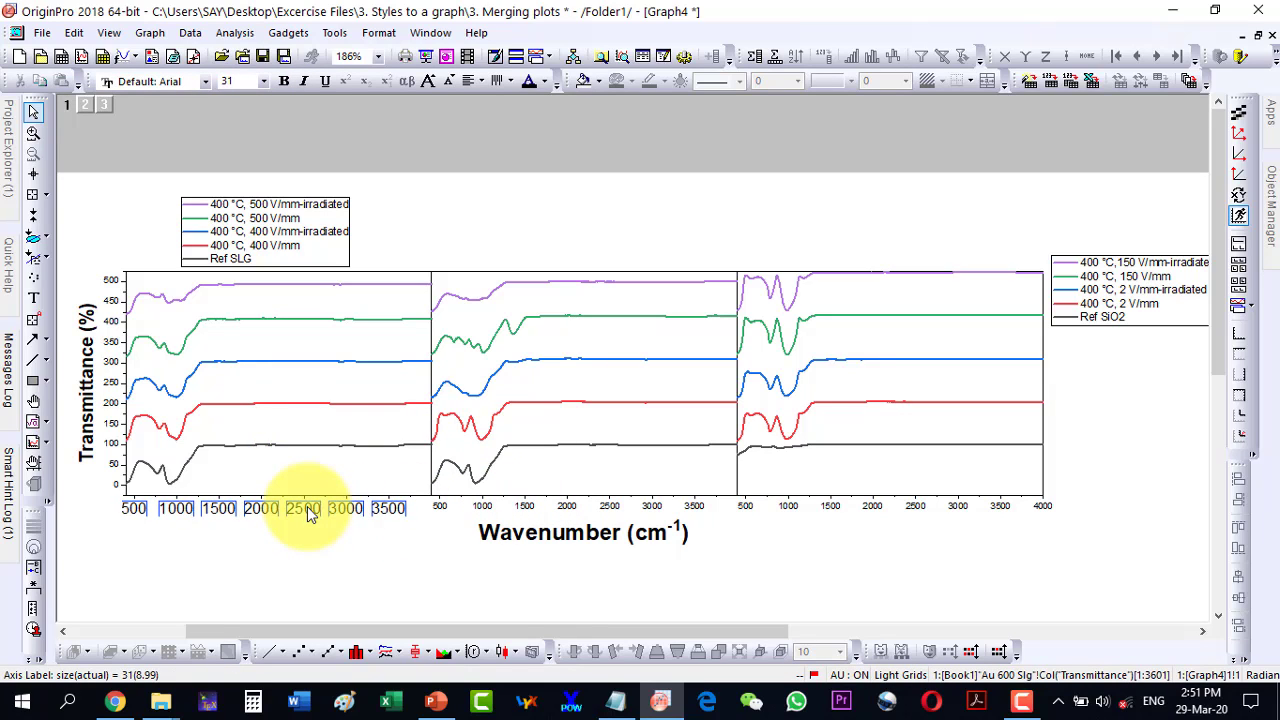
key("ctrl+bracketright")
key("ctrl+bracketright")
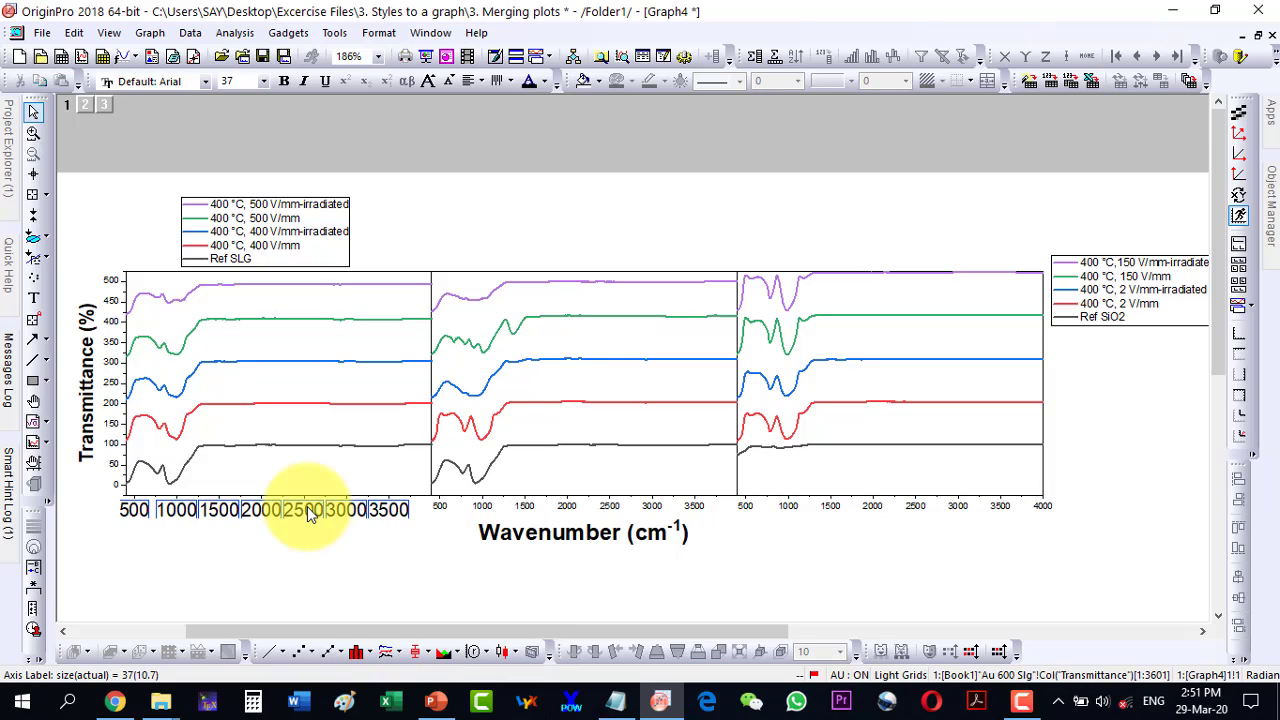
key("ctrl+bracketleft")
key("ctrl+bracketleft")
key("ctrl+bracketleft")
key("ctrl+bracketleft")
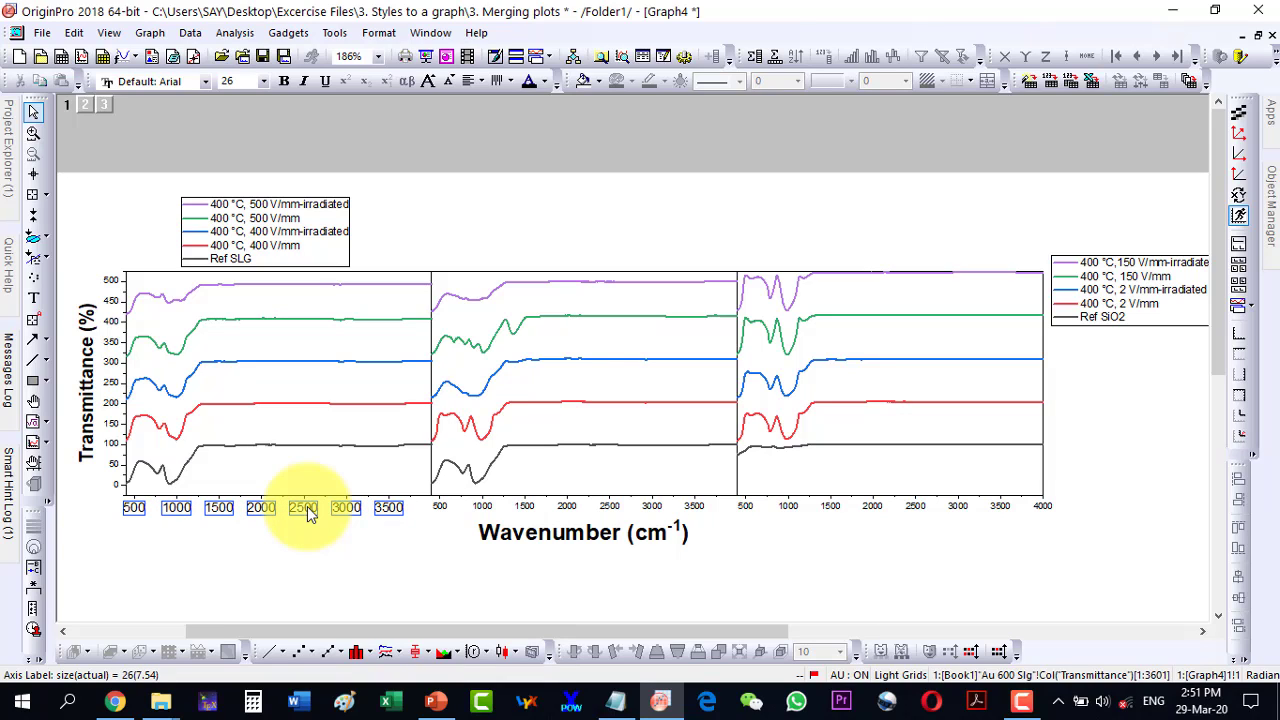
key("ctrl+bracketright")
key("ctrl+bracketright")
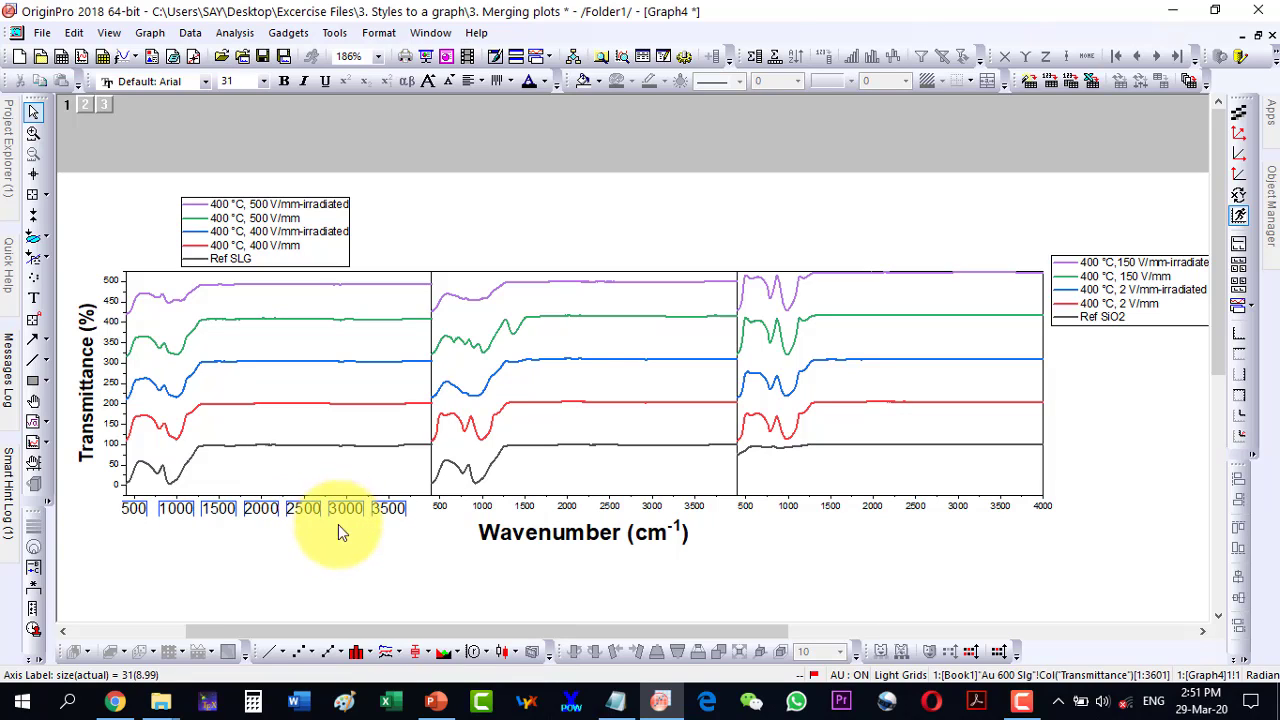
left_click(332, 535)
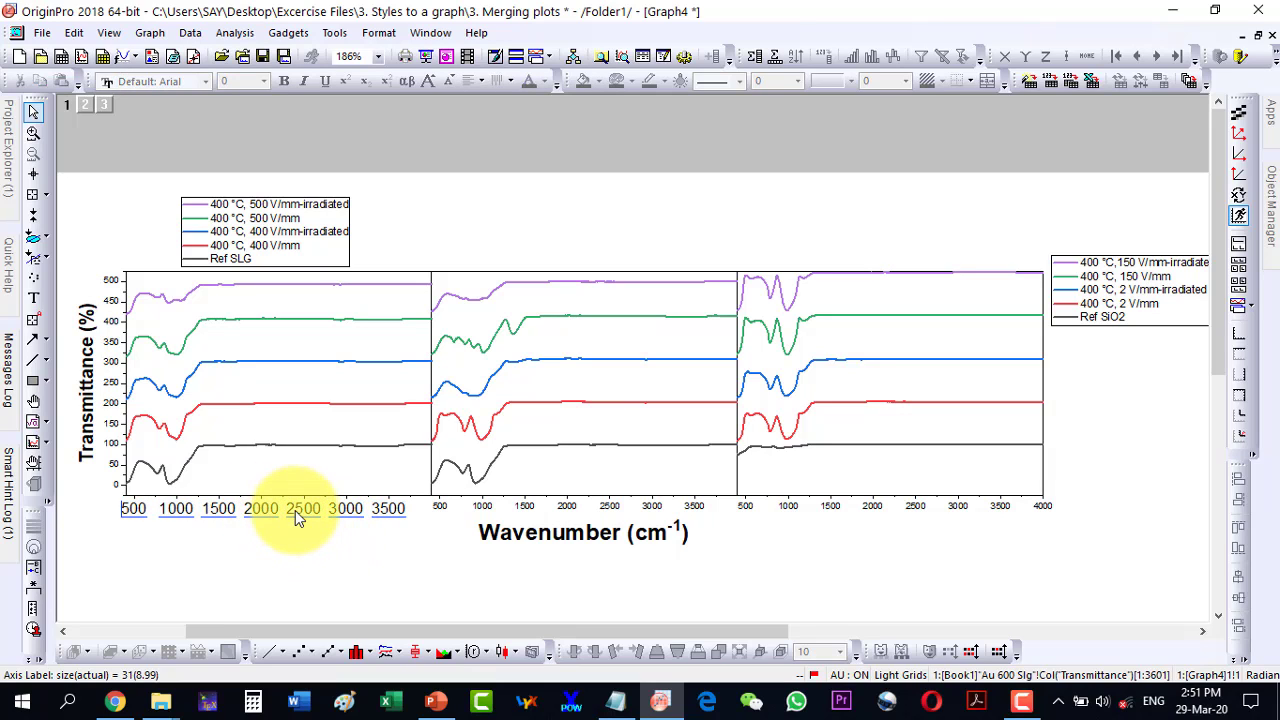
Make the first panel's bottom X axis tick labels bold and apply the change
left_click(295, 510)
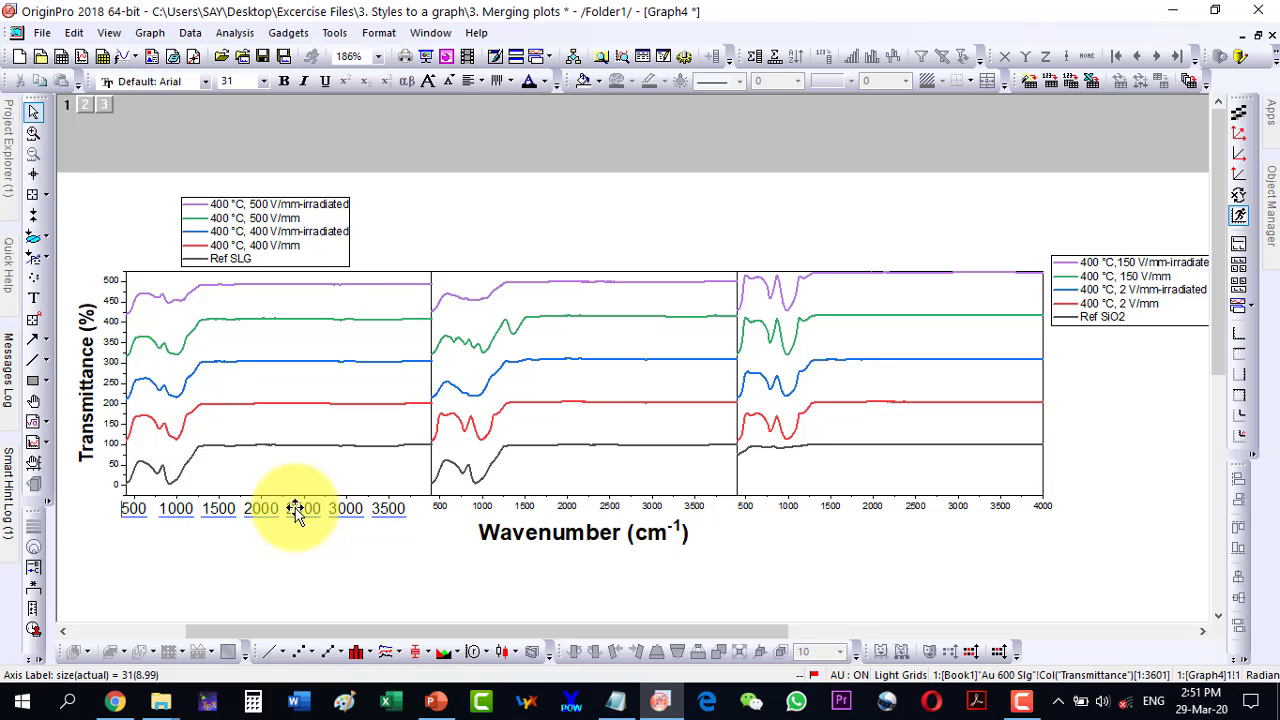
double_click(337, 505)
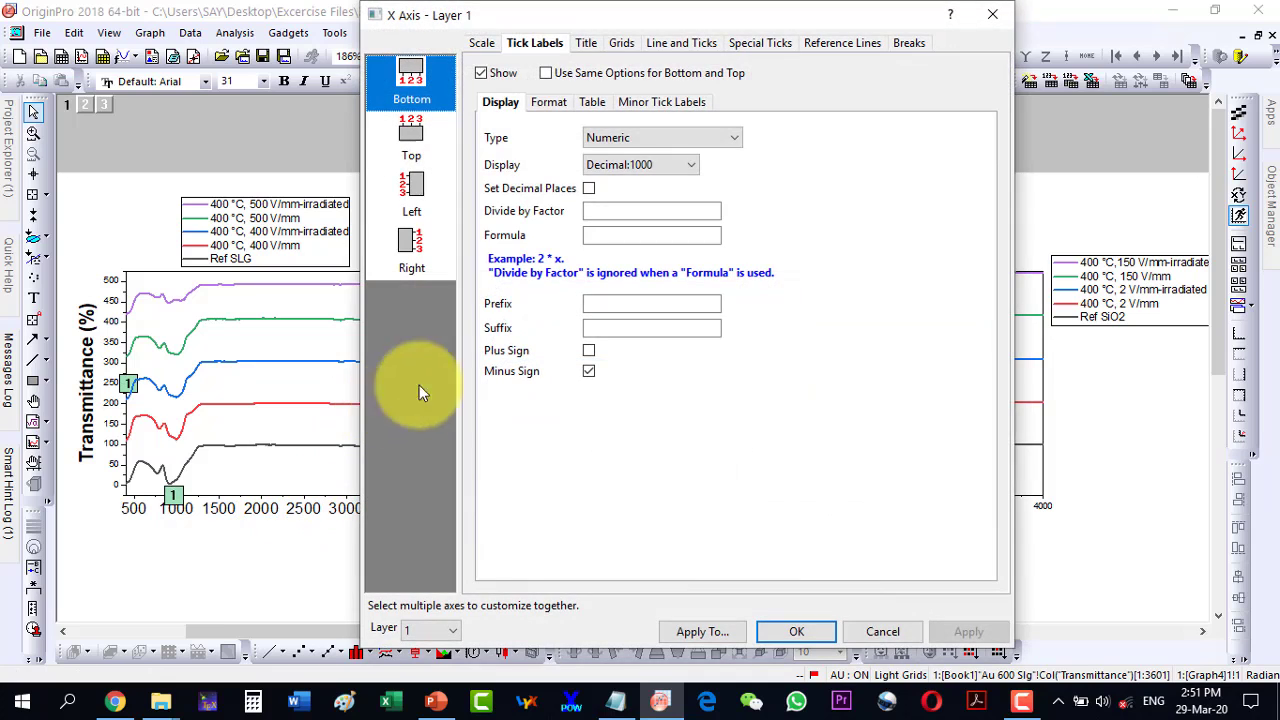
left_click(482, 45)
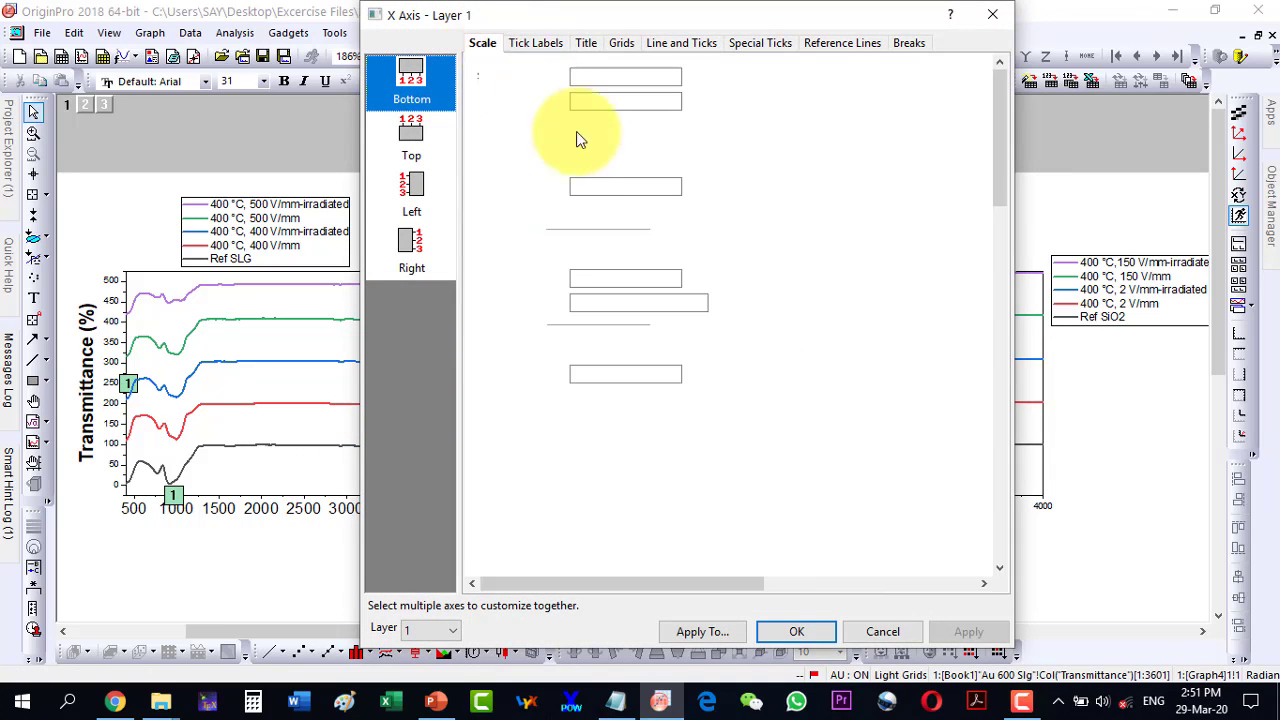
left_click(669, 43)
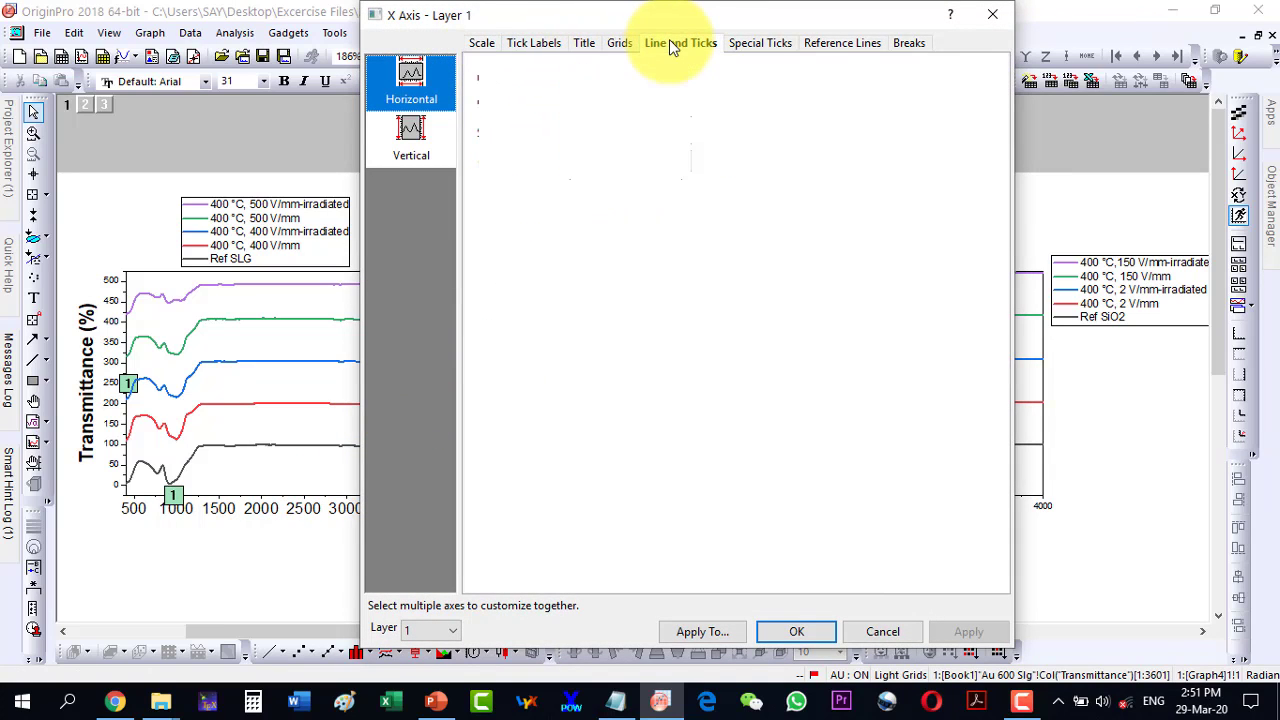
left_click(550, 42)
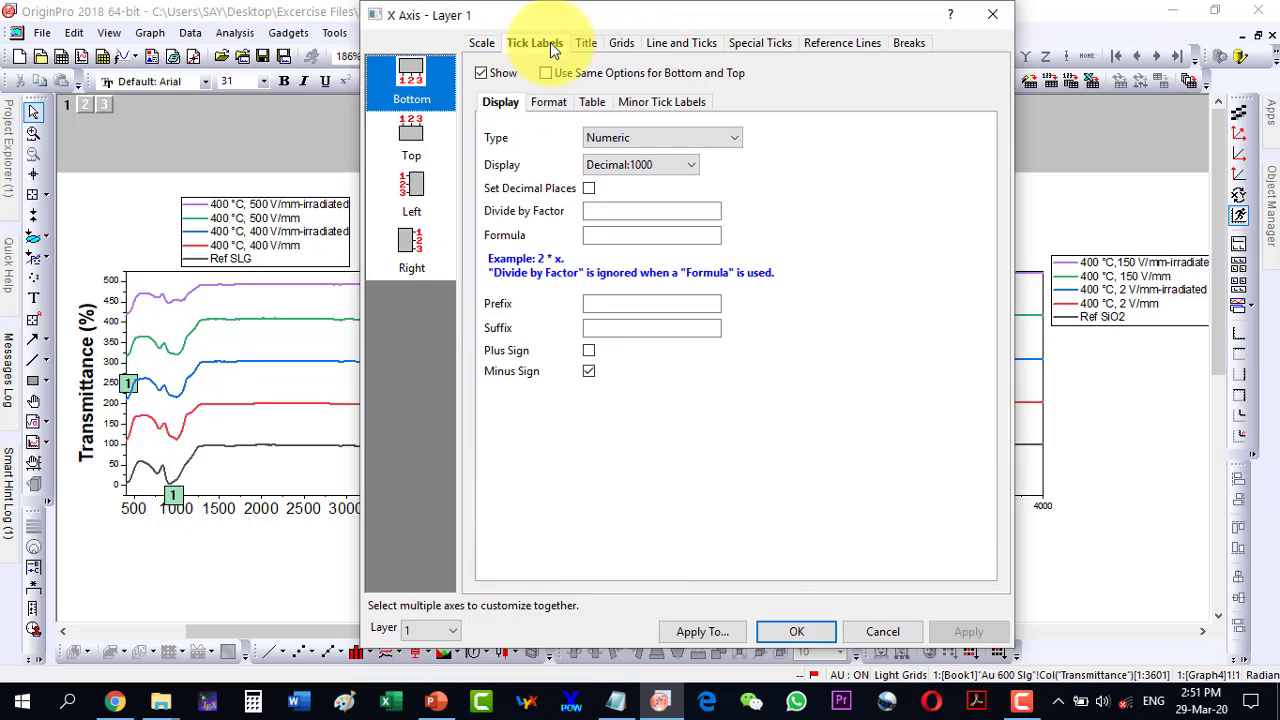
left_click(548, 100)
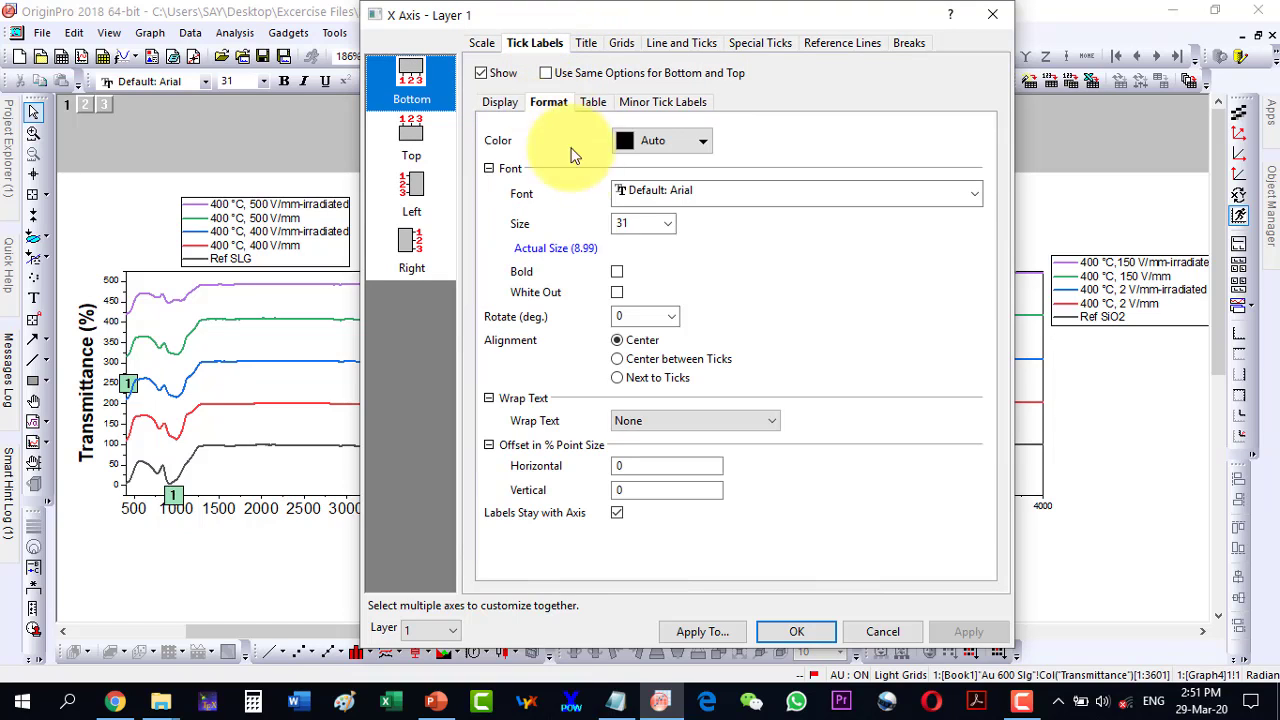
left_click(617, 271)
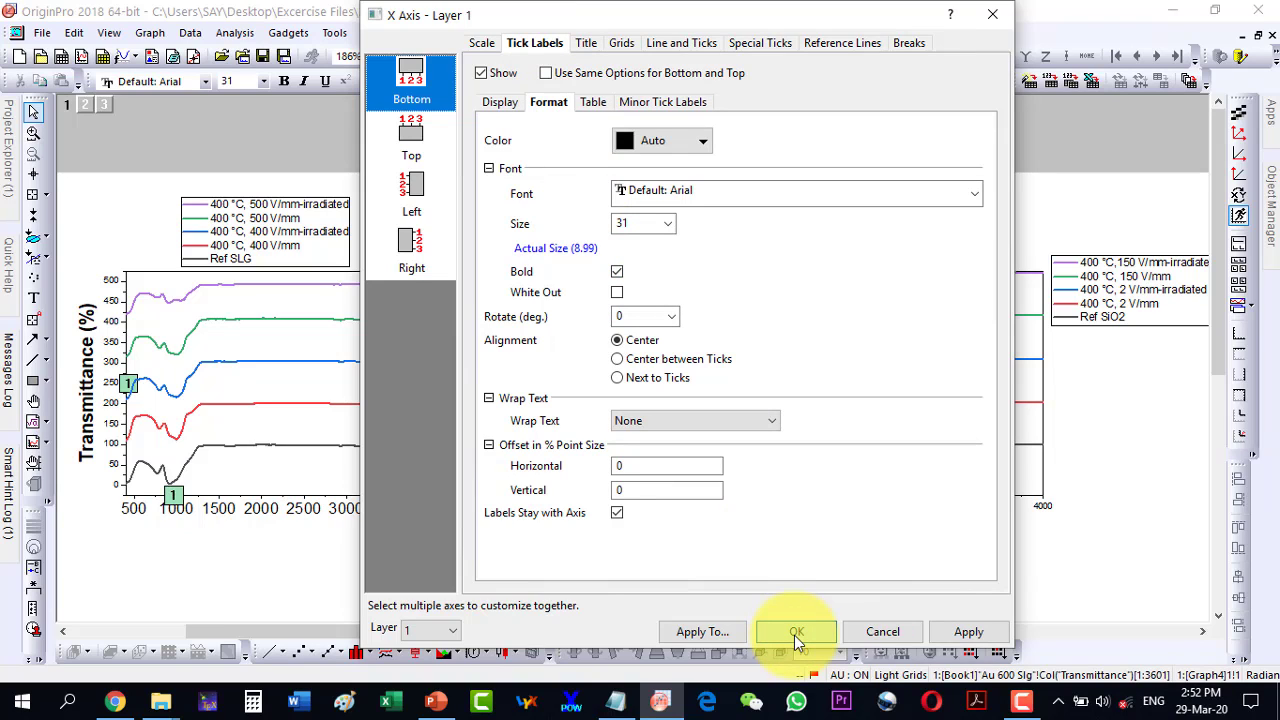
left_click(967, 633)
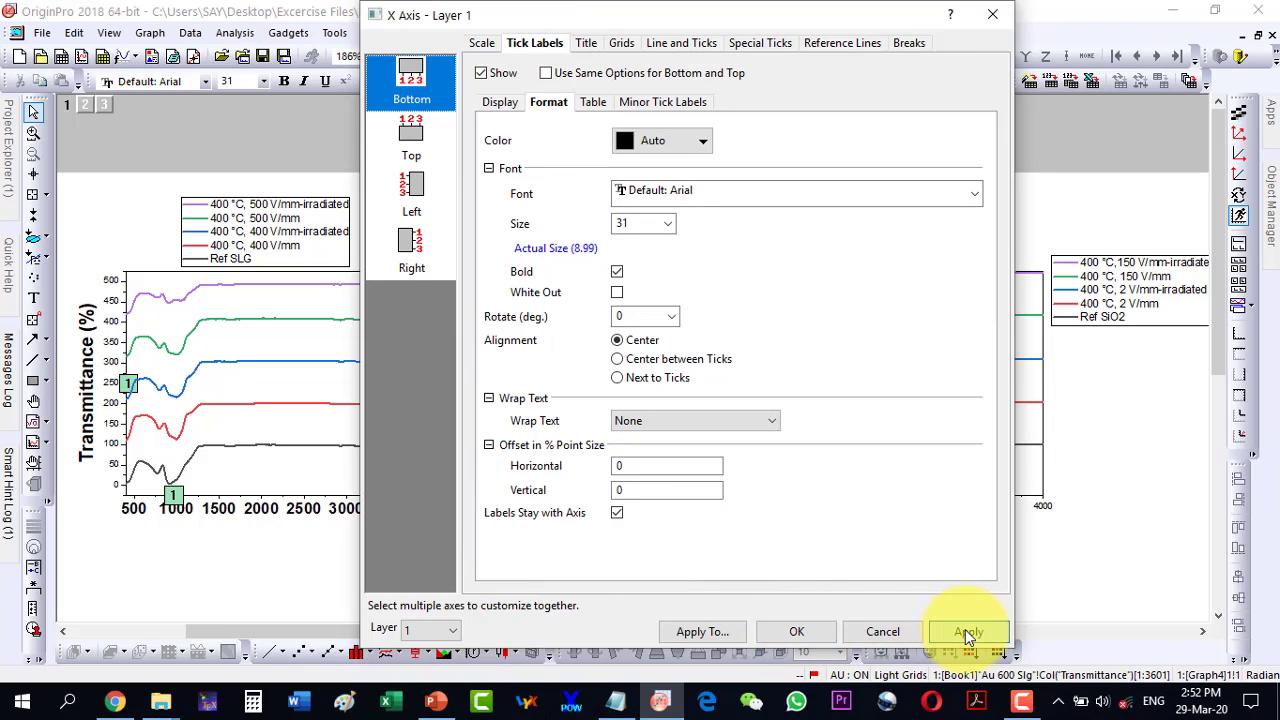
Format the first panel's left Y axis tick labels as bold with font size 31, matching the X axis labels
left_click(407, 185)
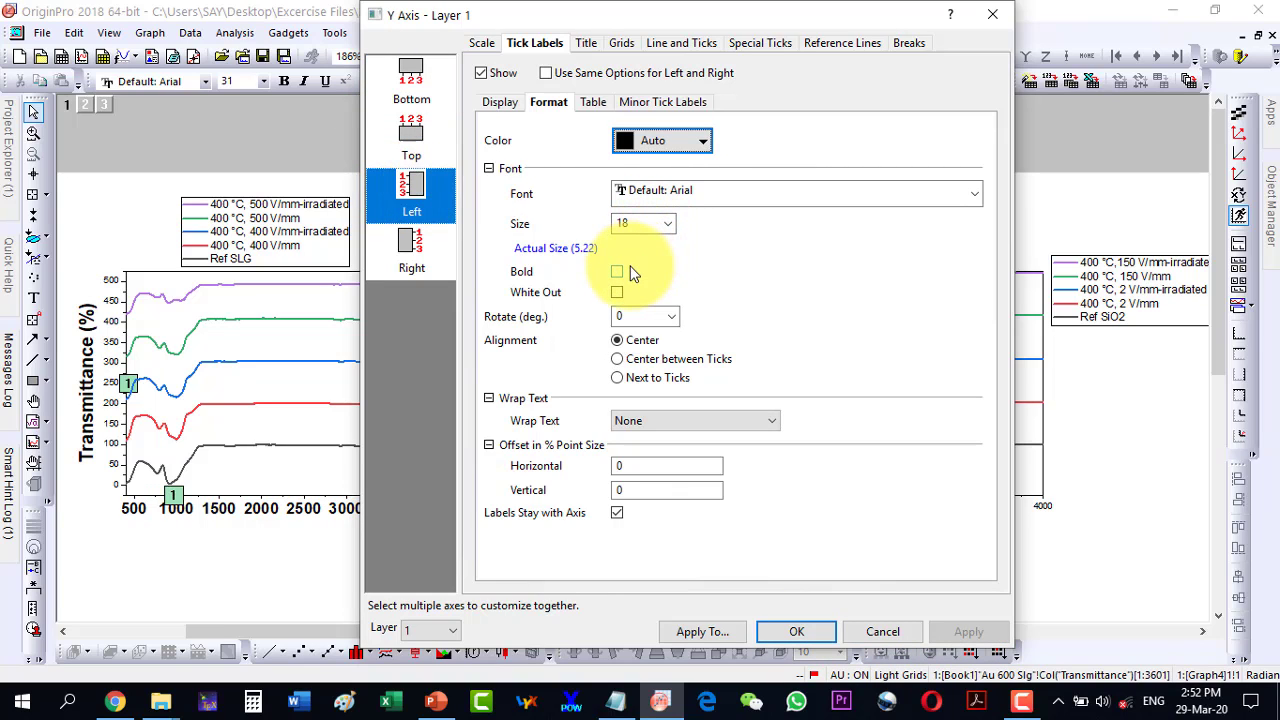
left_click(411, 78)
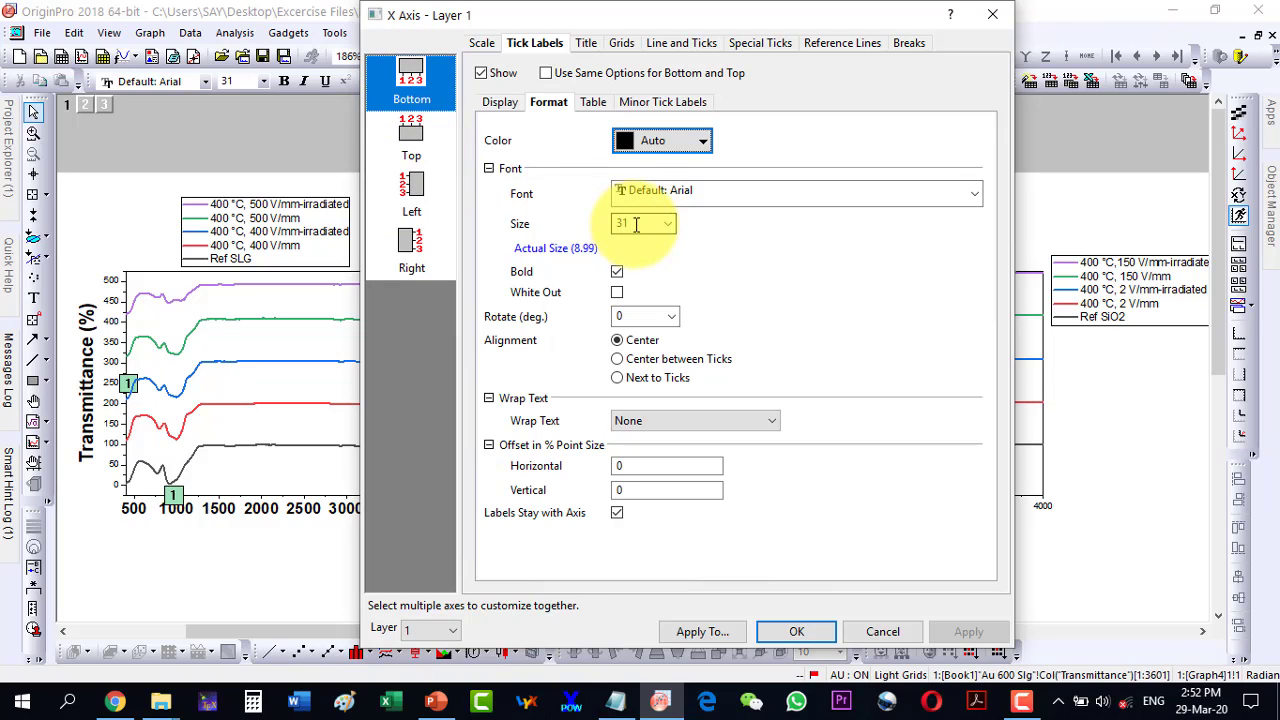
left_click(430, 188)
left_click(655, 224)
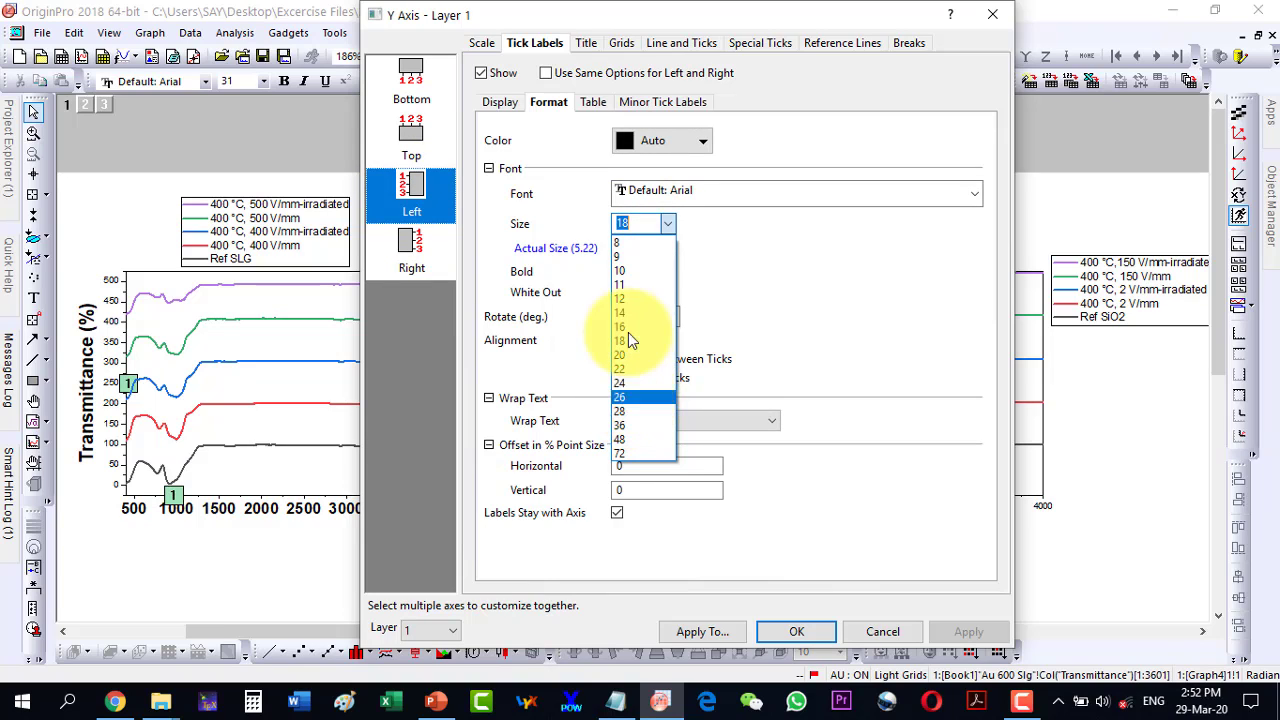
type("9")
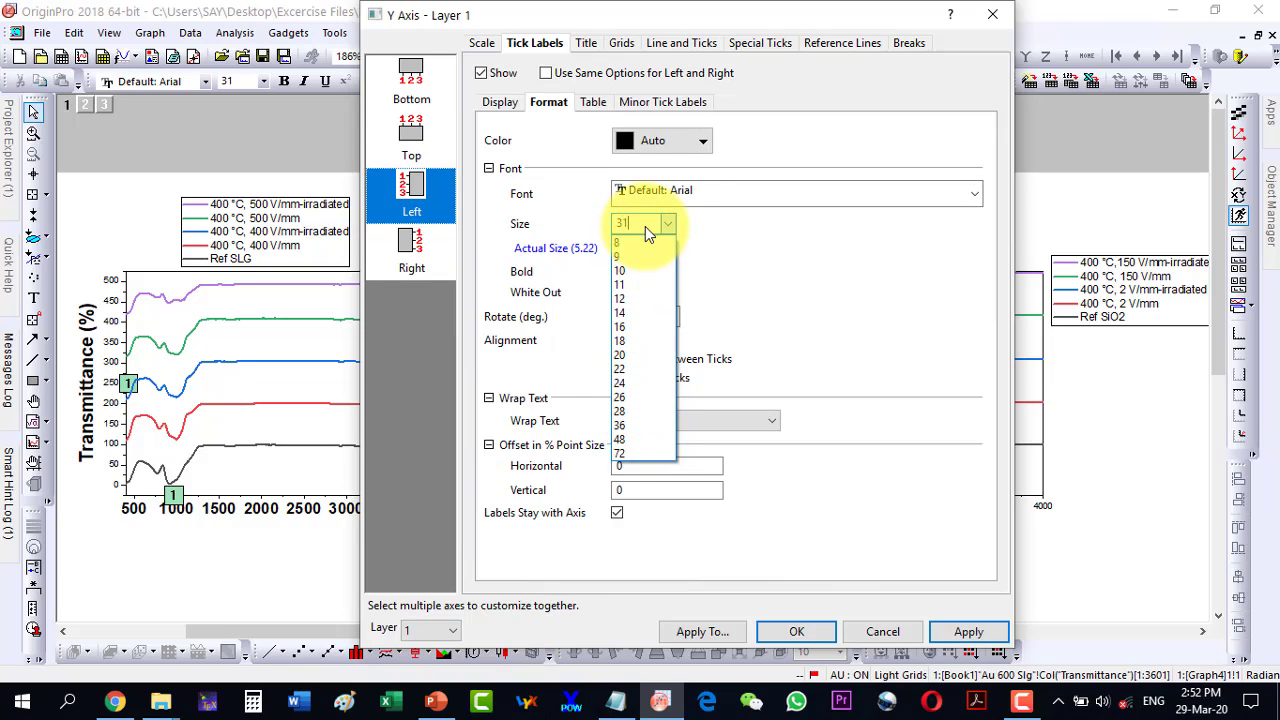
key("Return")
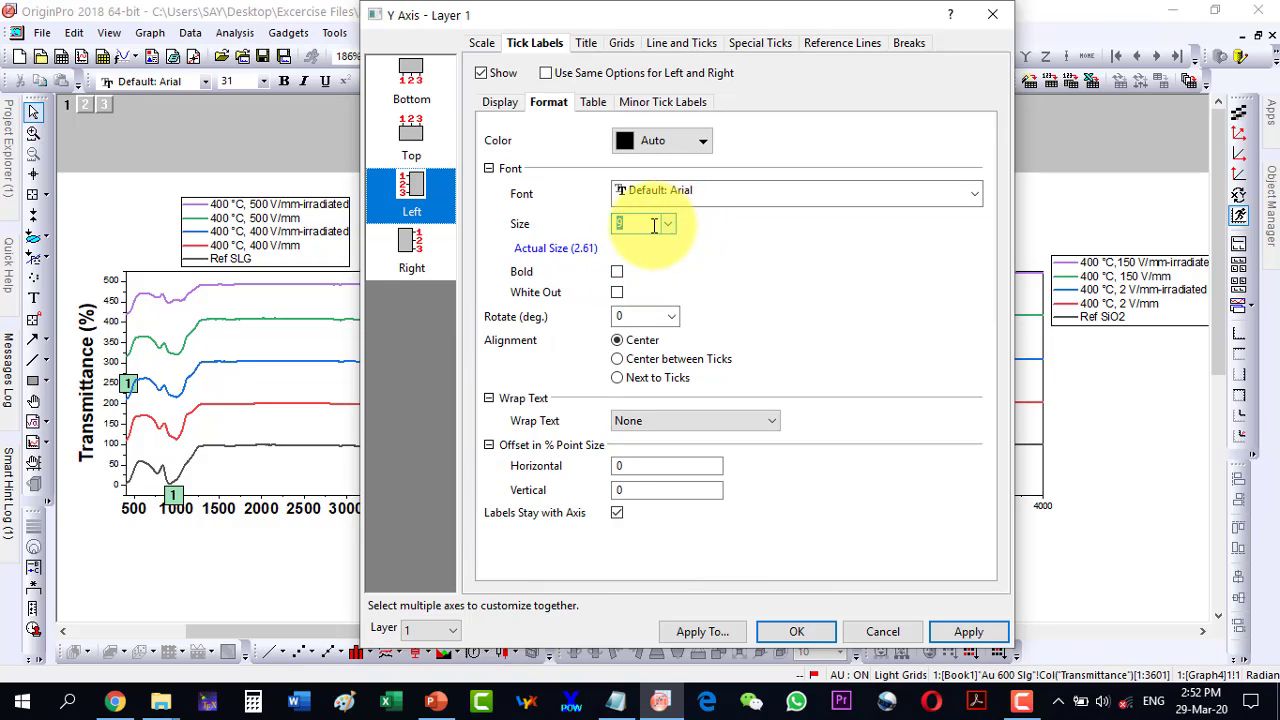
left_click(623, 270)
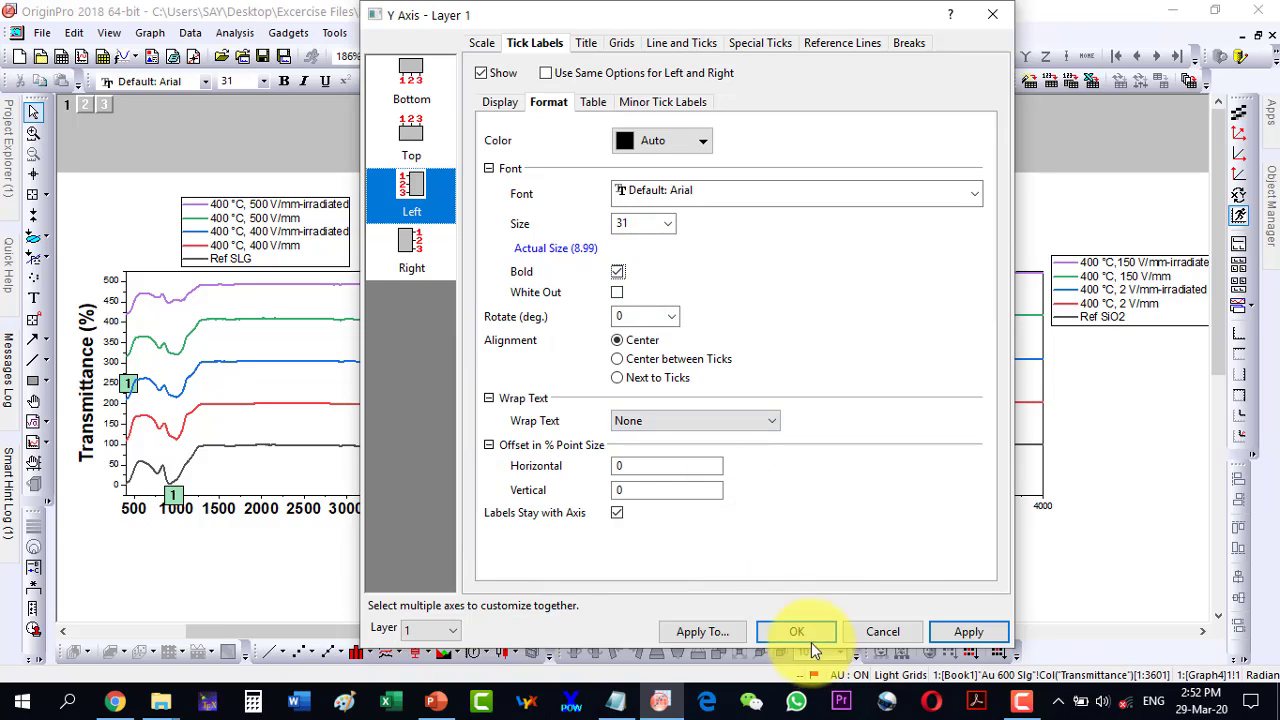
left_click(942, 628)
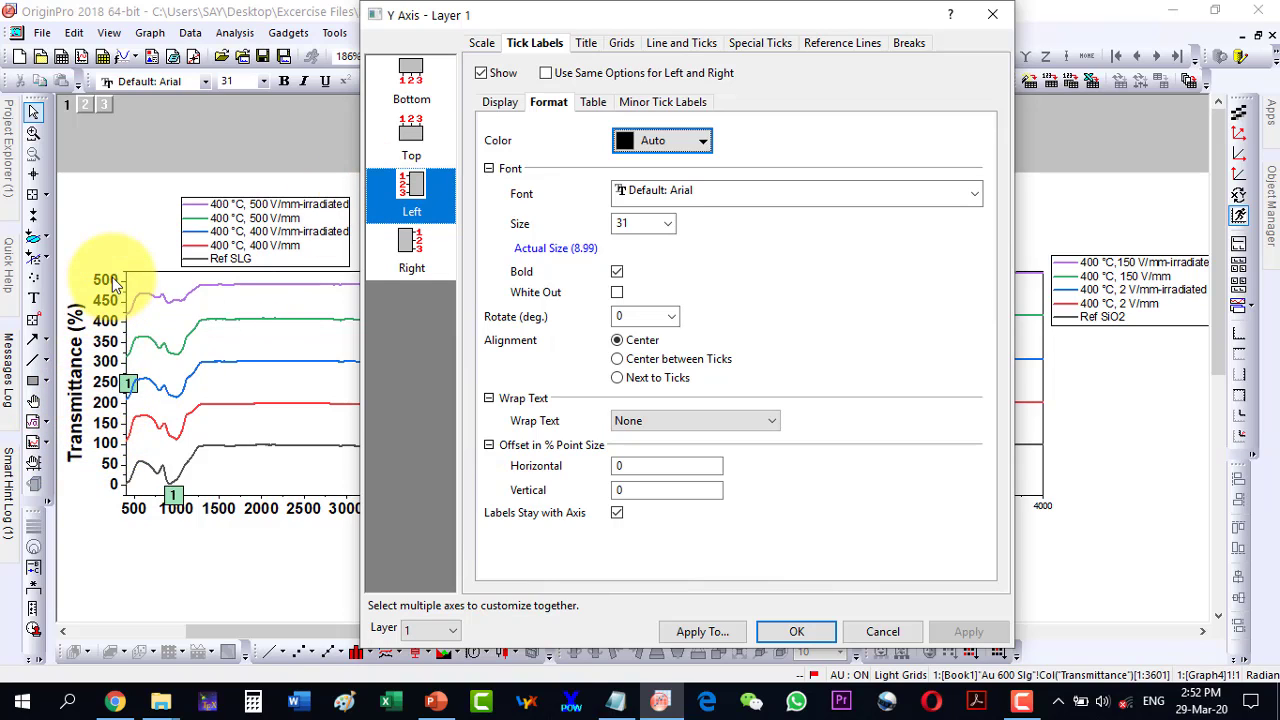
Set the major tick increment of the first panel's Y axis to 100
left_click(483, 43)
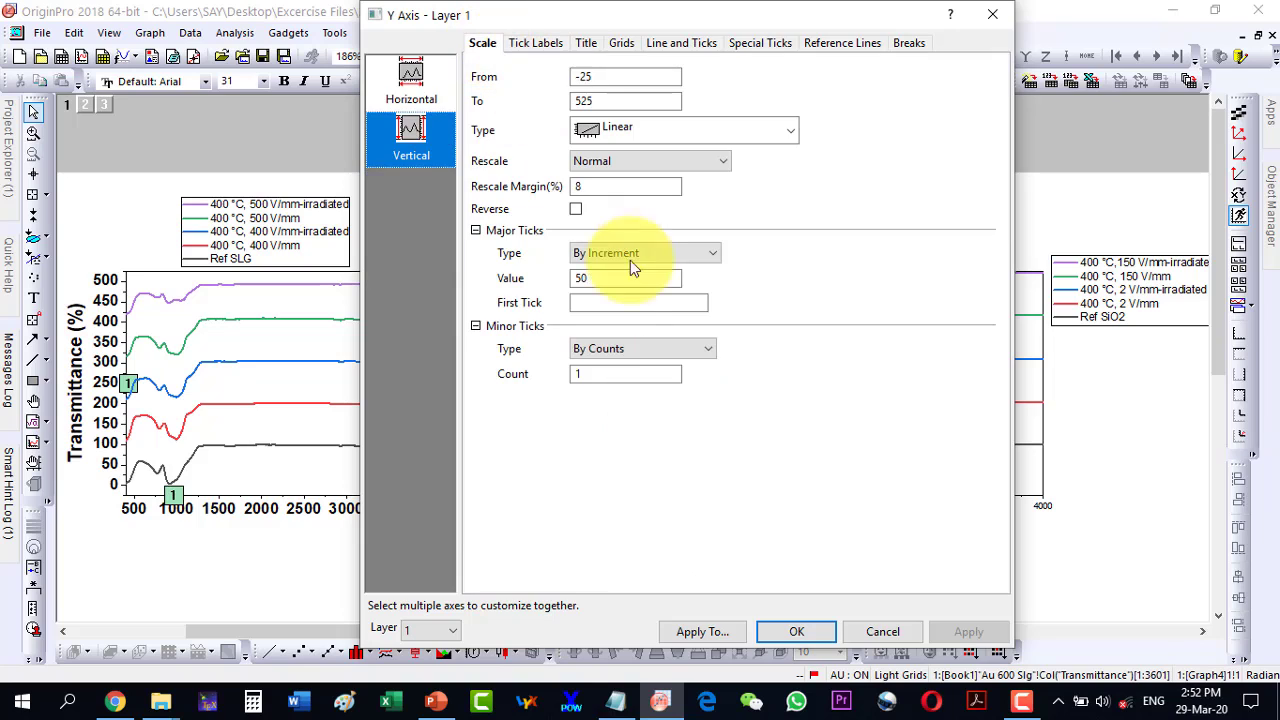
left_click_drag(605, 281, 527, 281)
type("100")
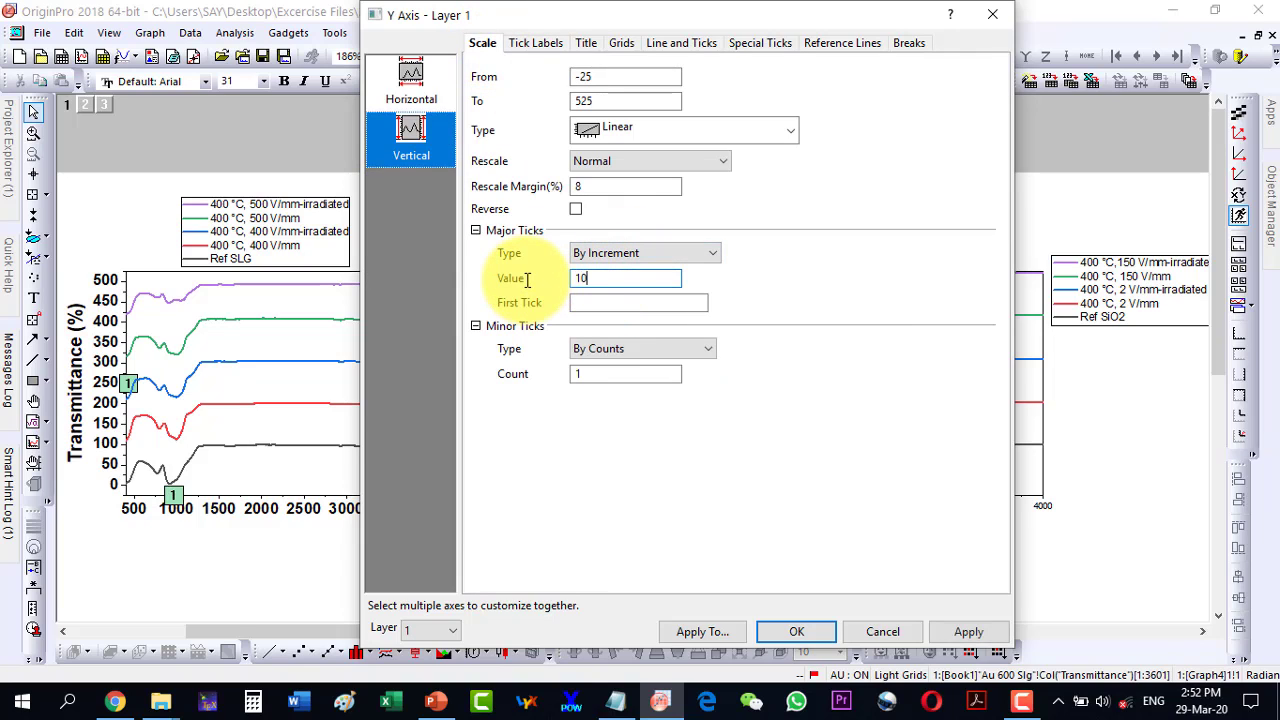
left_click(952, 631)
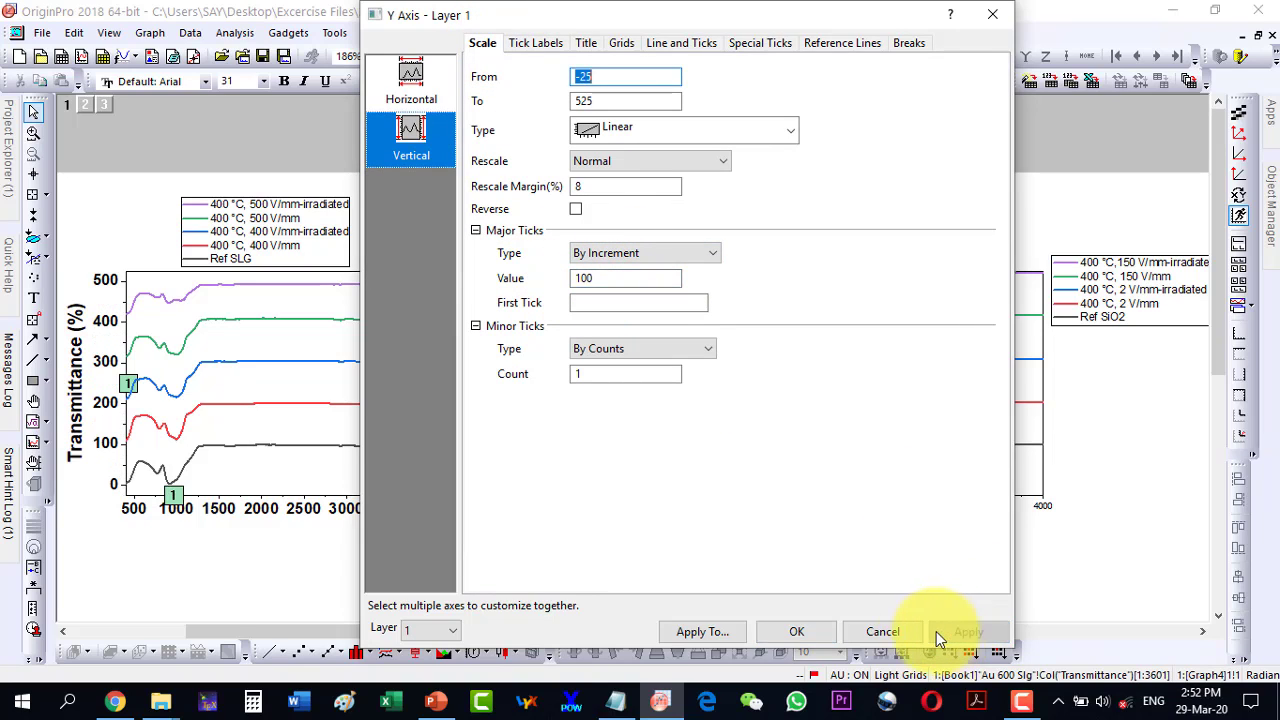
left_click(782, 632)
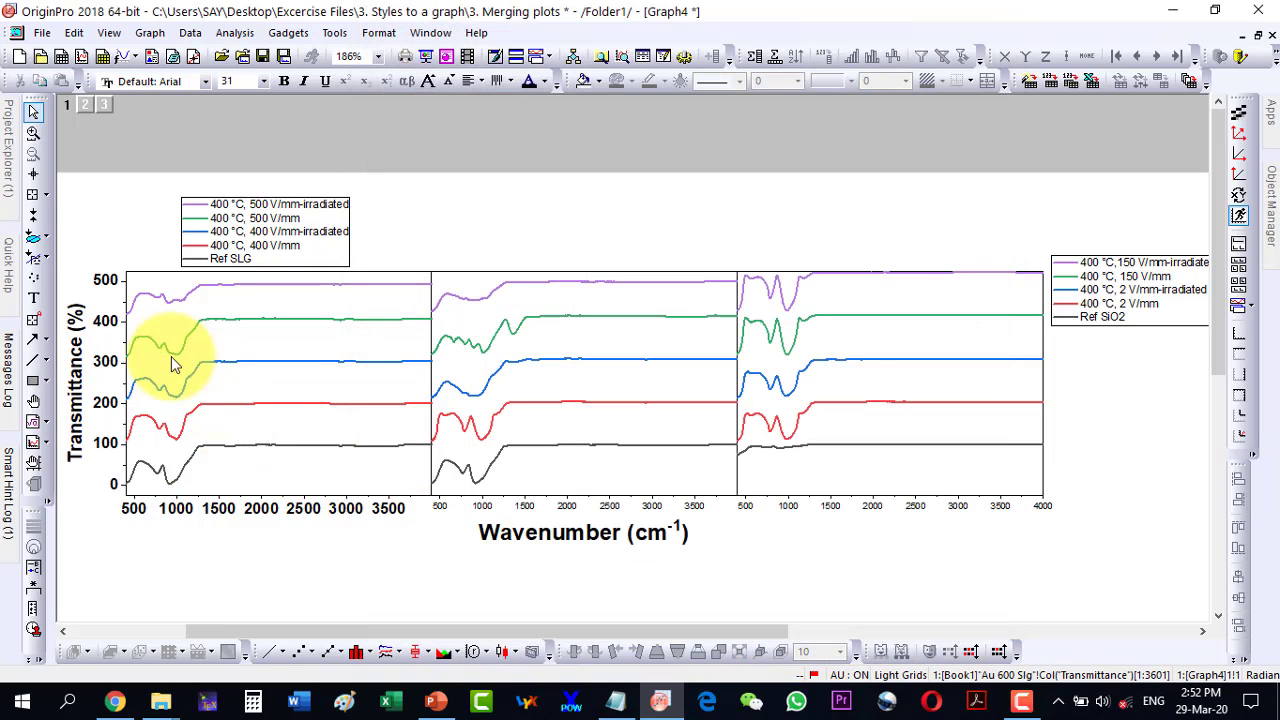
Delete the first panel's Y axis tick labels and set its left axis major and minor tick styles to None
left_click(112, 362)
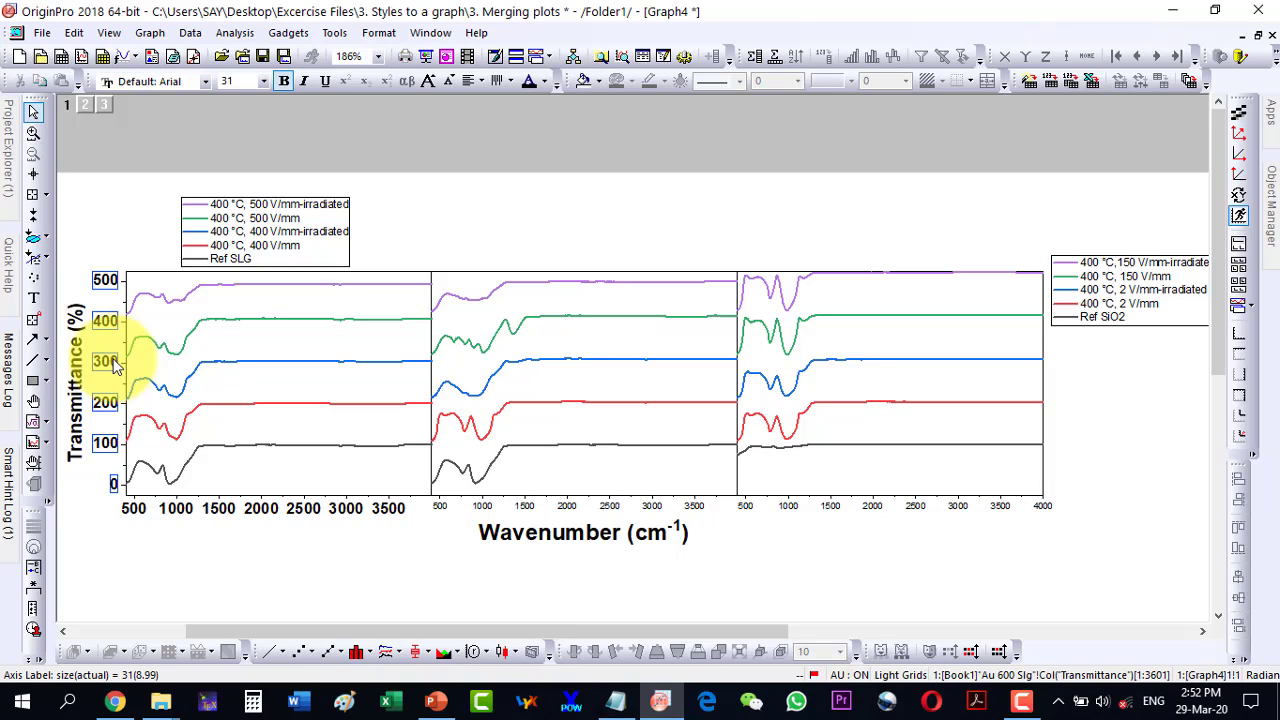
key("Delete")
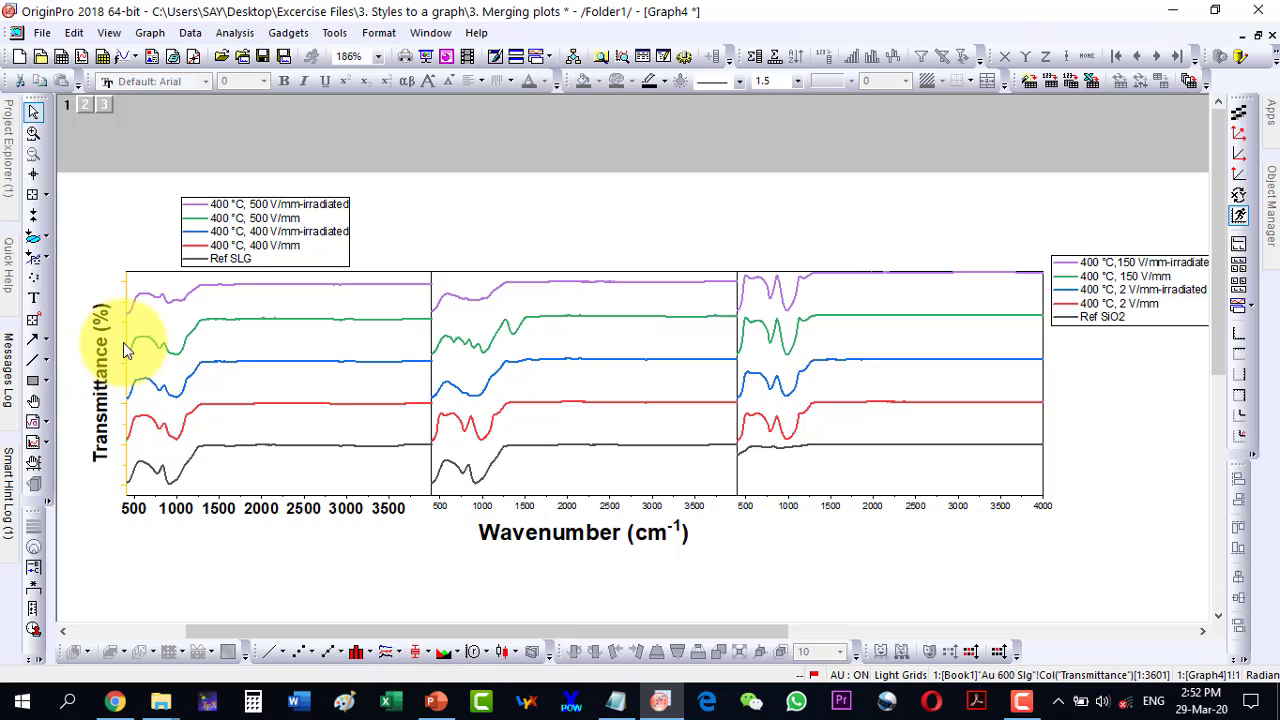
double_click(123, 342)
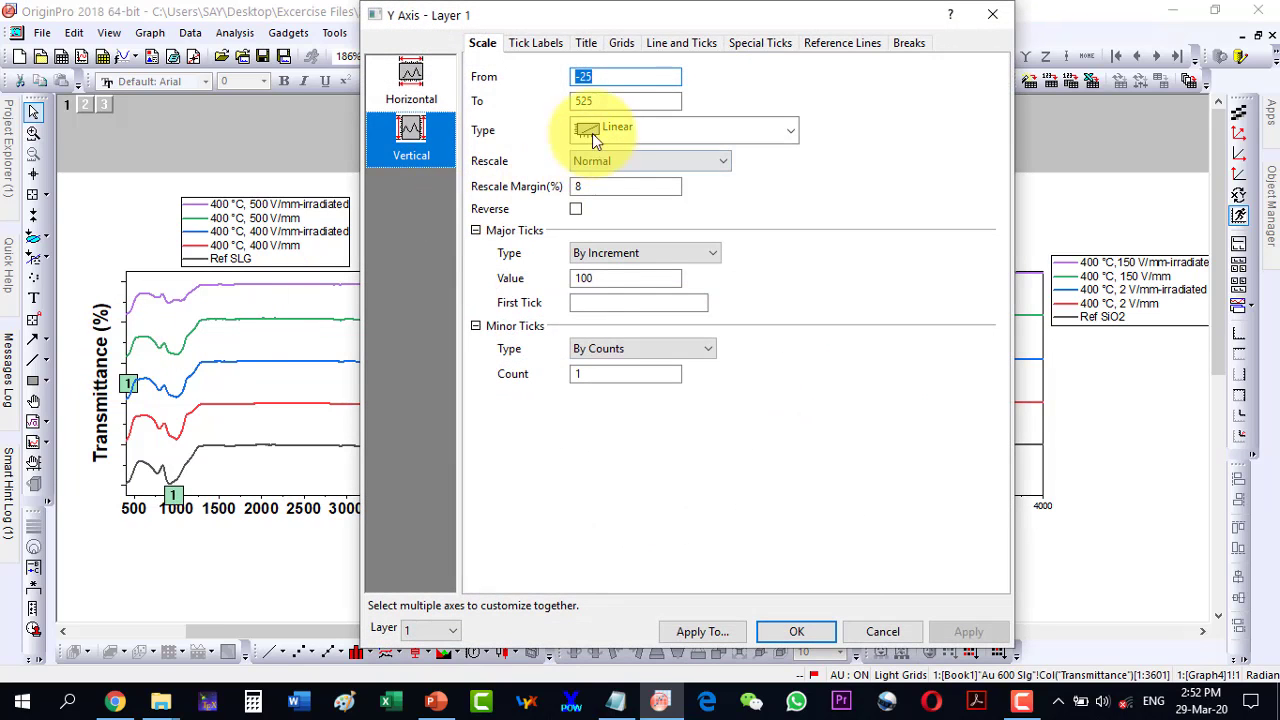
left_click(663, 45)
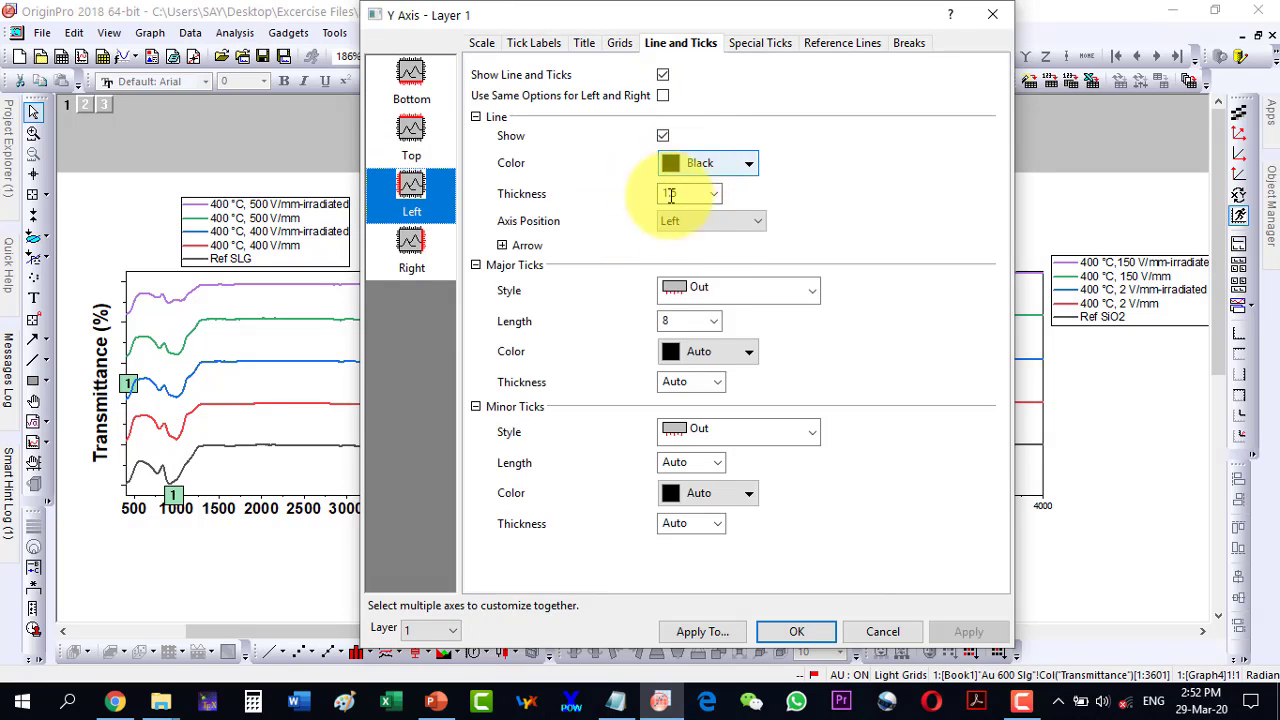
left_click(709, 289)
left_click(700, 380)
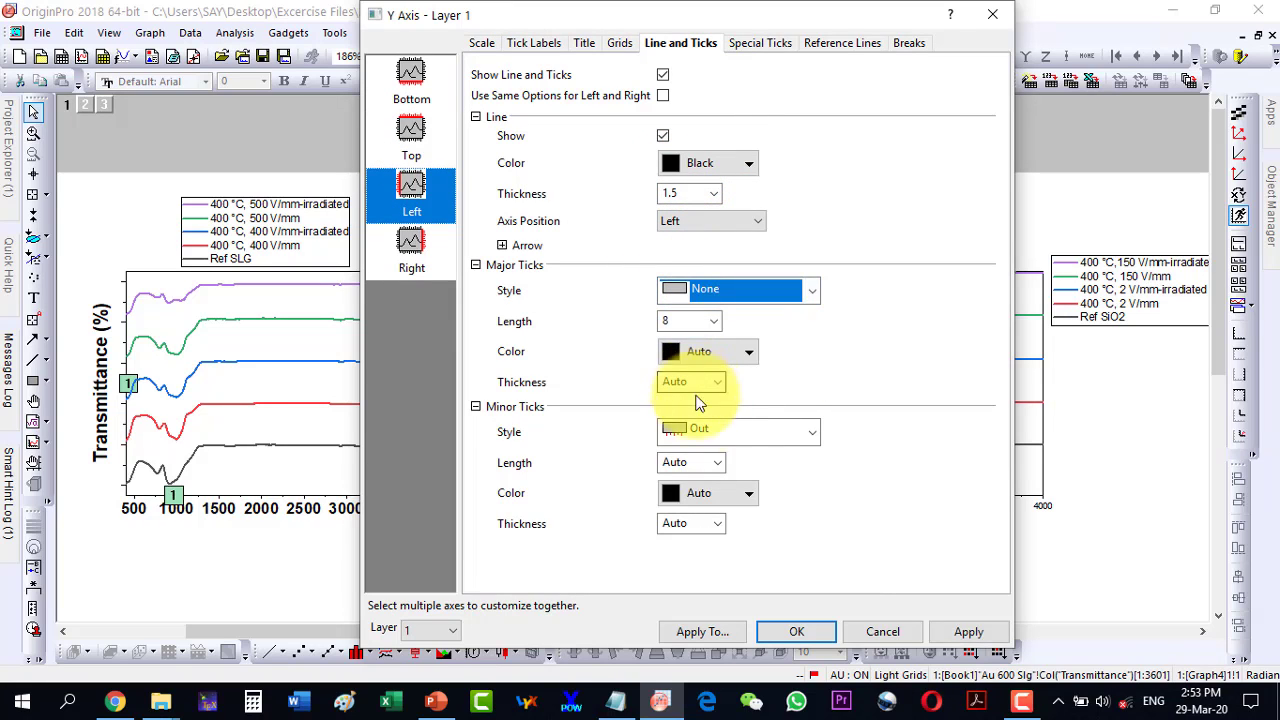
left_click(722, 432)
left_click(737, 518)
left_click(803, 636)
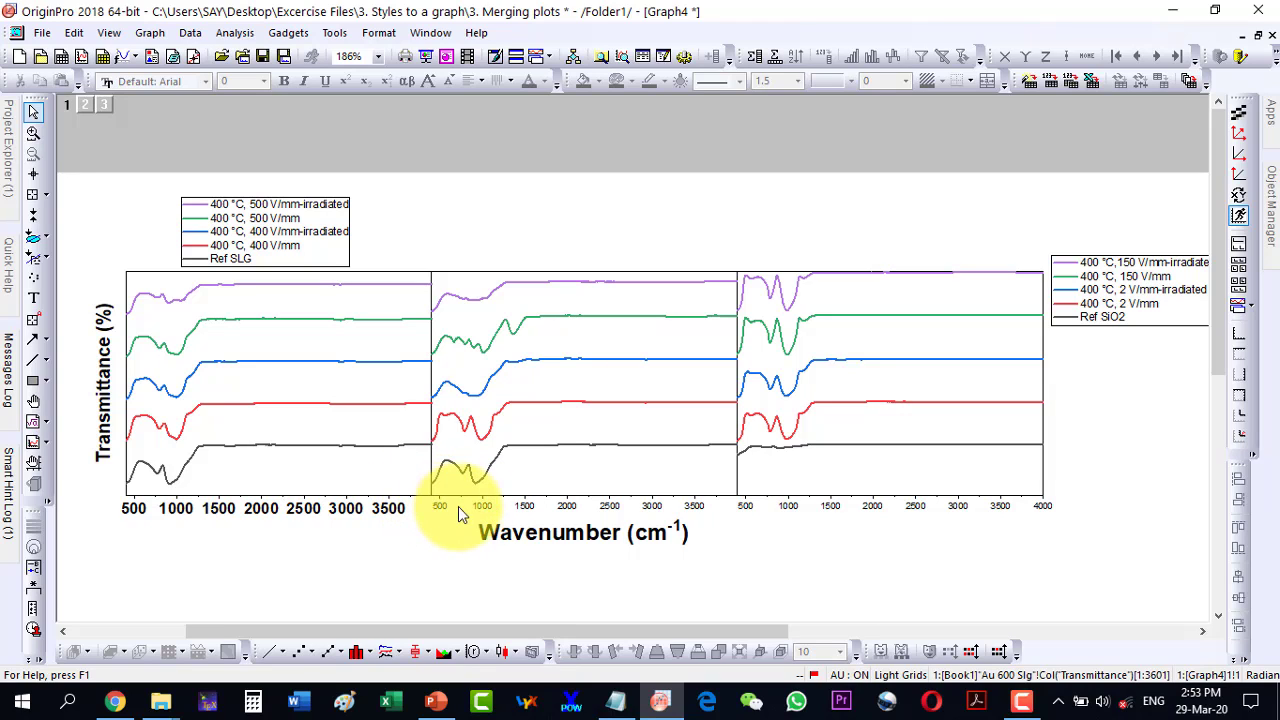
Format the second panel's bottom X axis tick labels as bold with font size 31
left_click(515, 510)
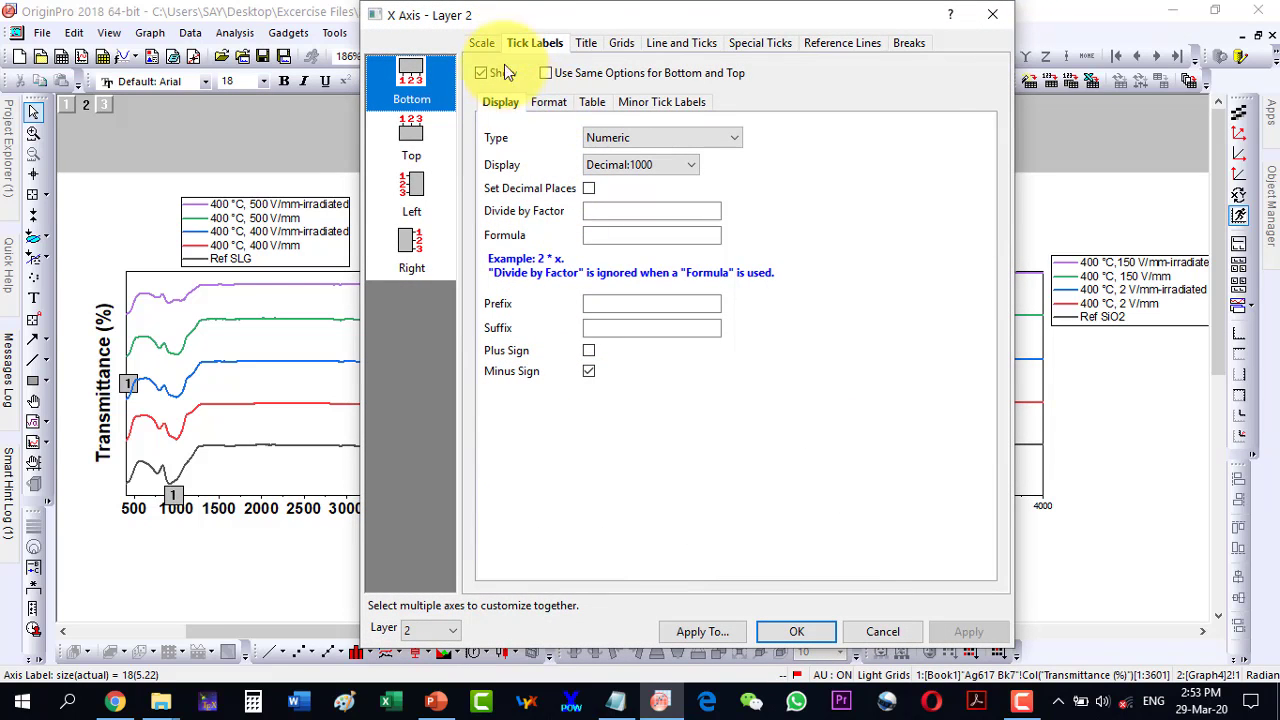
left_click(672, 43)
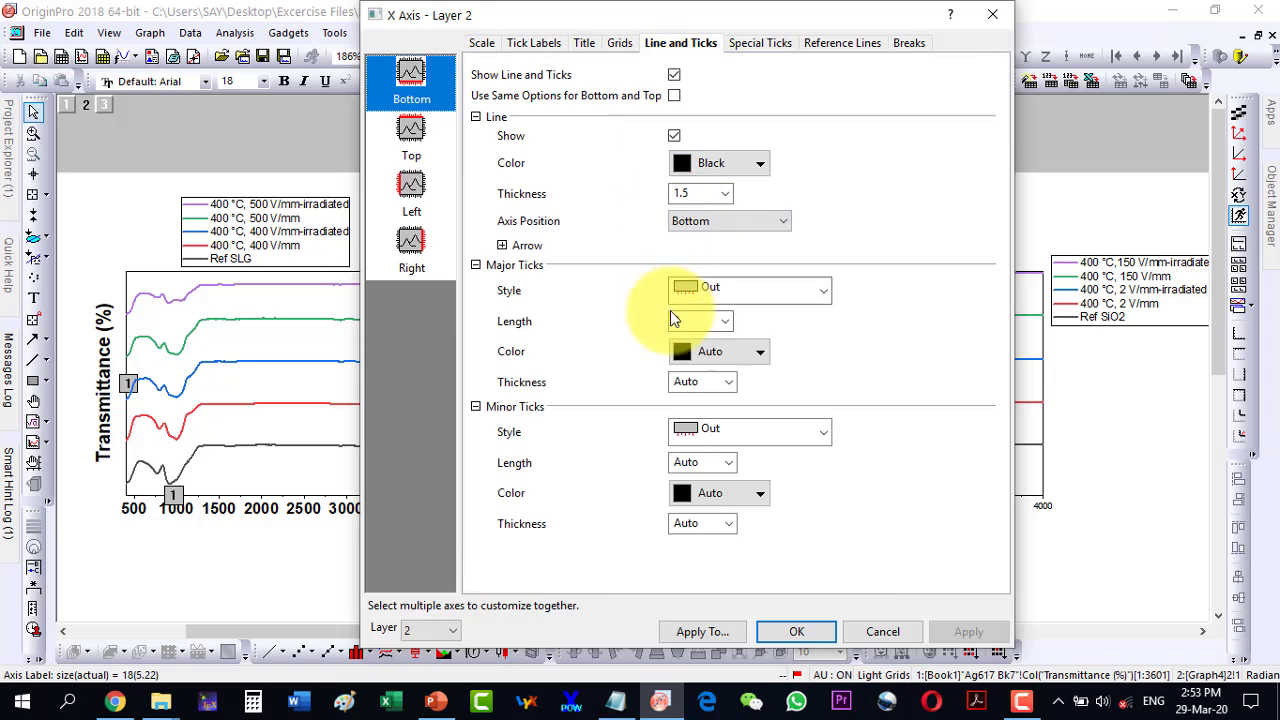
left_click(531, 44)
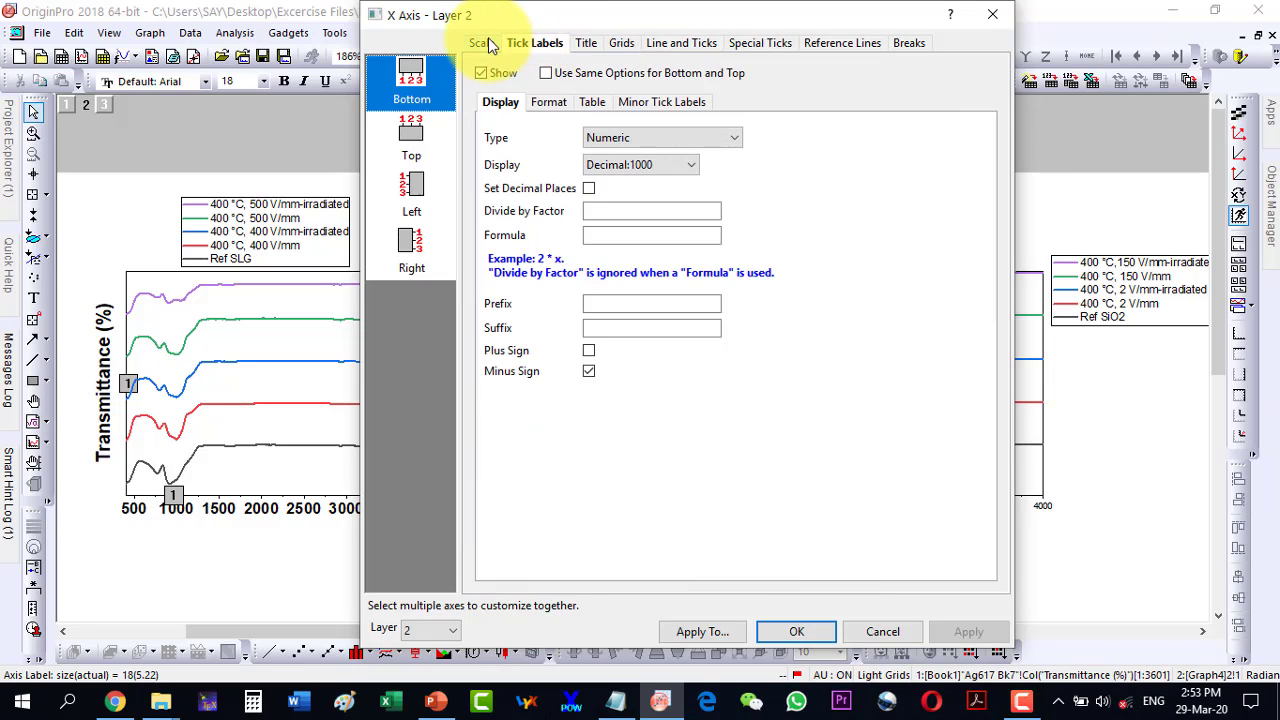
left_click(485, 43)
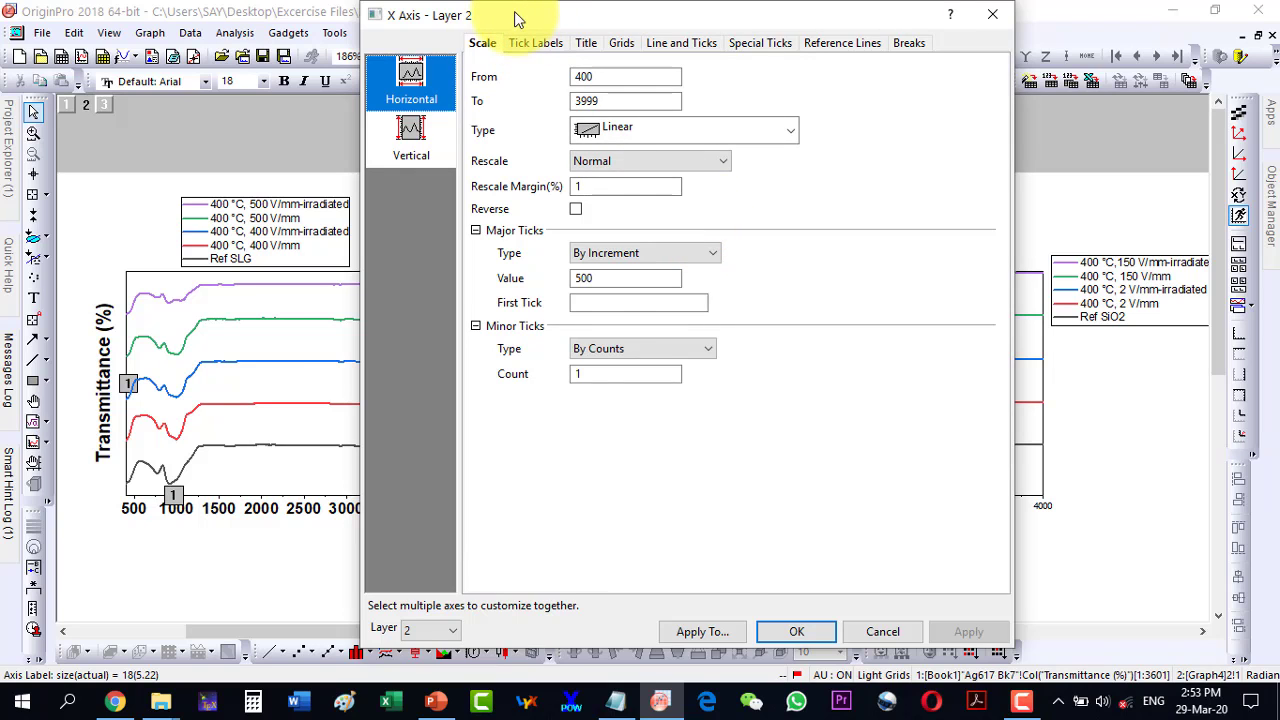
left_click_drag(513, 14, 692, 46)
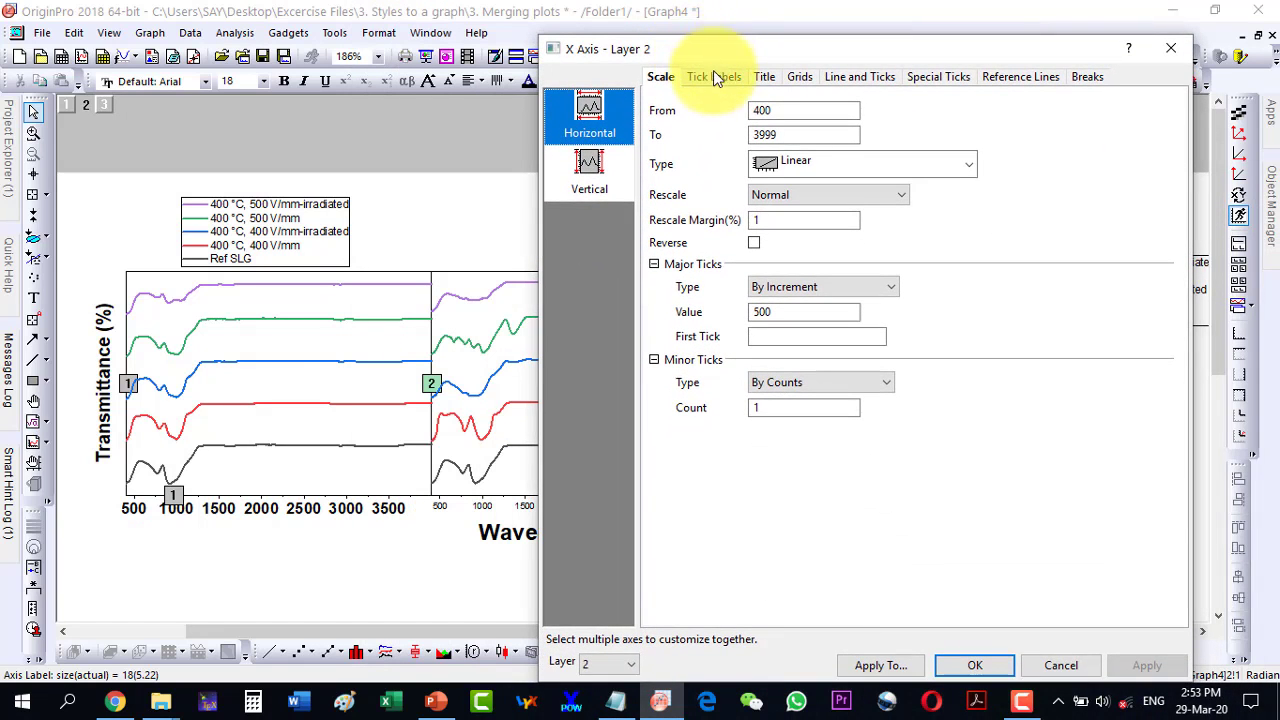
left_click(713, 76)
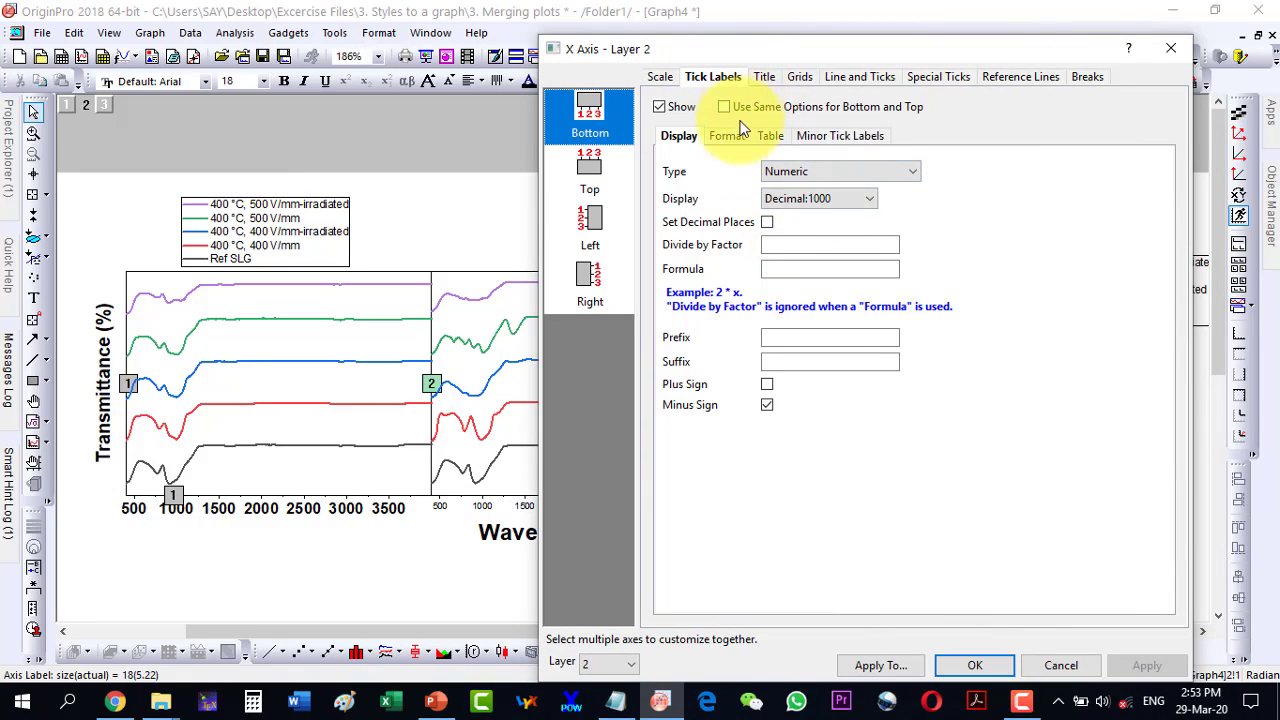
left_click(741, 136)
double_click(806, 258)
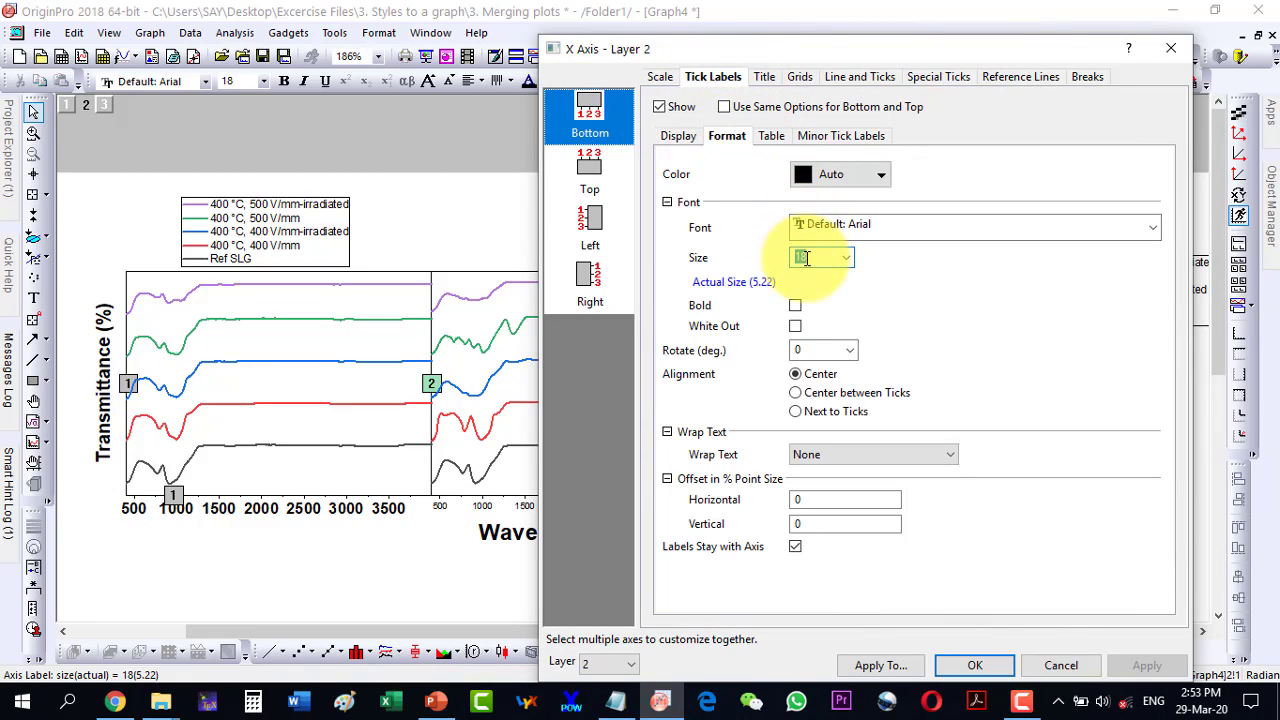
type("31")
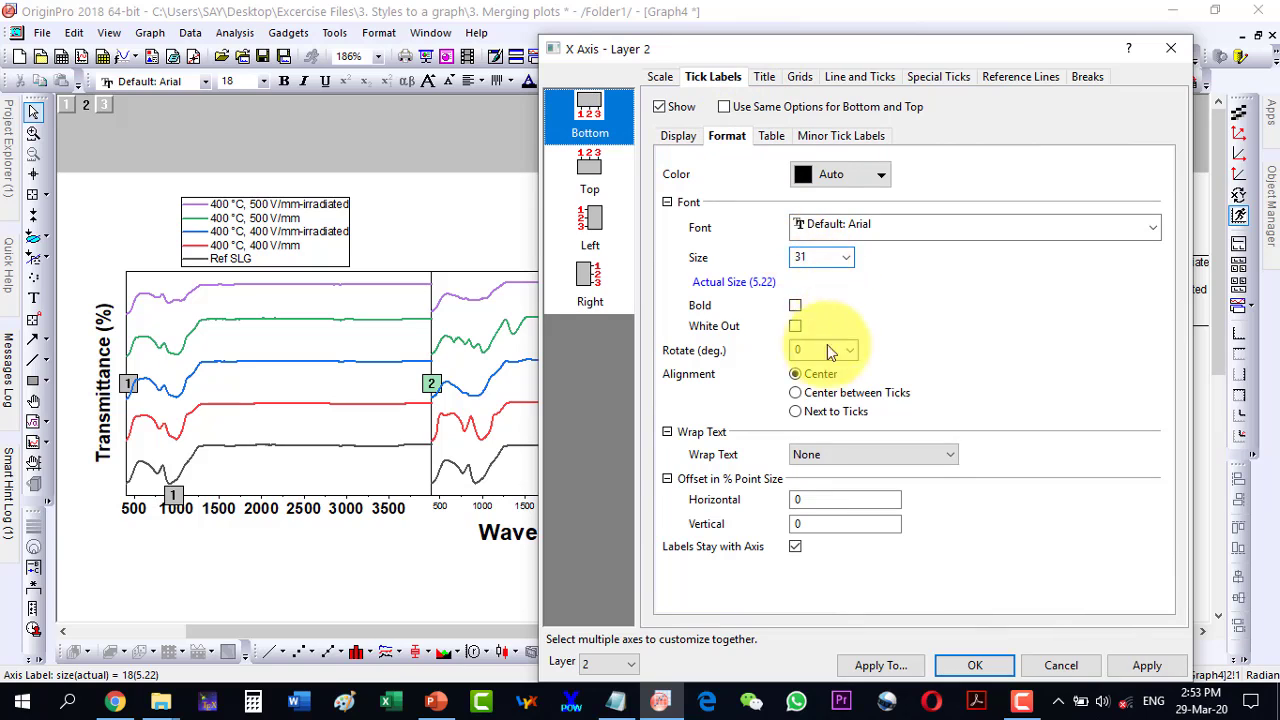
left_click(795, 306)
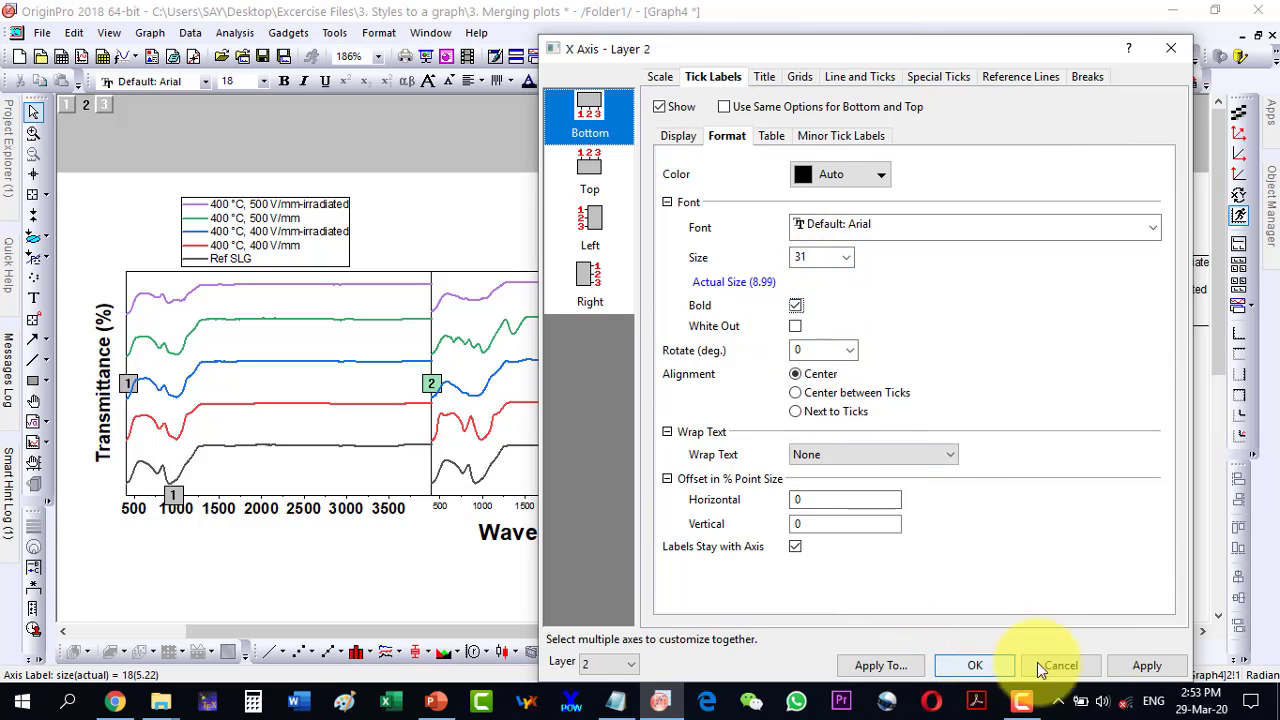
left_click(1143, 667)
left_click(978, 665)
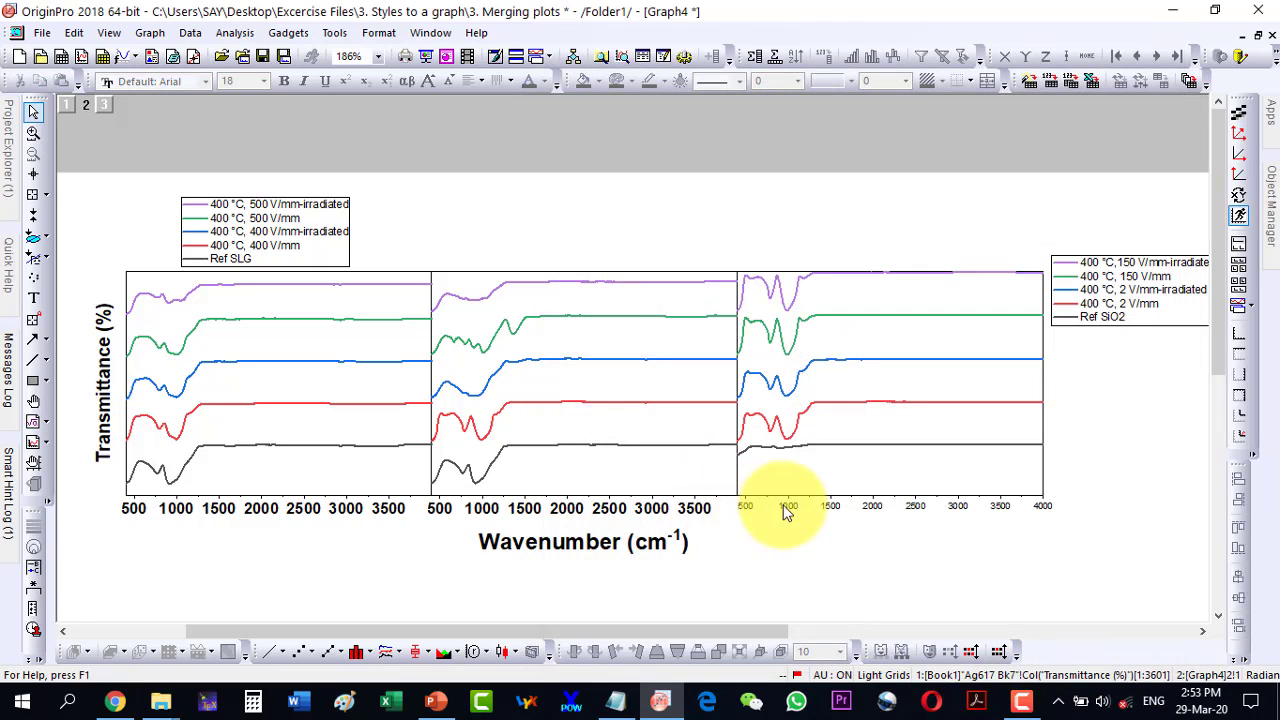
Format the third panel's bottom X axis tick labels as bold with font size 31
double_click(789, 512)
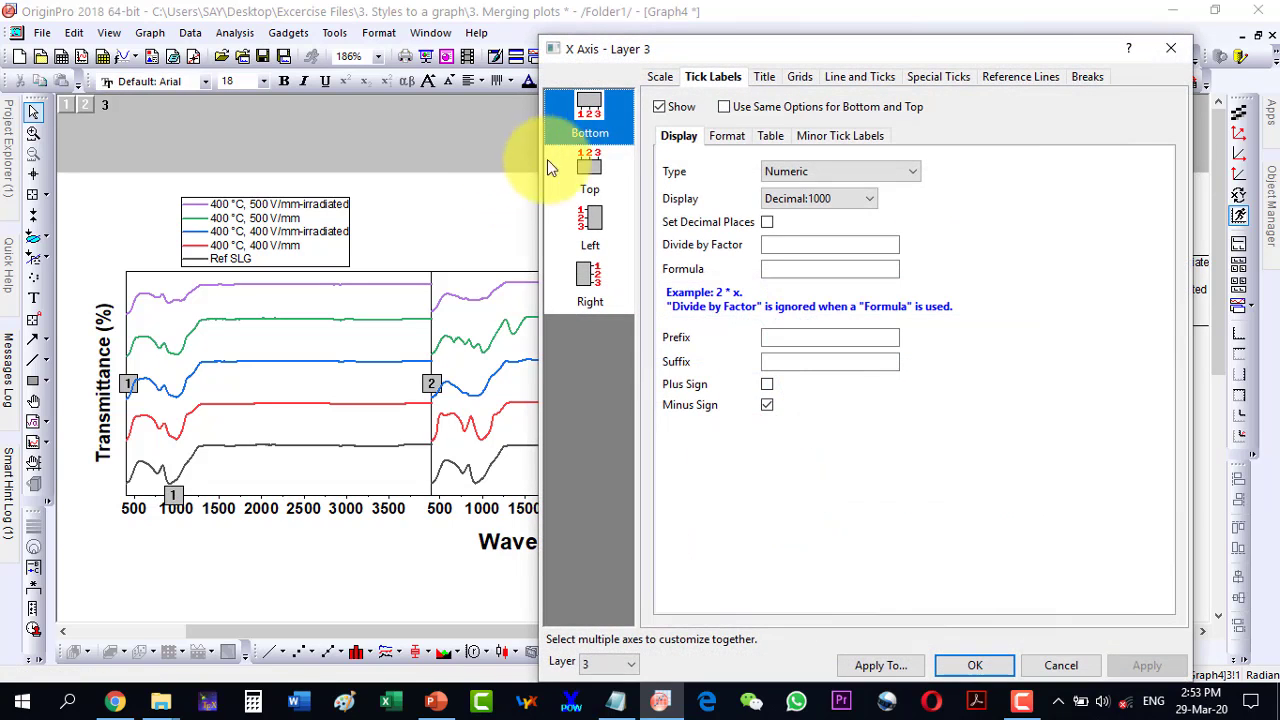
left_click(729, 136)
double_click(810, 257)
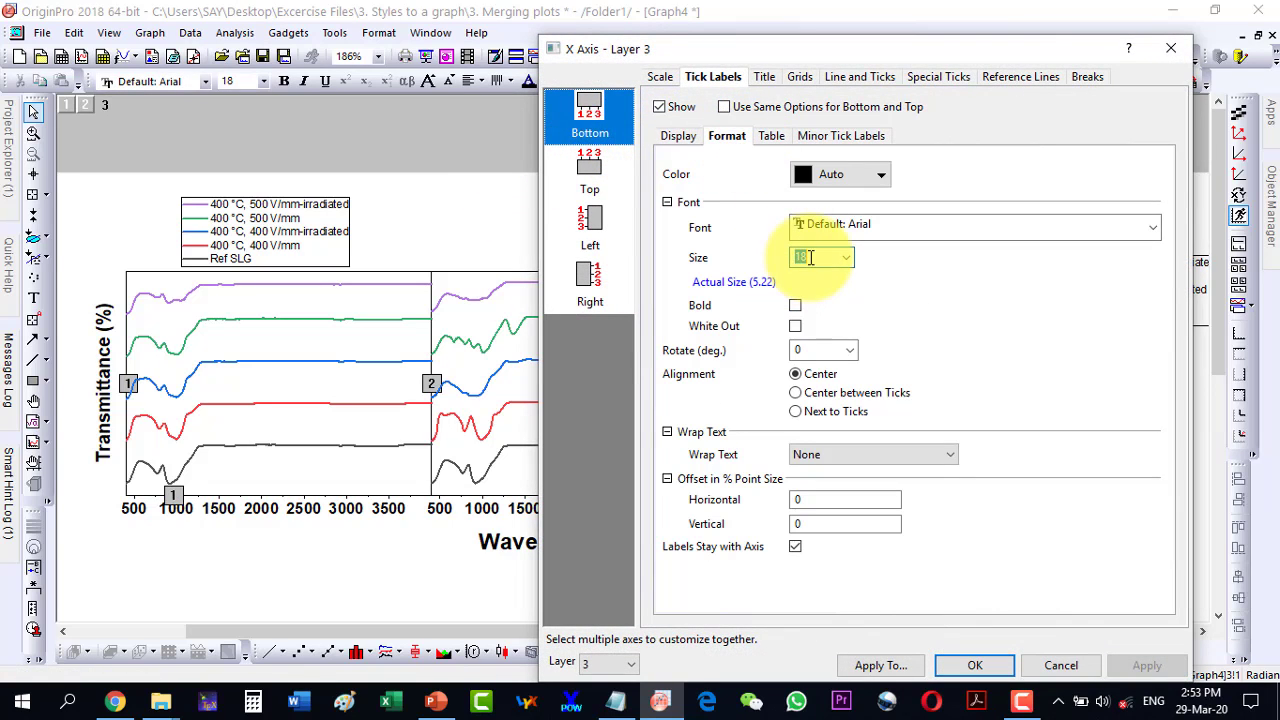
type("31")
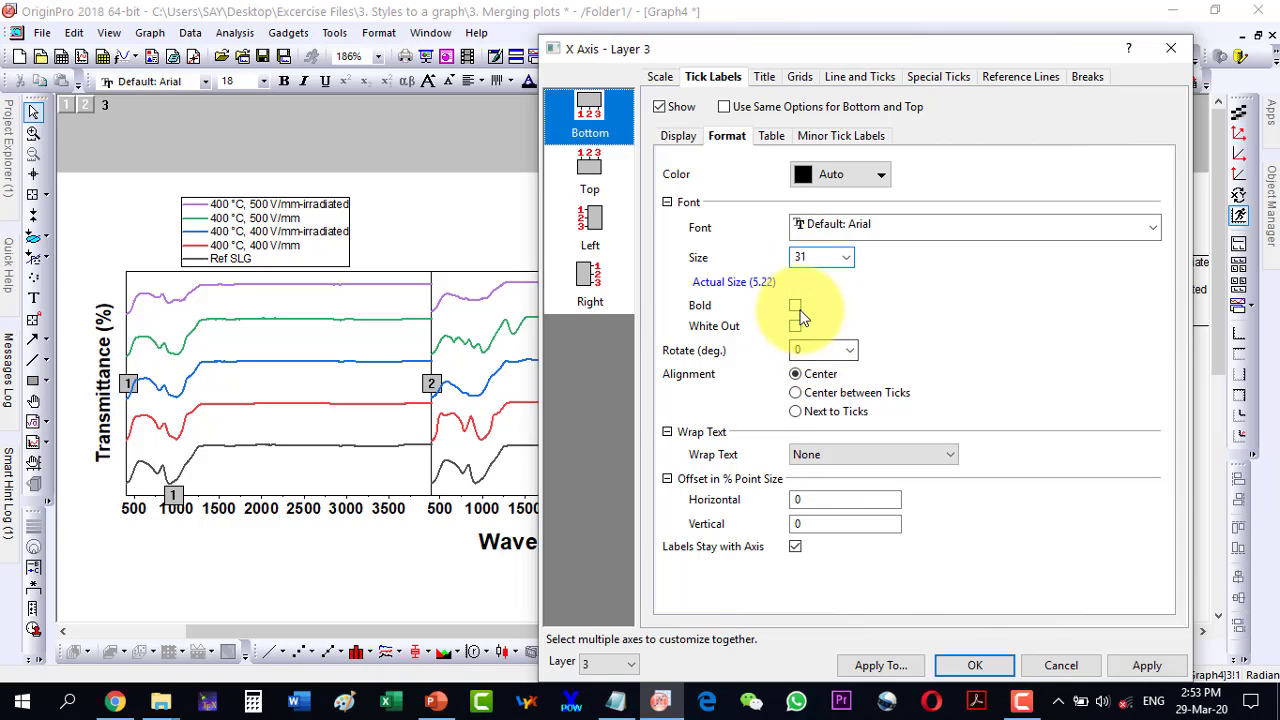
left_click(795, 305)
left_click(960, 667)
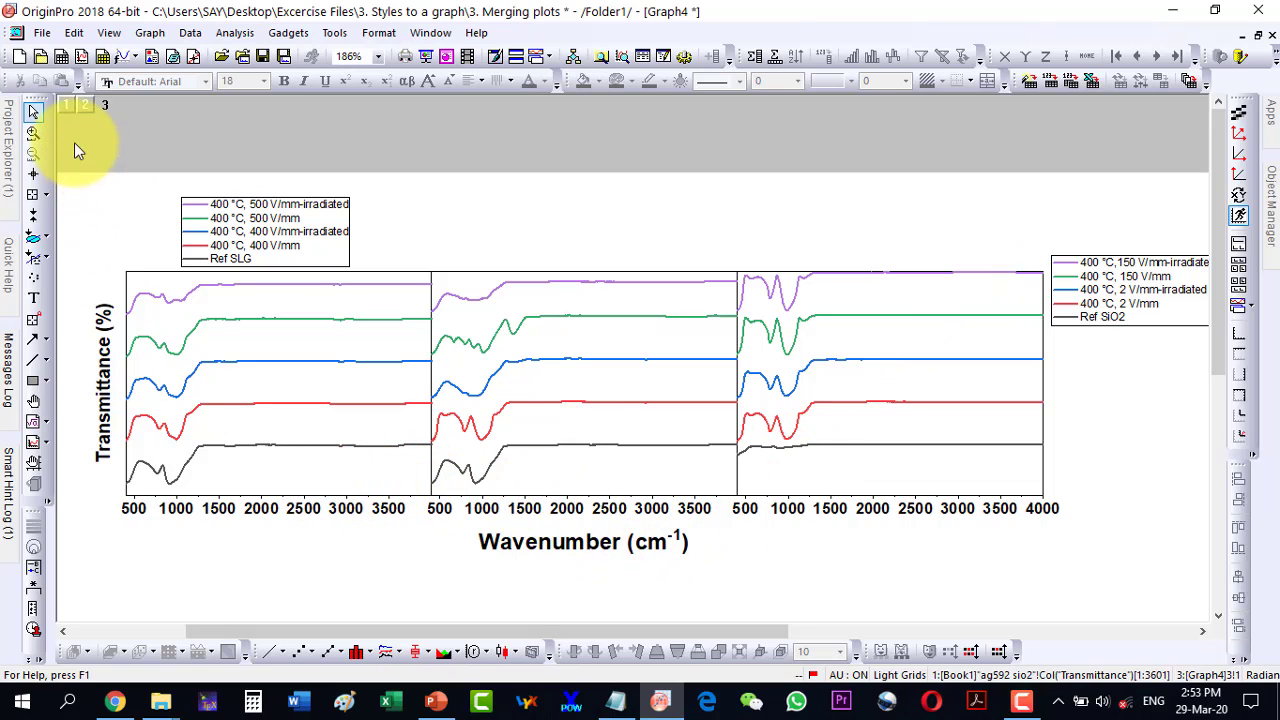
Add the text label "(a)" near the upper-left corner of the first panel
left_click(33, 297)
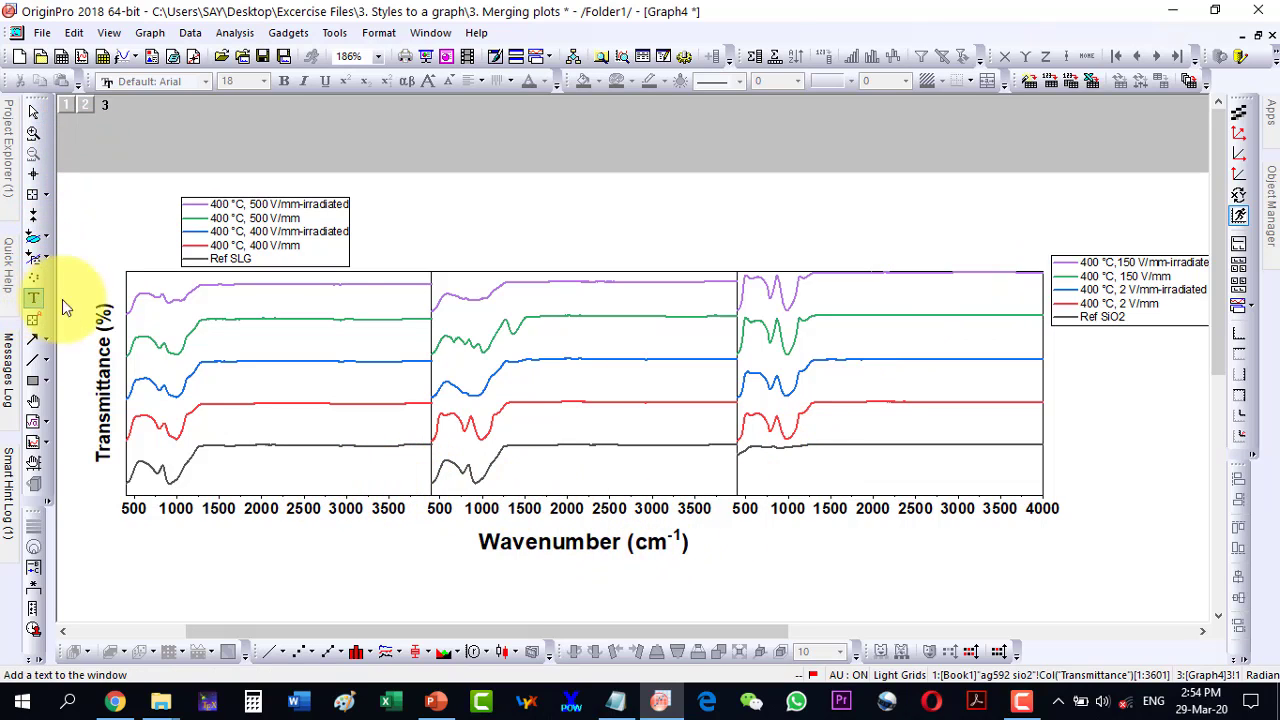
left_click(136, 282)
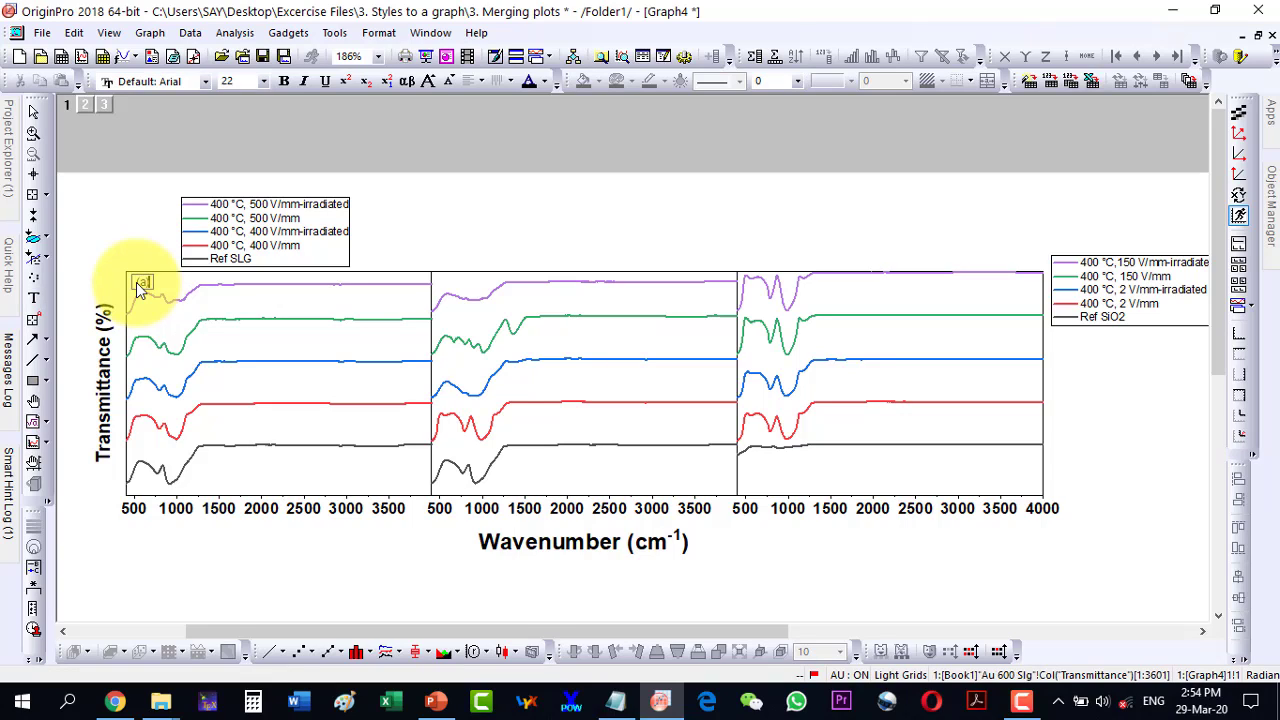
left_click(140, 223)
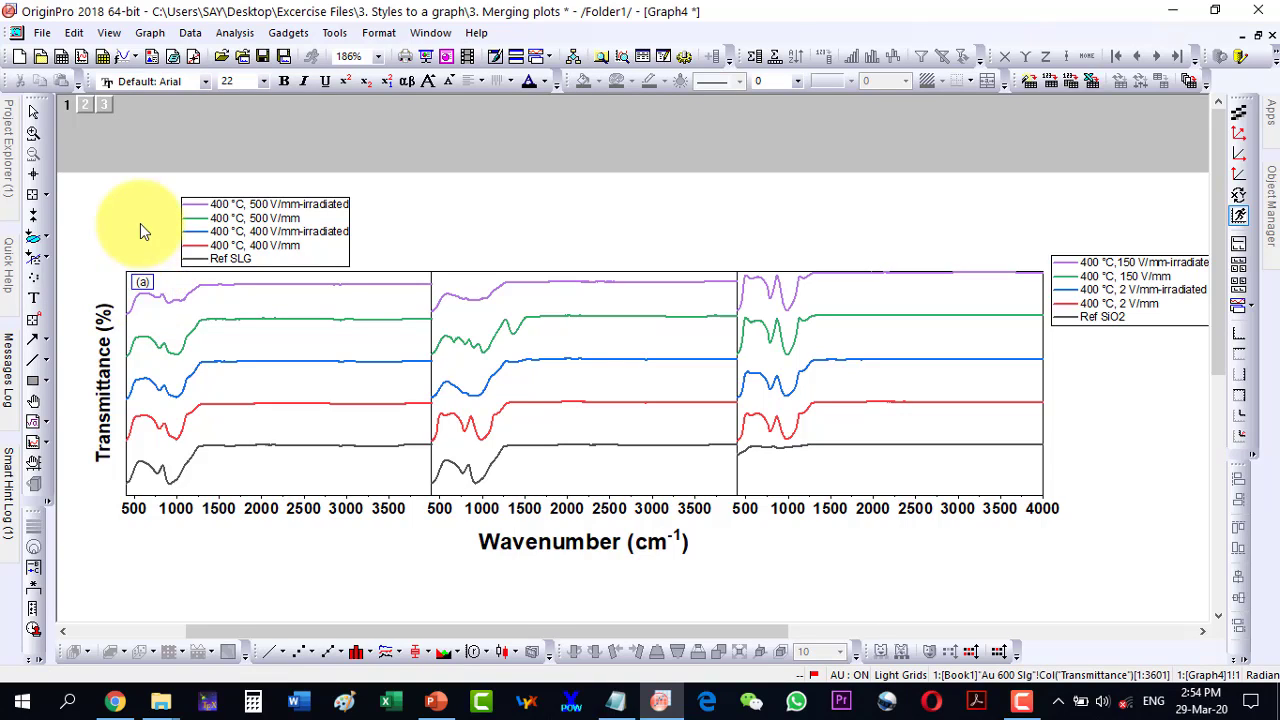
Enlarge the first panel's "(a)" label to font size 37 and make its text bold
left_click(145, 288)
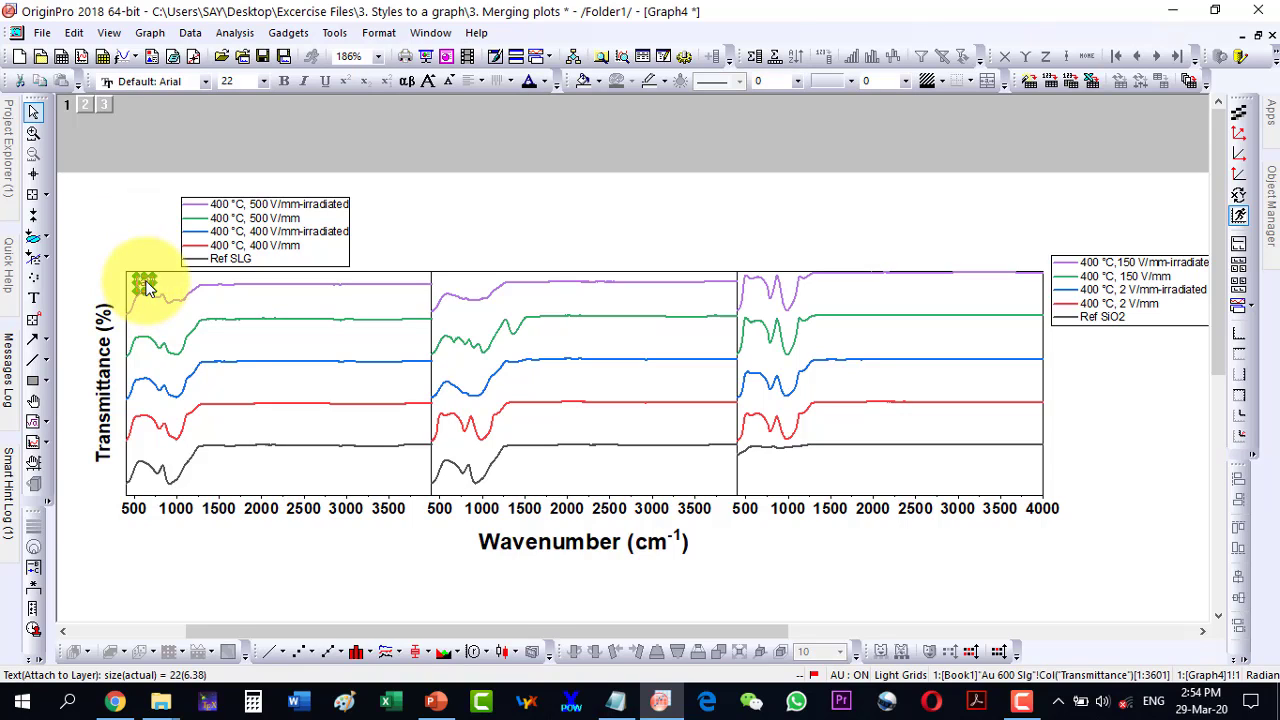
key("ctrl+shift+greater")
key("ctrl+shift+greater")
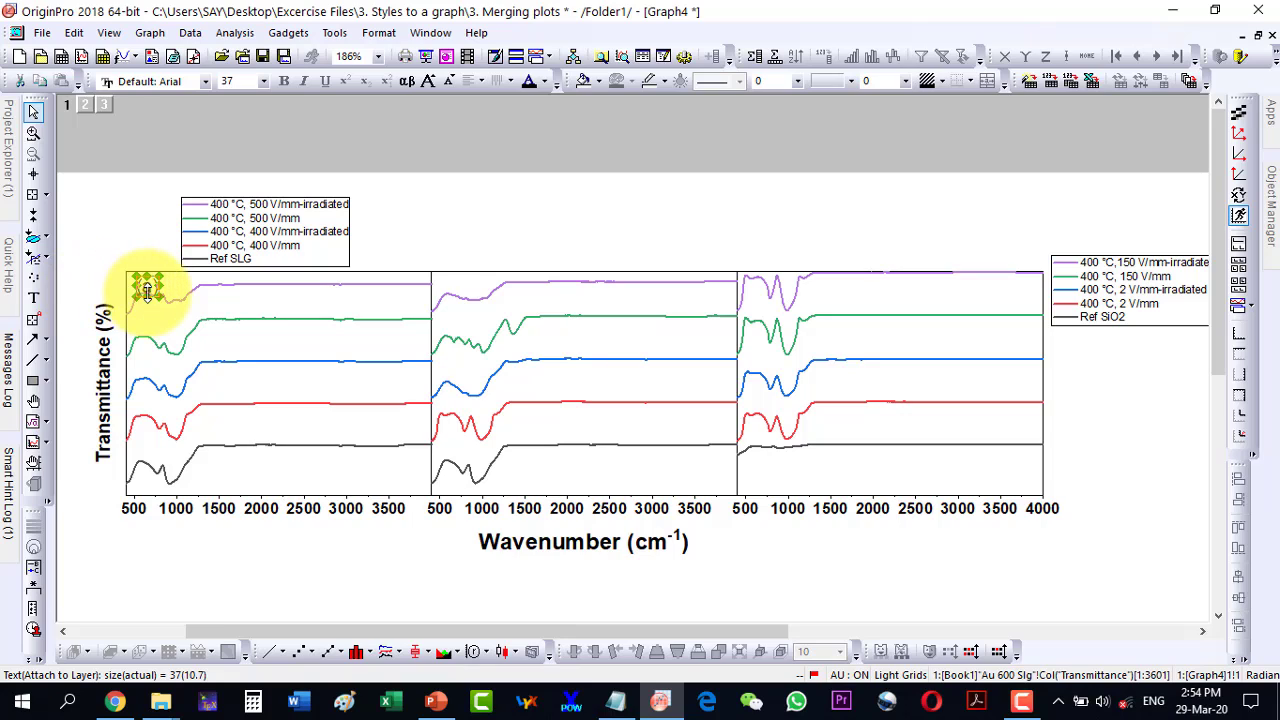
double_click(147, 292)
key("ctrl+a")
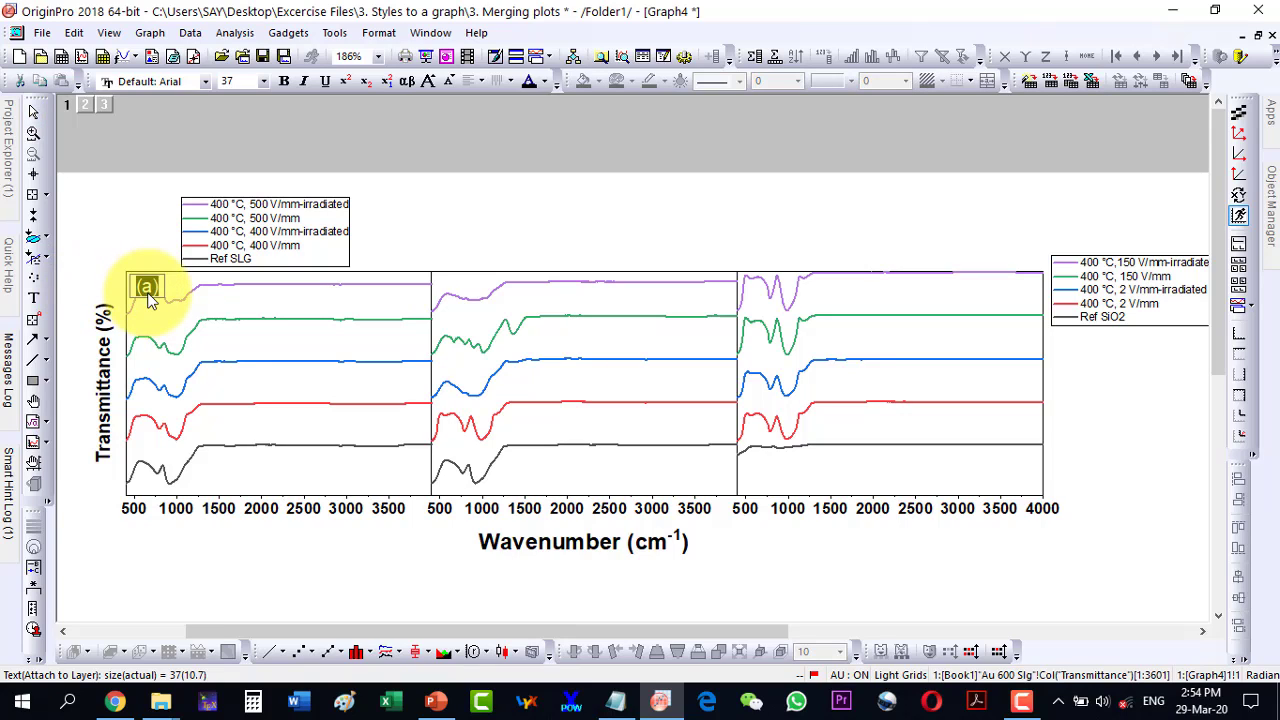
key("Escape")
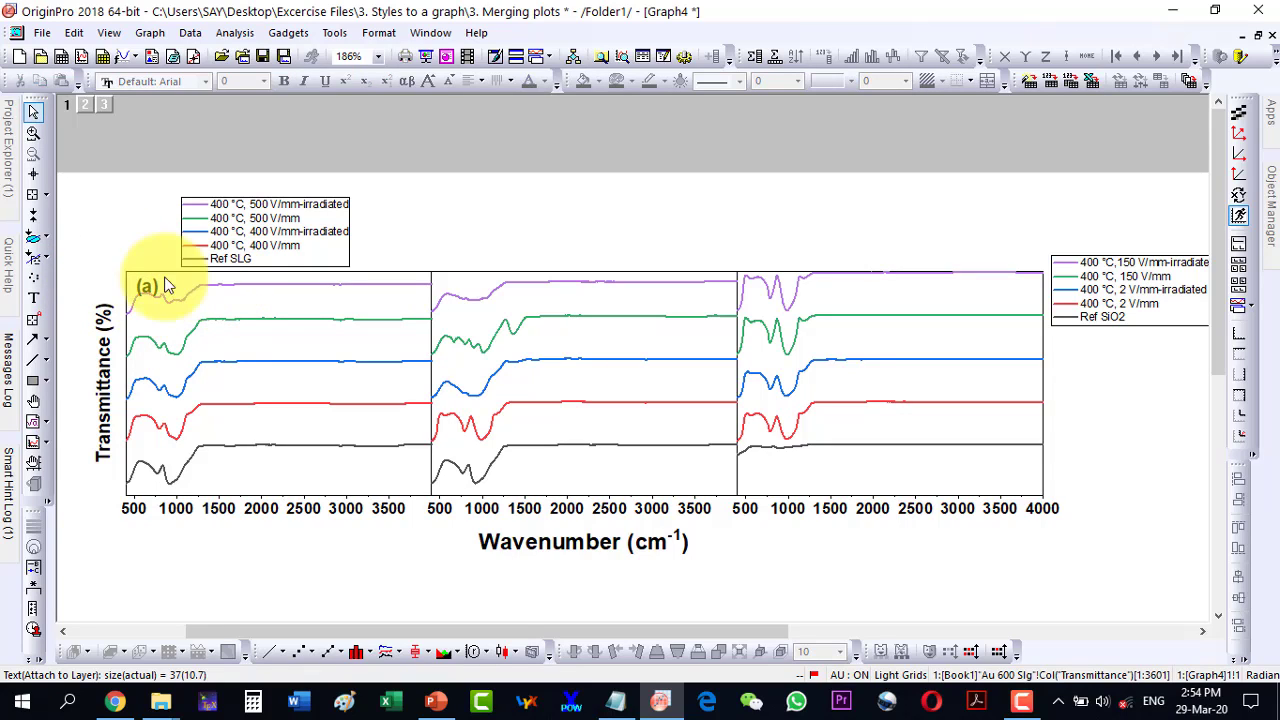
Move the "(a)" label into the first panel's upper-left corner and place copies in the second panel's upper-left and third panel's upper-right corners
left_click(148, 292)
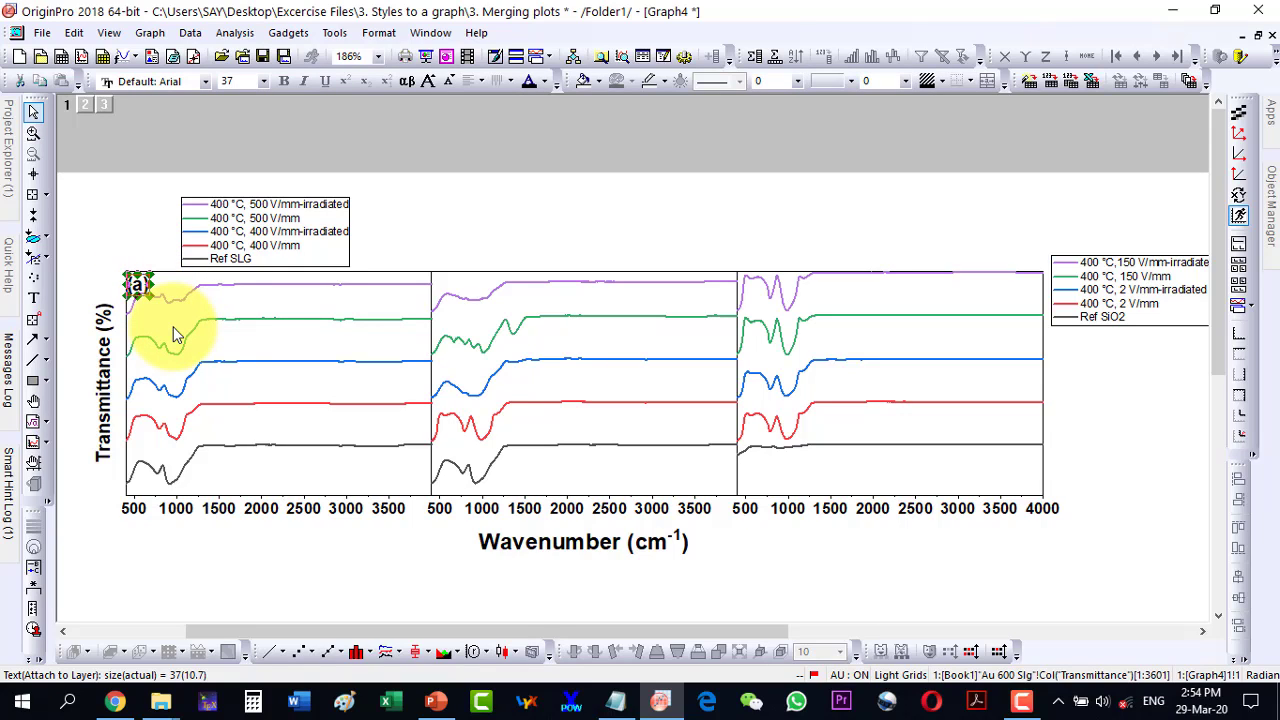
left_click_drag(145, 290, 165, 304)
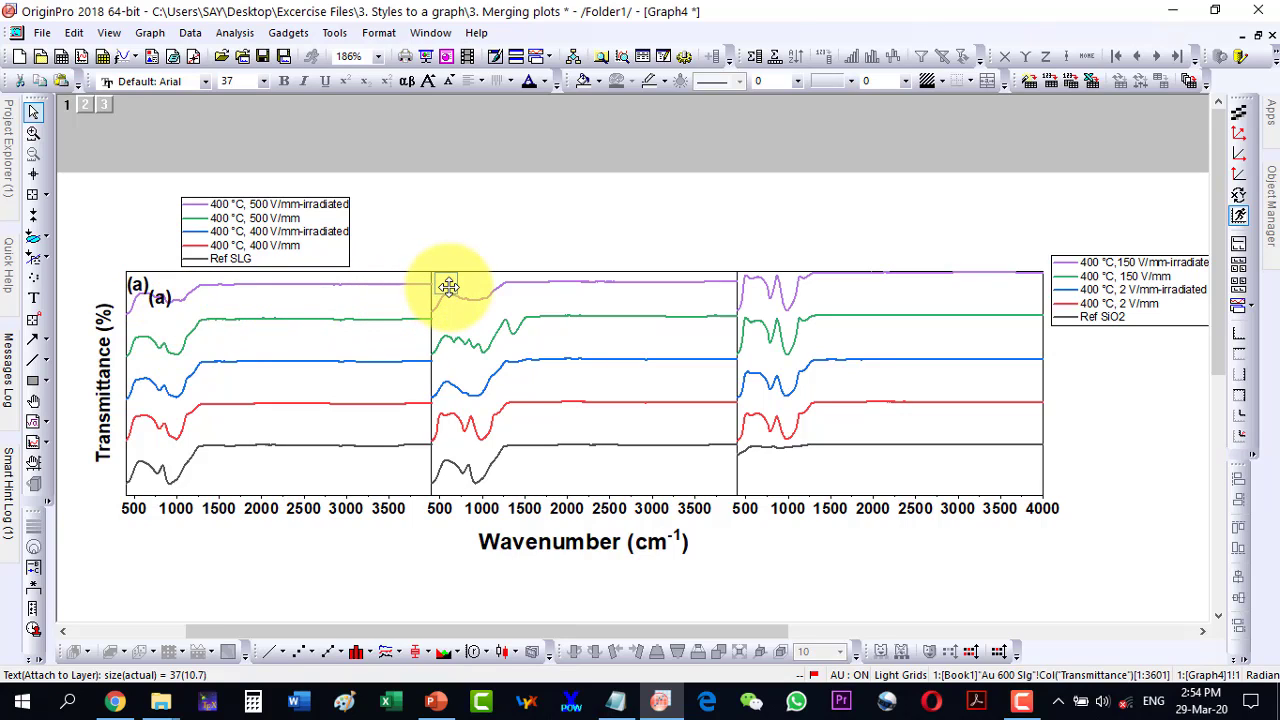
left_click(447, 288)
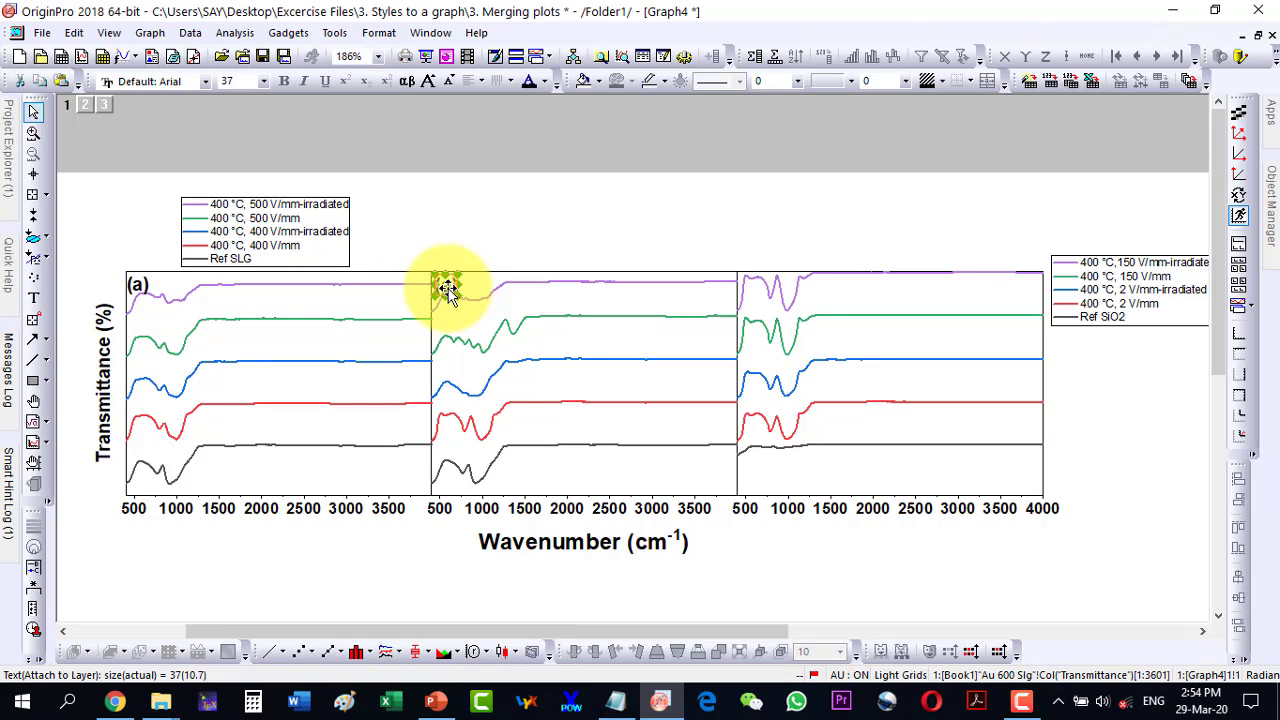
left_click_drag(447, 288, 1024, 287)
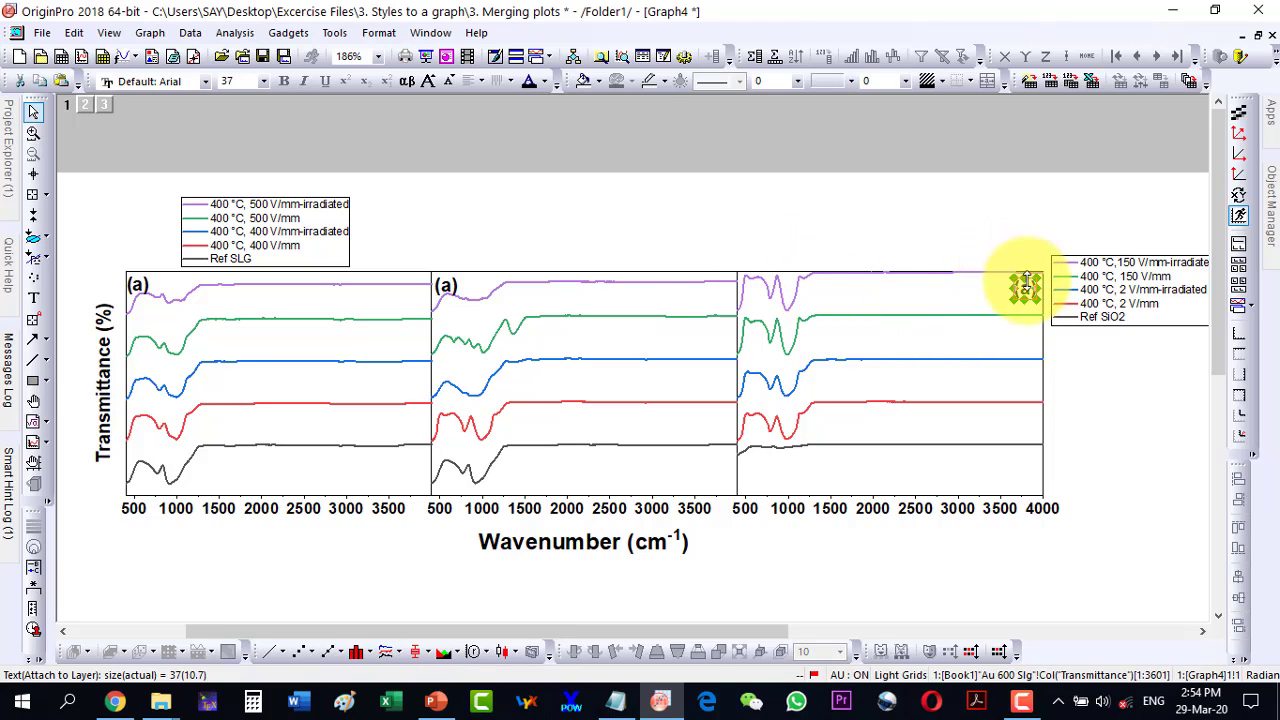
Change the copied label in the second panel to "(b)"
left_click(446, 289)
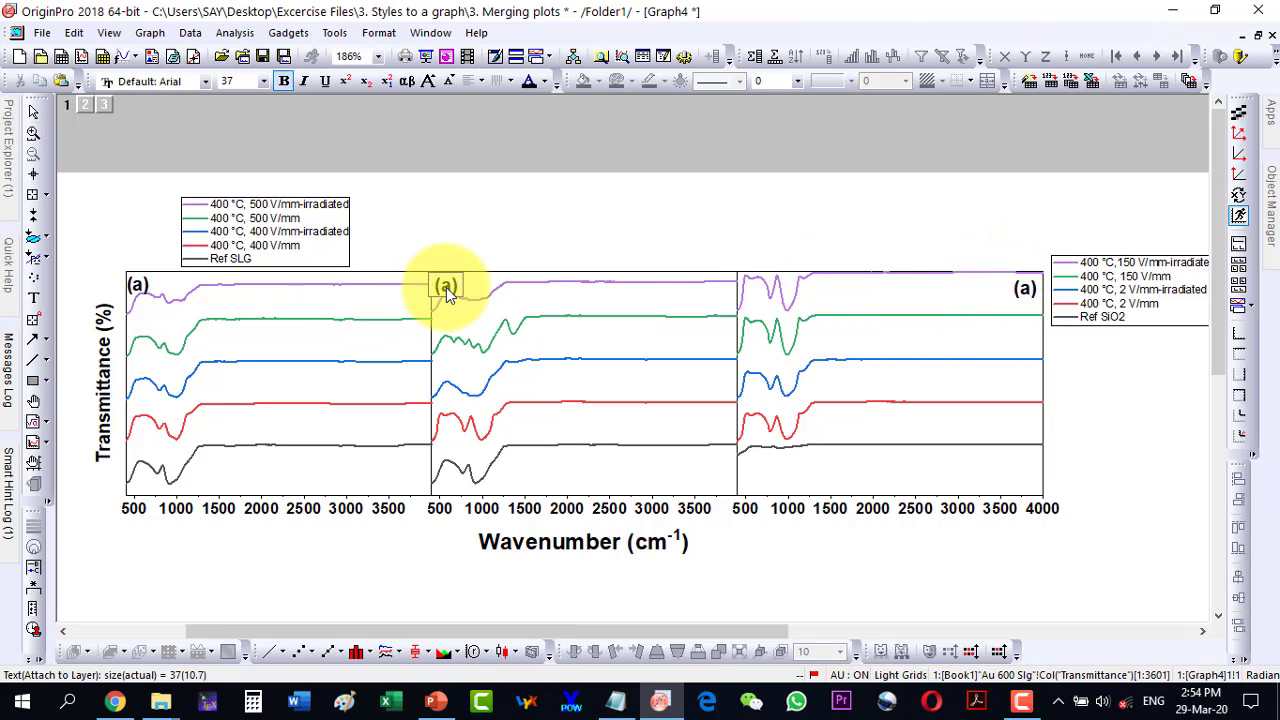
double_click(446, 287)
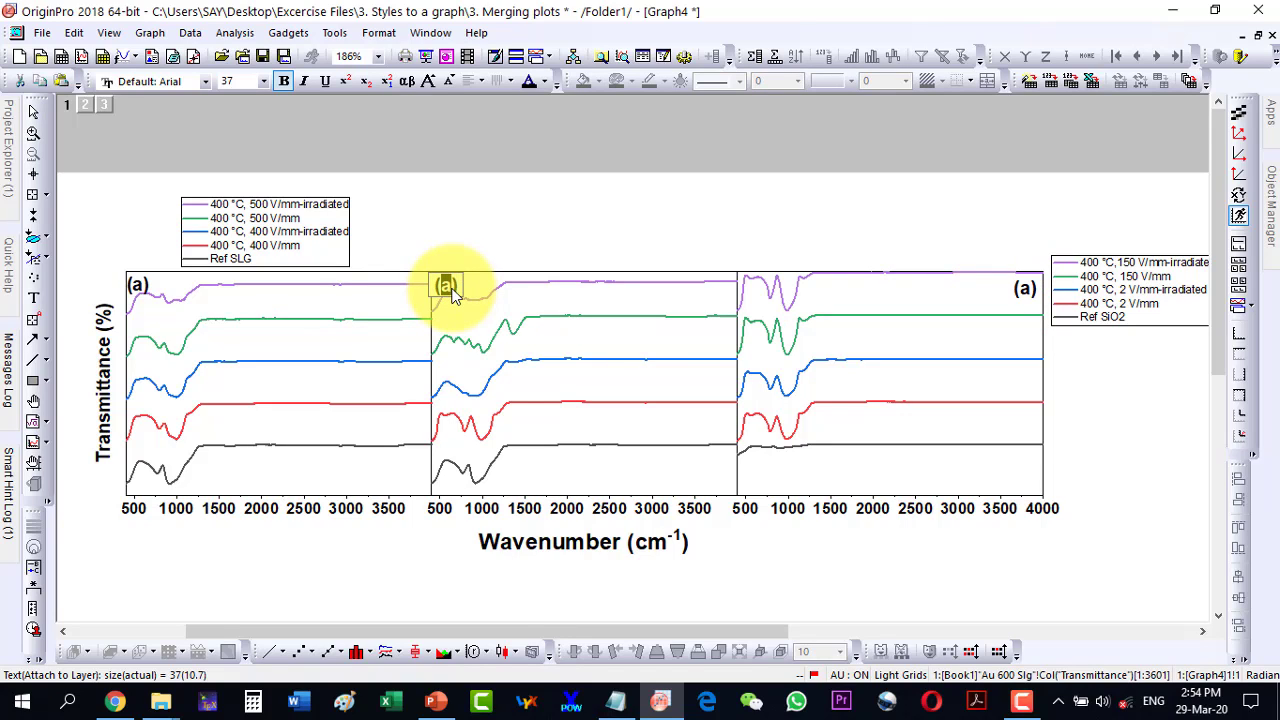
type("b")
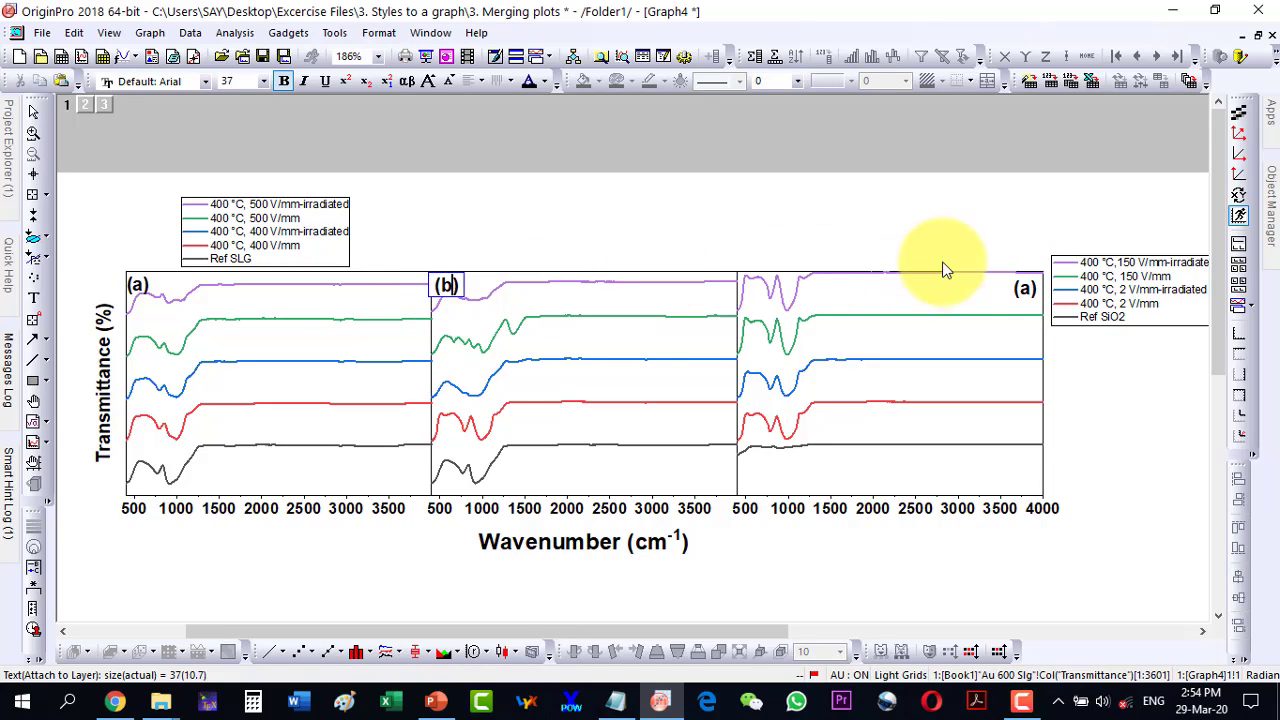
left_click(1024, 290)
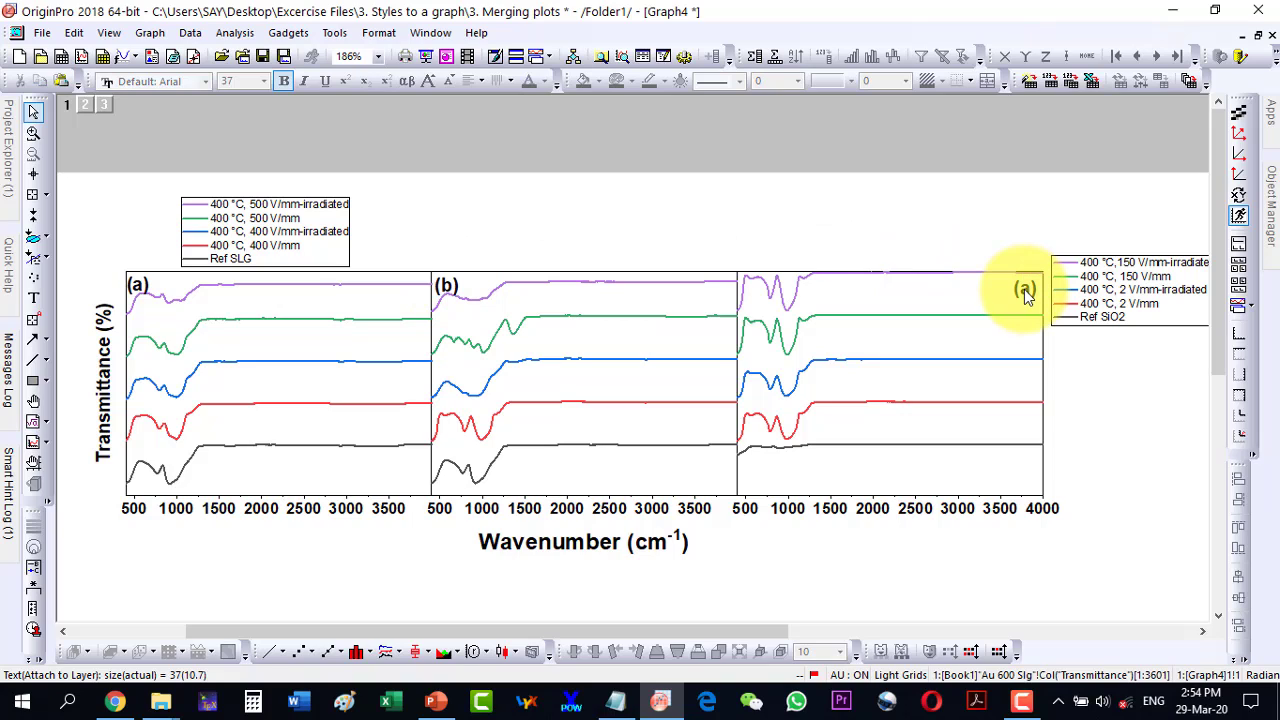
Change the copied label in the third panel to "(c)"
left_click(1024, 291)
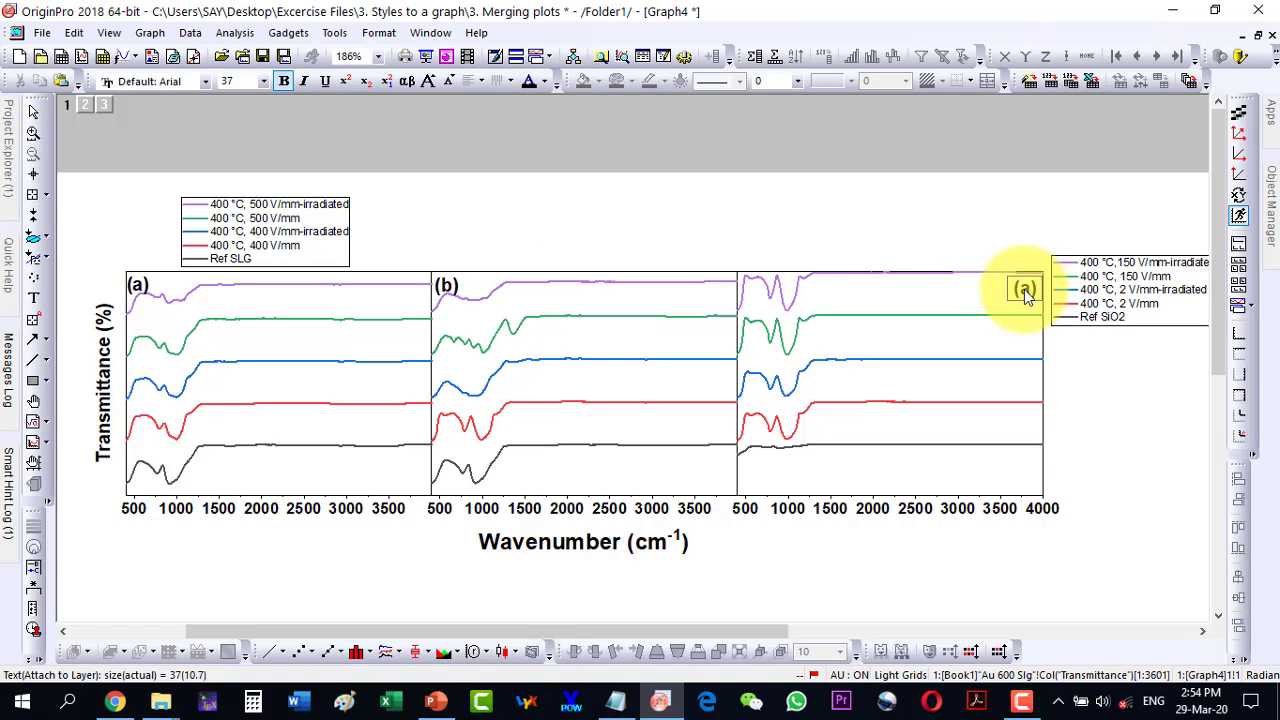
double_click(1029, 292)
type("c")
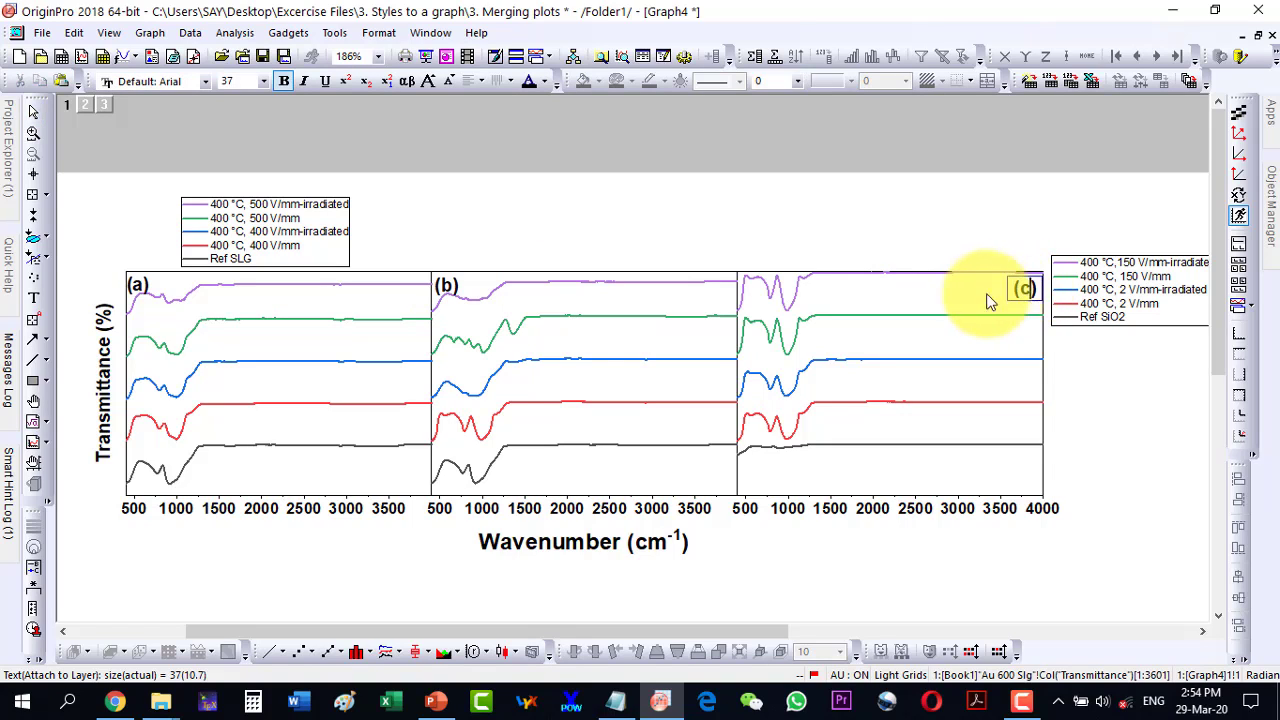
left_click(960, 238)
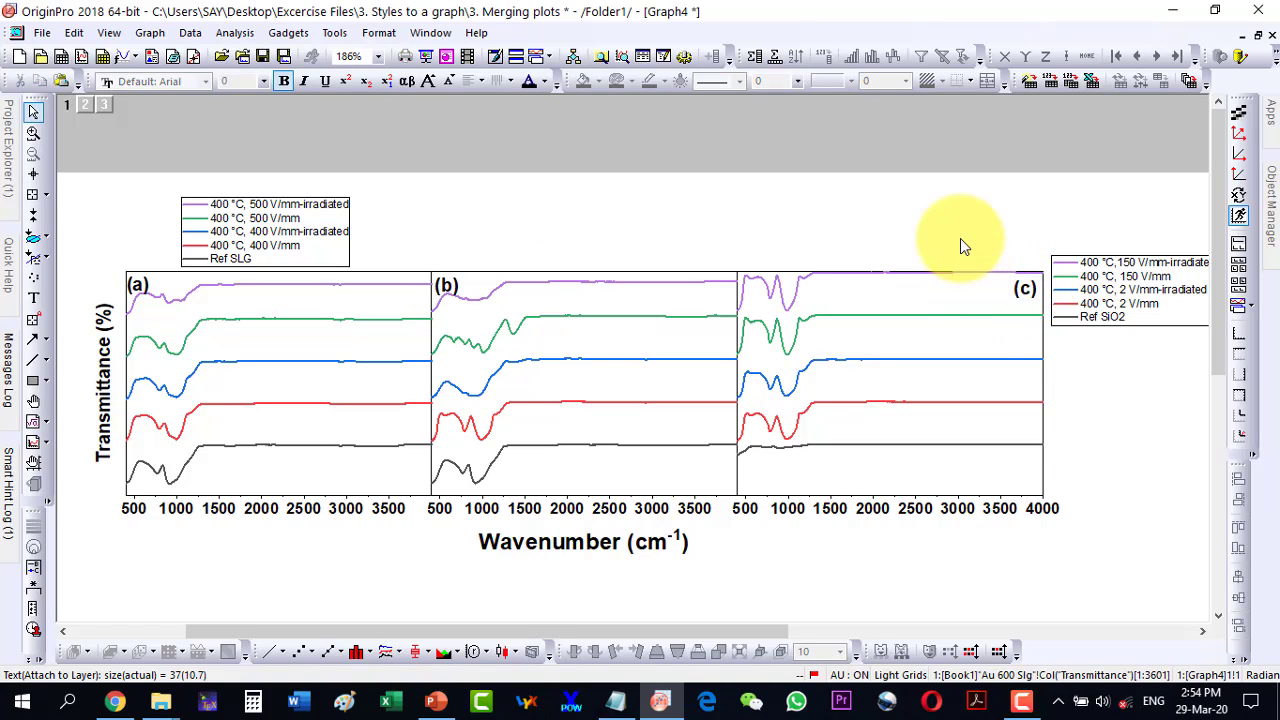
Rearrange the first panel's legend into two rows, with entries 5, 4 and 3 above entries 2 and 1
left_click(276, 226)
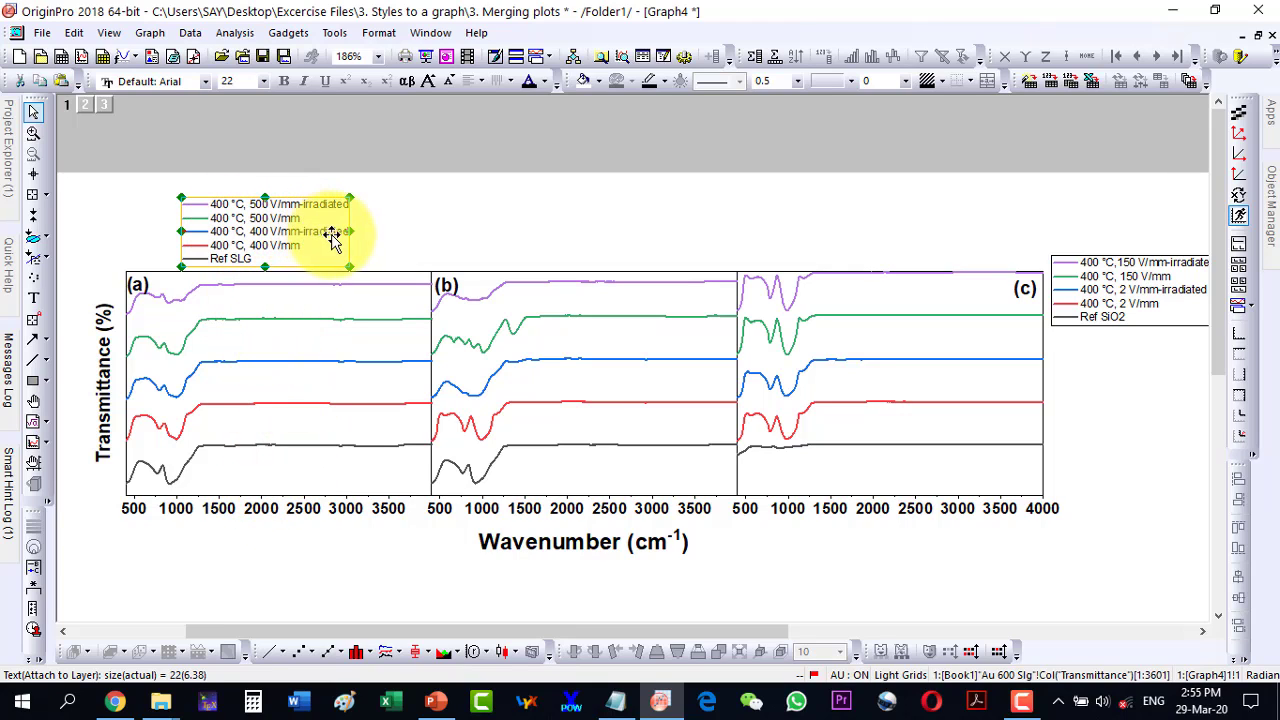
double_click(291, 238)
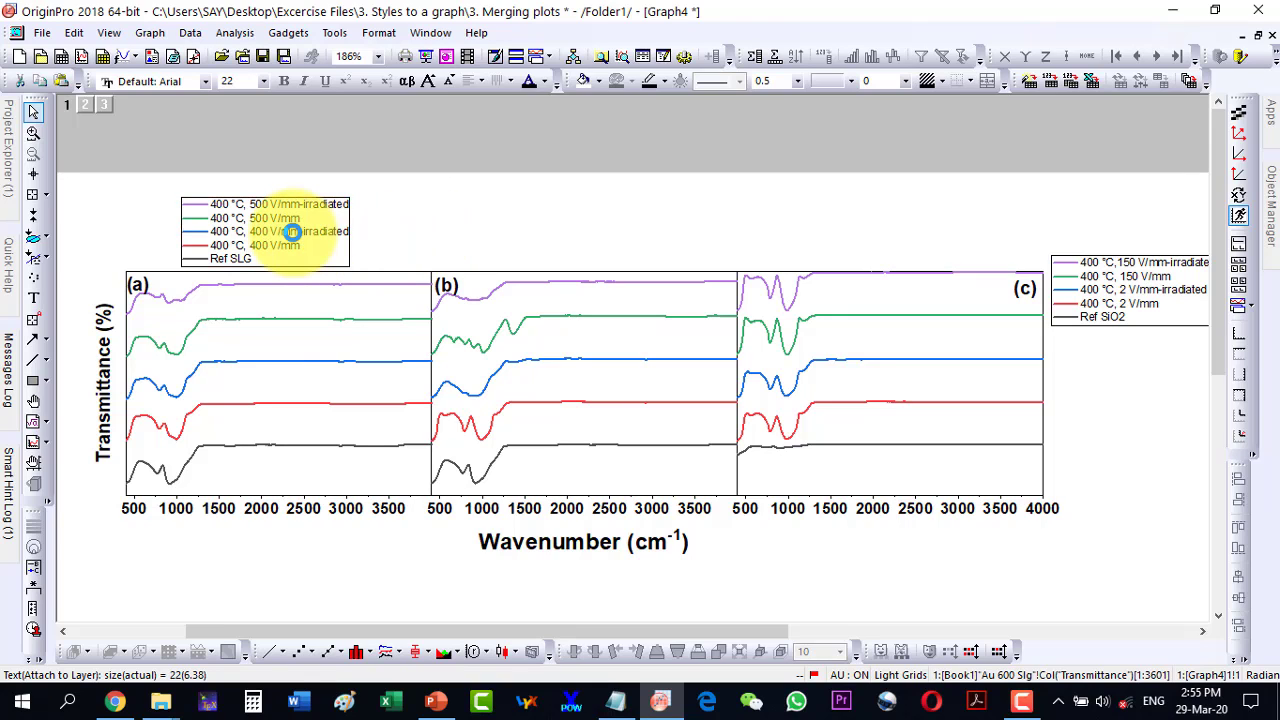
left_click(869, 290)
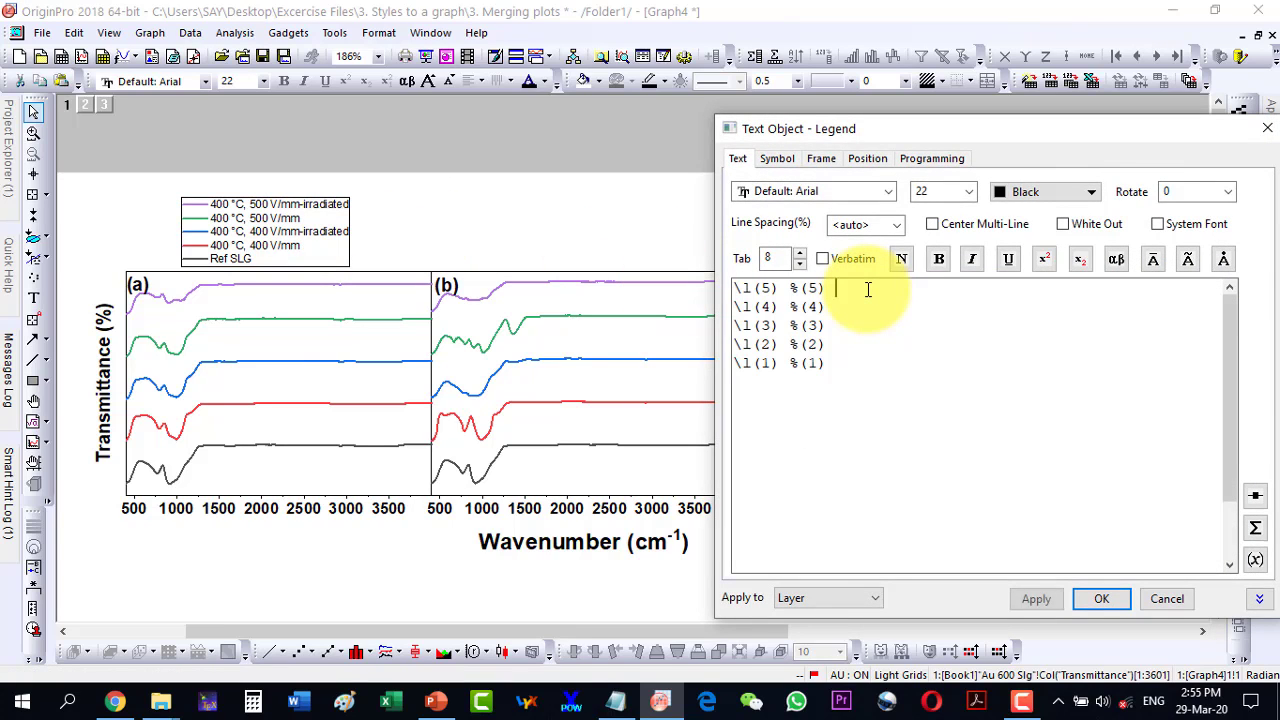
key("Delete")
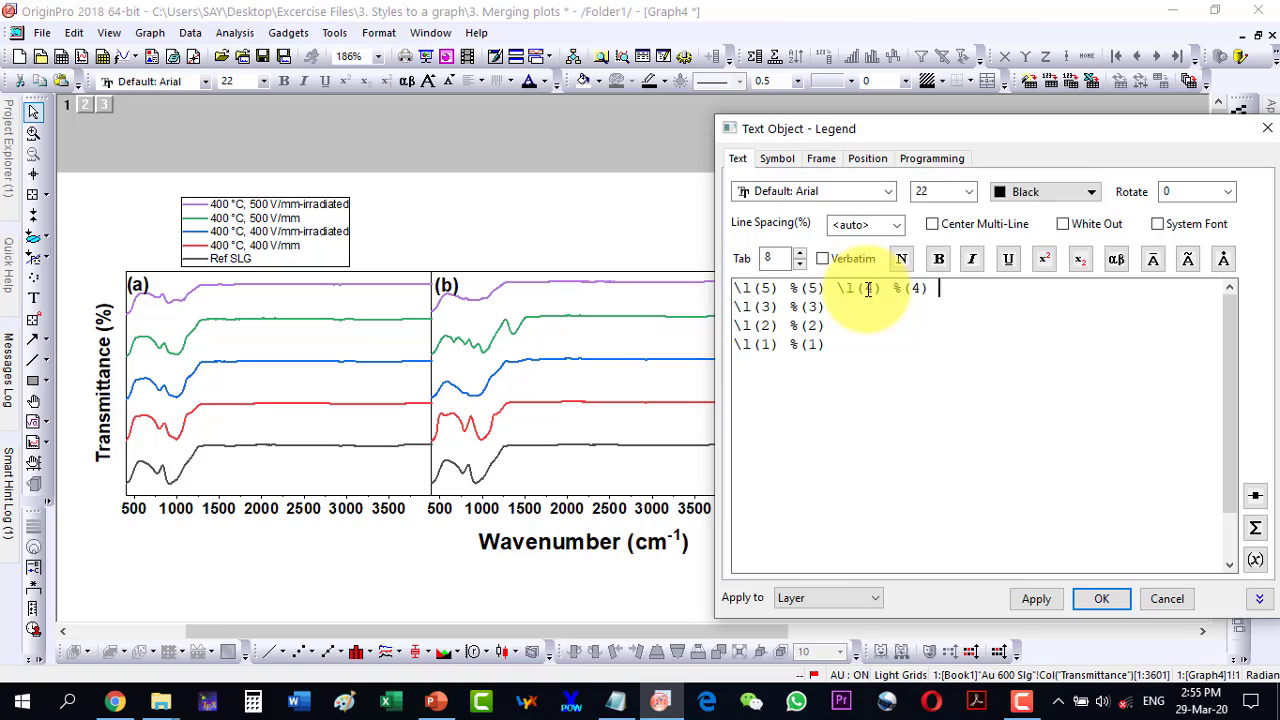
key("Delete")
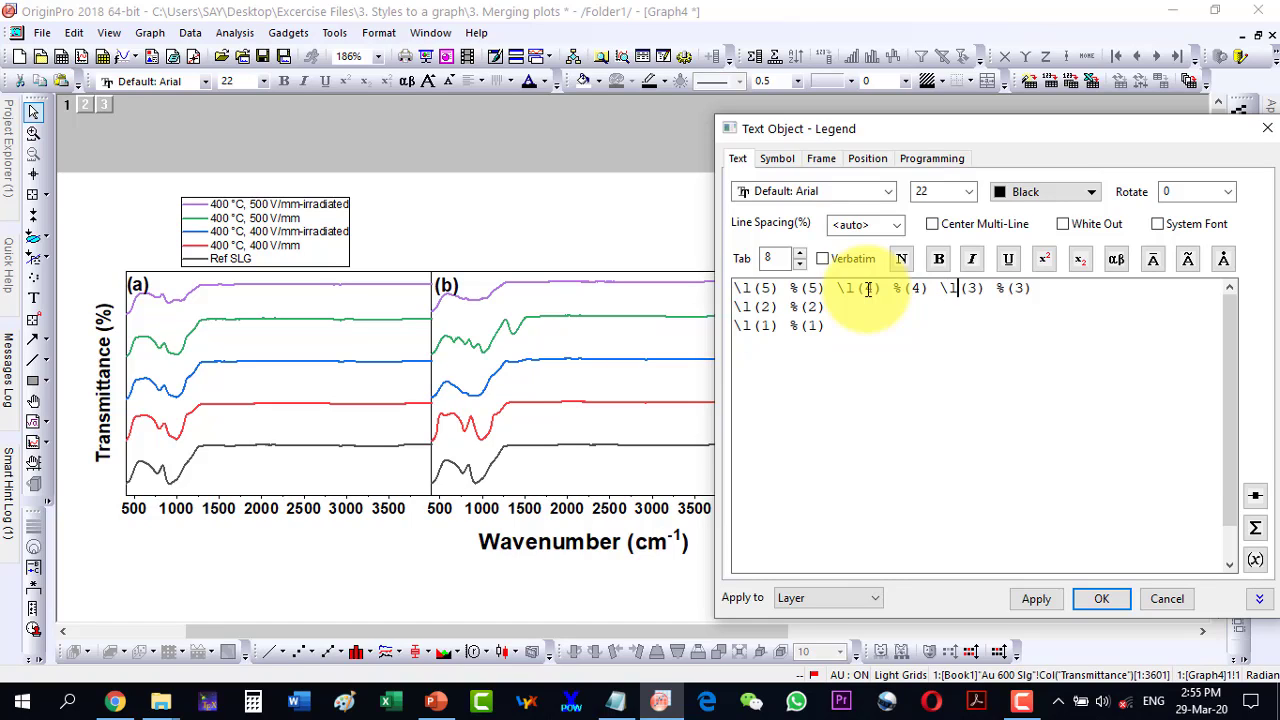
key("Delete")
left_click(1037, 598)
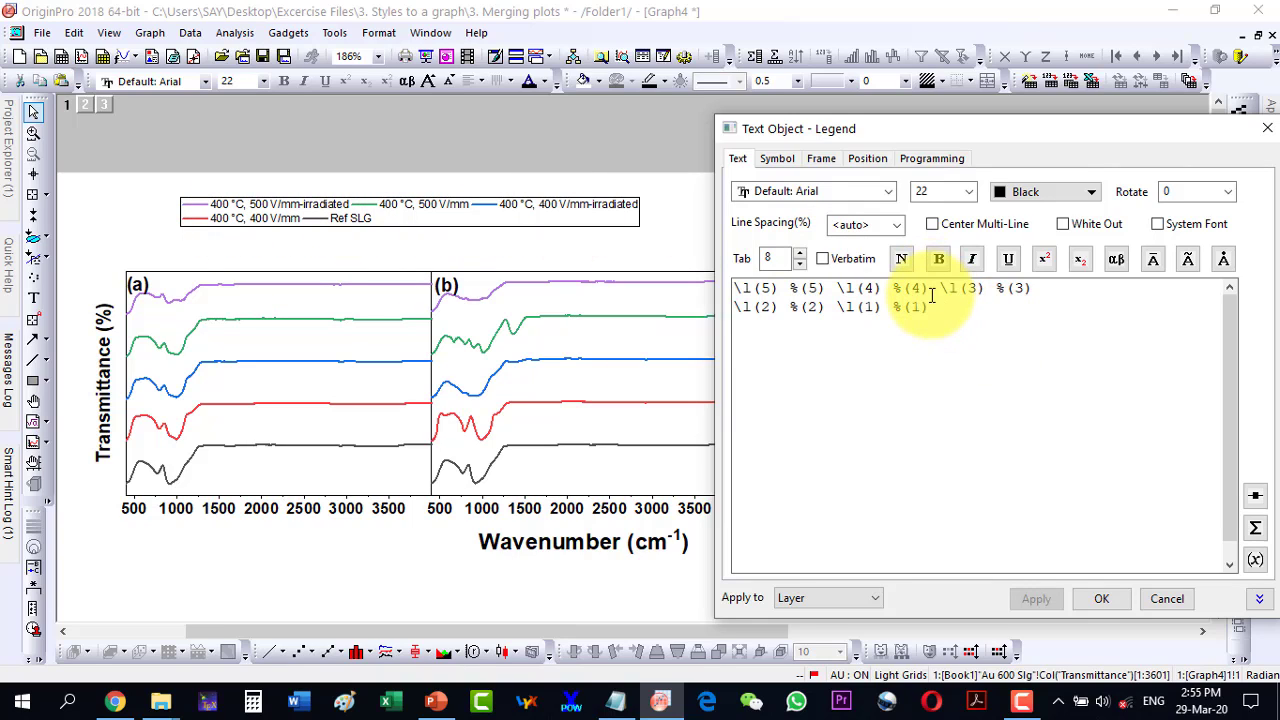
Move entry 3 of the first panel's legend to the start of the second row
left_click_drag(941, 288, 1063, 291)
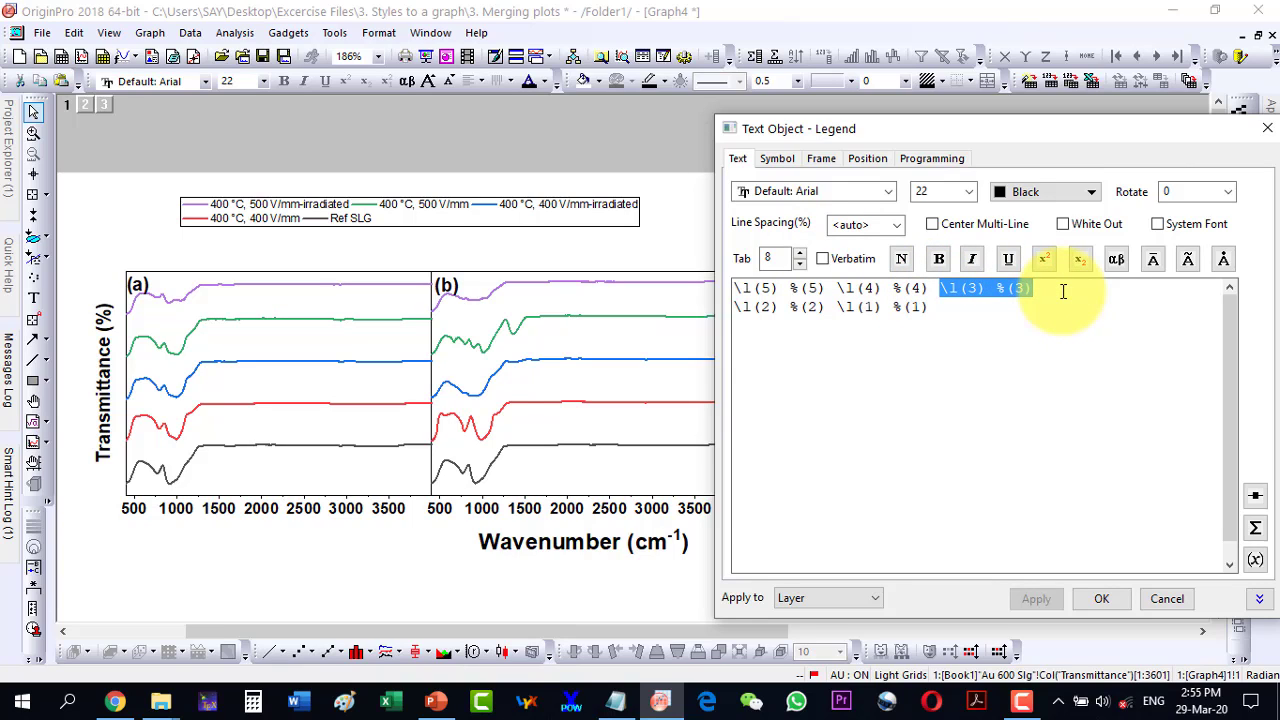
key("ctrl+x")
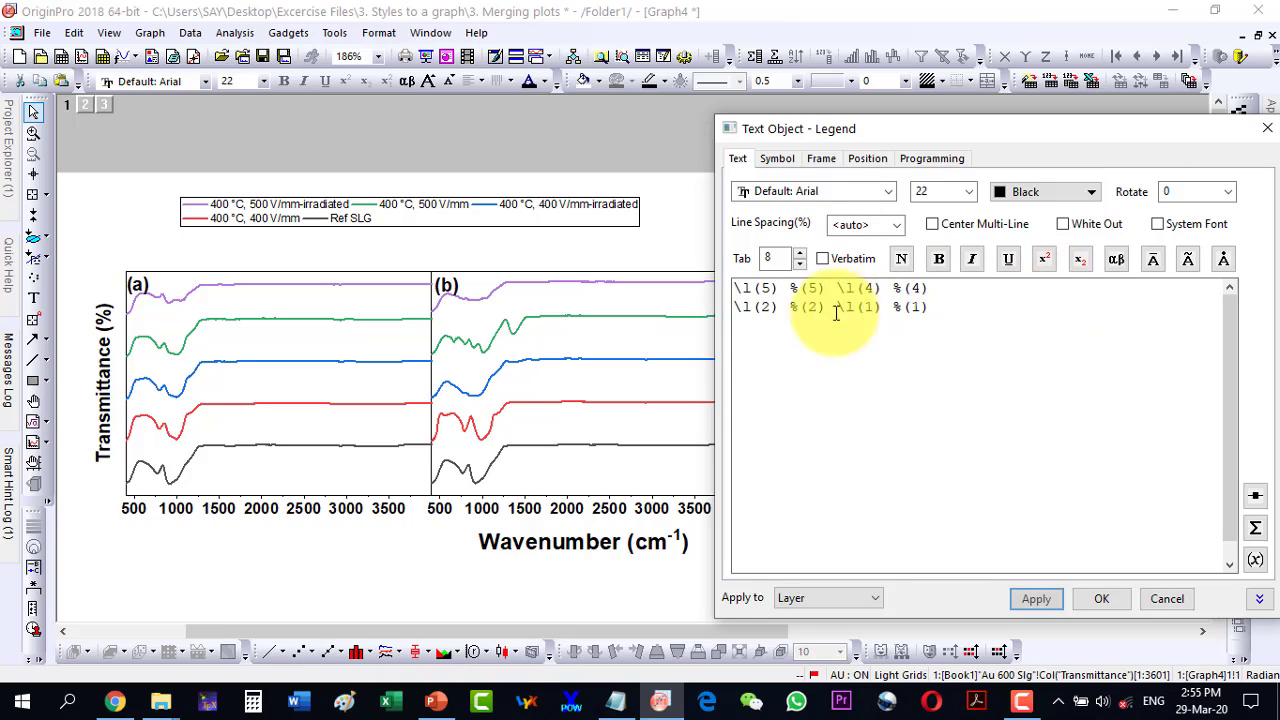
left_click(735, 306)
key("ctrl+v")
left_click(1030, 597)
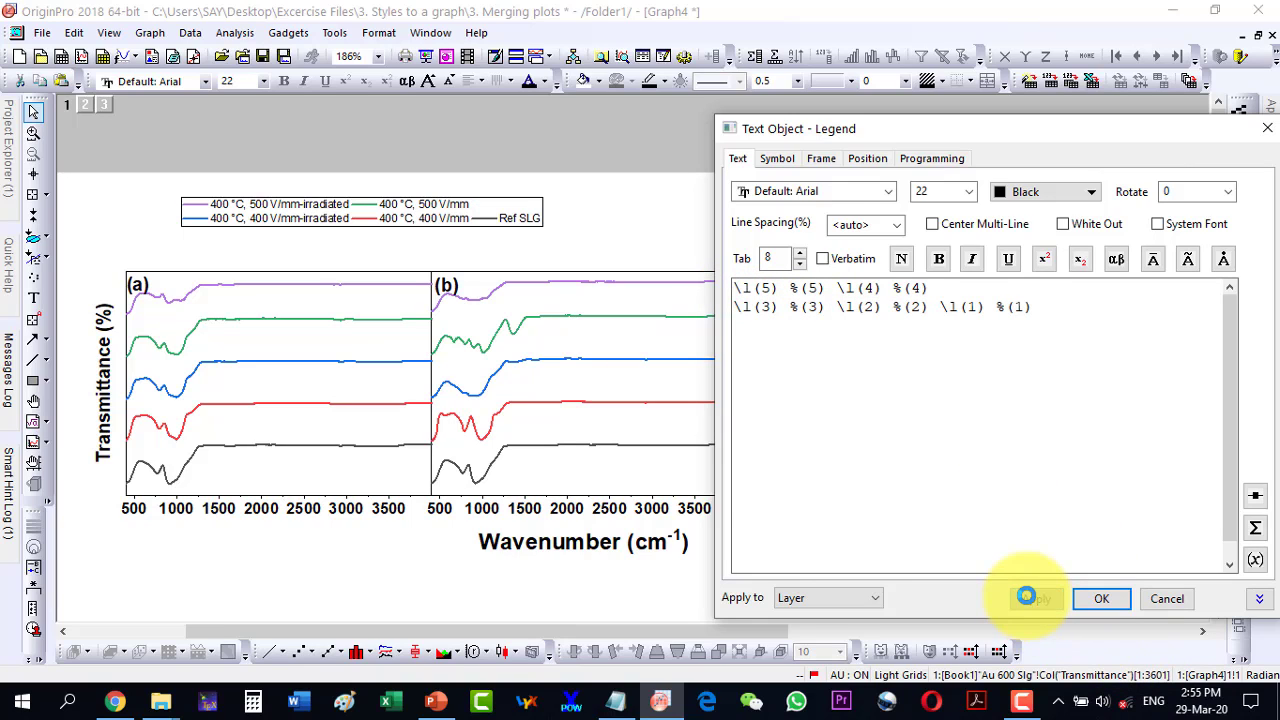
left_click(1104, 598)
Place the two-row legend just above the first panel and reduce its font size to 18
left_click(425, 218)
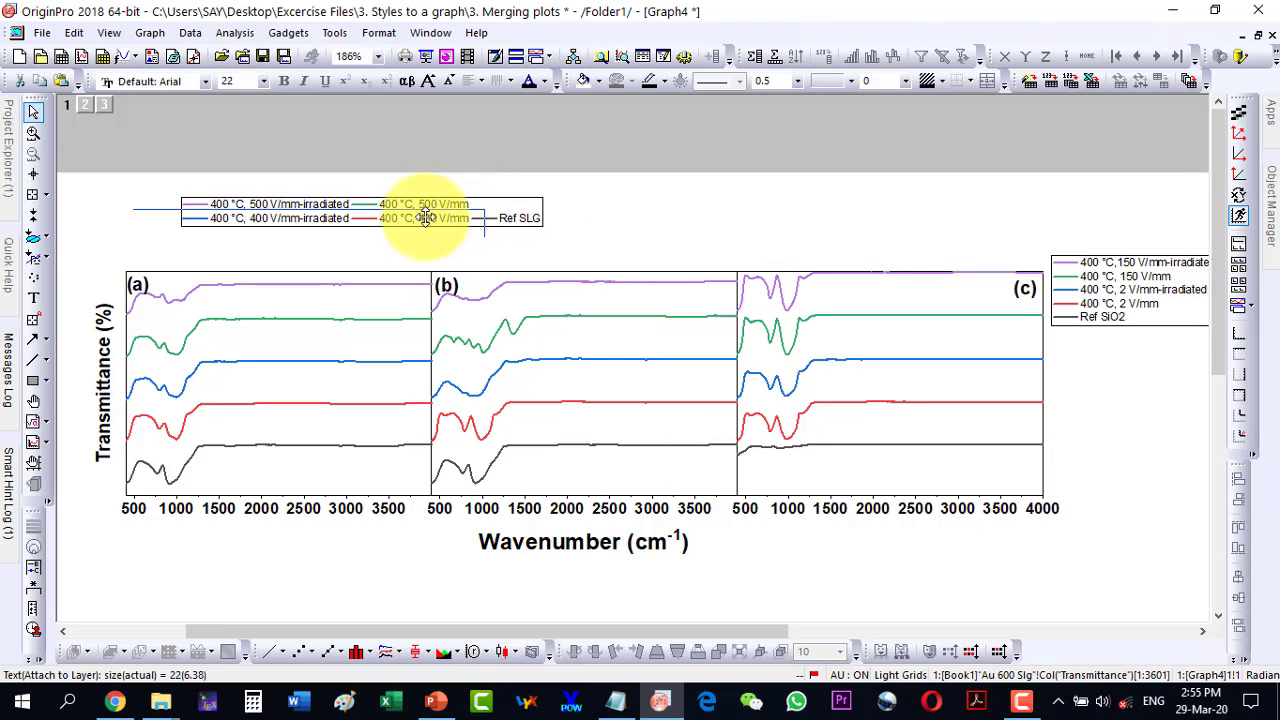
left_click_drag(425, 218, 447, 244)
key("ctrl+shift+comma")
key("ctrl+shift+comma")
key("ctrl+shift+comma")
key("ctrl+shift+comma")
key("ctrl+shift+comma")
key("ctrl+shift+comma")
key("ctrl+shift+comma")
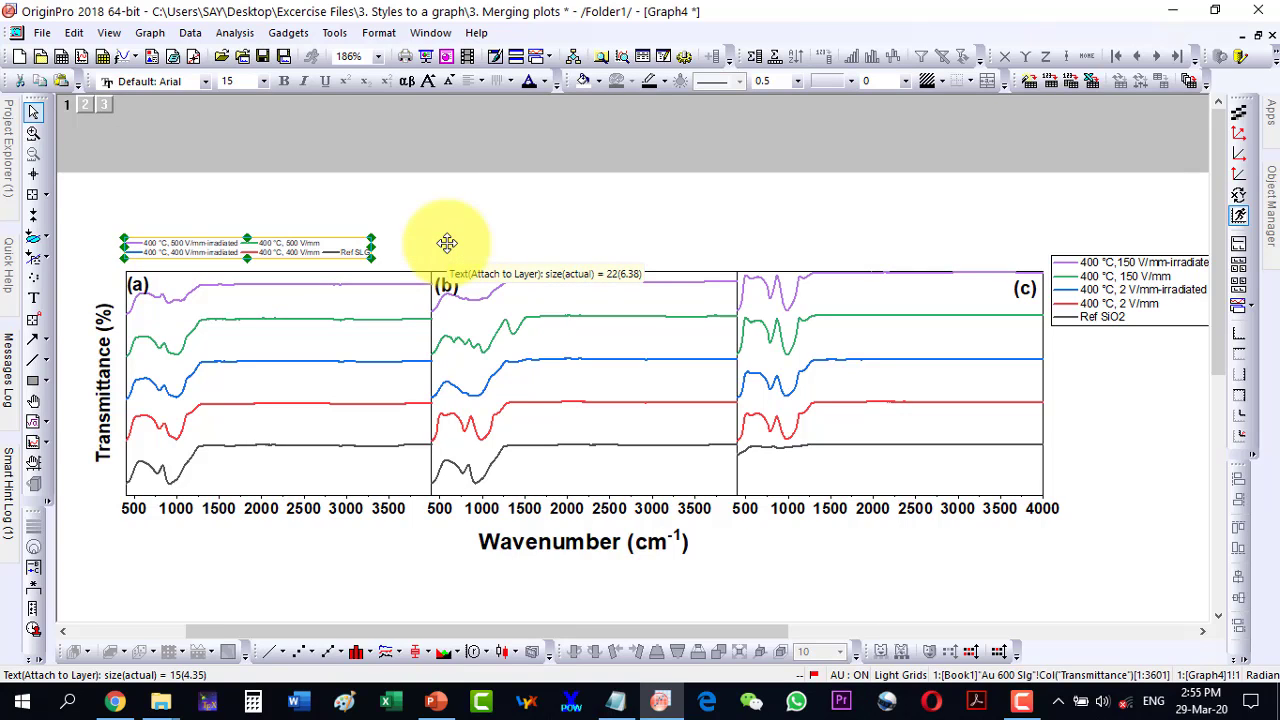
key("ctrl+shift+period")
key("ctrl+shift+period")
key("ctrl+shift+period")
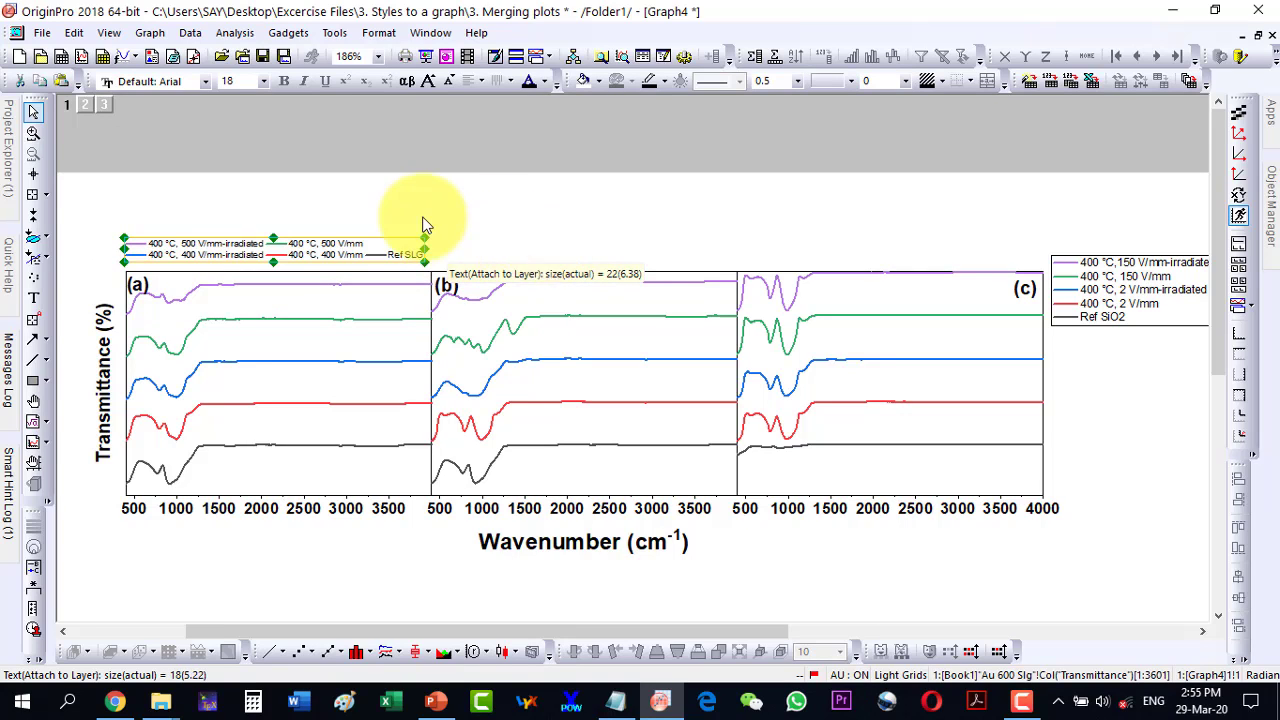
Nudge the first panel's legend so it lines up with the panel's left edge
left_click_drag(375, 248, 382, 253)
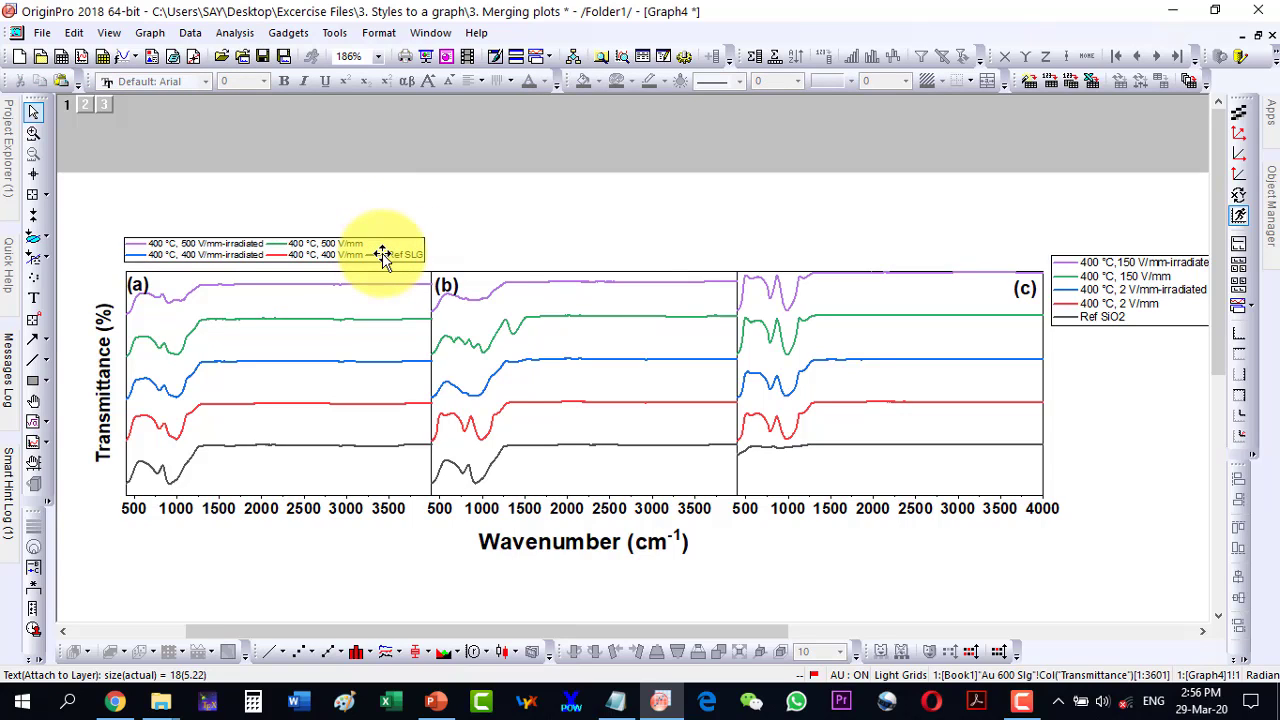
left_click(303, 255)
left_click_drag(300, 248, 302, 249)
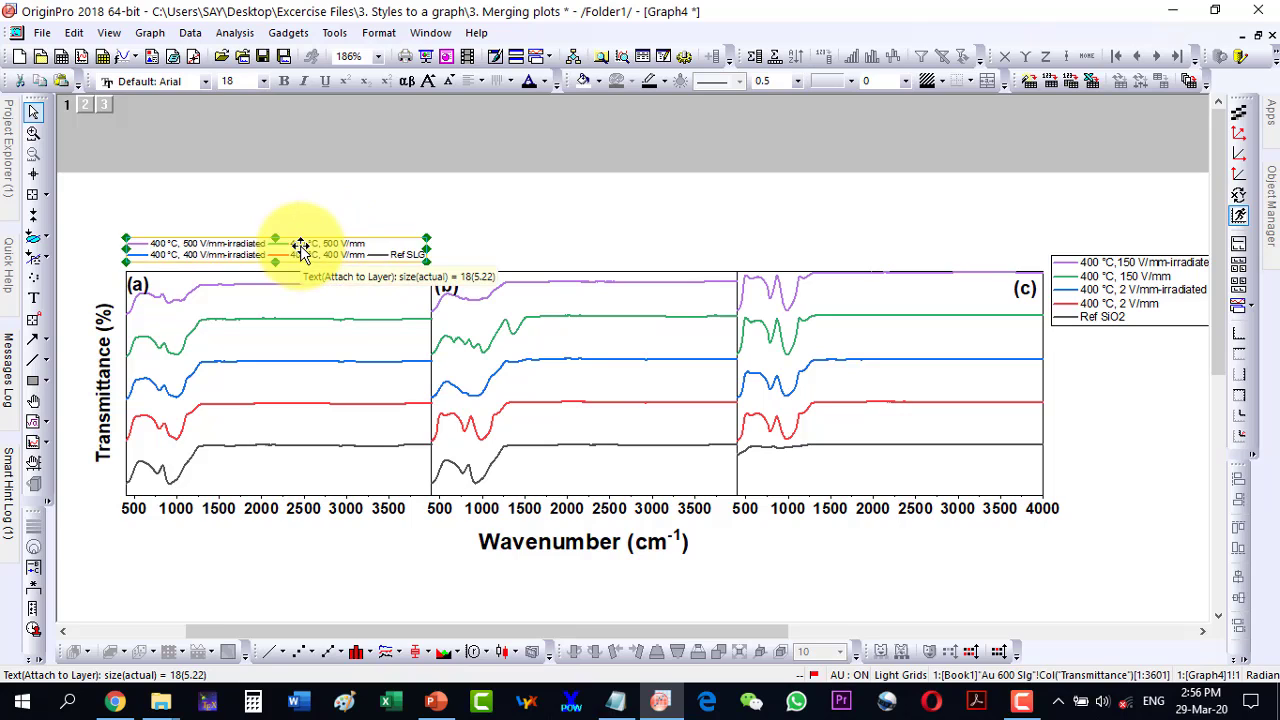
left_click(774, 553)
Move the SiO2 legend above the third panel and the BK7 legend above the second panel
left_click_drag(1066, 286, 834, 229)
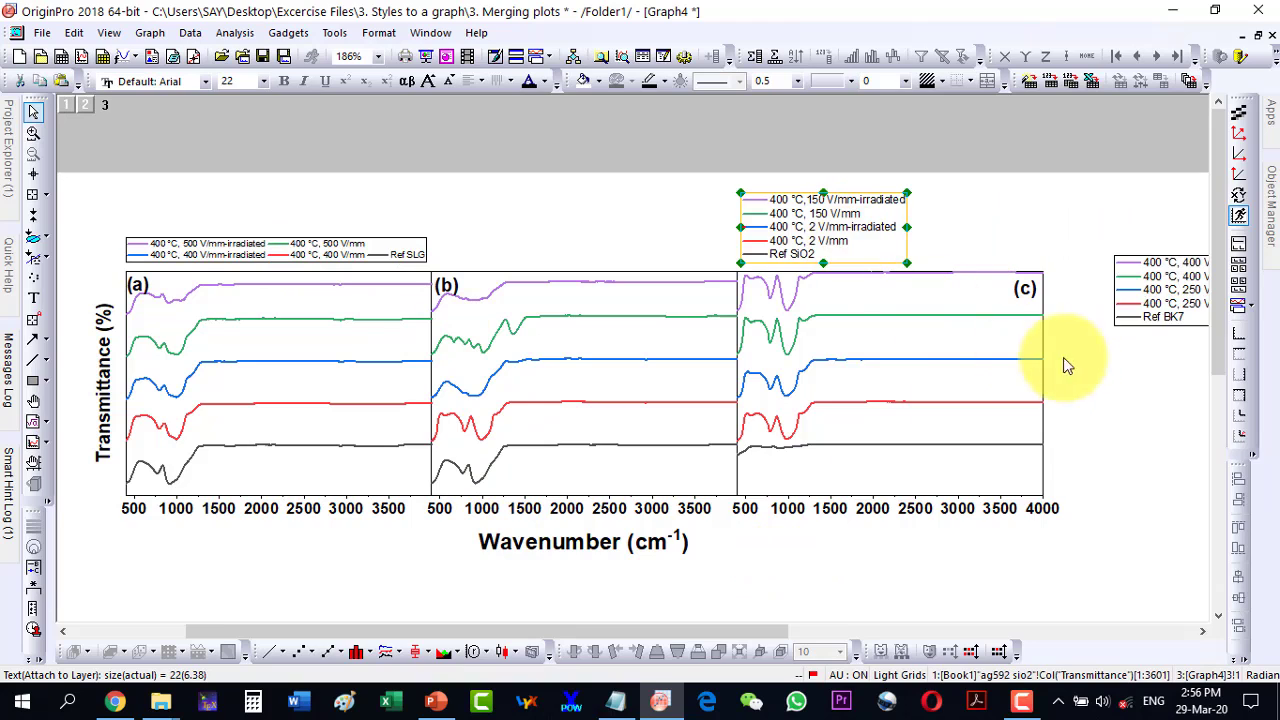
left_click(1173, 299)
left_click_drag(1034, 329, 540, 246)
left_click(1128, 557)
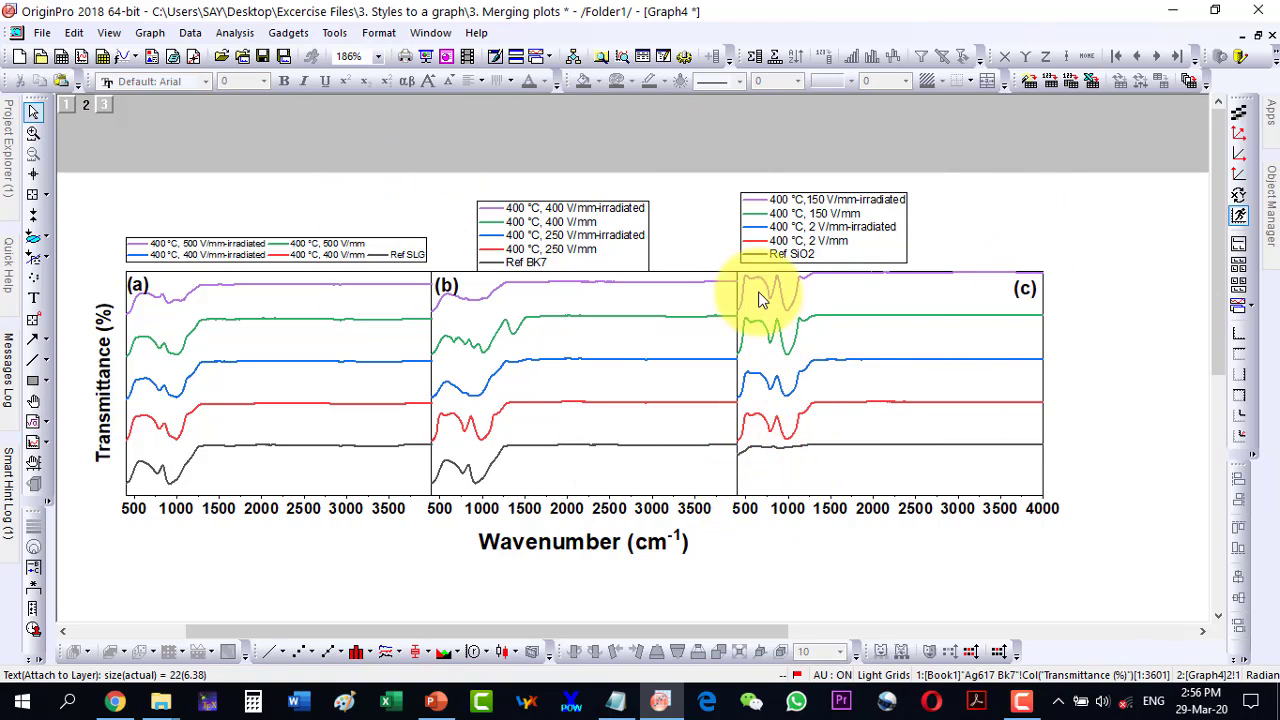
Set the upper limit of the third panel's vertical axis scale to 550
left_click(791, 507)
double_click(791, 507)
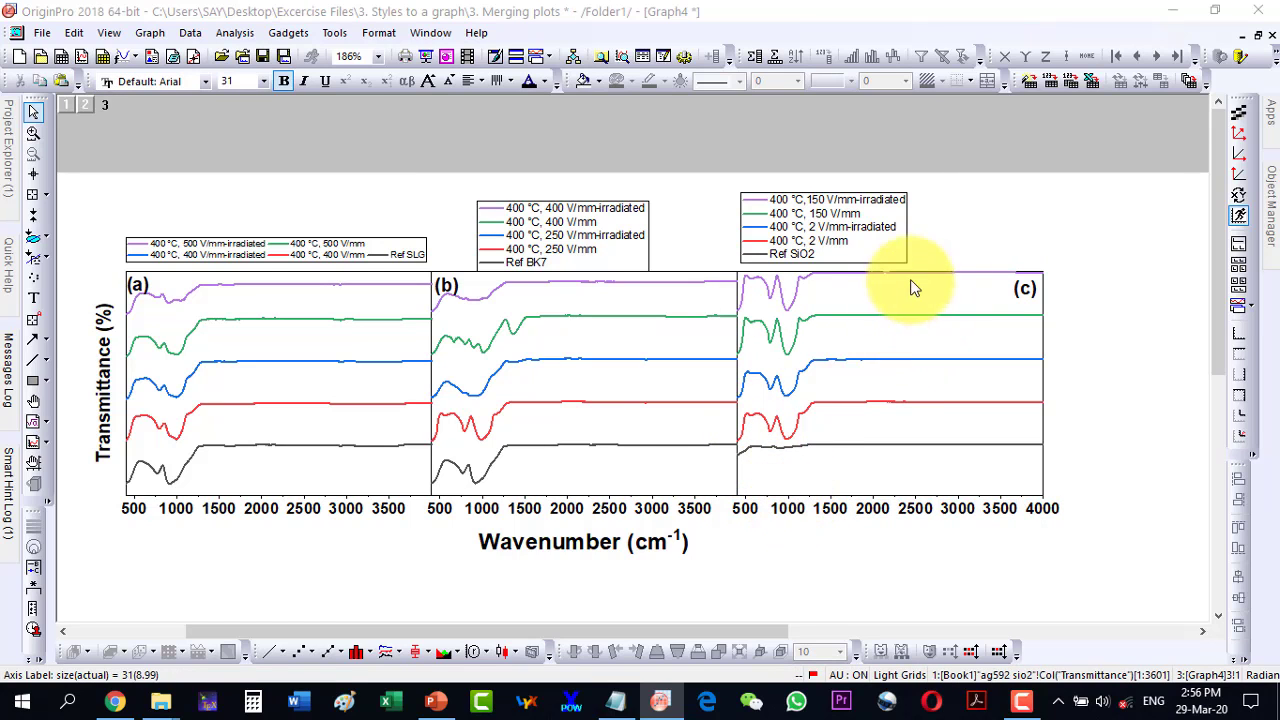
left_click_drag(623, 48, 996, 42)
left_click(1036, 70)
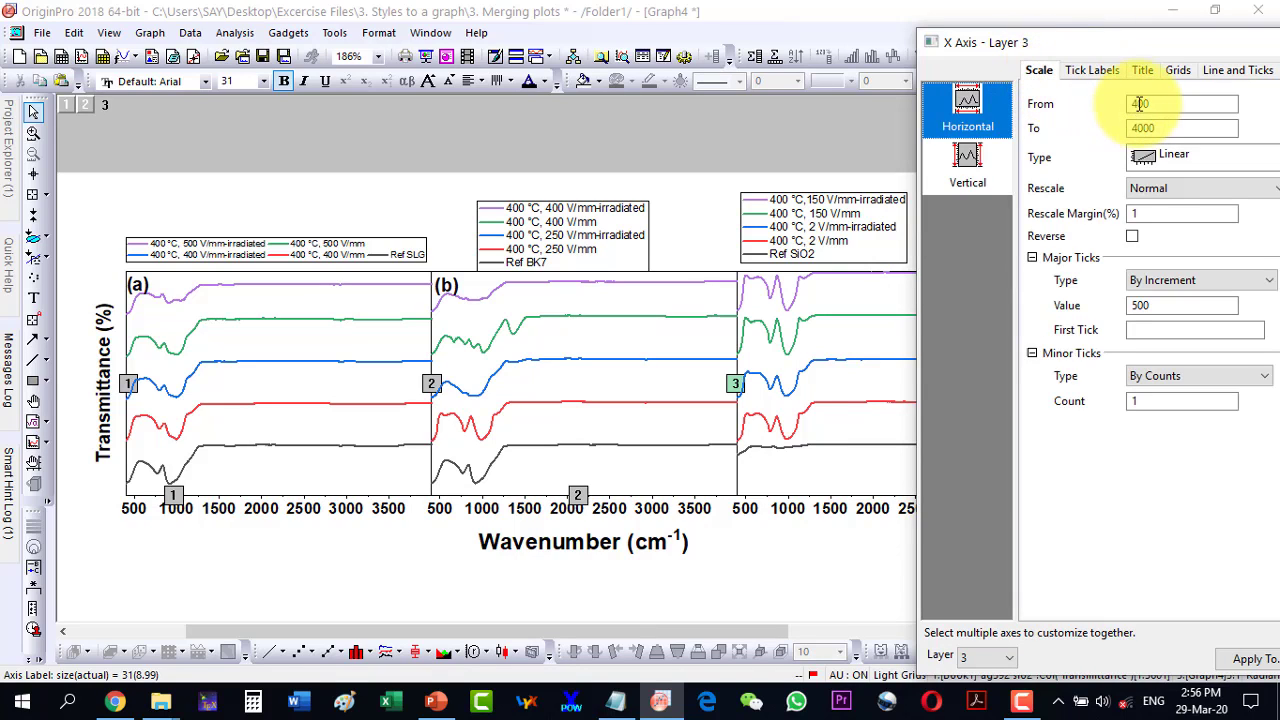
left_click(967, 160)
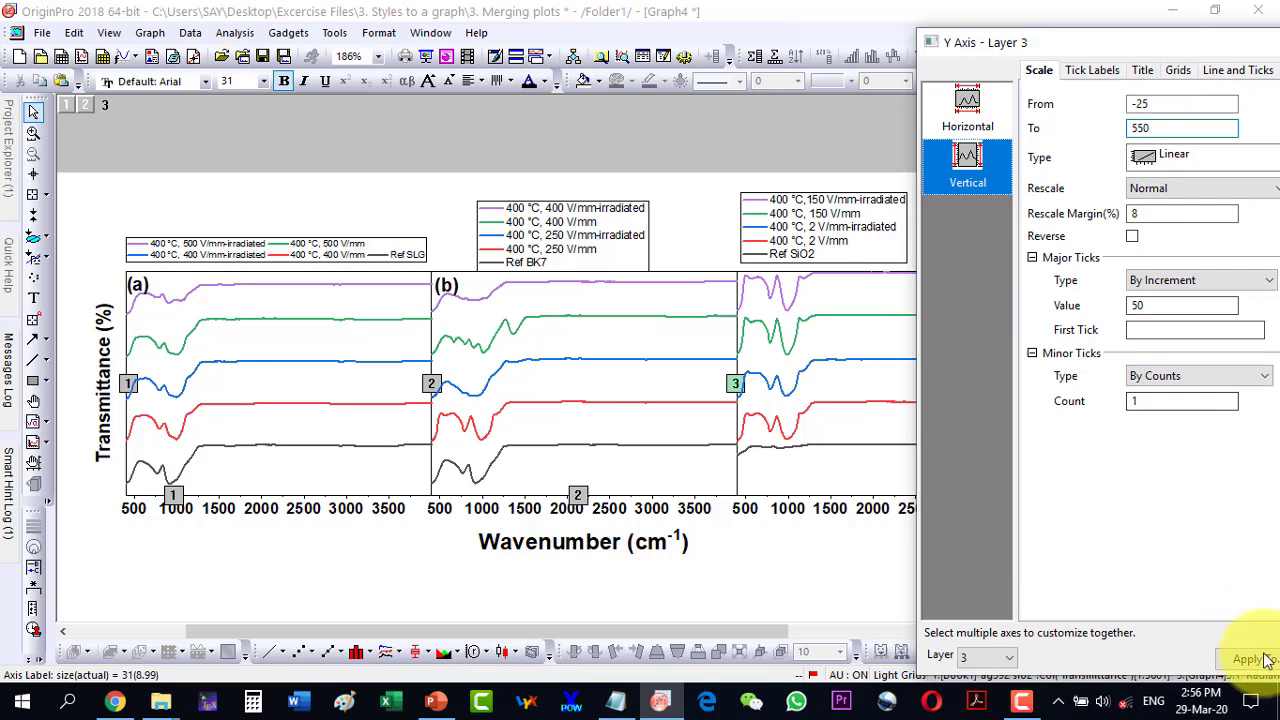
left_click_drag(1143, 45, 548, 51)
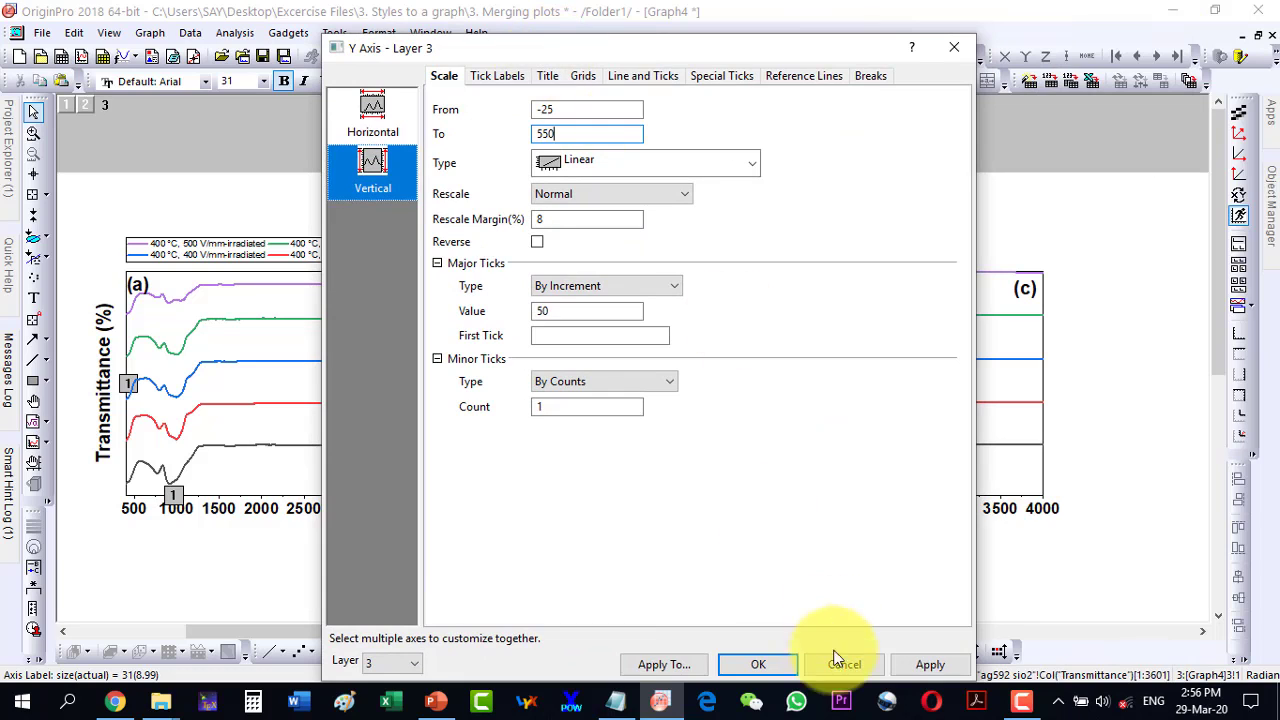
left_click(783, 660)
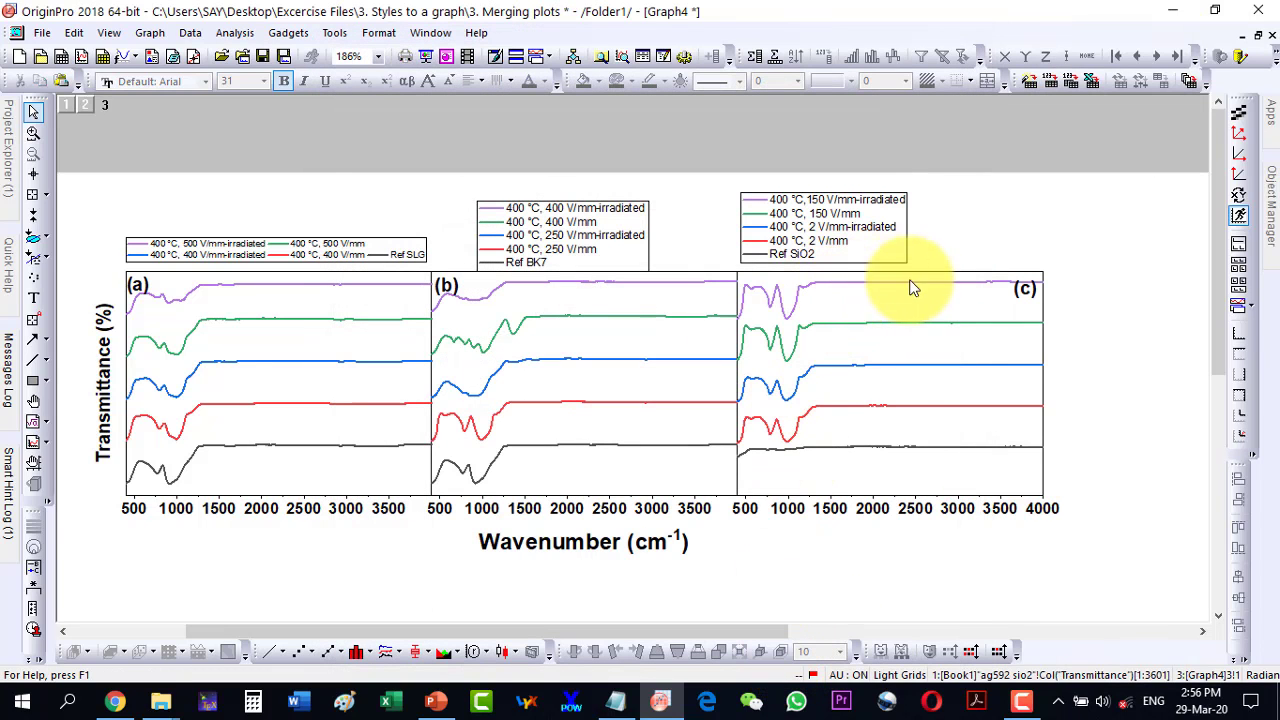